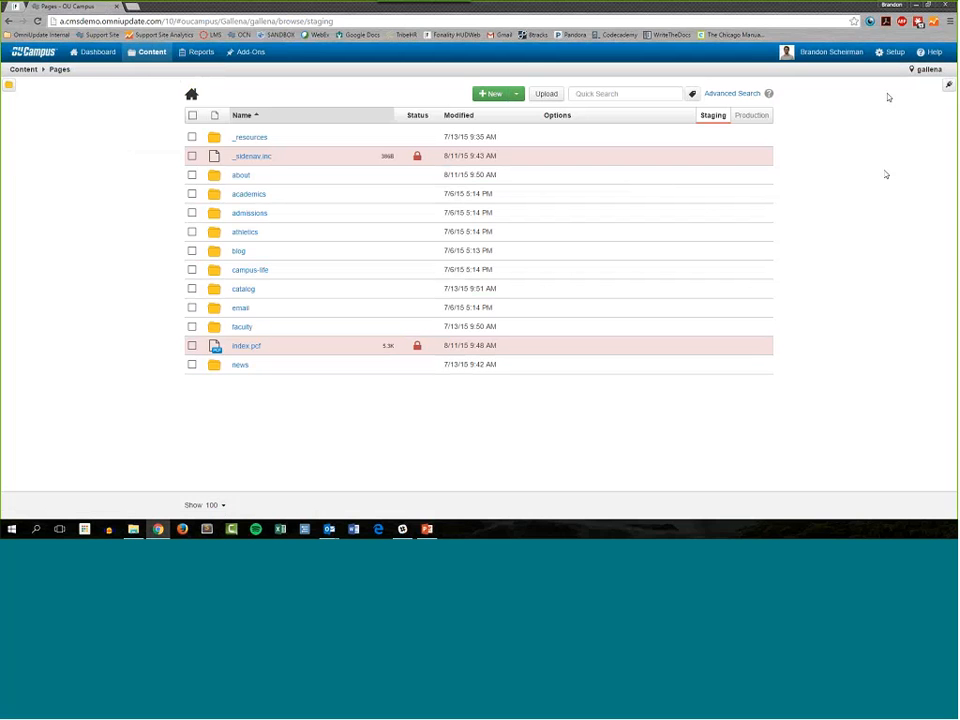
Step: Review the Bookmarks gadget's access and display options in the gadget setup without changing them
mouse_move(893, 53)
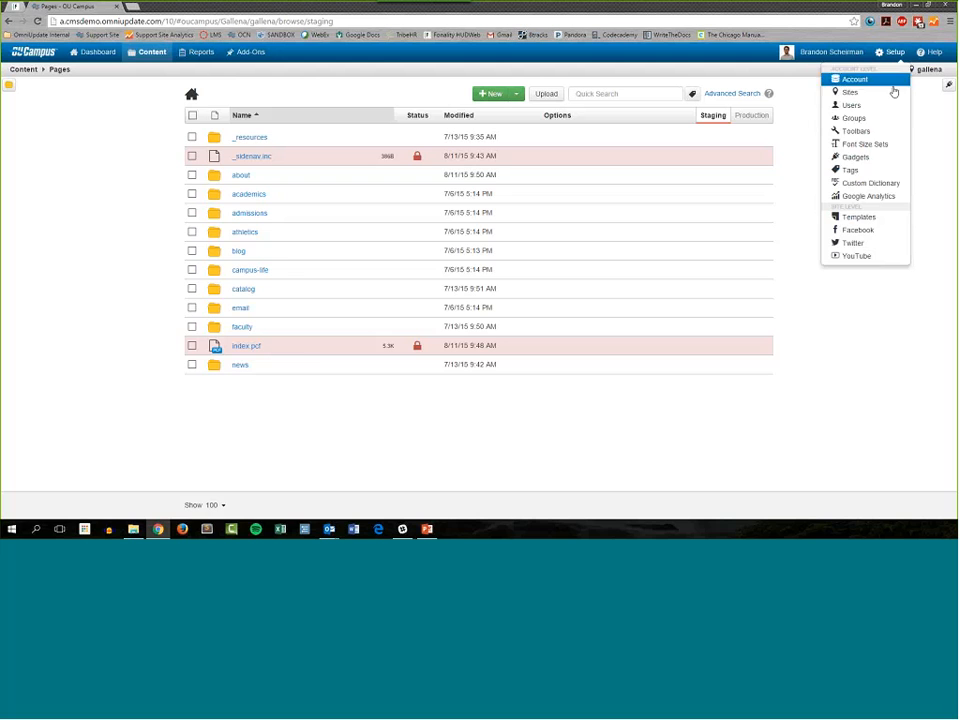
click(856, 169)
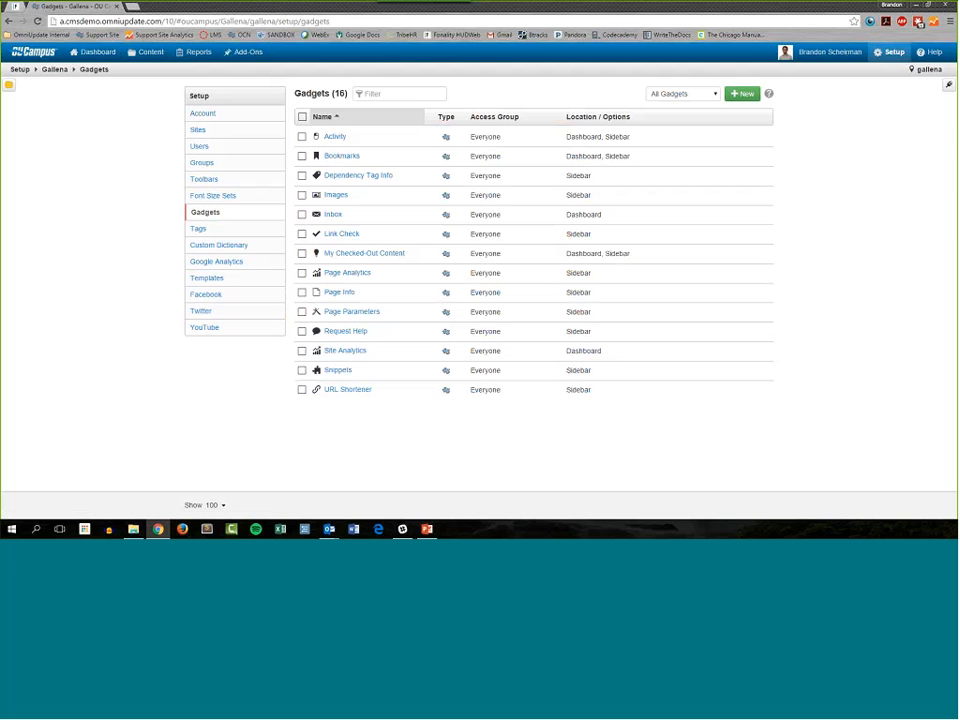
double_click(368, 159)
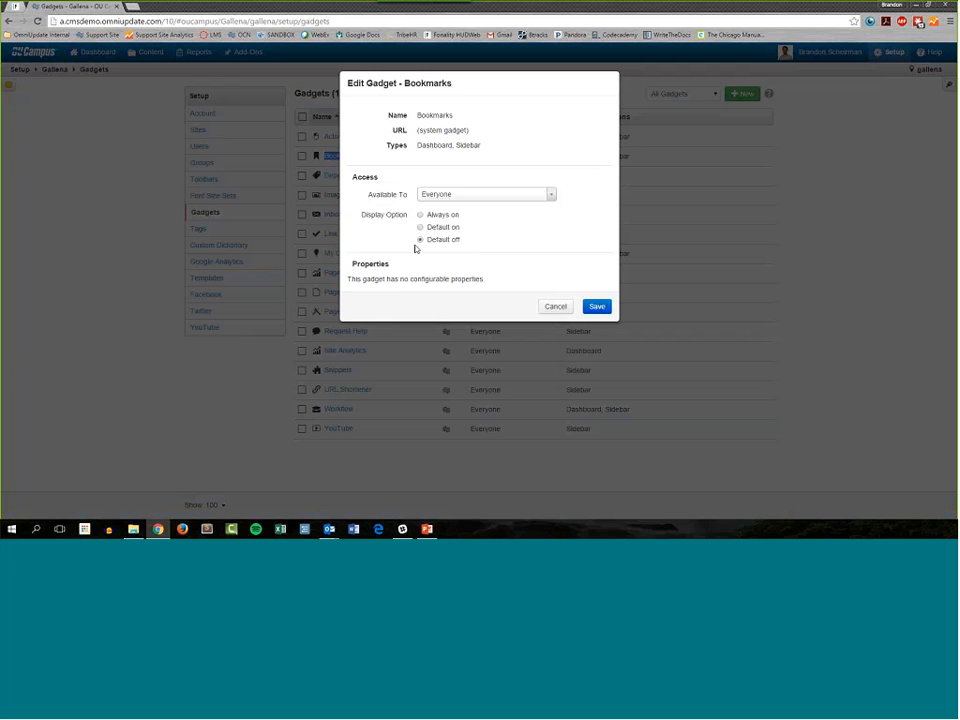
click(555, 307)
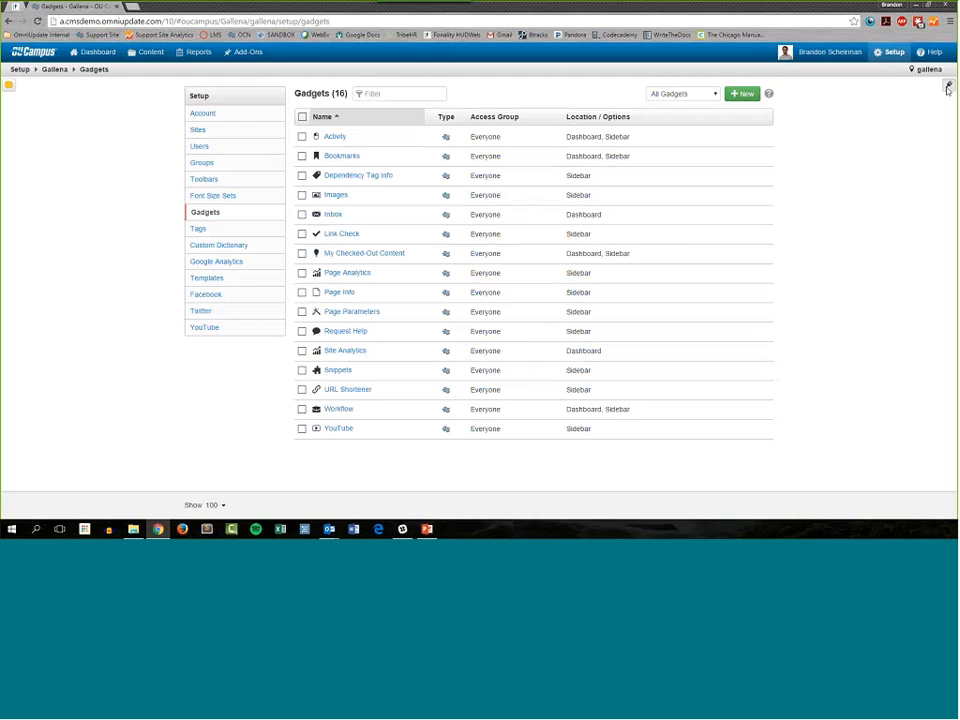
Step: Enable the Bookmarks gadget in the gadgets sidebar and check its expanded view
click(948, 88)
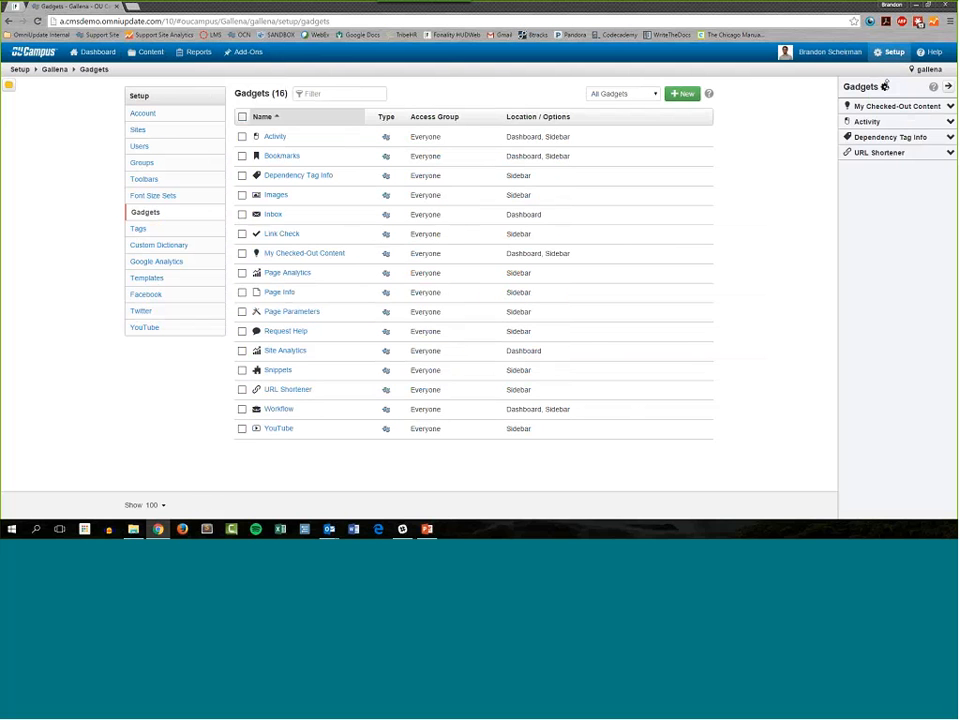
click(884, 87)
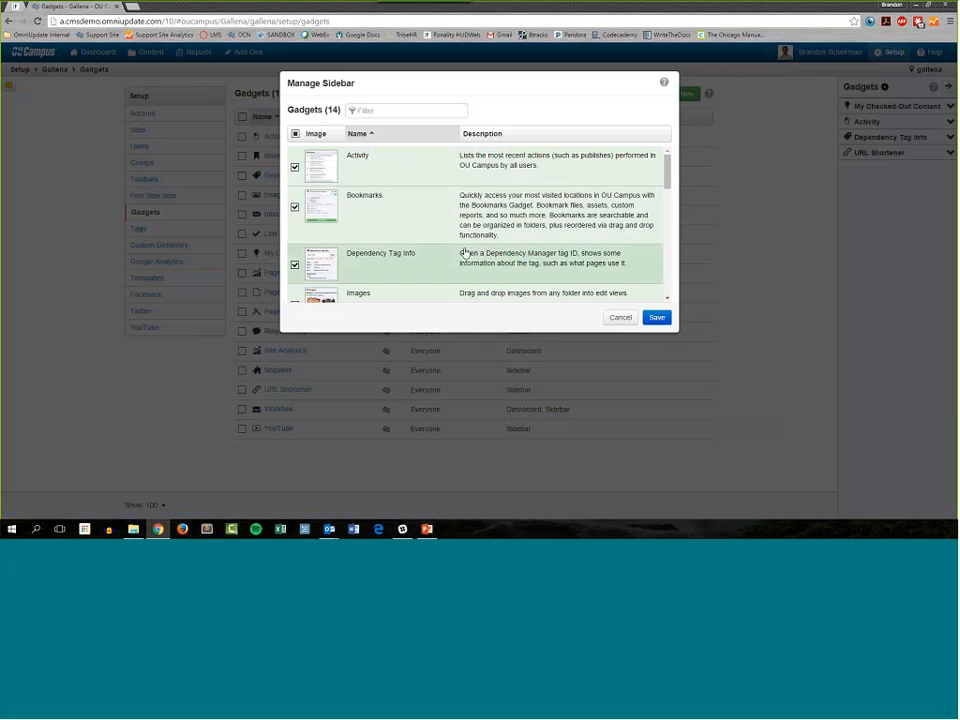
click(347, 221)
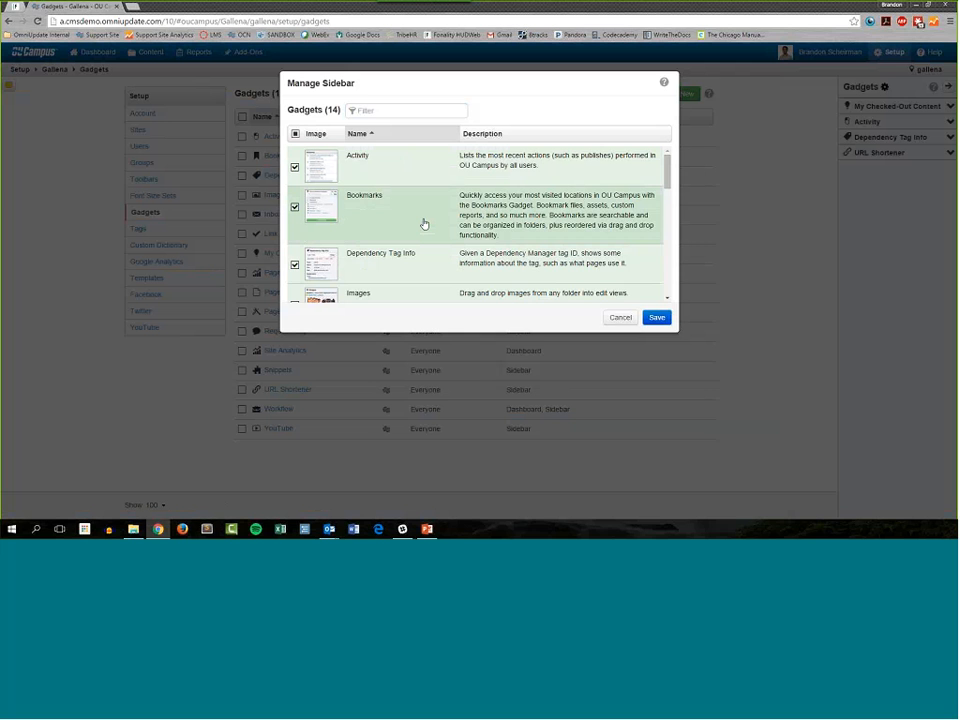
click(656, 318)
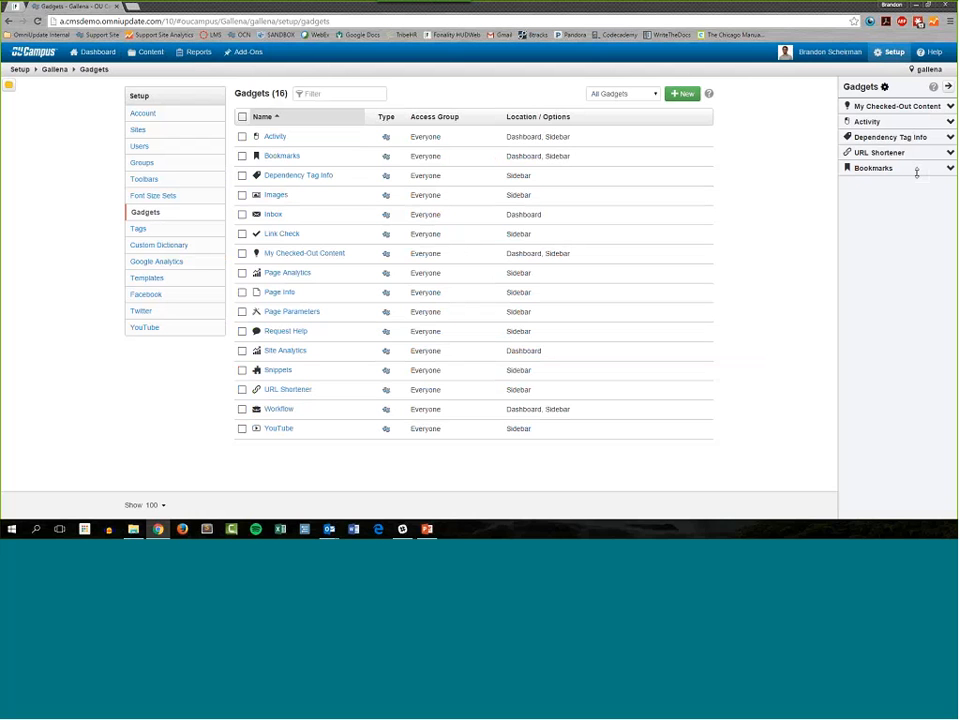
click(950, 170)
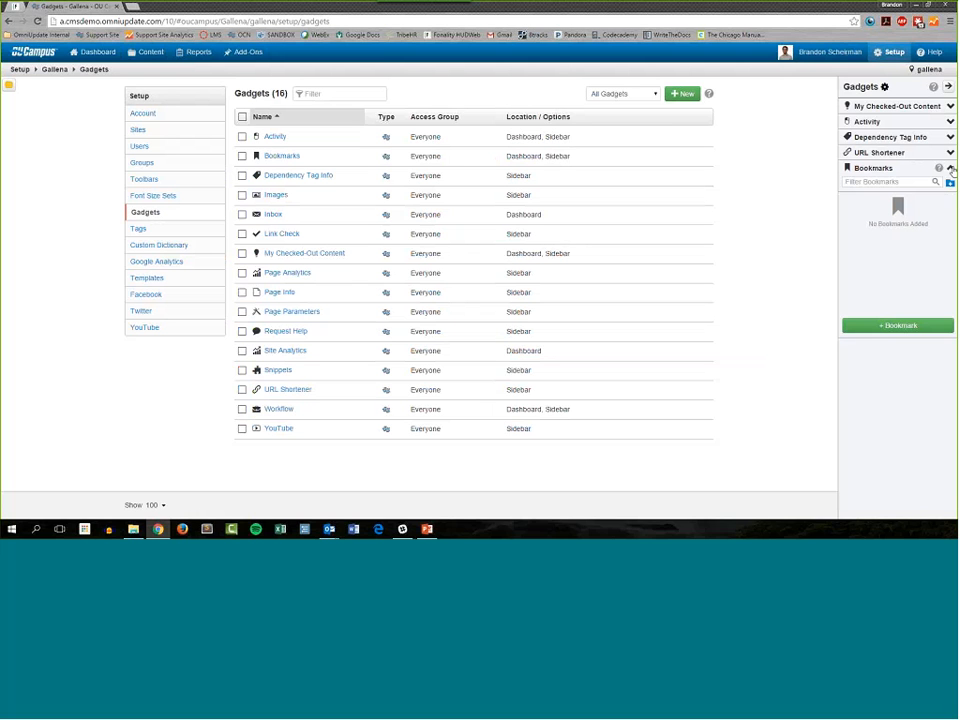
click(950, 169)
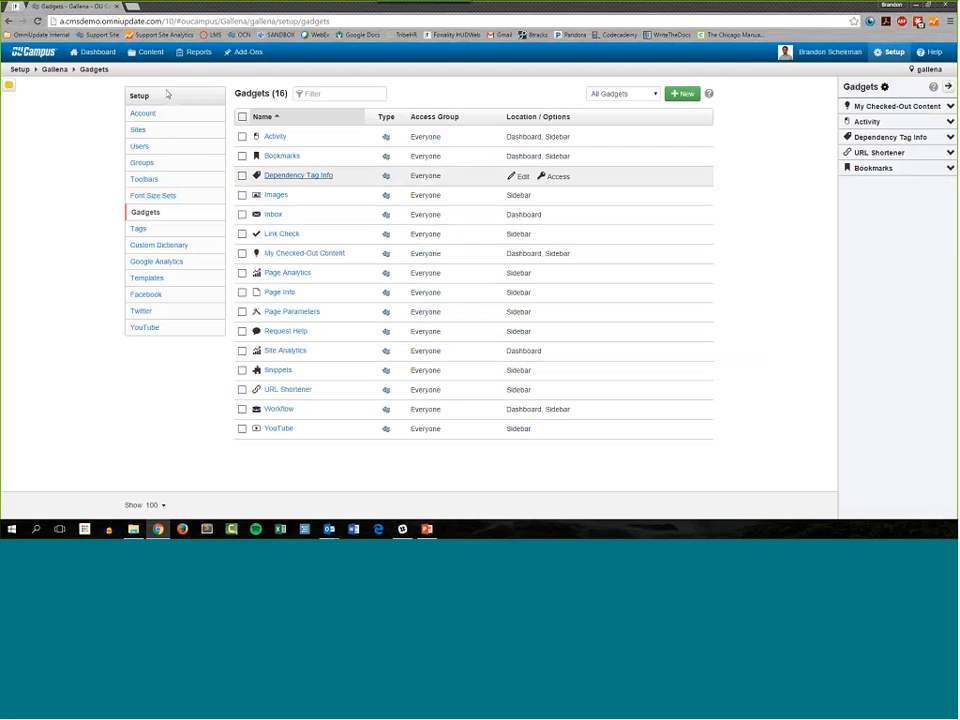
Step: Open housing-dining.pcf from the campus-life folder in the source editor
click(148, 54)
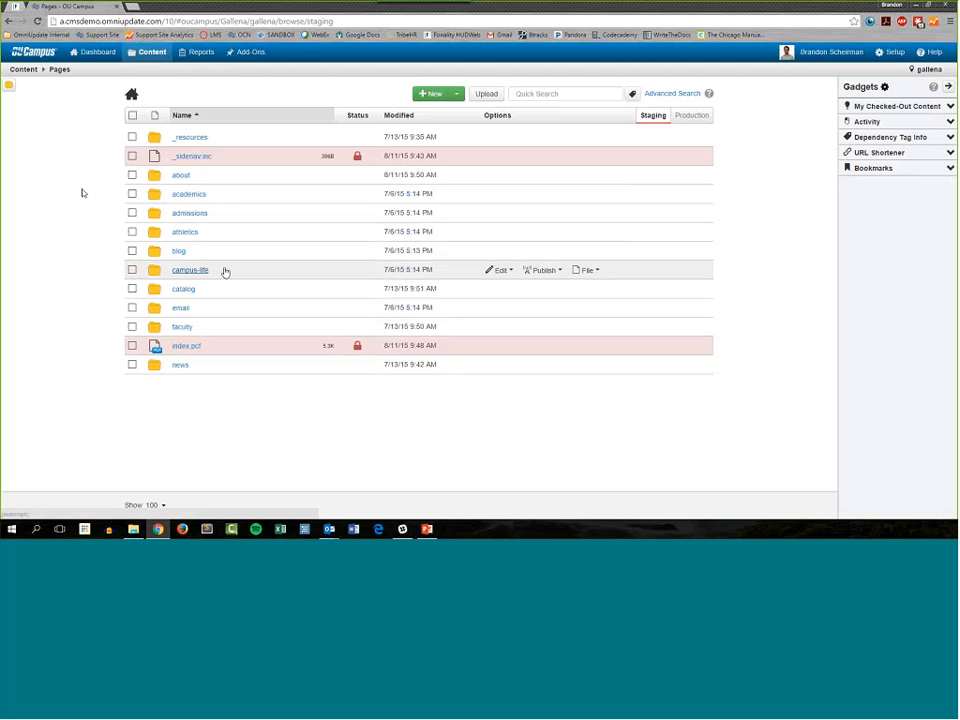
click(219, 271)
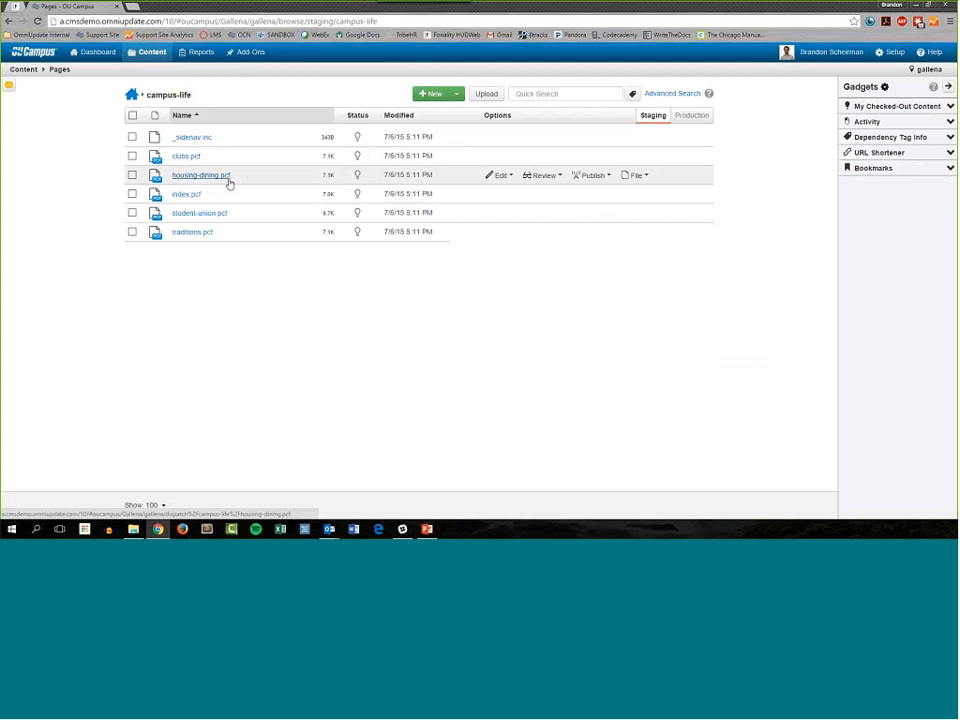
click(228, 178)
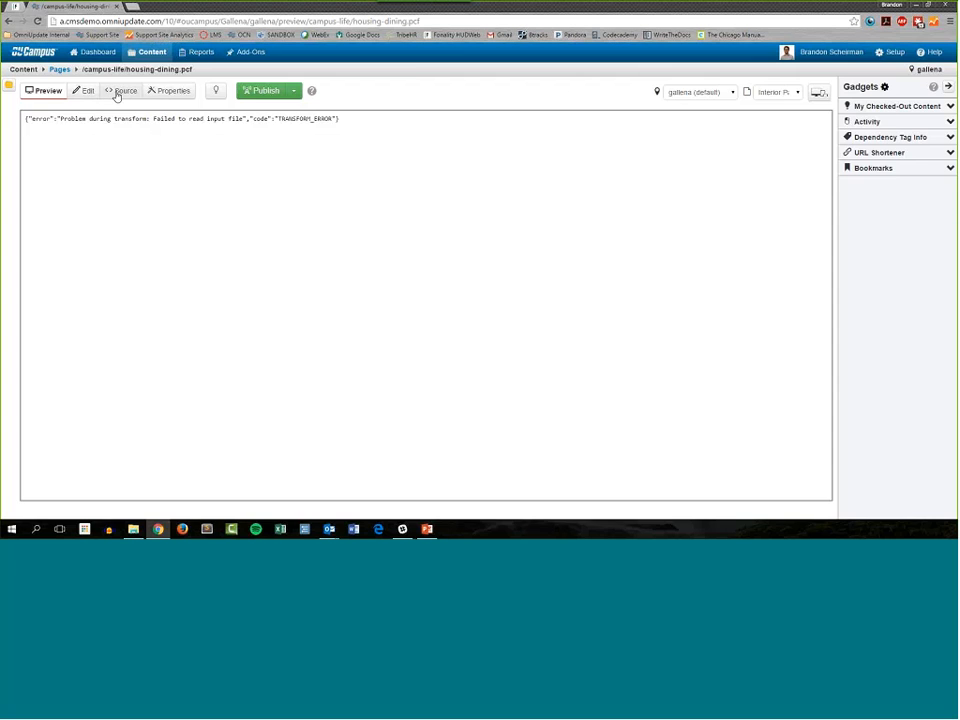
click(120, 91)
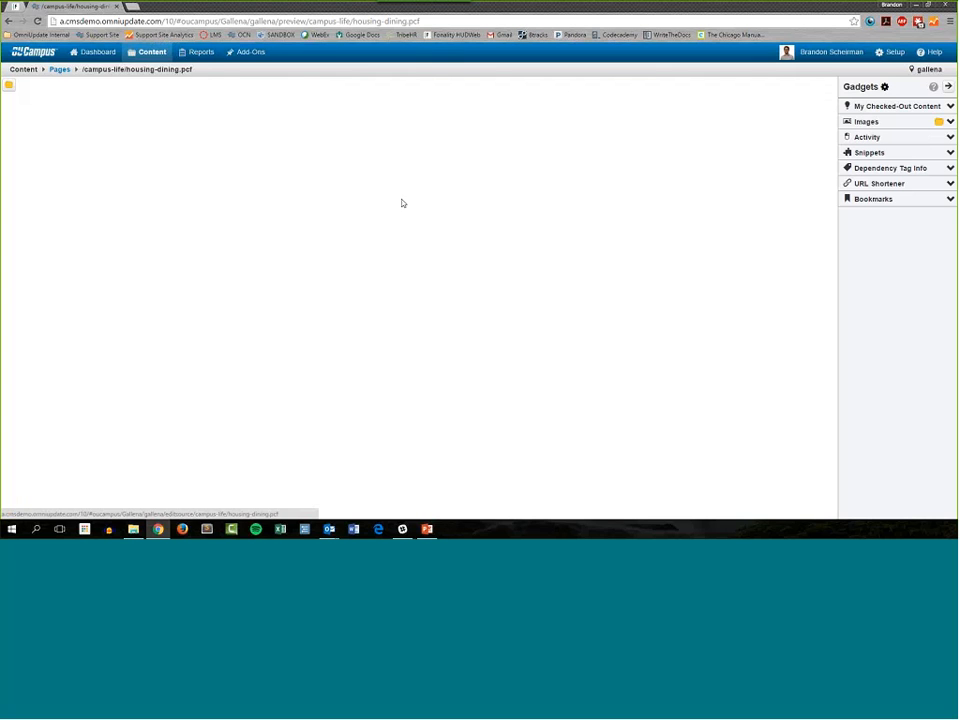
Step: Bookmark the source view of housing-dining.pcf with the Bookmarks gadget and name the bookmark "Dining Page (source)"
click(950, 201)
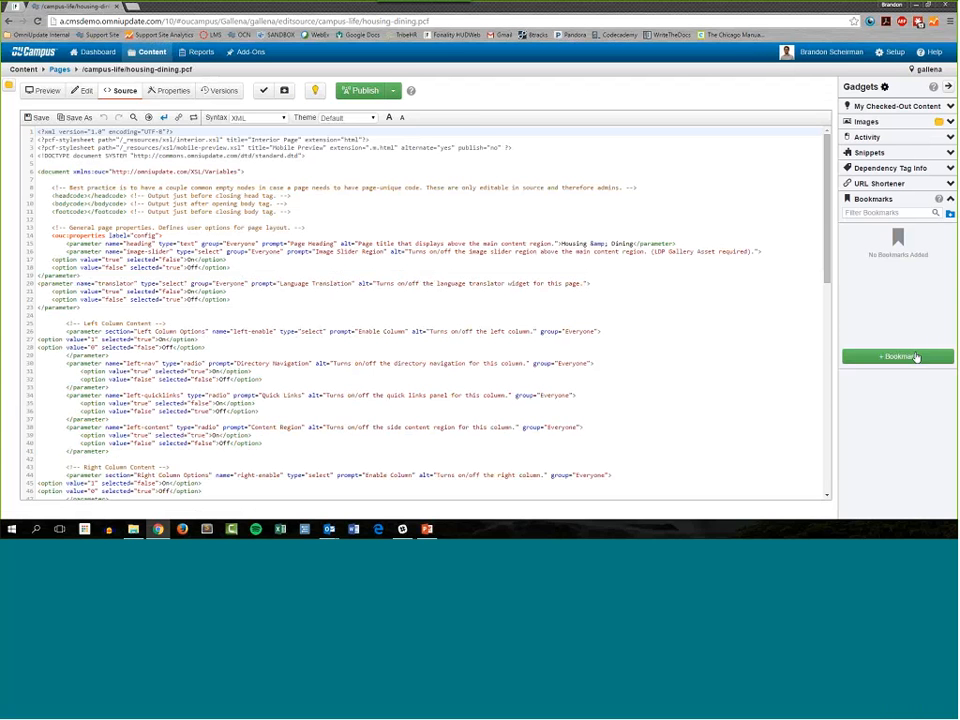
click(914, 358)
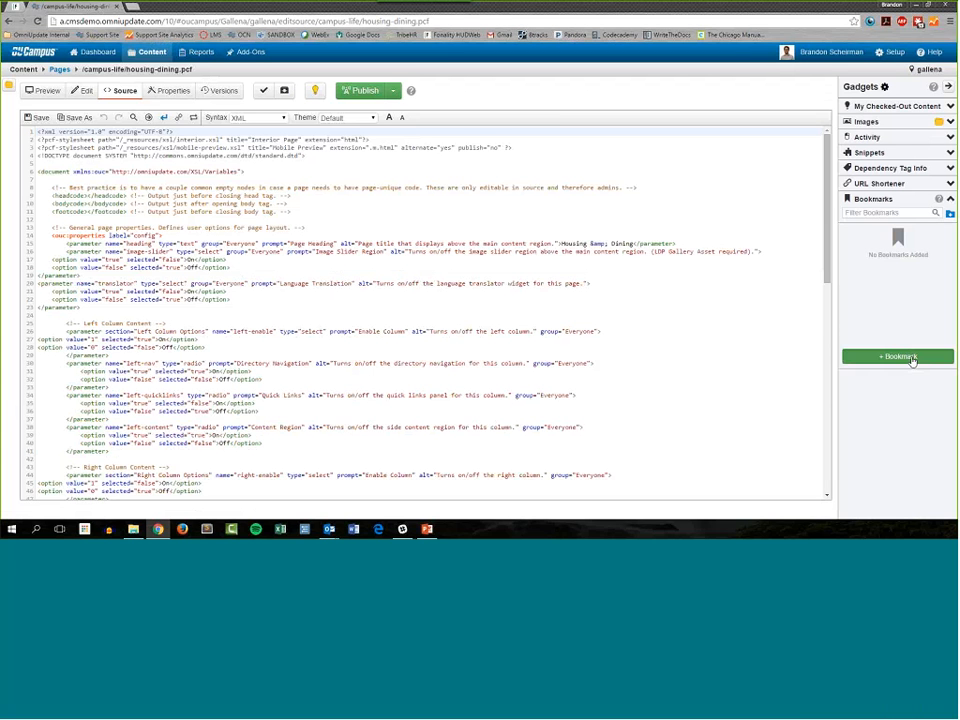
click(865, 234)
drag(865, 234, 900, 242)
click(894, 235)
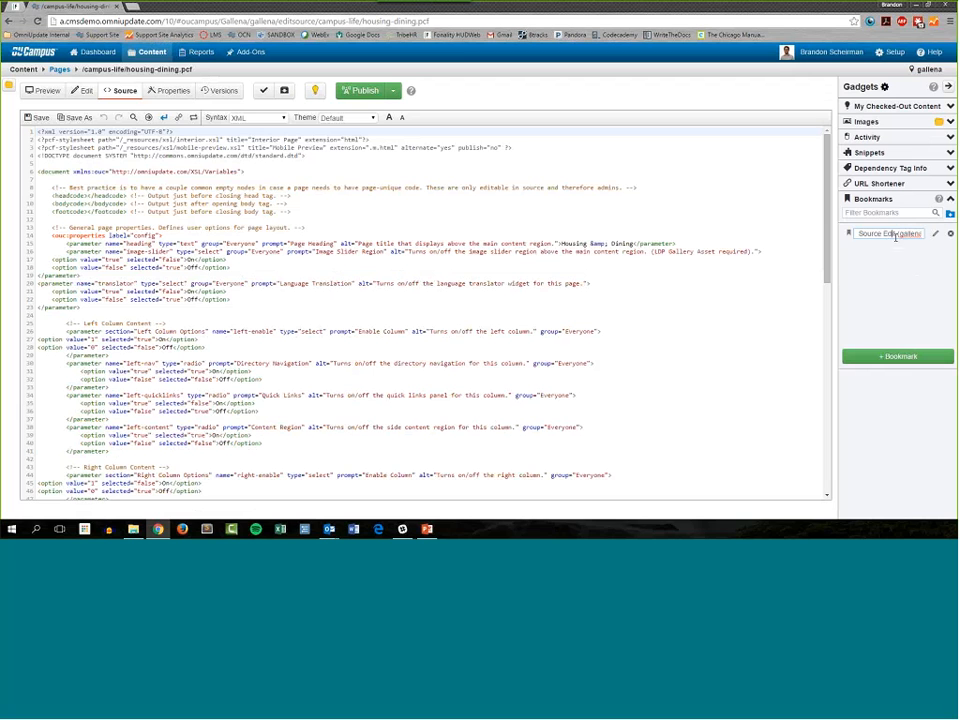
drag(859, 234, 903, 241)
click(887, 234)
key(Home)
key(shift+End)
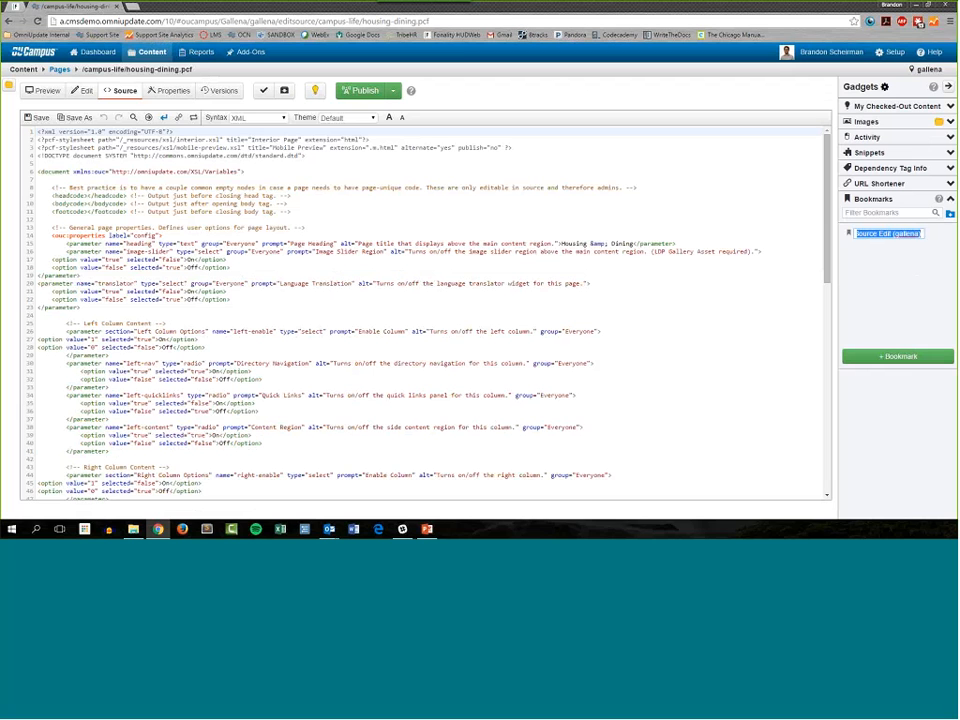
text(Di)
text(ning Page (so)
text(urce))
key(Return)
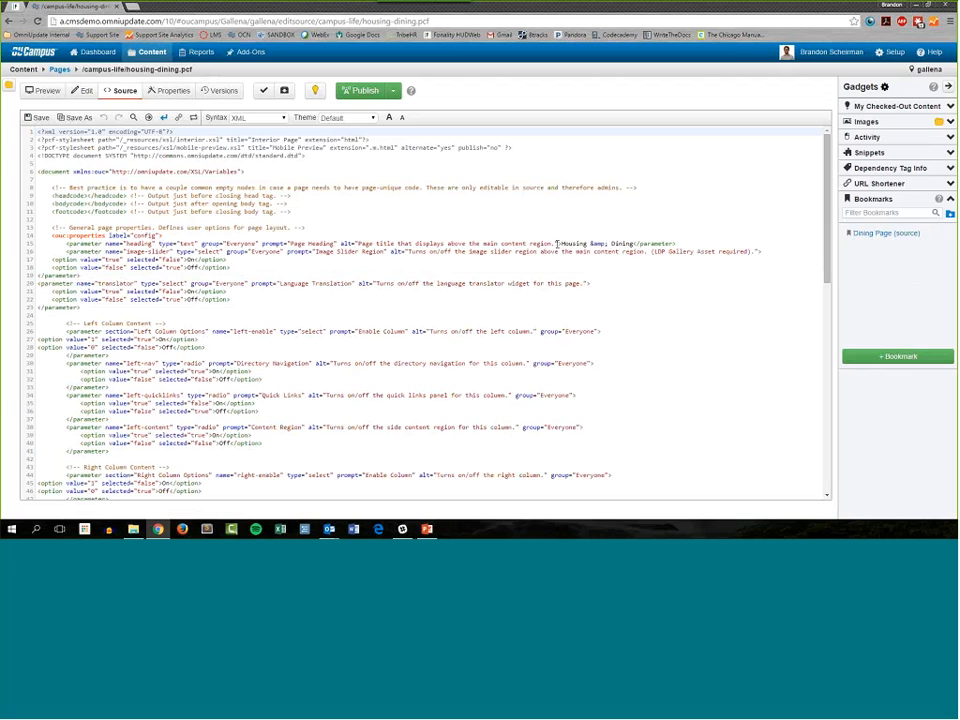
Step: Leave the page source for the site's root folder, and go on to the account setup page
click(59, 69)
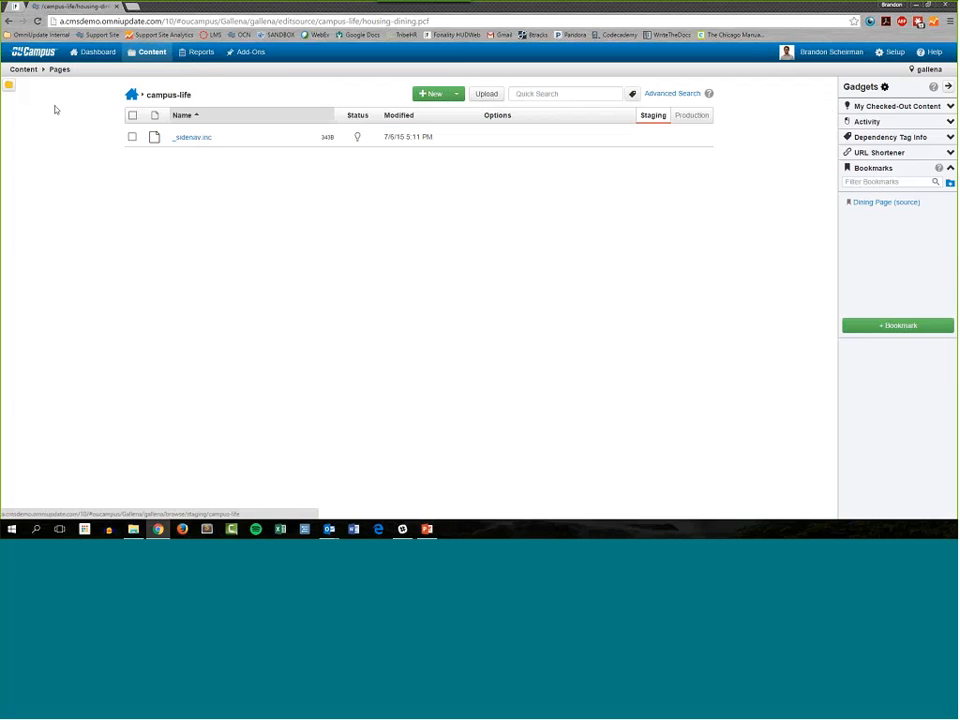
click(131, 98)
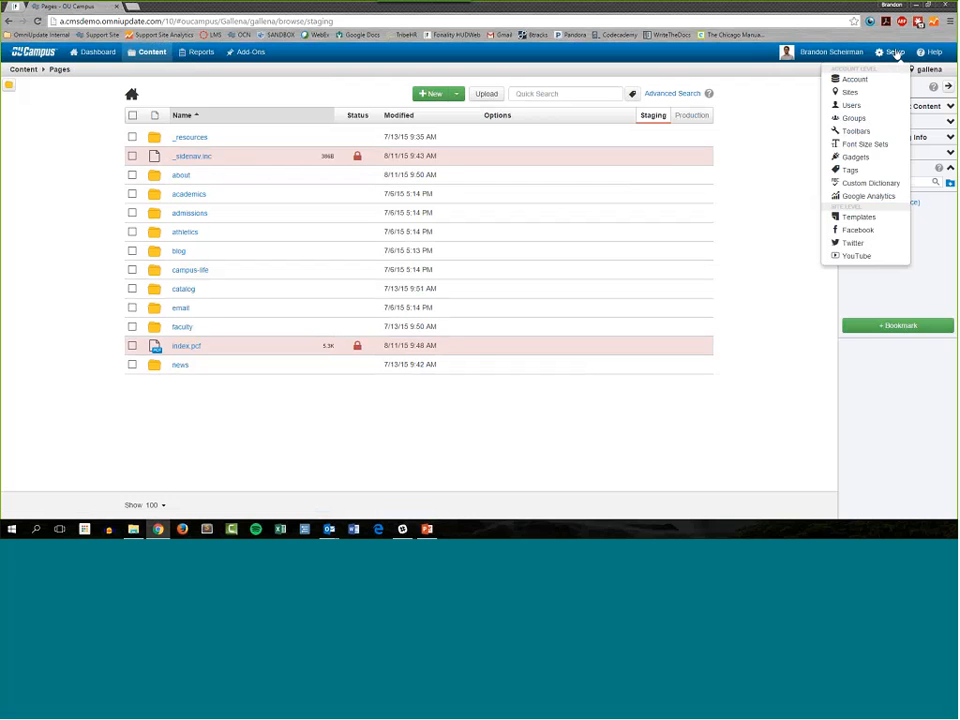
click(892, 52)
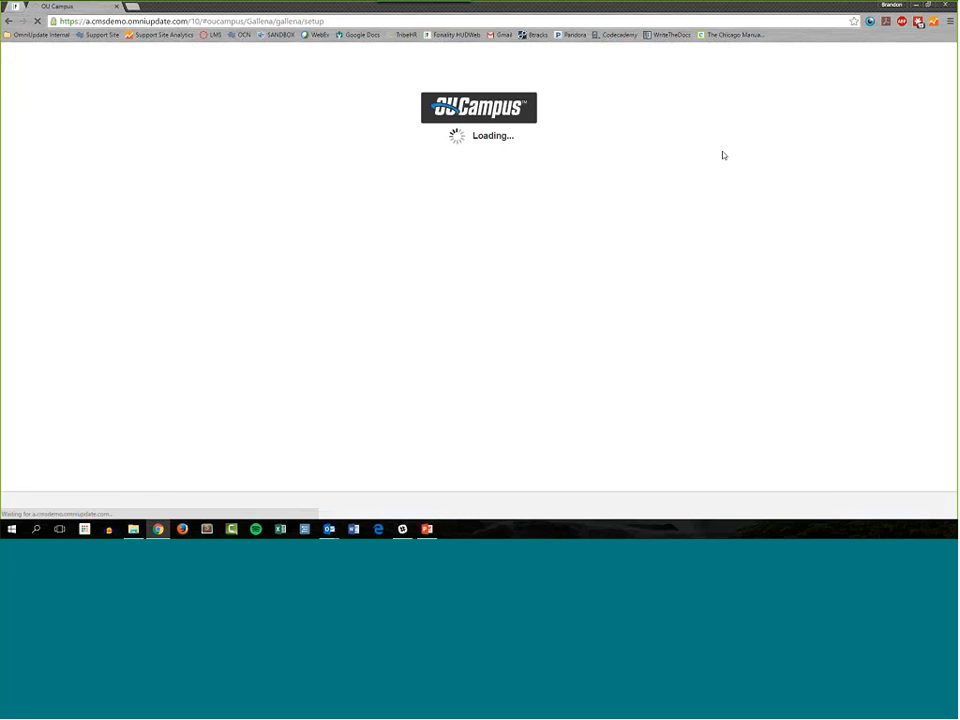
Step: Use the "Dining Page (source)" bookmark to return to the page, and examine its file path and source code
click(941, 87)
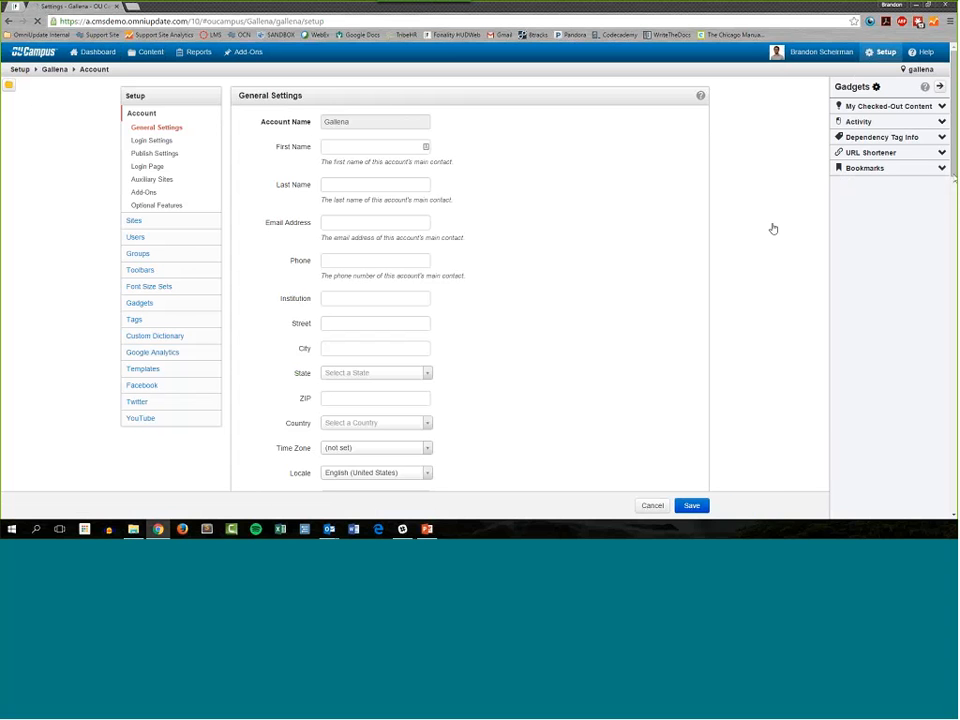
click(943, 170)
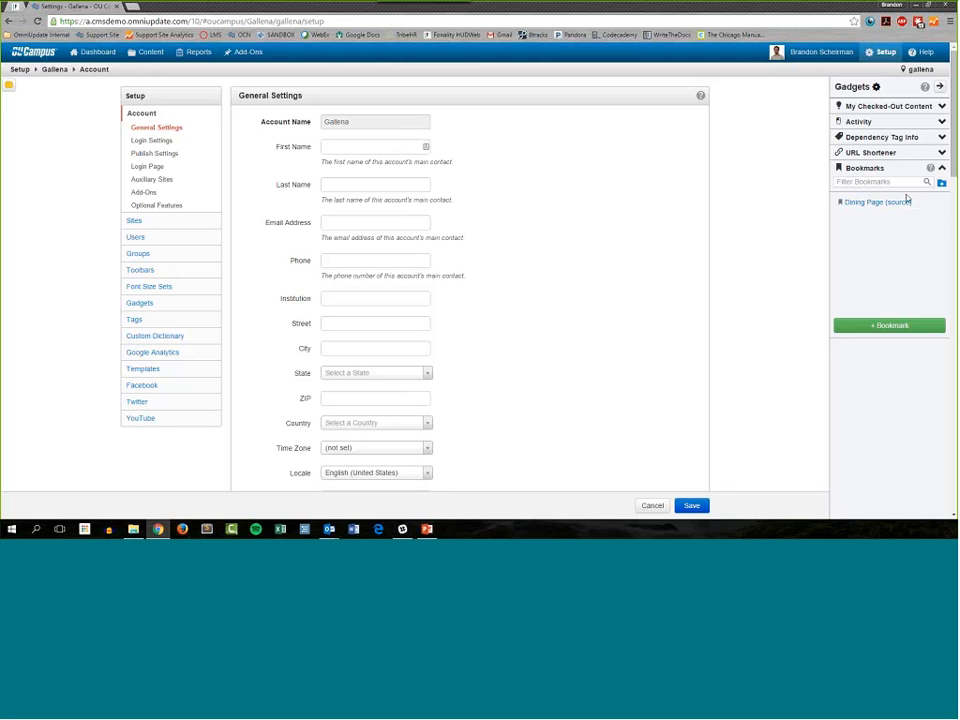
click(905, 201)
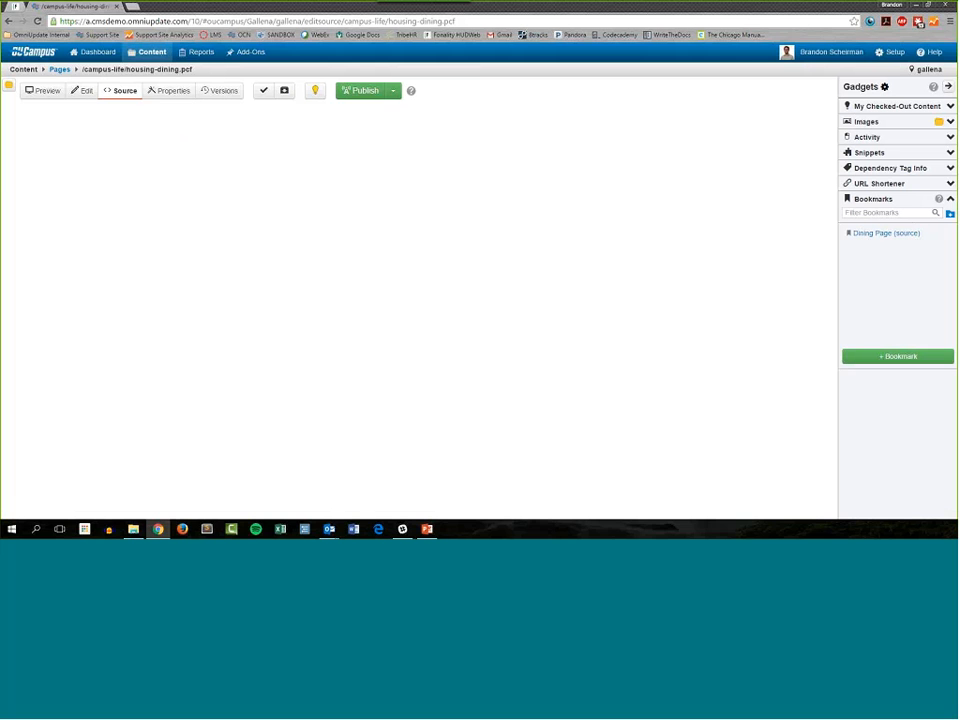
drag(193, 70, 68, 71)
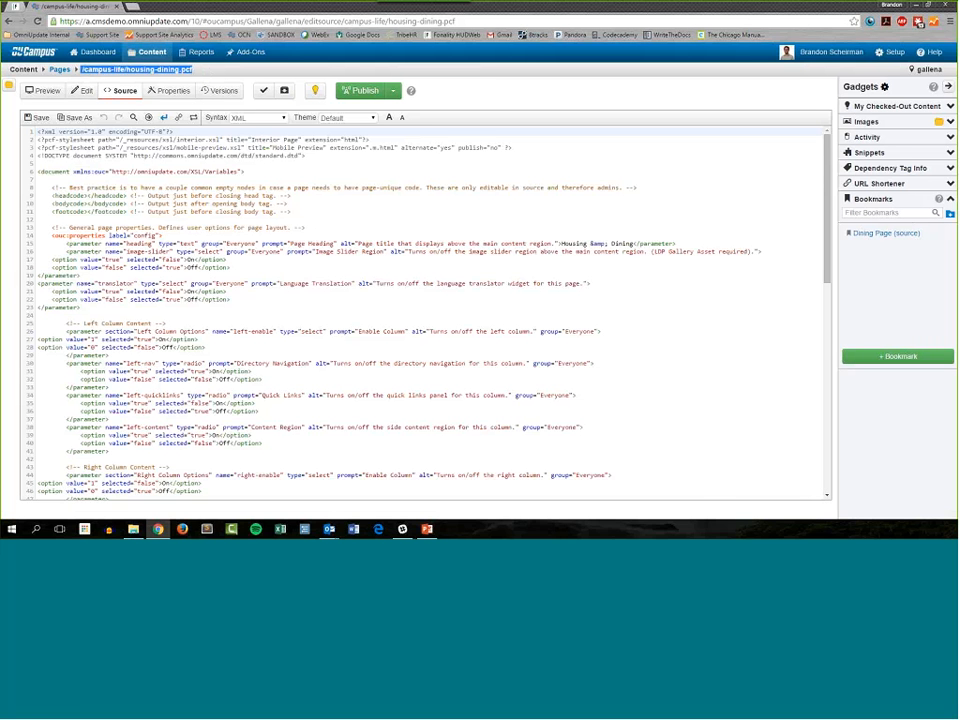
scroll(420, 266, down, 5)
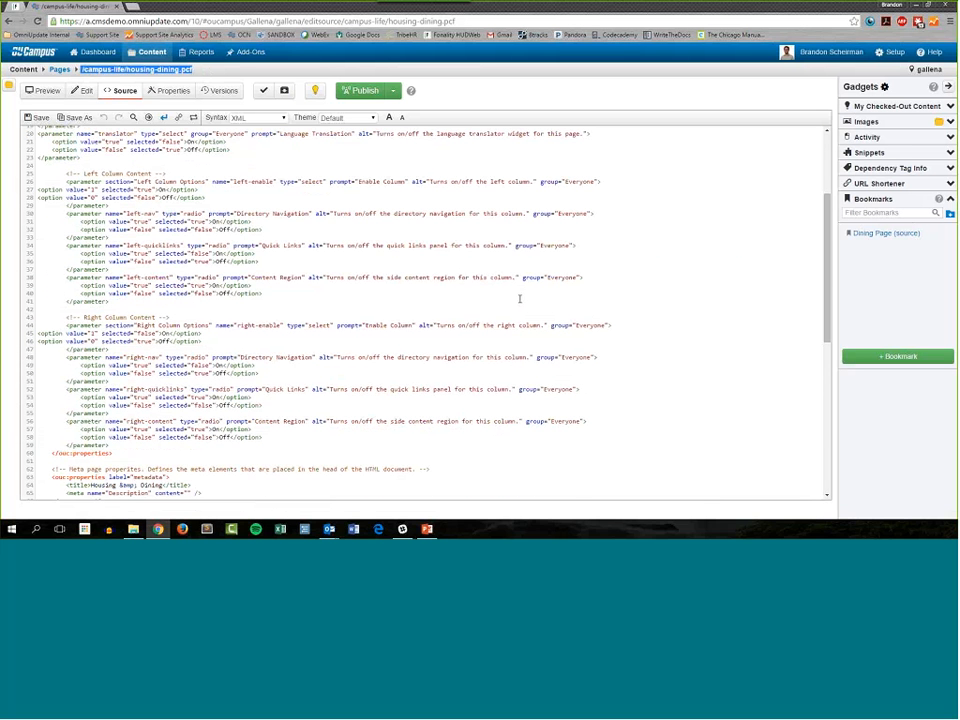
scroll(450, 299, up, 5)
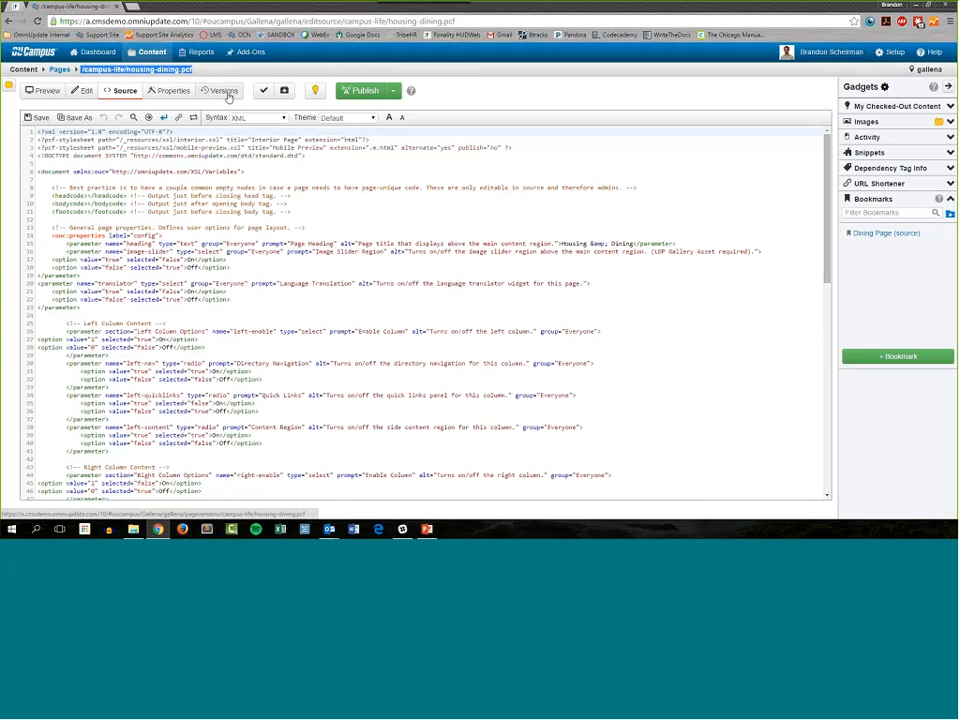
Step: Run a custom users report that includes Username, Last Name, First Name, Email, Last Login and User Level
mouse_move(194, 54)
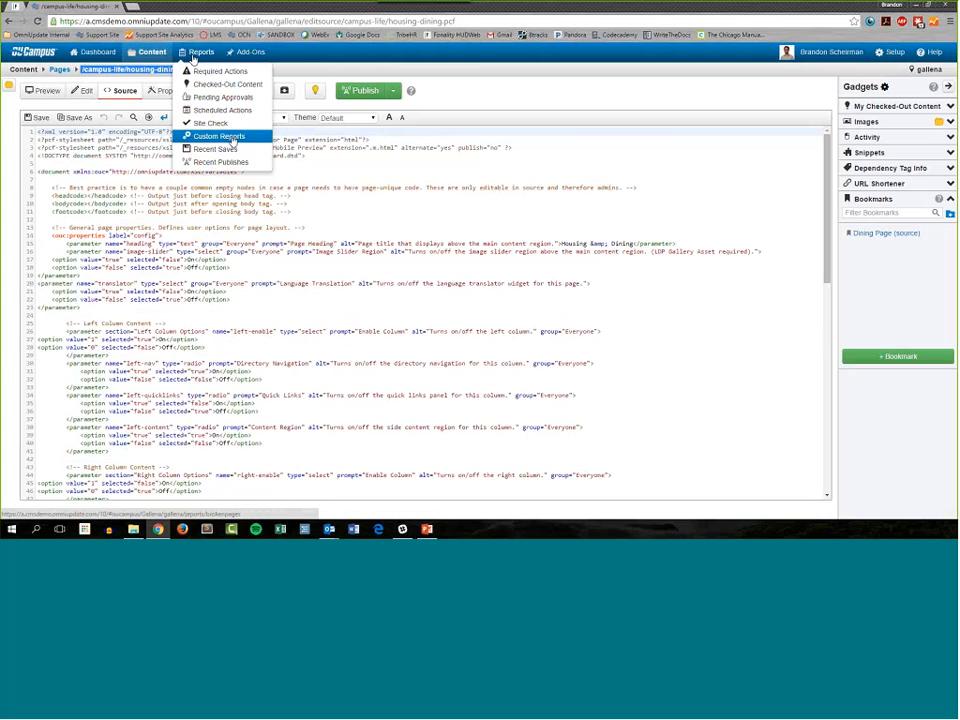
click(232, 140)
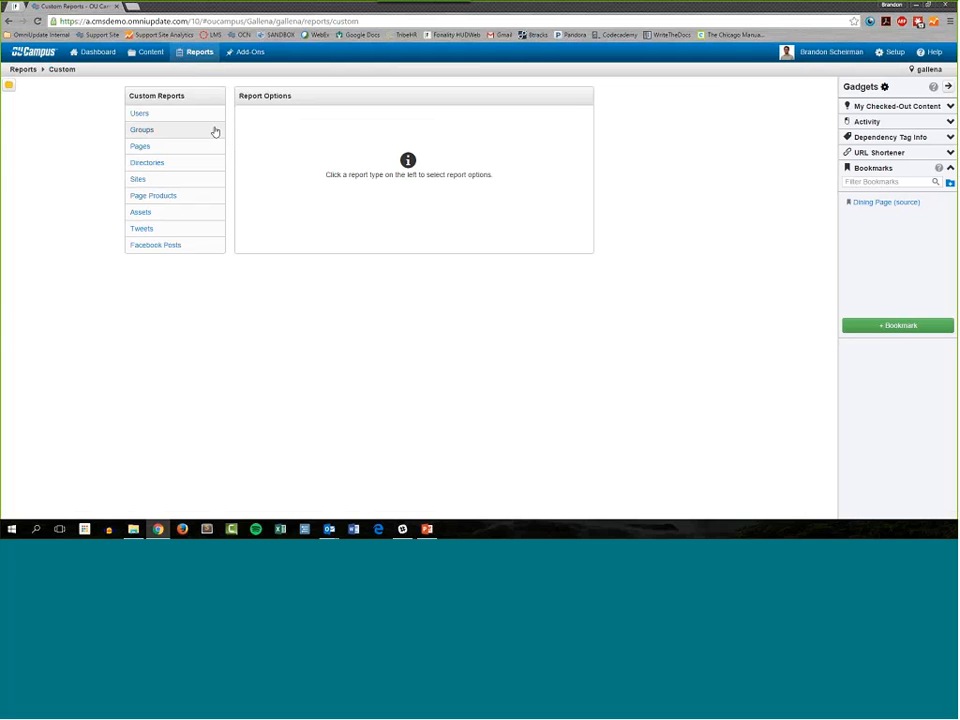
click(152, 116)
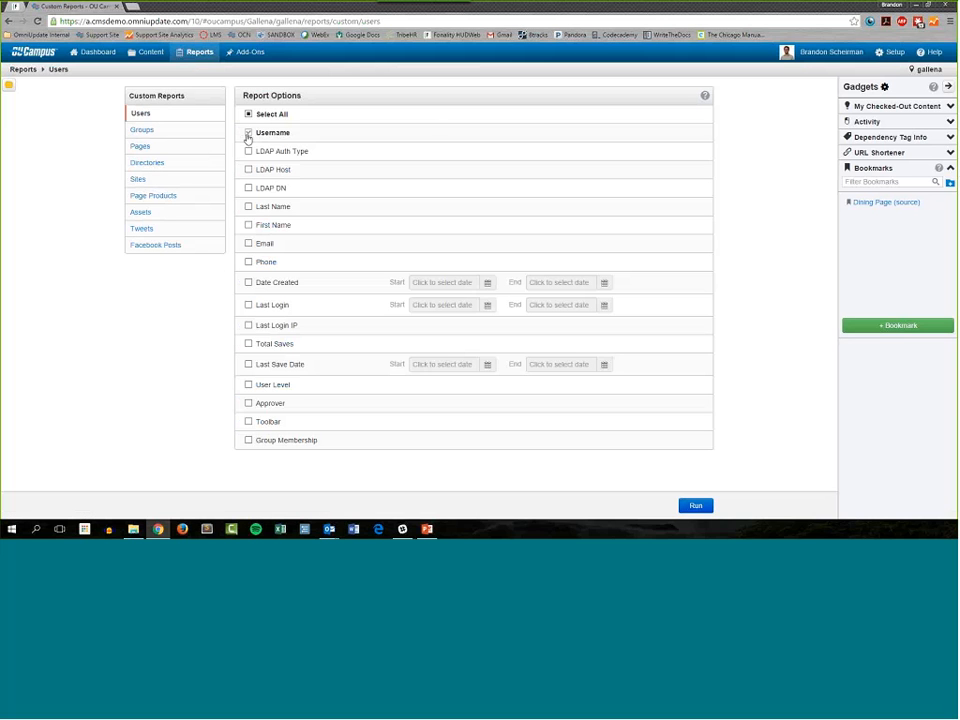
click(248, 206)
click(248, 225)
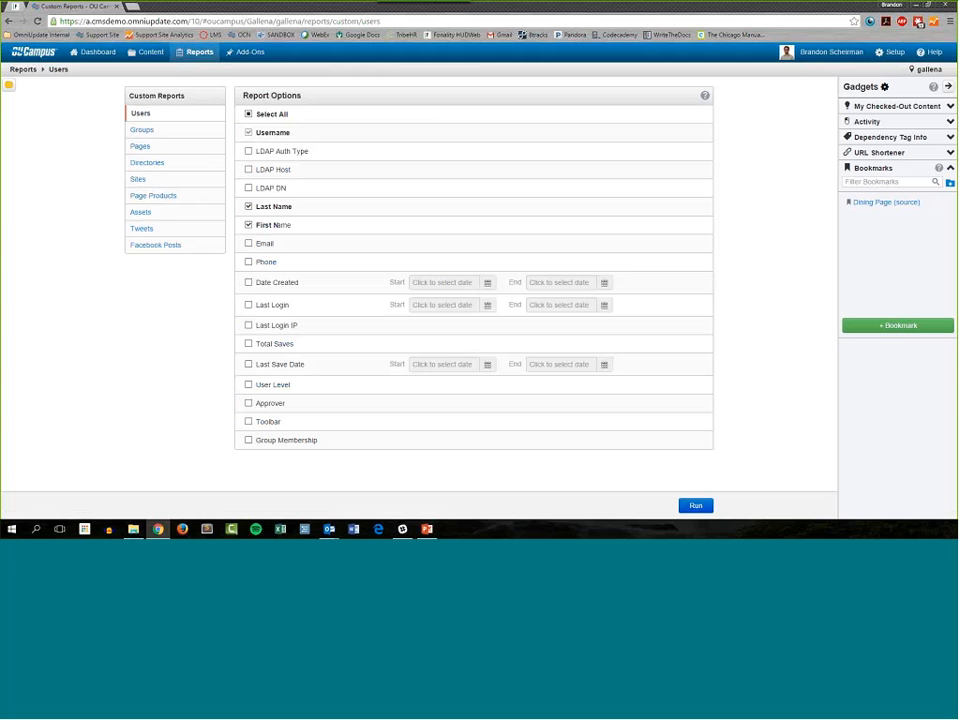
click(248, 243)
click(248, 306)
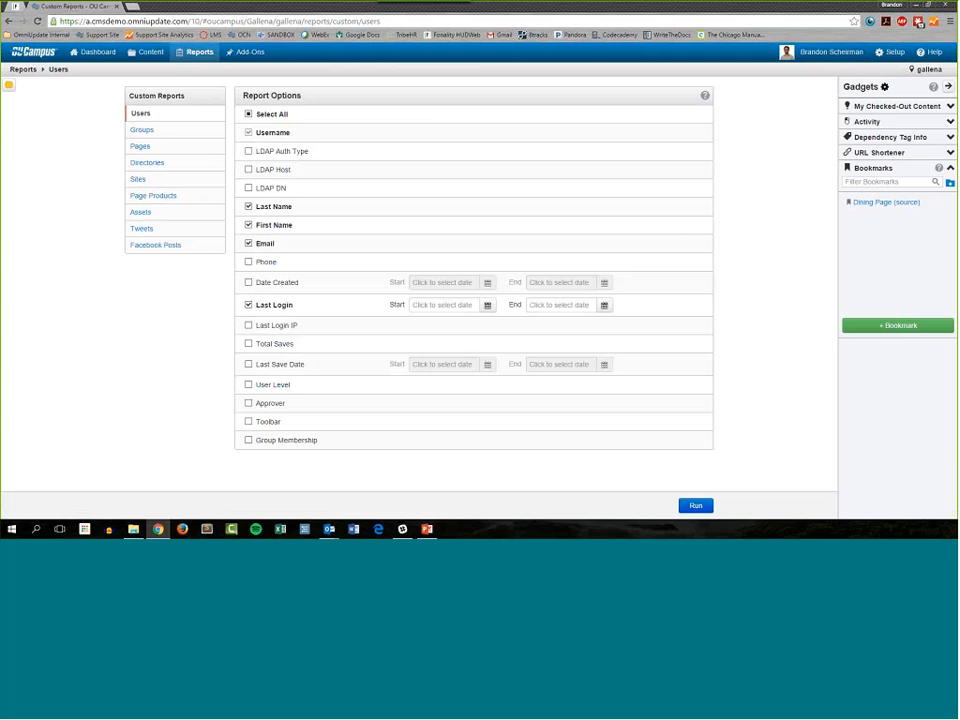
click(256, 388)
click(696, 506)
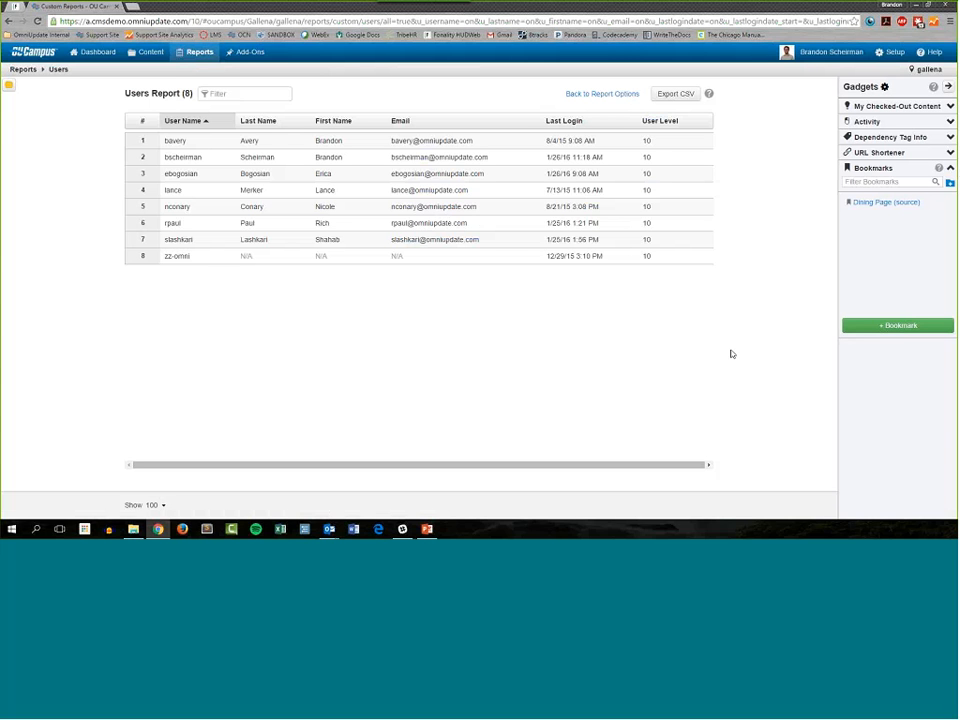
Step: Bookmark the users report results and name the bookmark "Users Report (name, login, user level)"
click(884, 330)
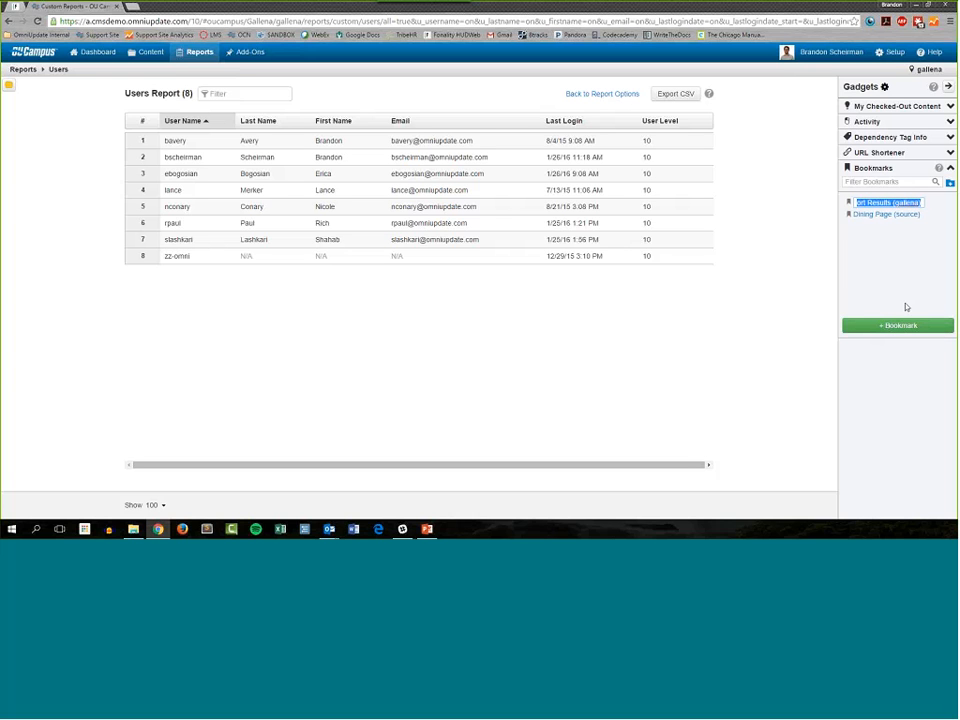
text(Users R)
text(eport)
text((na)
text(me, login,)
text( user level))
drag(892, 202, 850, 203)
key(Return)
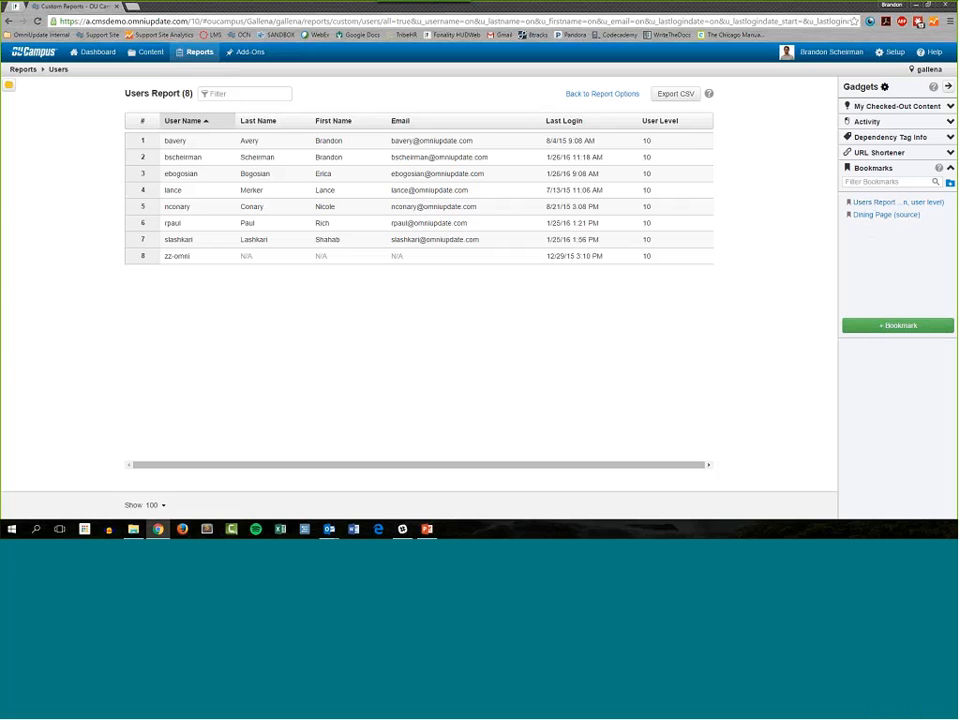
Step: Leave the report for the content listing and own user settings, and return to it with the users report bookmark
click(151, 51)
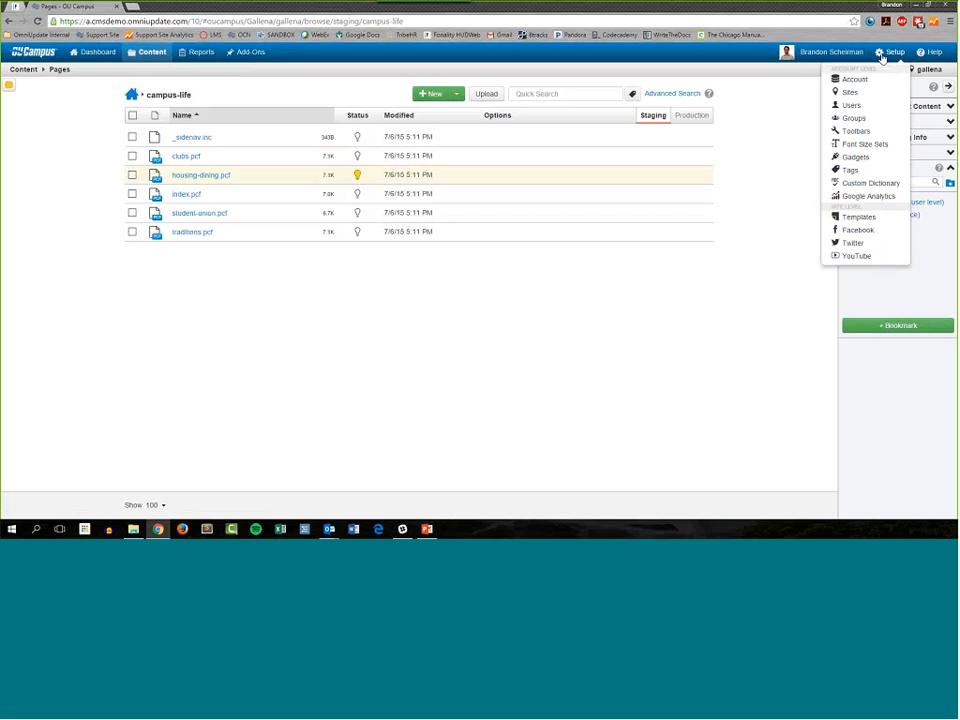
click(822, 71)
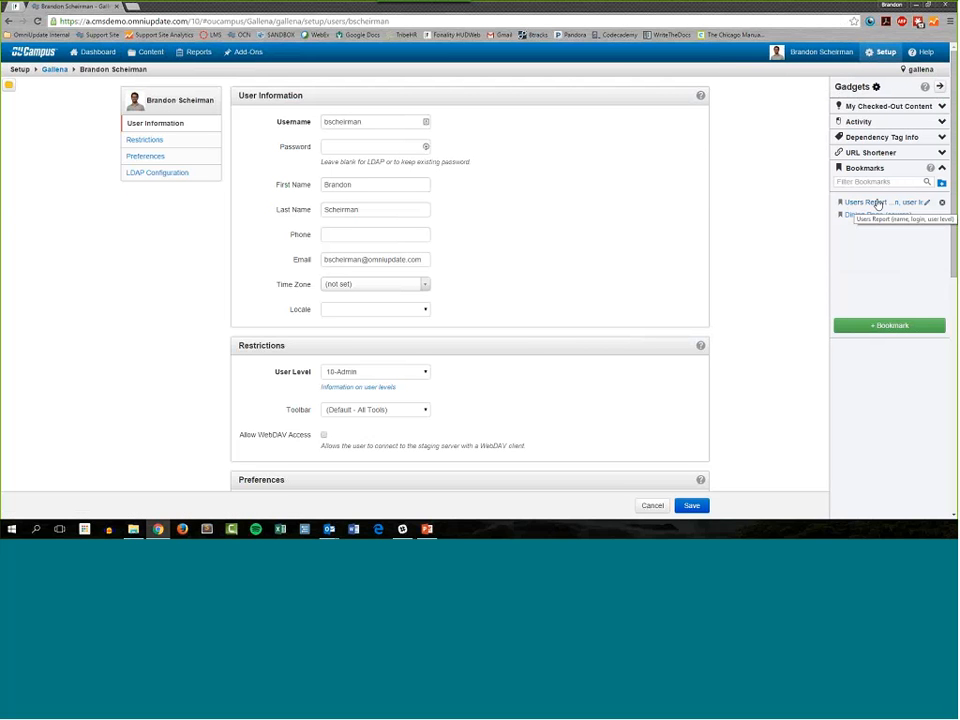
click(877, 203)
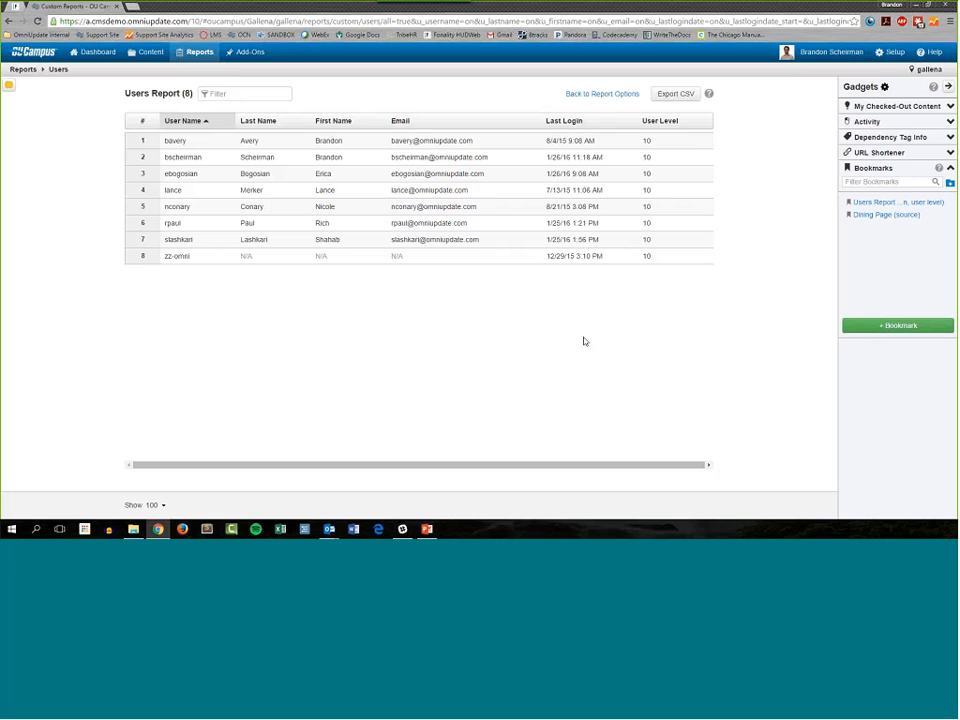
Step: Start a new user in the account's user setup with the username "testuser", and enter the account password
click(893, 56)
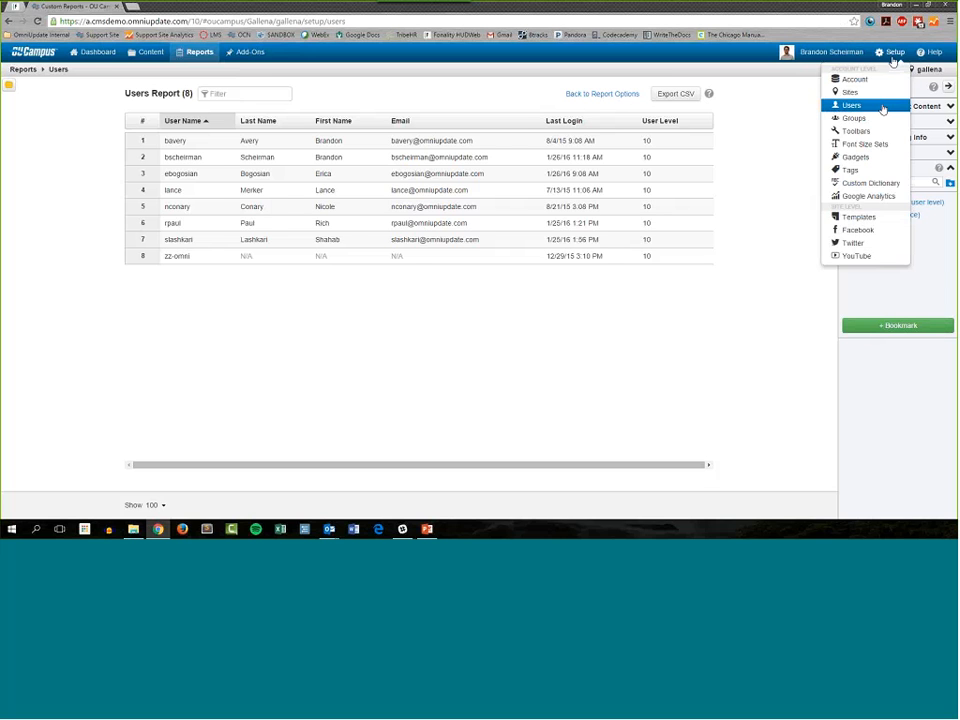
click(883, 107)
click(680, 94)
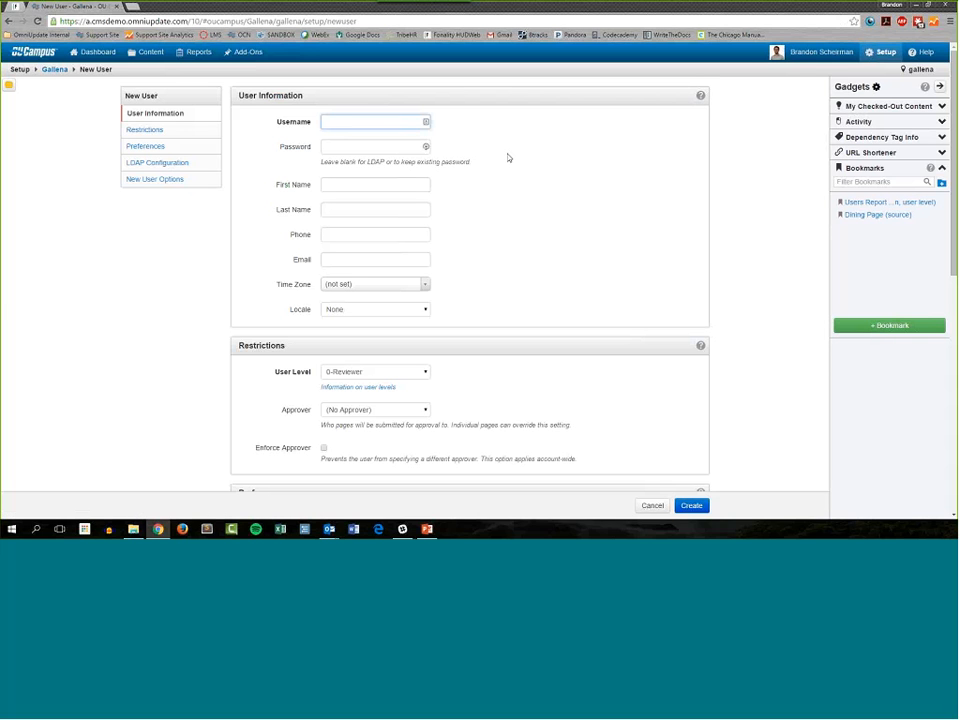
text(testuser)
key(Tab)
text(12345)
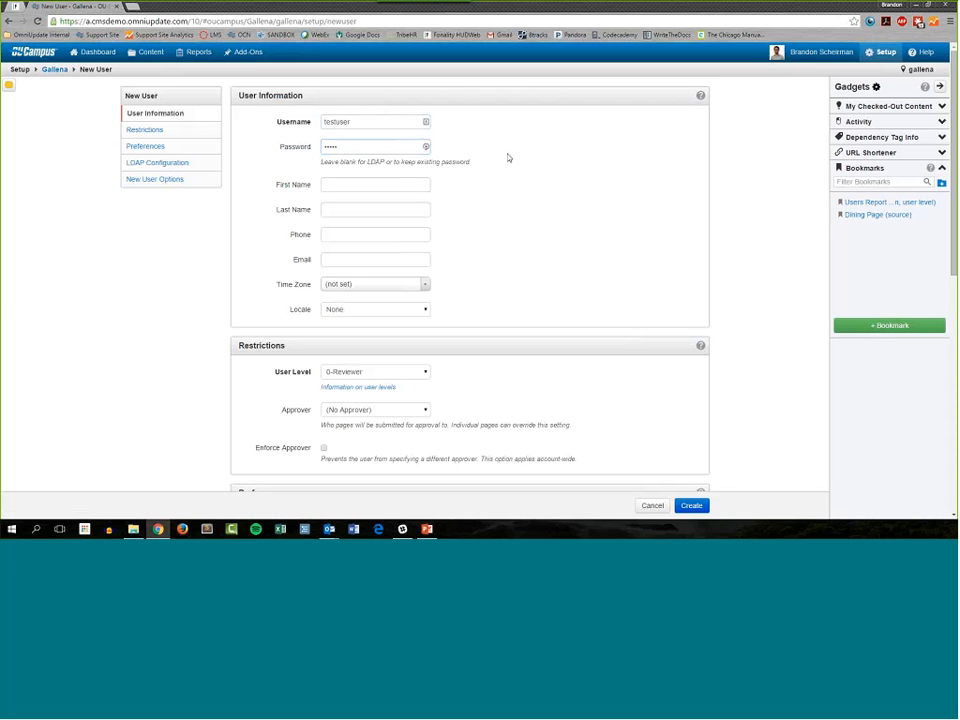
Step: Fill in the new user's first name, last name and email address
key(Tab)
text(test)
key(Tab)
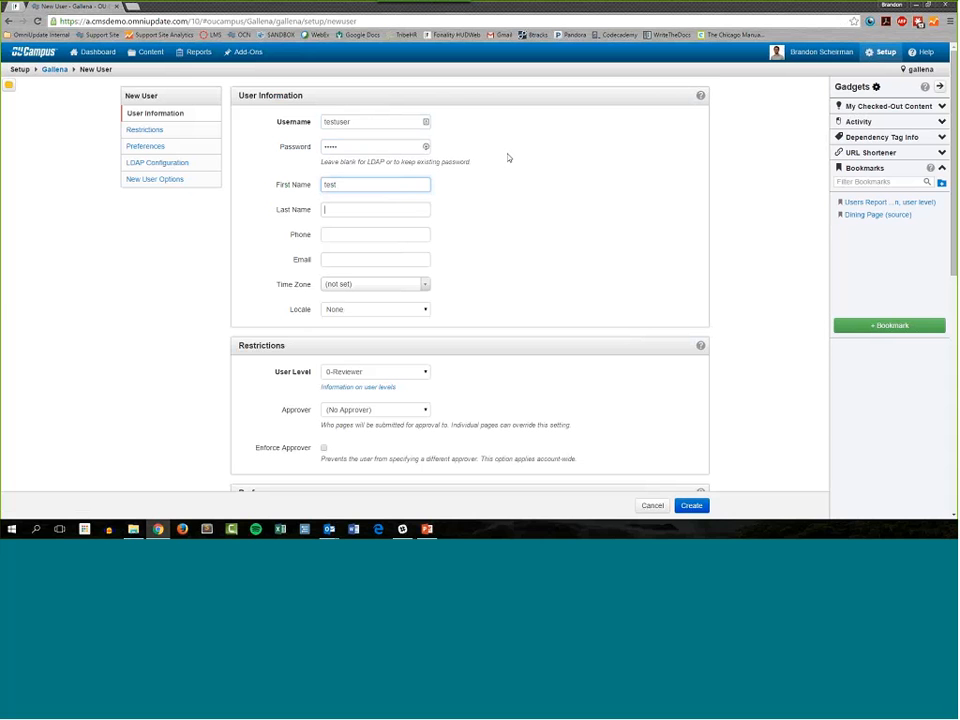
text(user)
key(Tab)
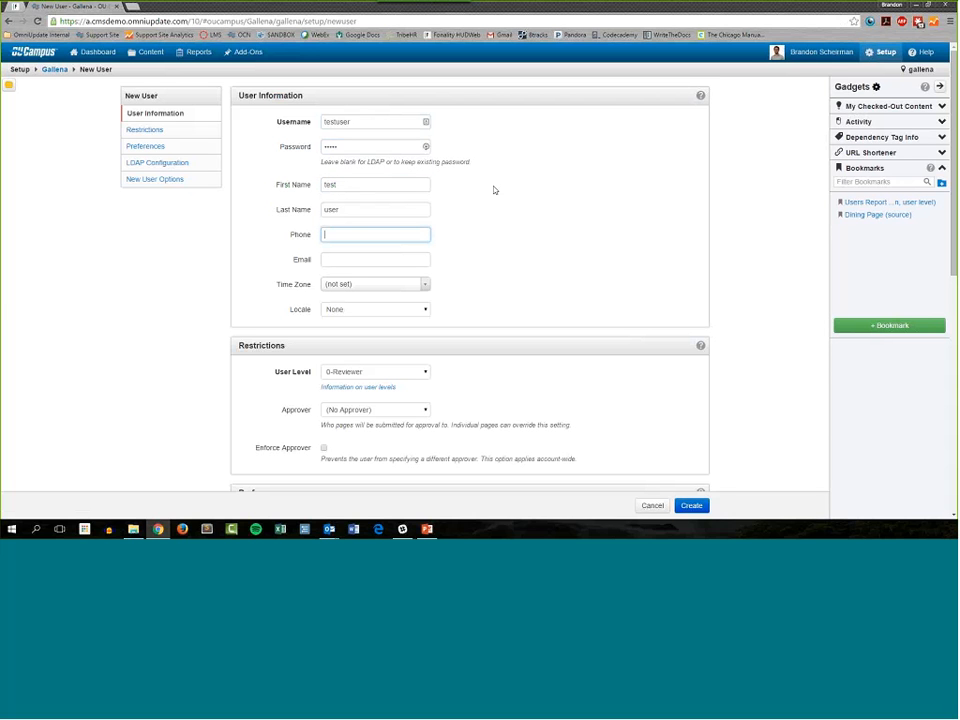
click(407, 258)
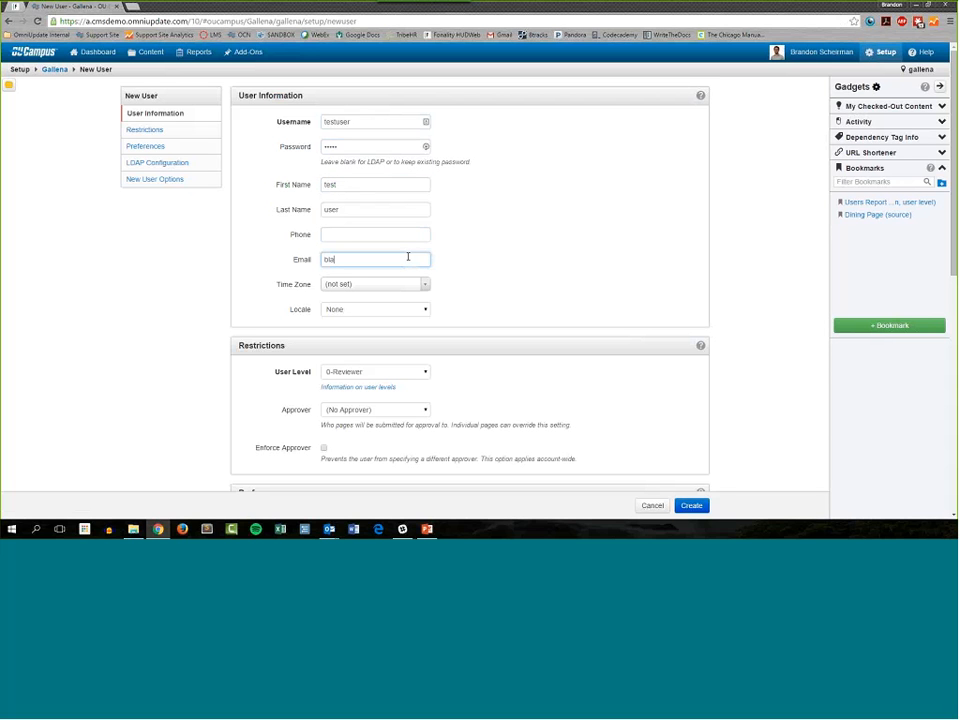
Step: Set the new user's level to 5-Editor and create the account
click(381, 372)
click(420, 430)
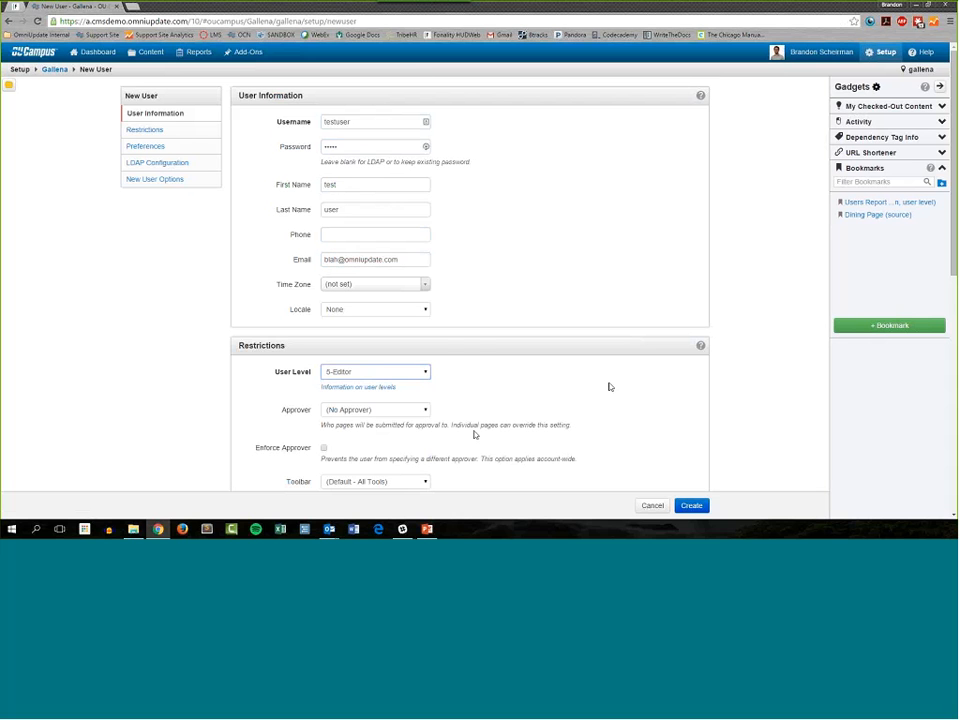
scroll(609, 388, down, 3)
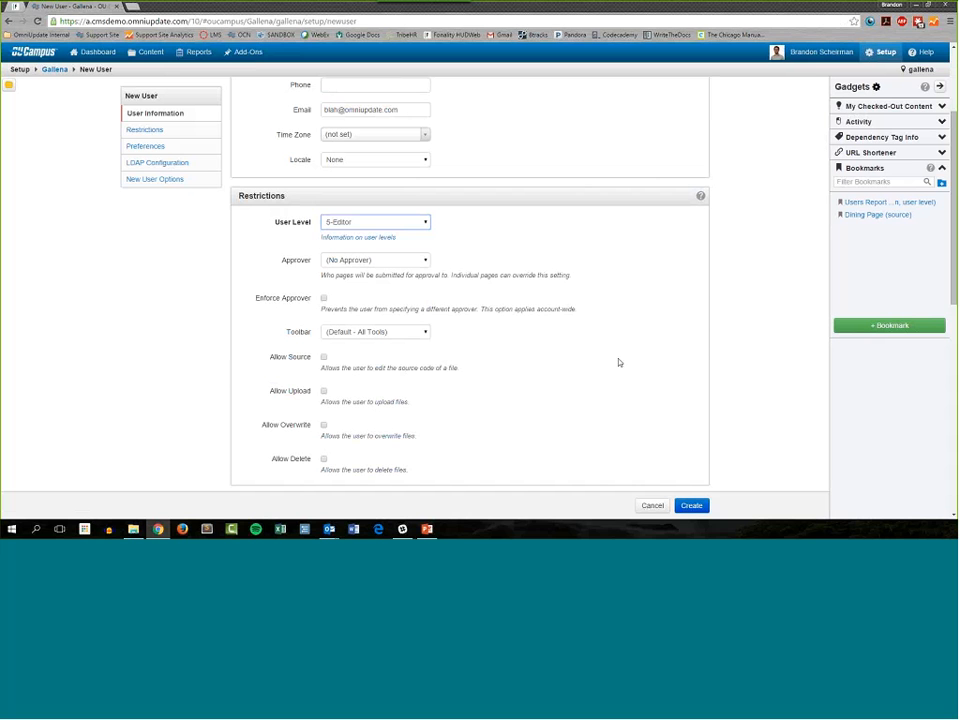
scroll(606, 366, down, 4)
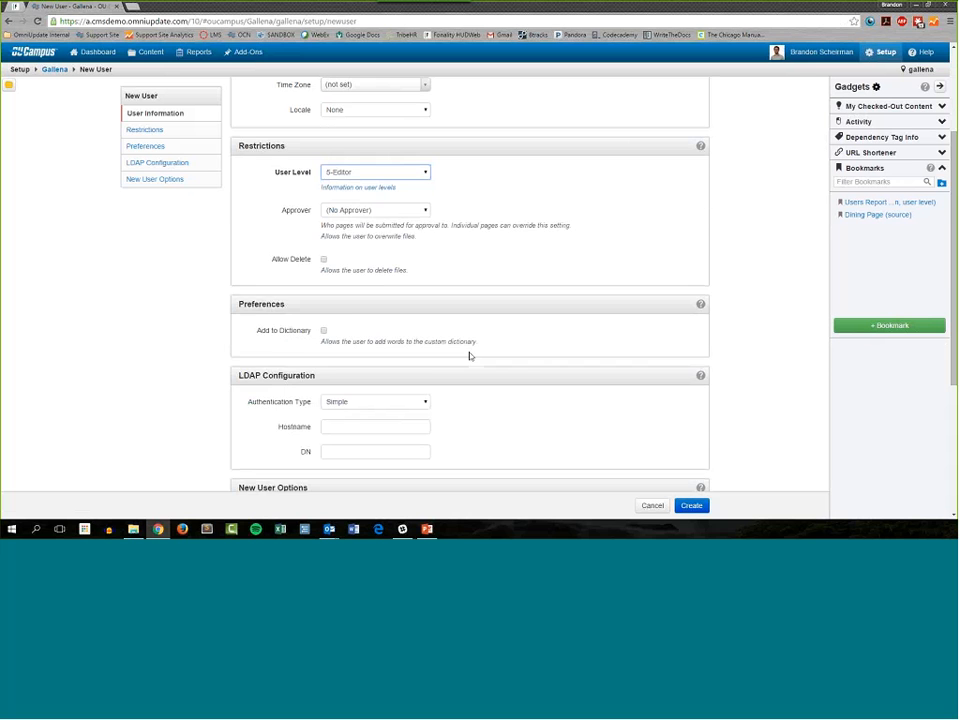
scroll(469, 355, down, 5)
click(691, 505)
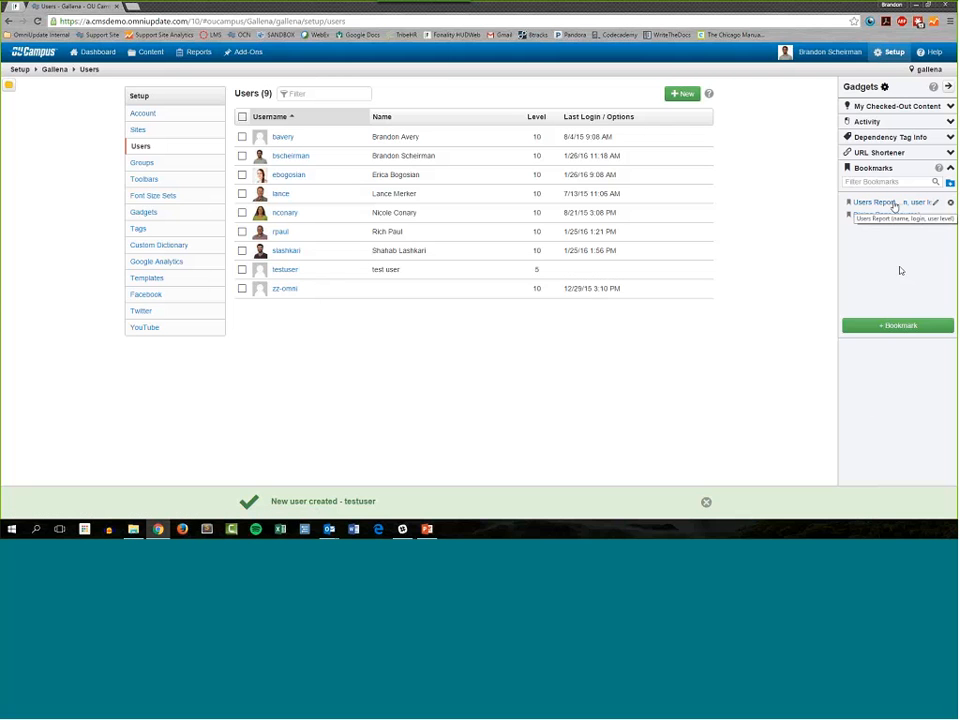
Step: Reopen the users report from its bookmark and highlight the row for testuser
click(869, 204)
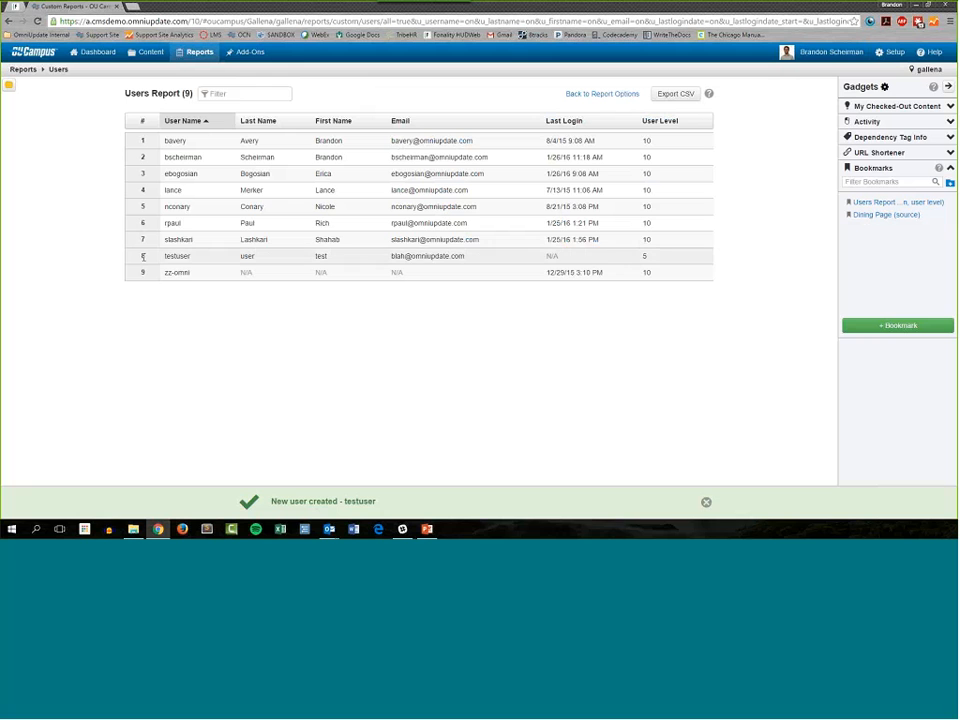
drag(143, 257, 647, 257)
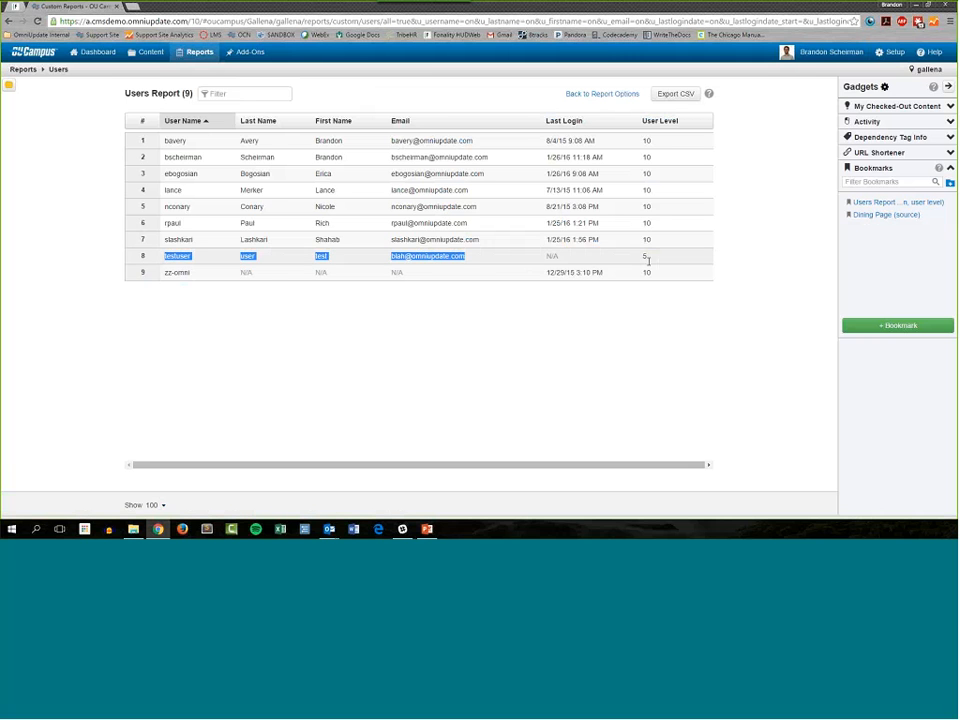
click(732, 357)
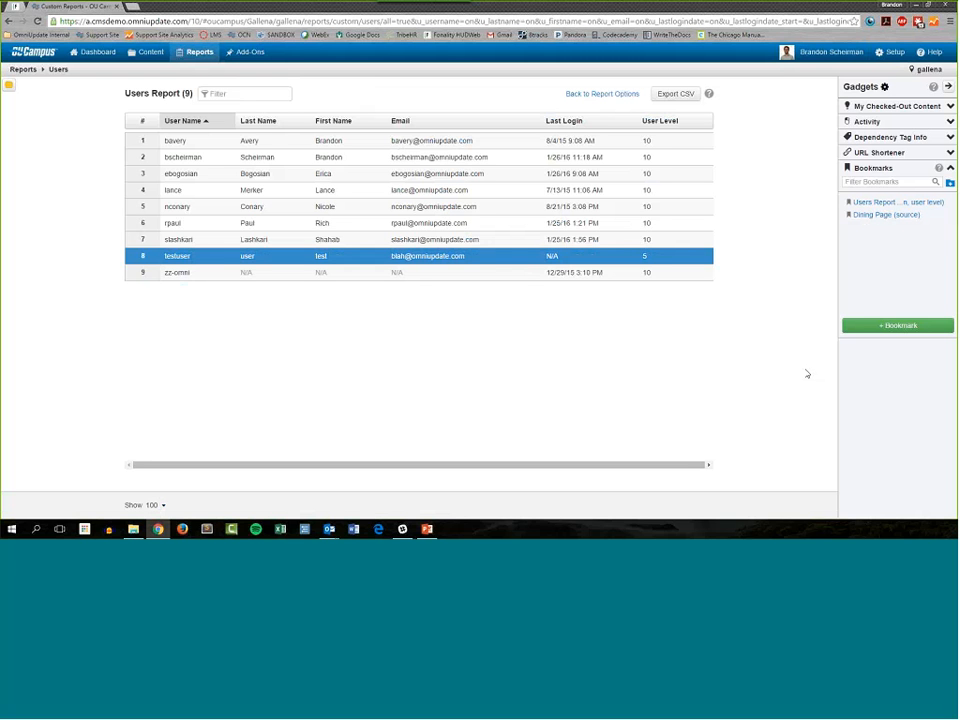
Step: Shorten the name of the users report bookmark to "Users Report"
mouse_move(935, 216)
click(935, 202)
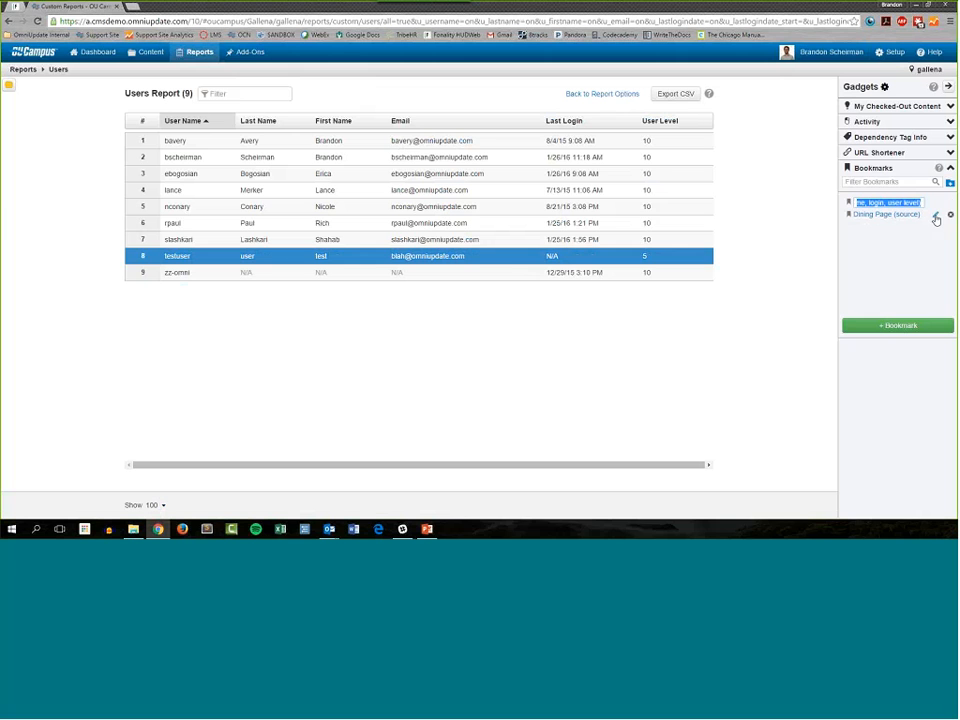
drag(921, 202, 899, 203)
key(BackSpace)
key(Return)
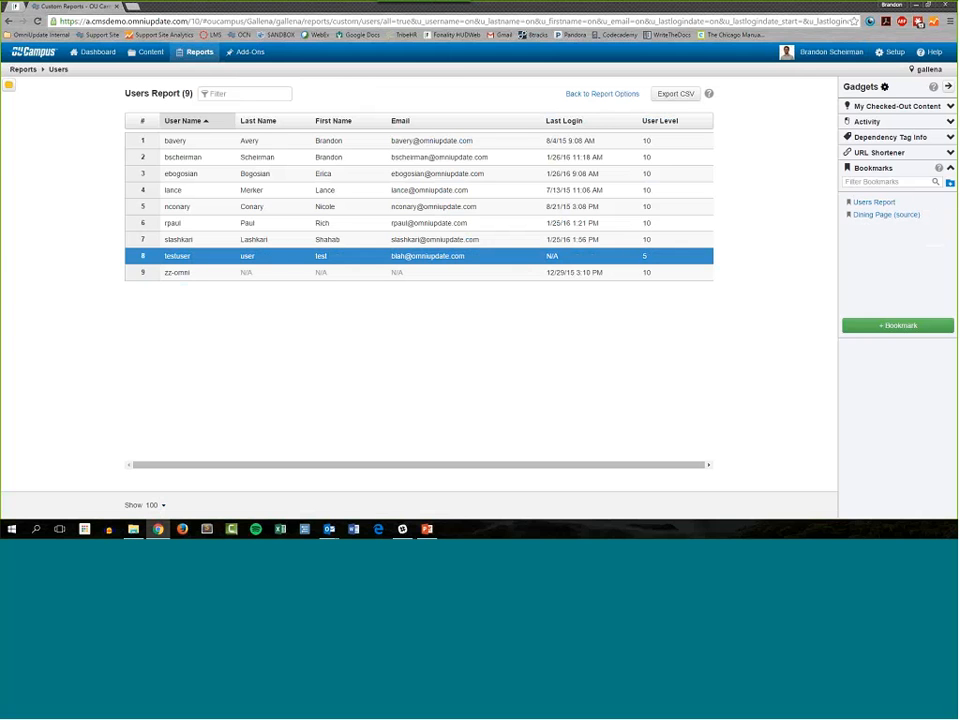
Step: Go to the content listing, return with the "Users Report" bookmark, and examine the report's URL parameters
click(143, 74)
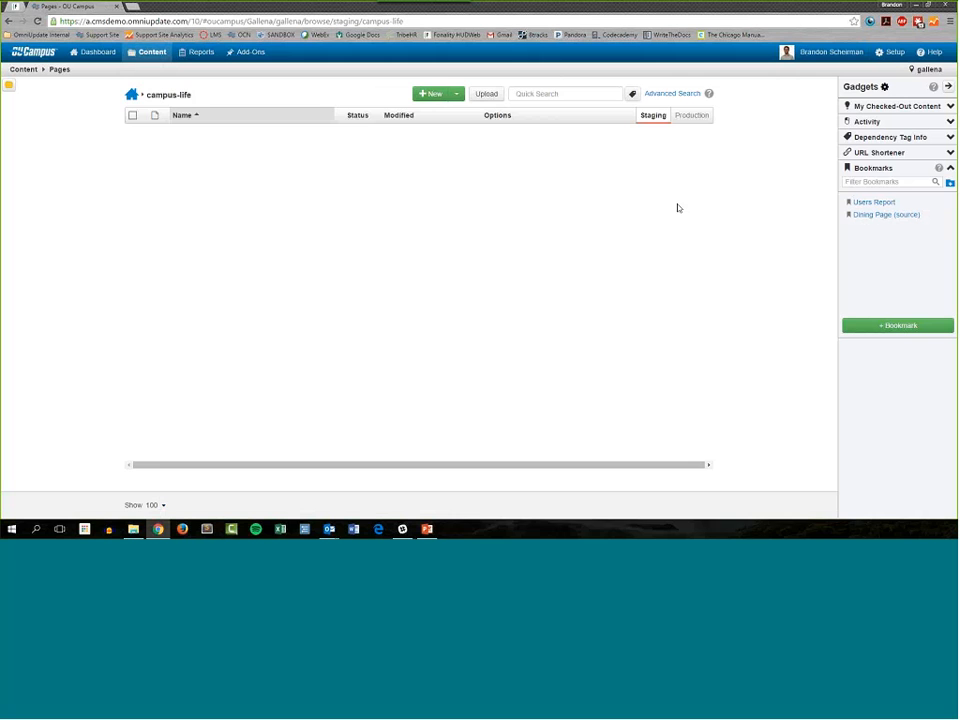
click(877, 203)
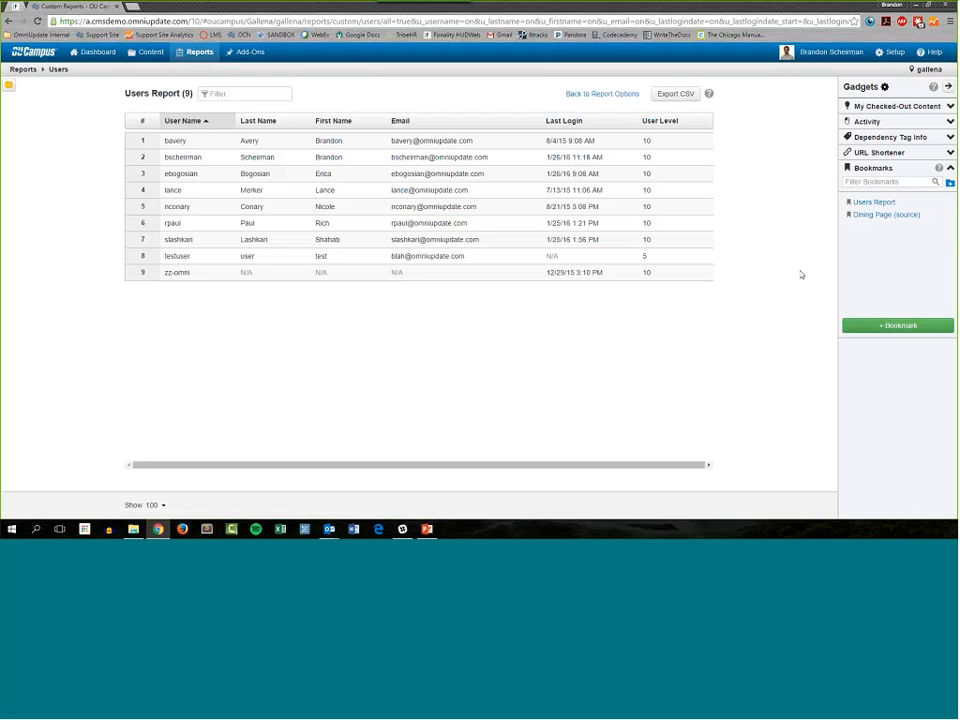
drag(381, 22, 903, 50)
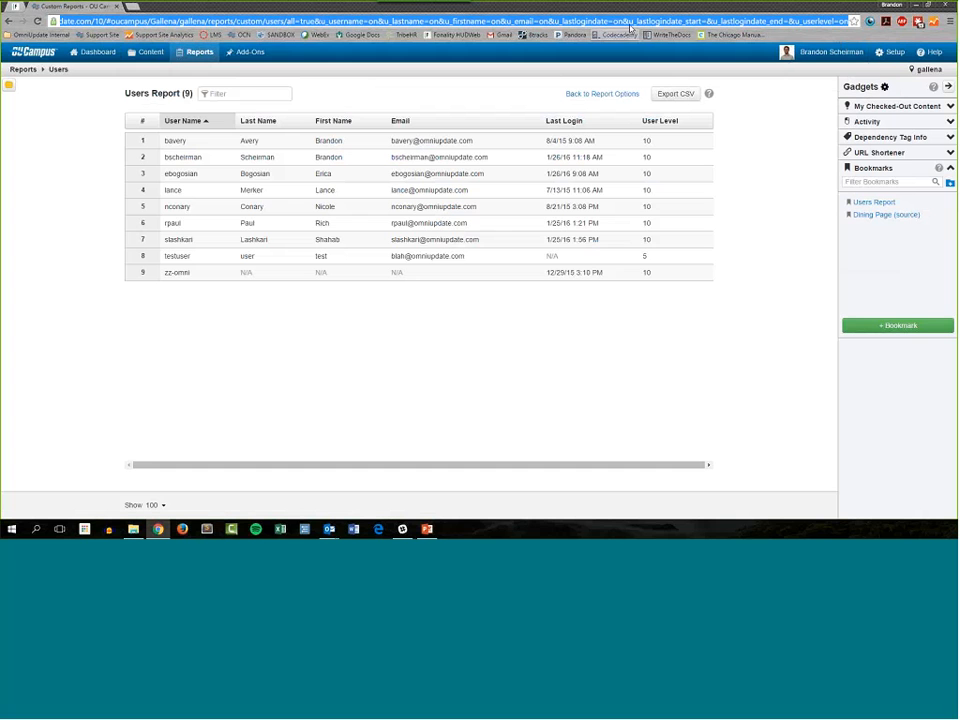
click(879, 217)
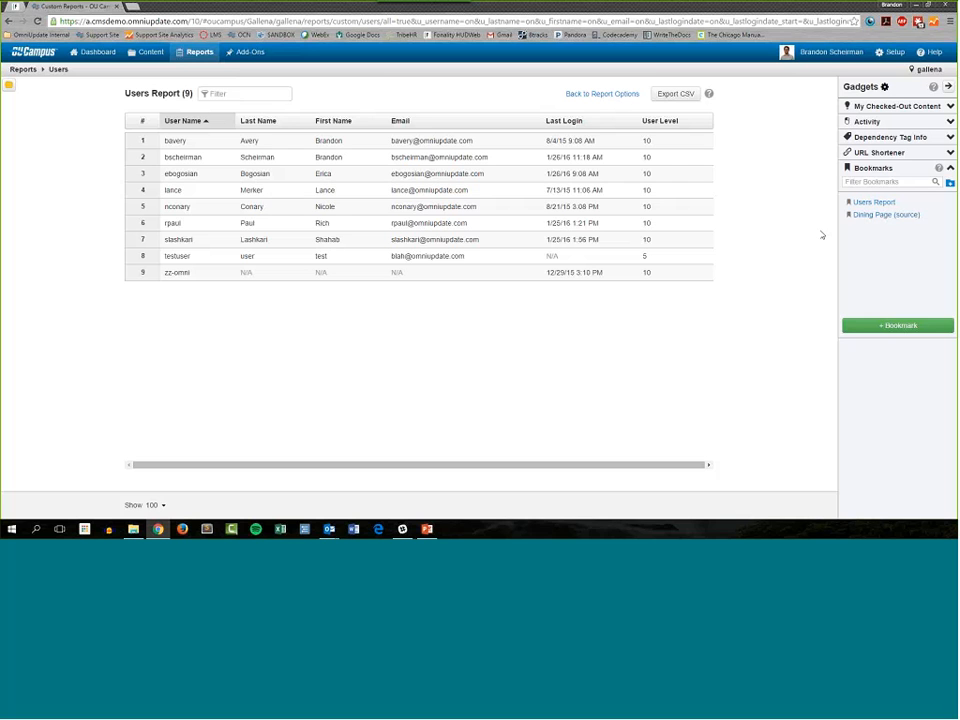
Step: Create a bookmark folder named "Common Pages", move the "Dining Page (source)" bookmark into it, and expand the folder
mouse_move(204, 56)
mouse_move(892, 58)
click(949, 184)
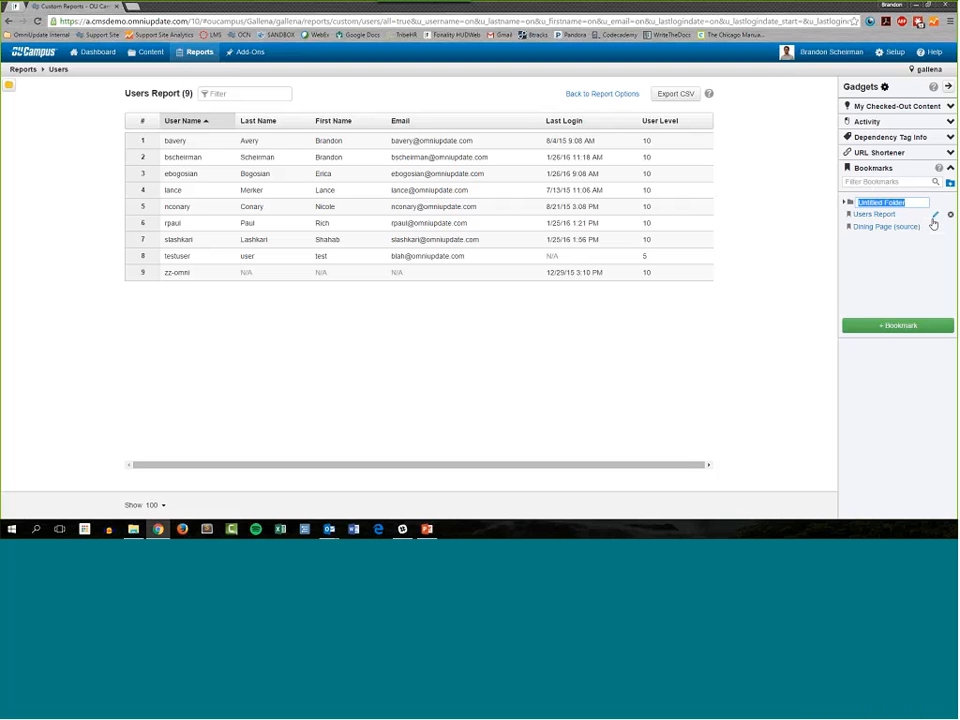
text(Common Pages)
click(808, 261)
drag(917, 227, 917, 202)
click(844, 203)
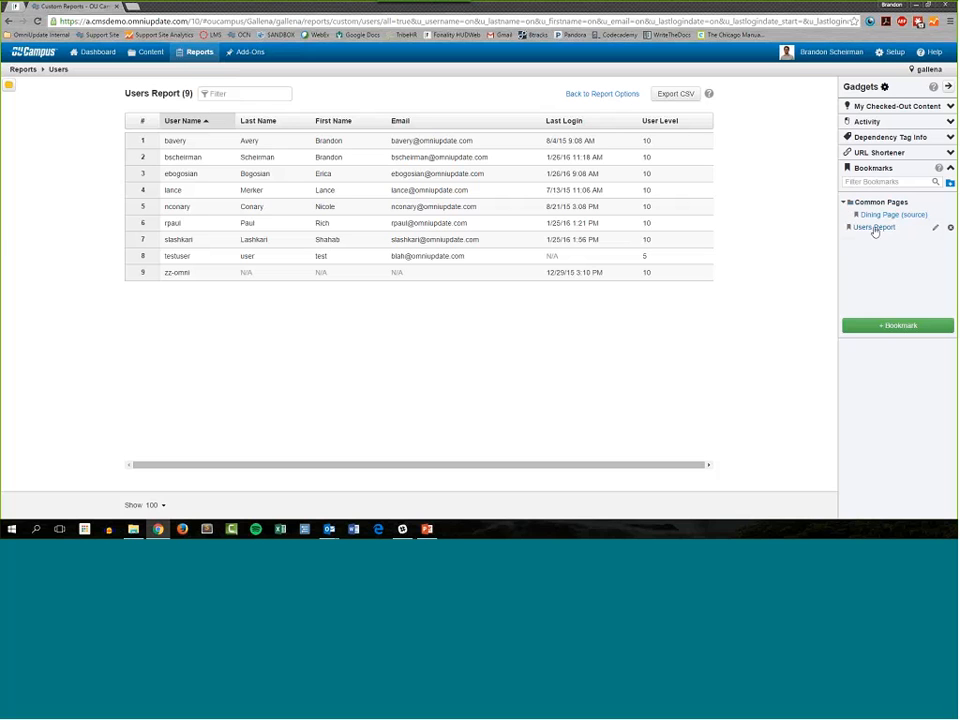
Step: Move the "Users Report" bookmark into the Common Pages folder, and collapse and re-expand the folder
drag(875, 231, 887, 252)
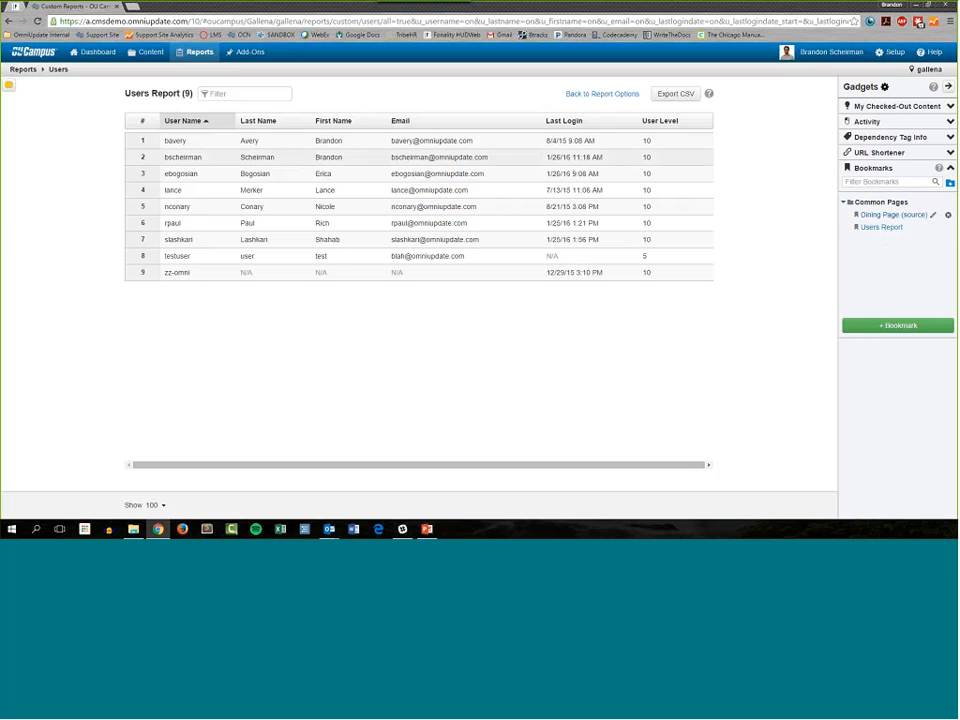
click(886, 205)
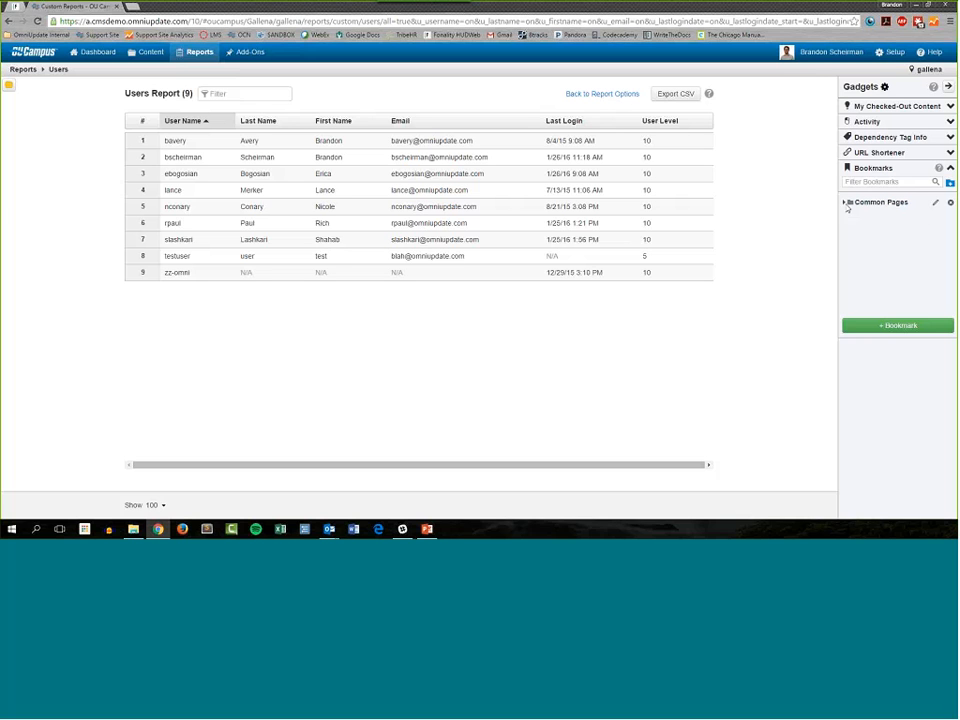
click(880, 203)
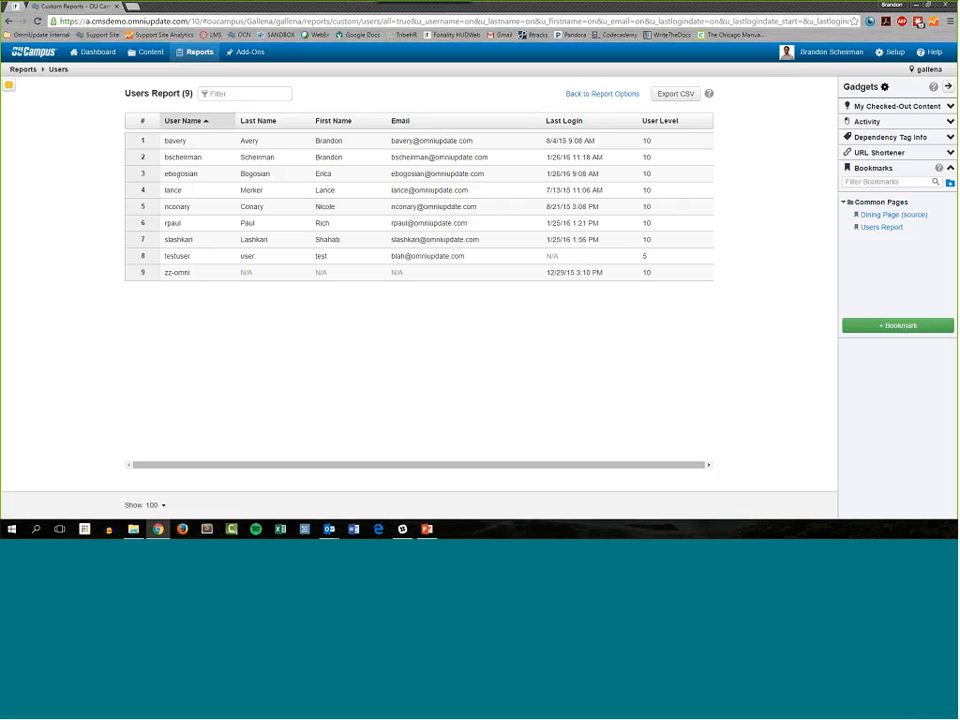
Step: Delete the "Users Report" bookmark from the Common Pages folder, and undo the deletion
mouse_move(885, 238)
click(947, 229)
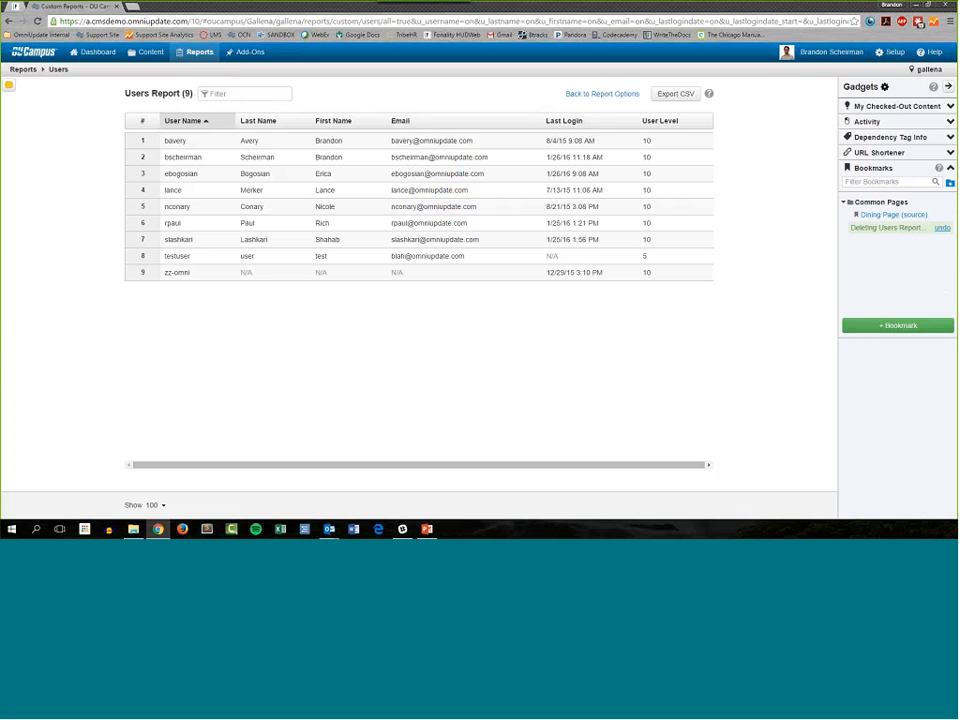
click(943, 229)
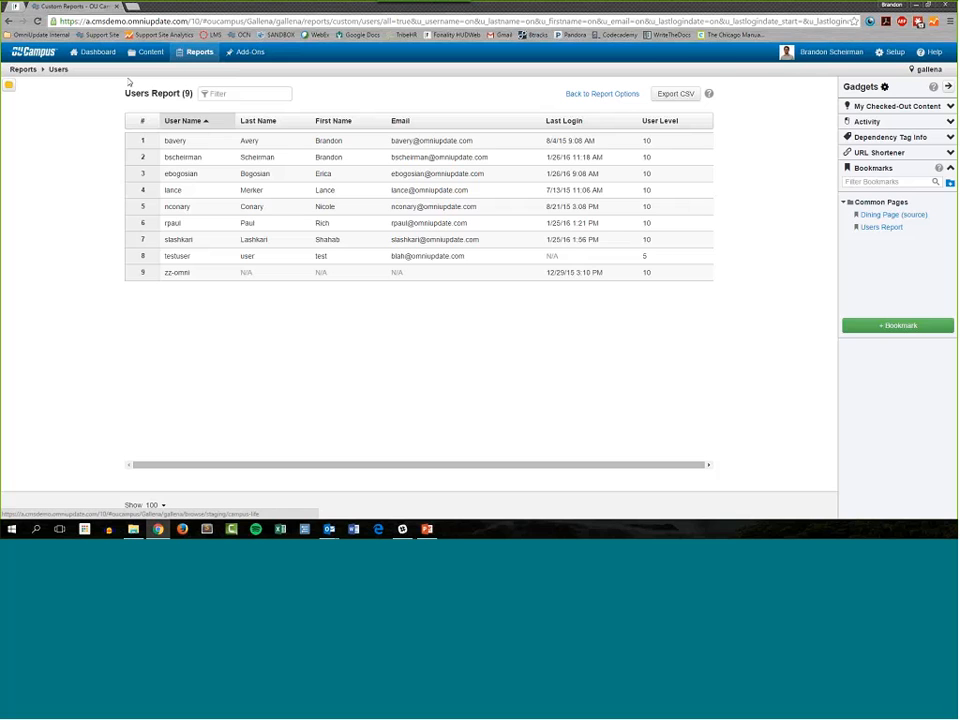
Step: Bookmark the campus-life folder in the content listing under the name "Campus-life directory"
click(148, 52)
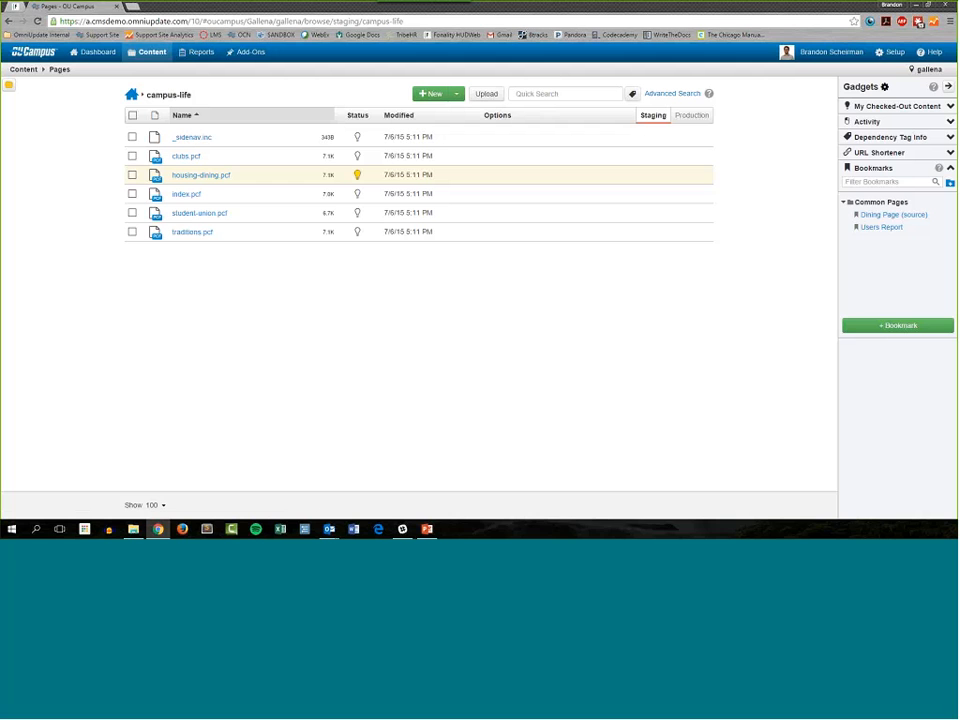
click(898, 325)
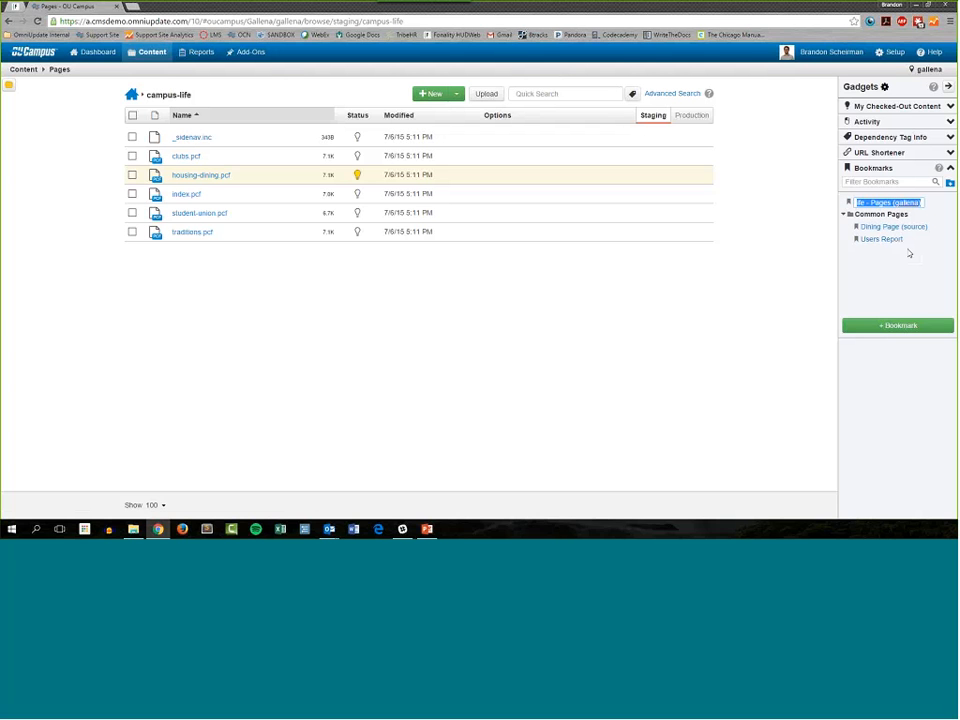
text(Campus-life directory)
key(Return)
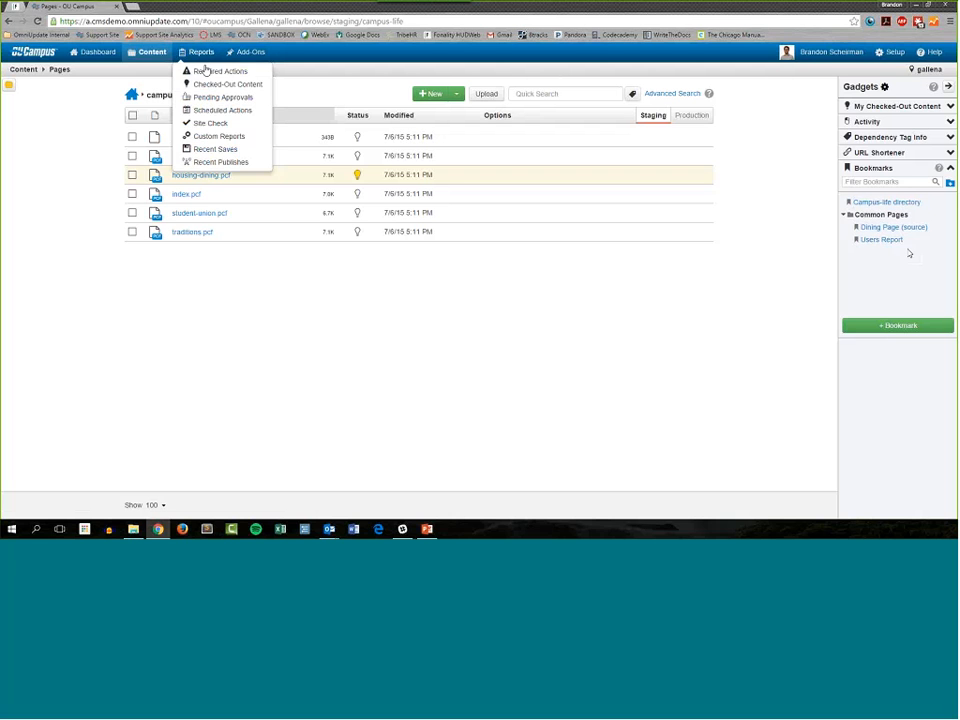
Step: Open the Required Actions report, return with the "Campus-life directory" bookmark, and collapse the Bookmarks gadget
click(205, 72)
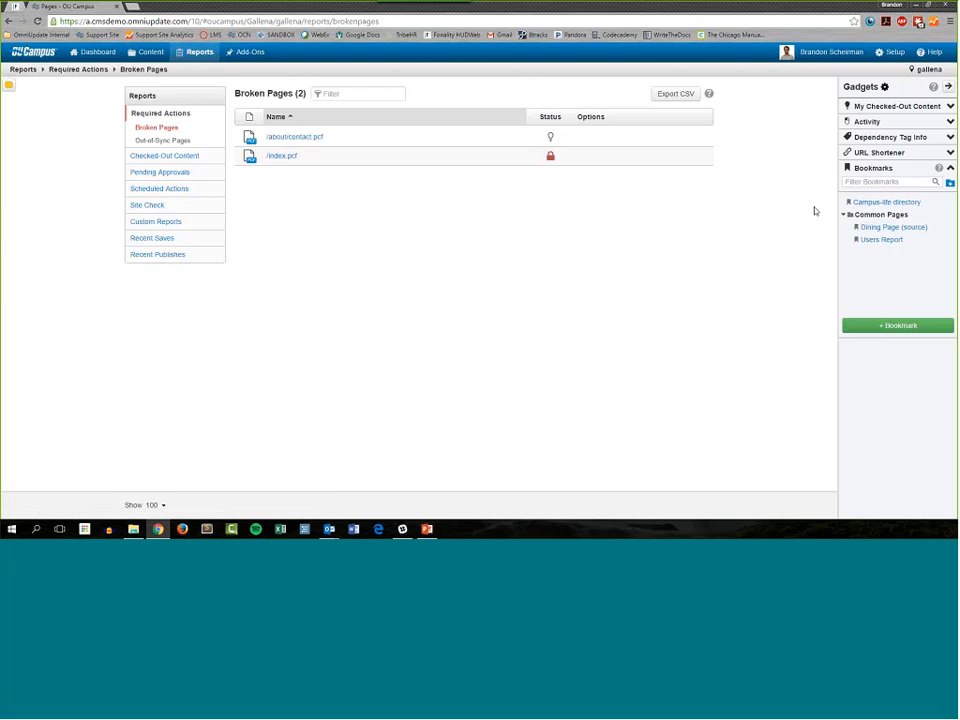
click(895, 203)
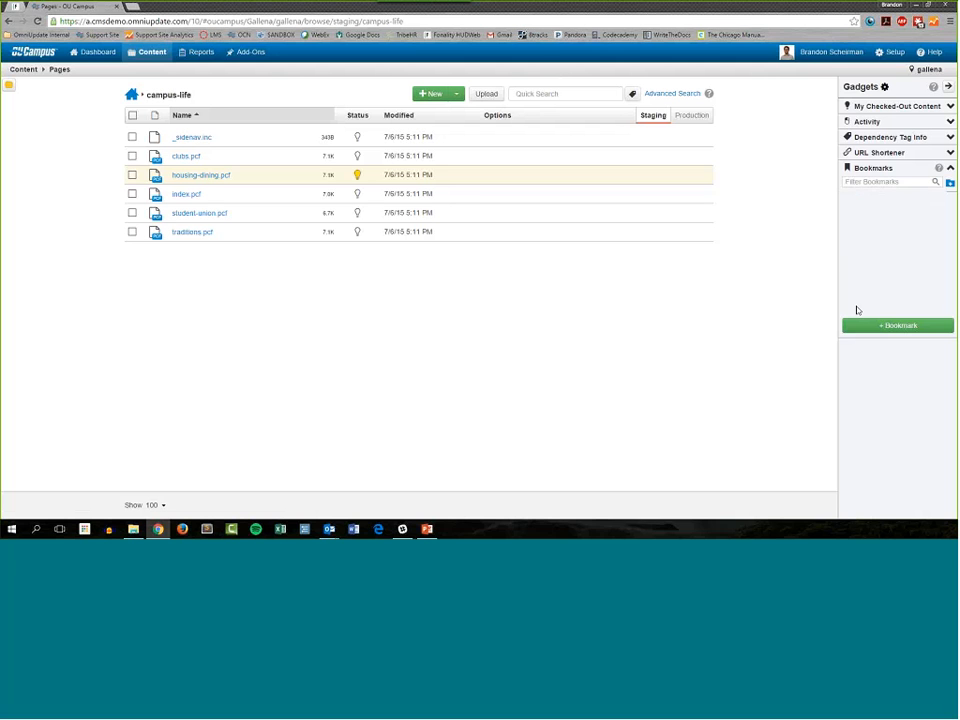
click(873, 168)
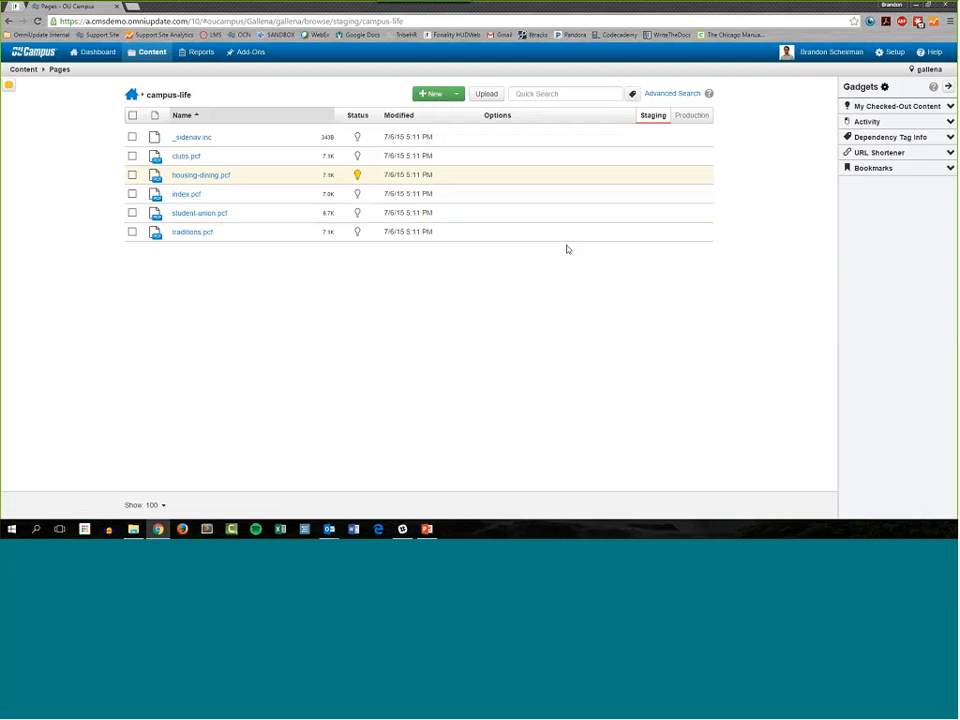
Step: Open the account-level Gadgets setup list
mouse_move(538, 216)
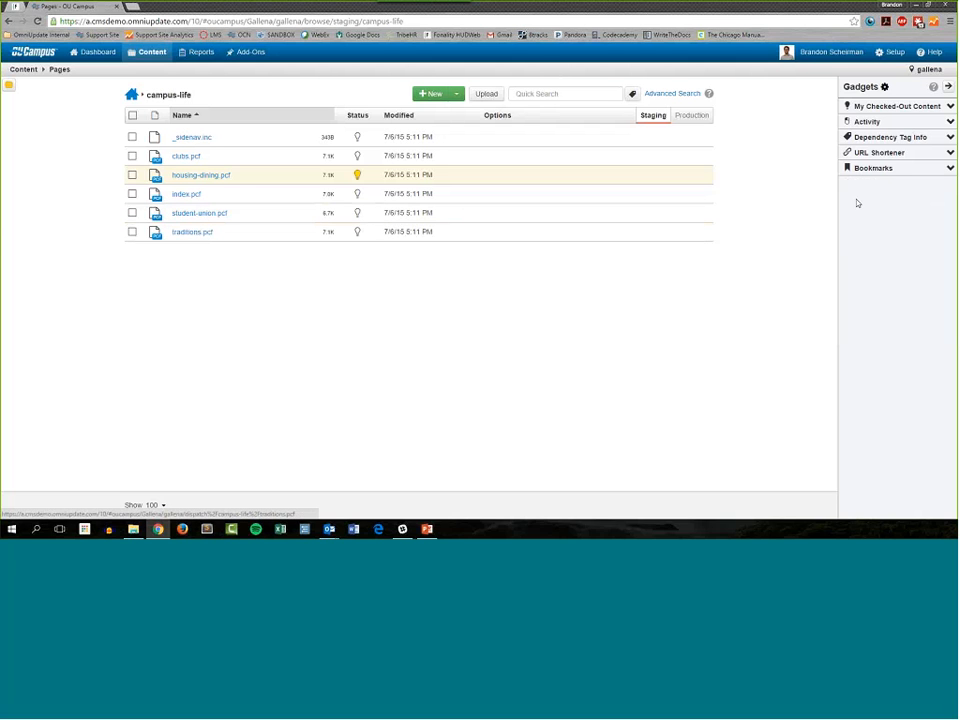
mouse_move(894, 55)
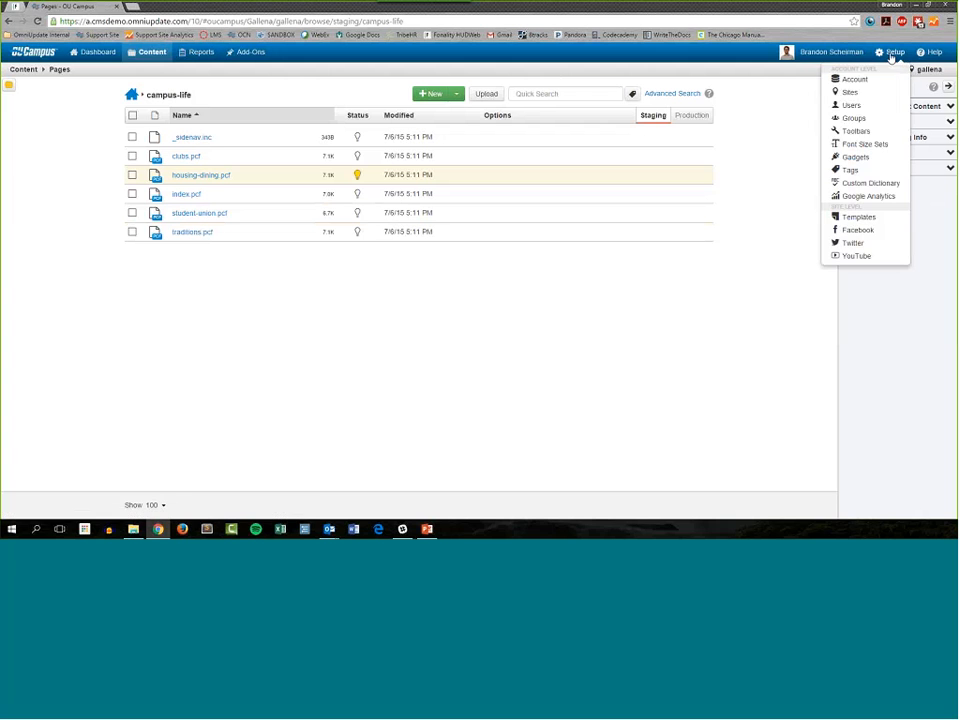
click(872, 157)
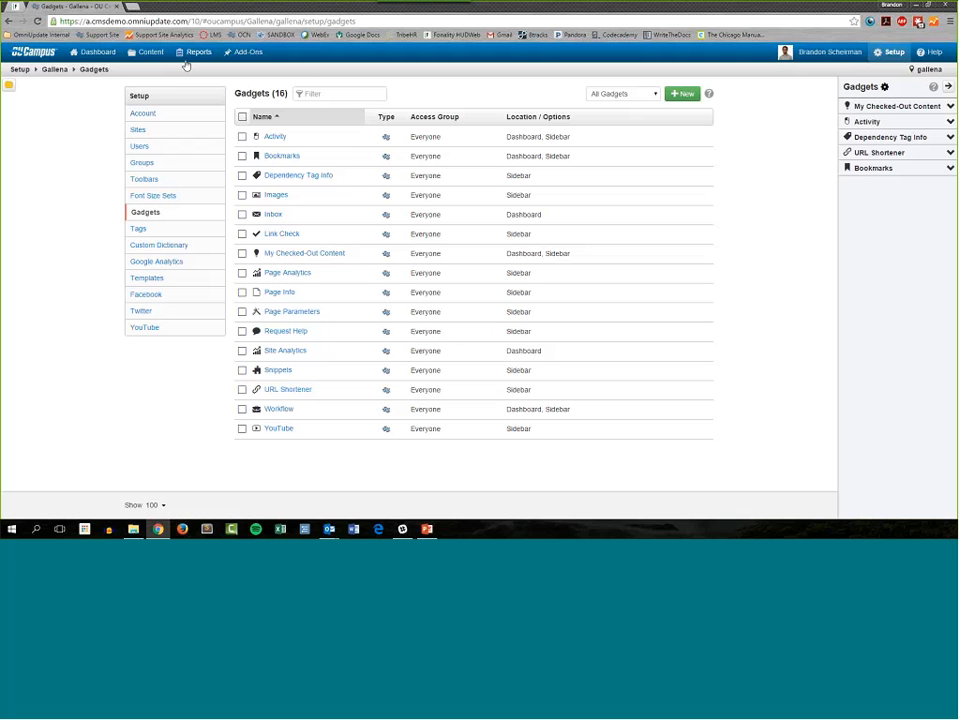
Step: Open the add-on Marketplace and examine the gadgets under Recently Added
mouse_move(240, 50)
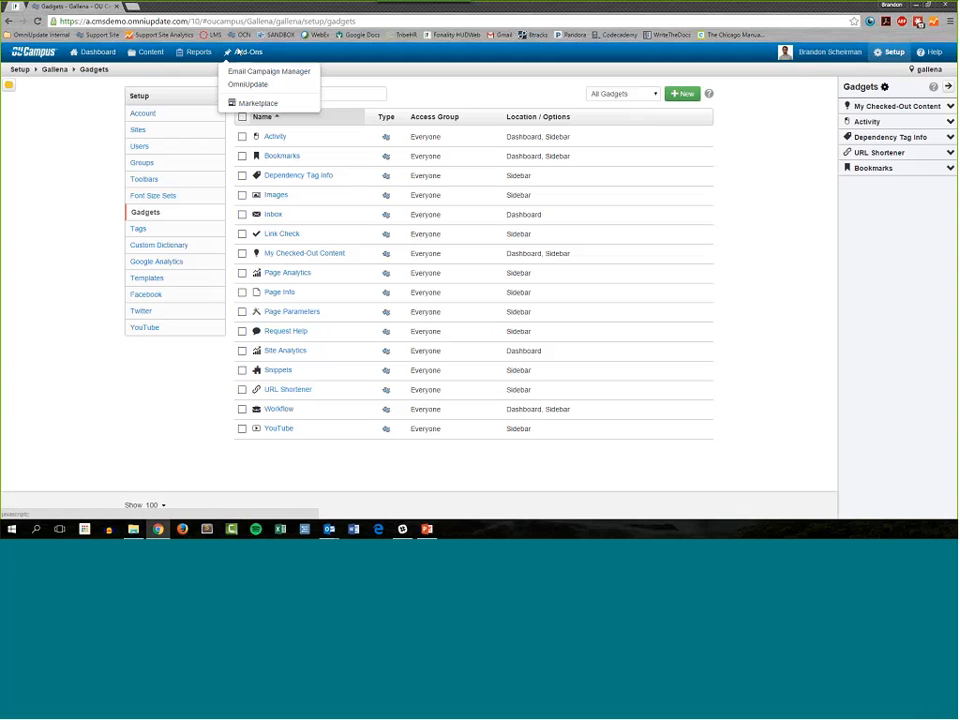
click(239, 52)
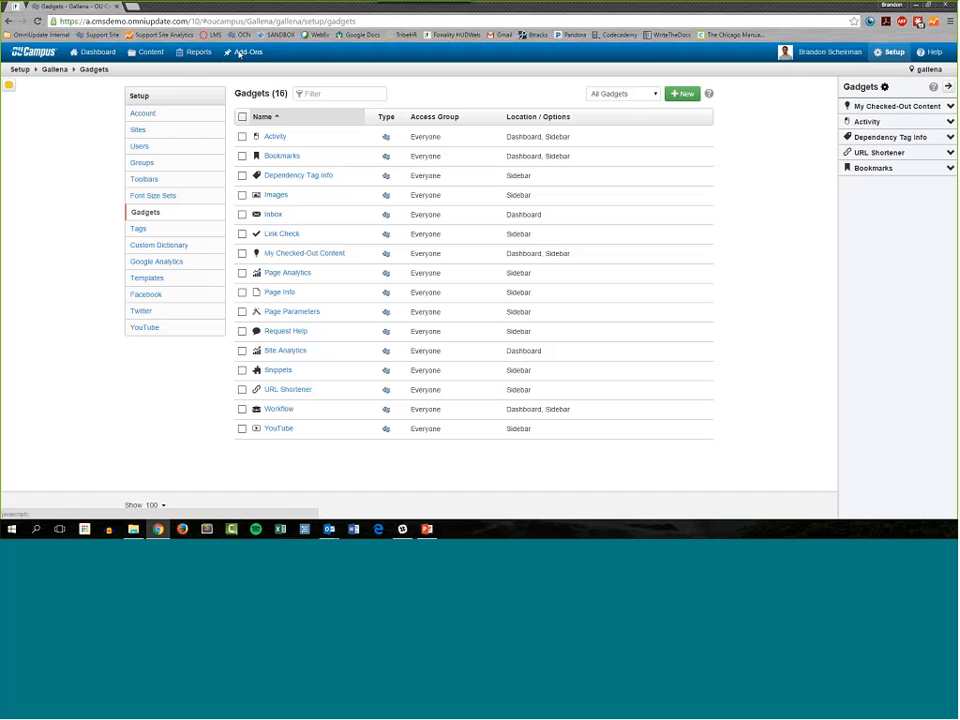
click(239, 53)
click(260, 104)
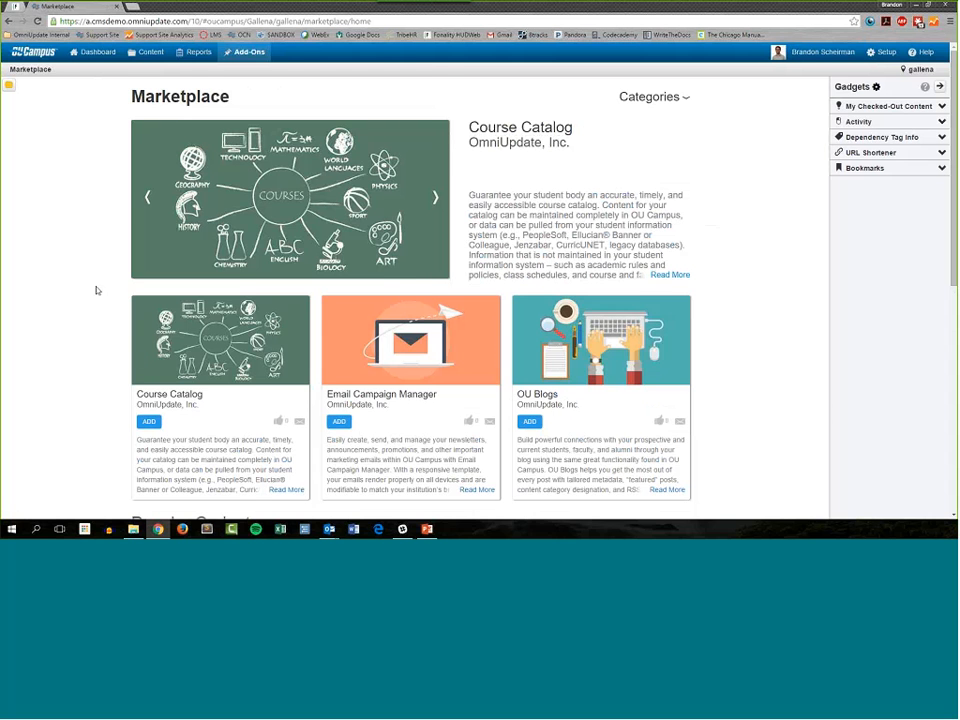
scroll(109, 245, down, 3)
scroll(109, 245, down, 6)
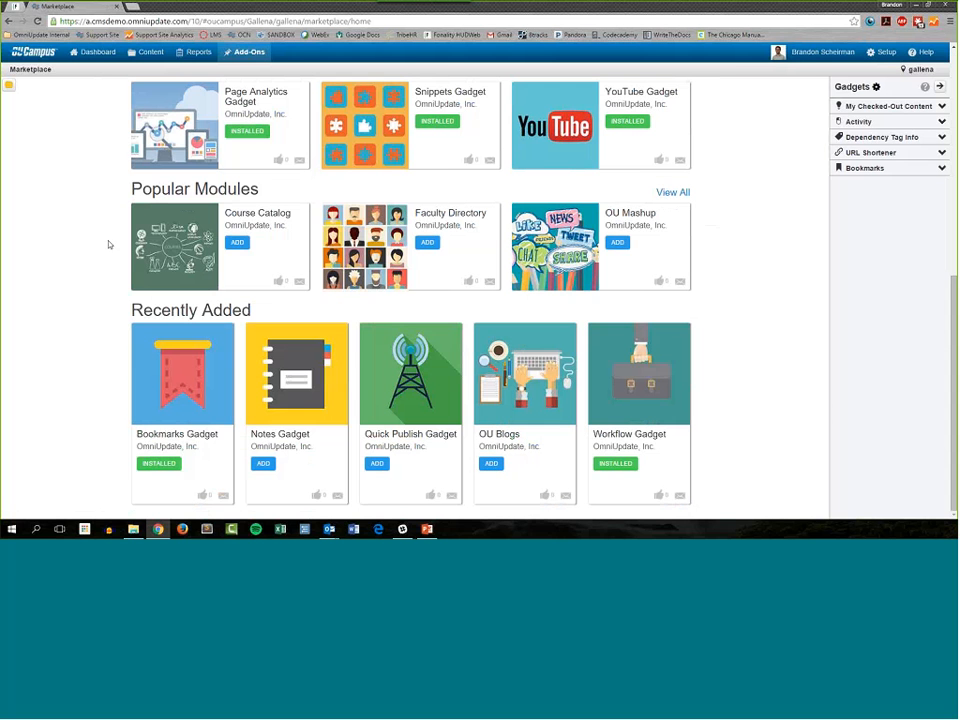
drag(136, 434, 461, 440)
click(91, 383)
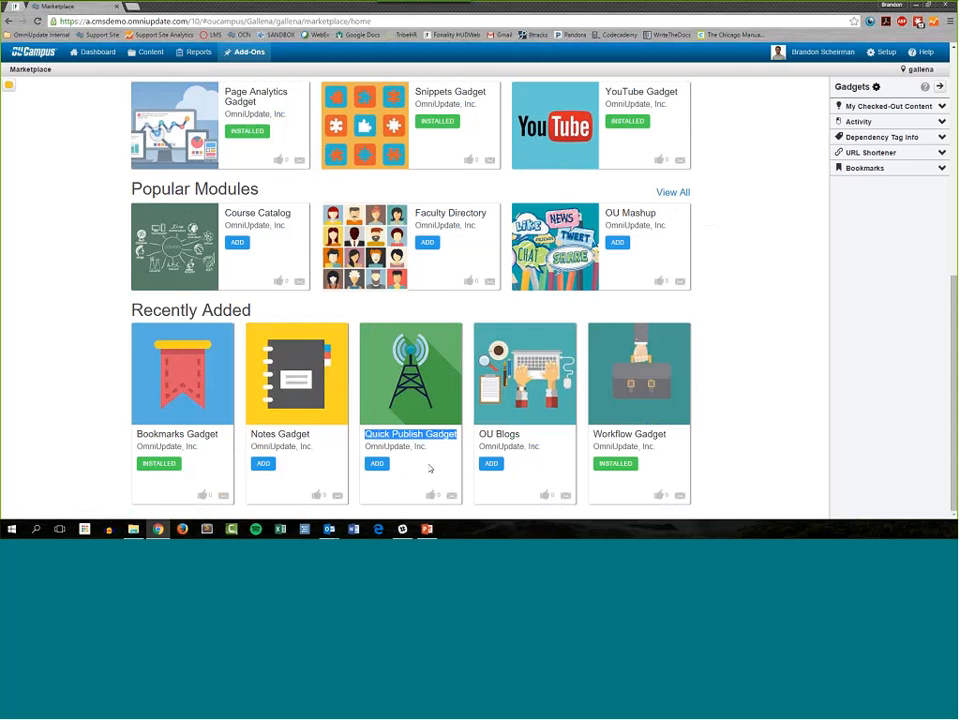
Step: View the Quick Publish Gadget's details page and return to the Marketplace home
click(430, 469)
scroll(140, 197, down, 1)
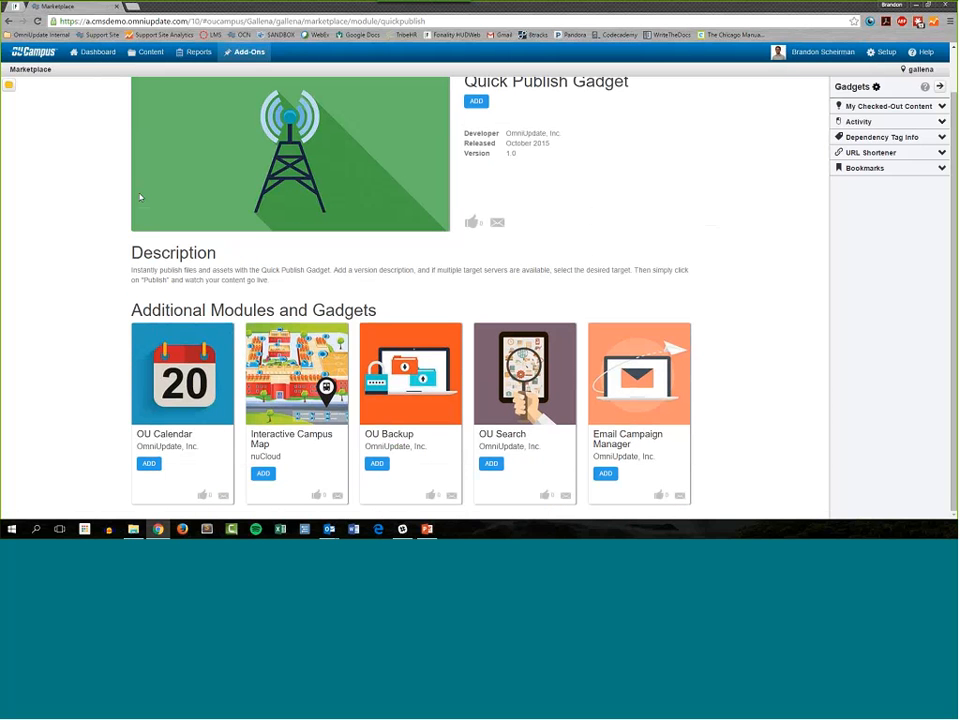
key(alt+Left)
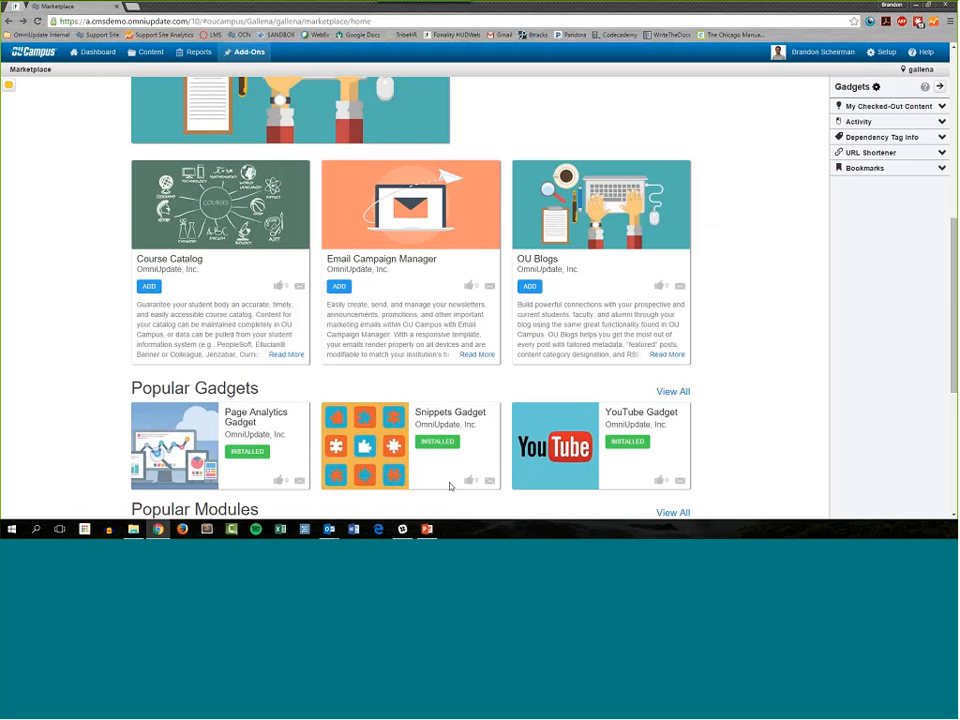
Step: Install the Notes Gadget from the Recently Added section of the Marketplace
scroll(450, 486, down, 3)
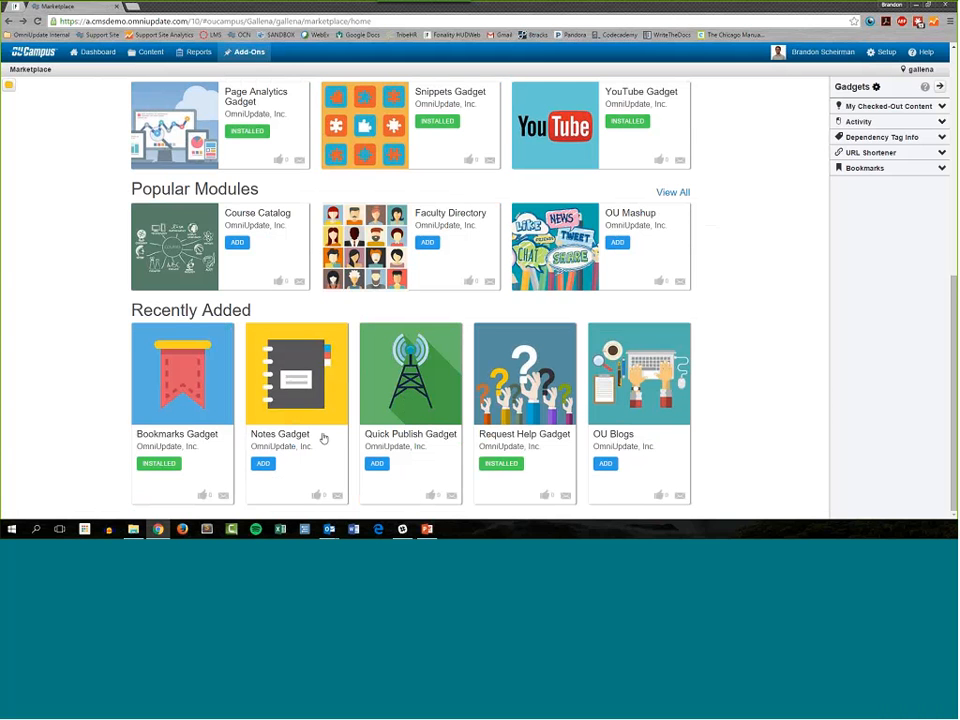
drag(216, 436, 140, 439)
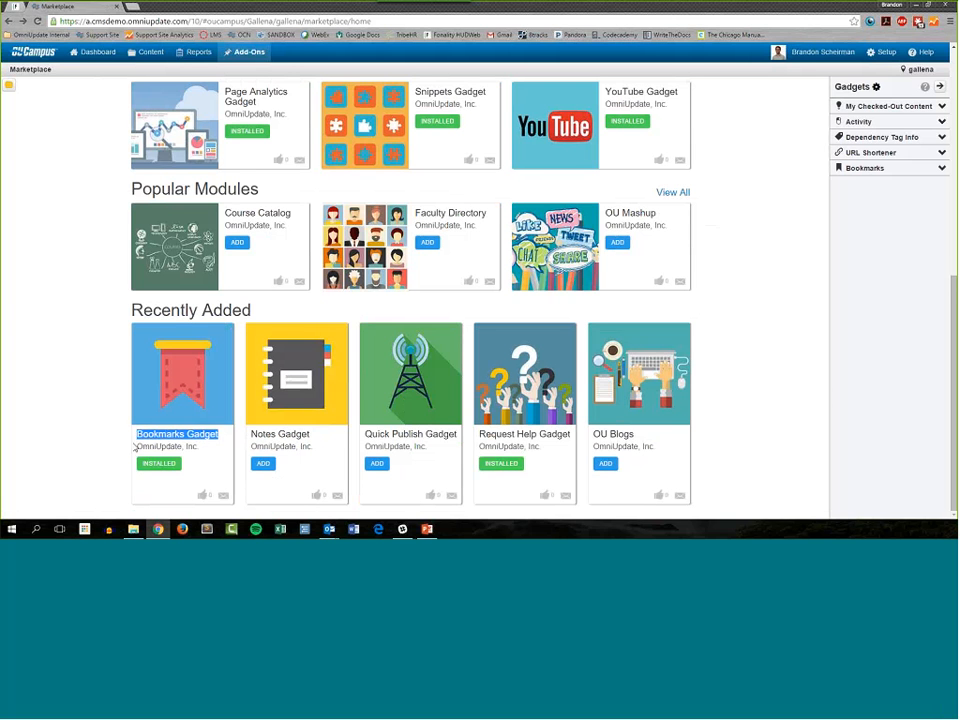
click(135, 447)
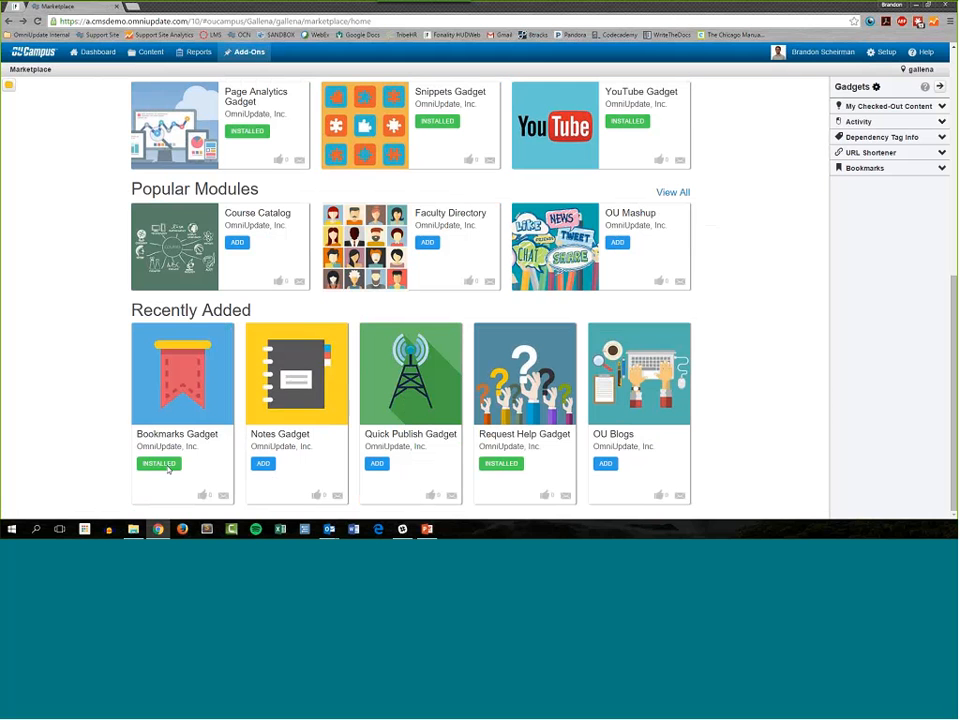
click(265, 465)
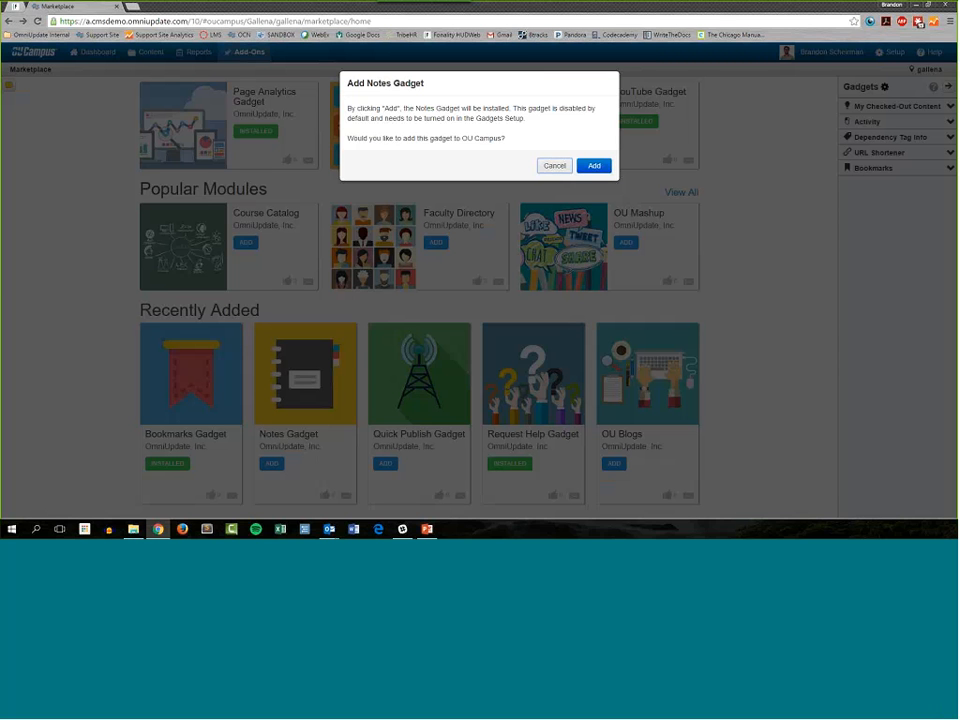
drag(348, 85, 478, 128)
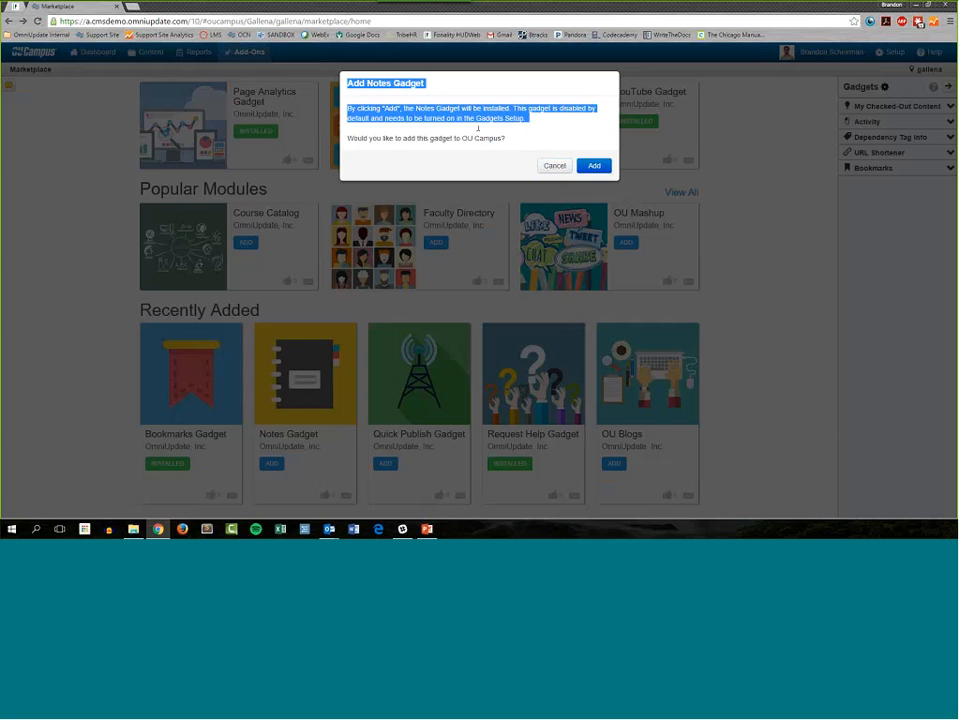
click(600, 170)
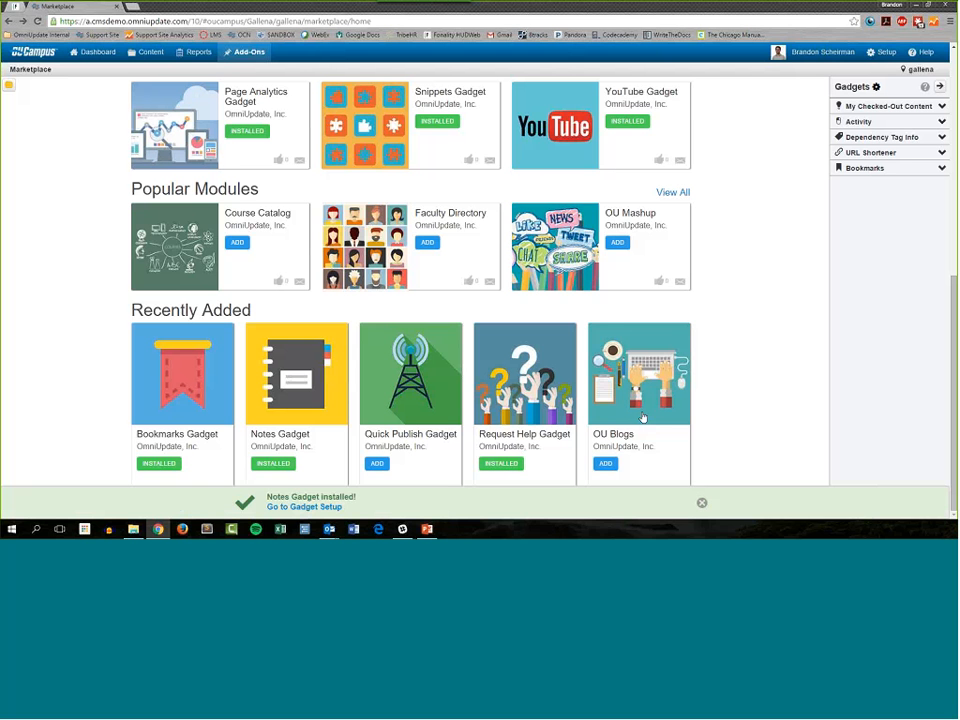
Step: Go to the gadget setup and check the Notes gadget's access and display options without changing them
click(311, 510)
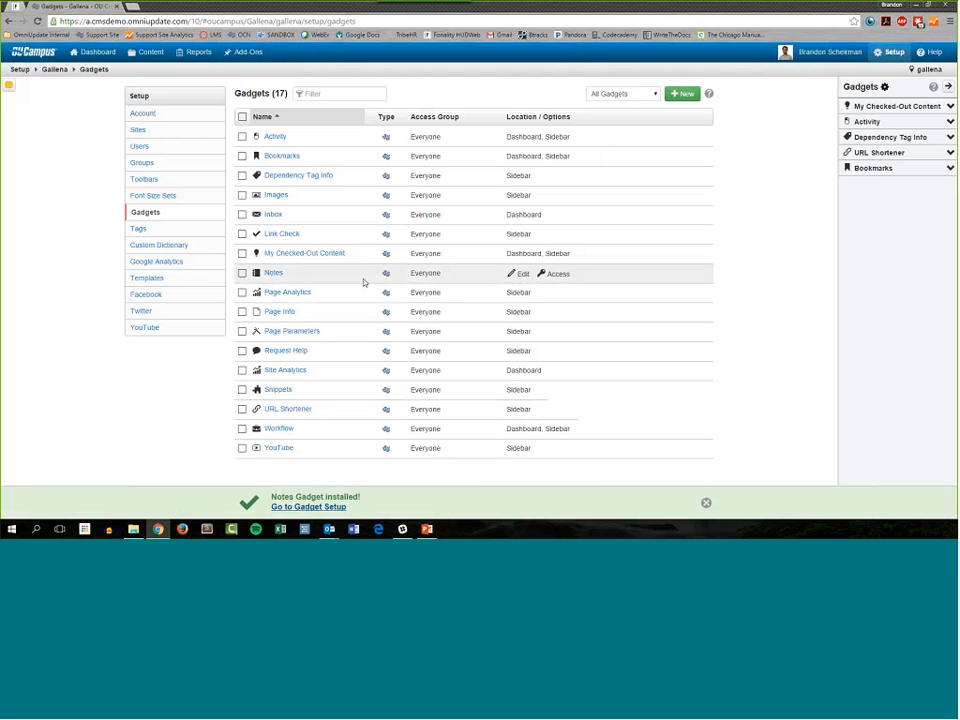
click(556, 274)
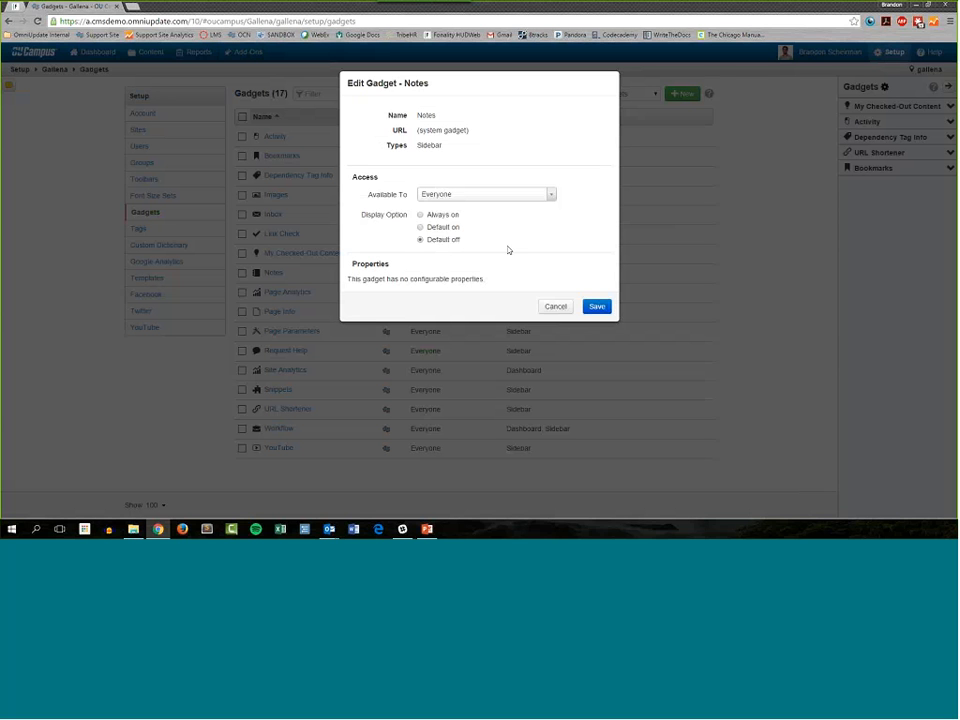
click(555, 307)
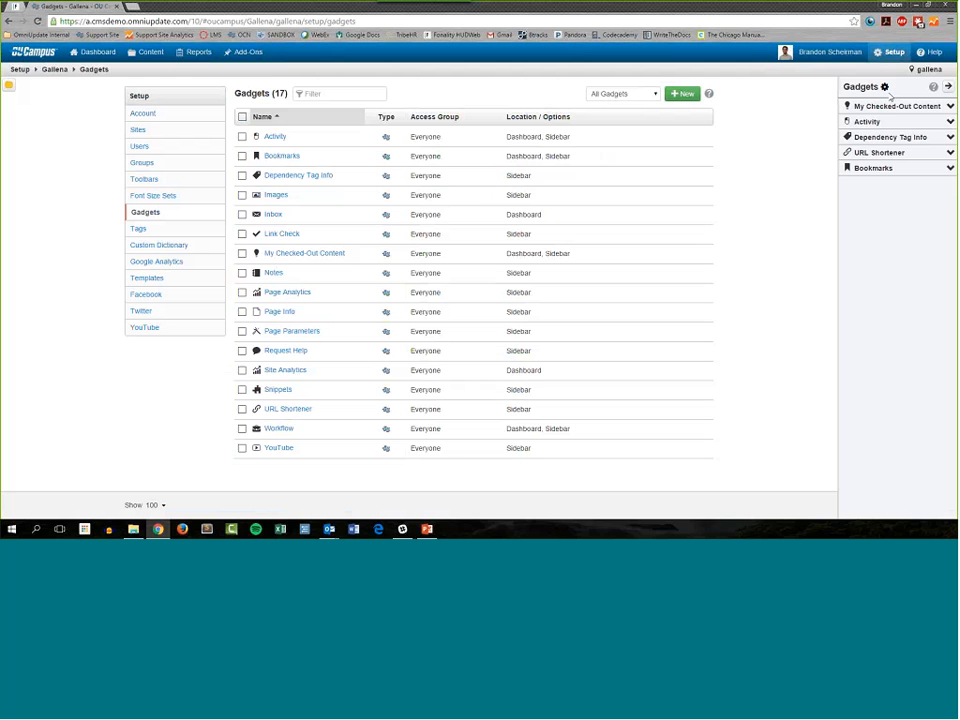
Step: Enable the Notes gadget for the sidebar and save the sidebar configuration
click(884, 88)
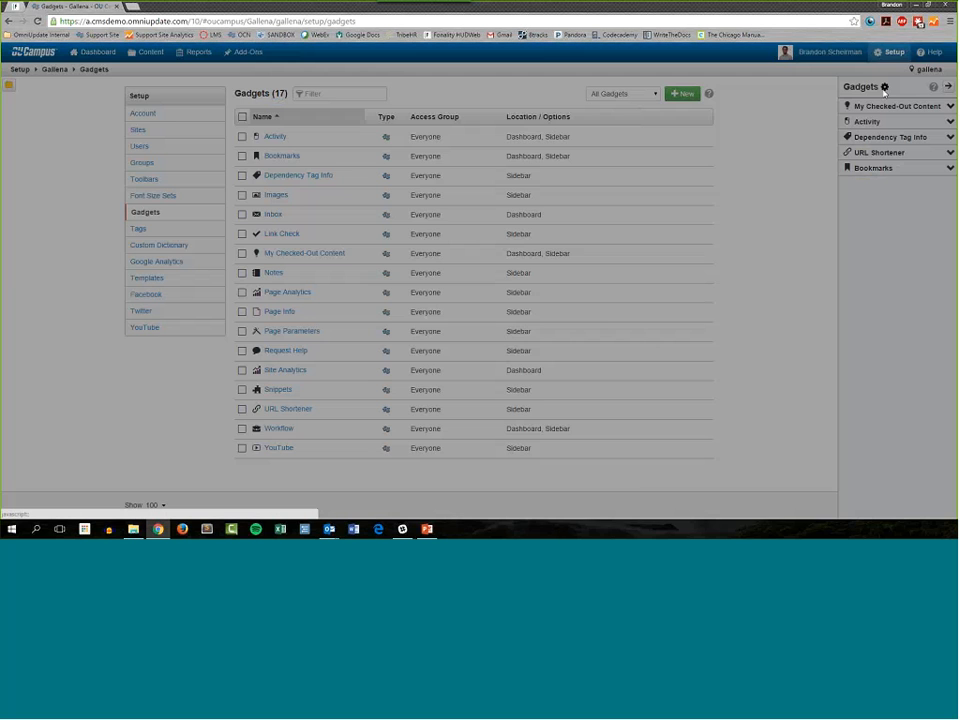
scroll(598, 195, down, 5)
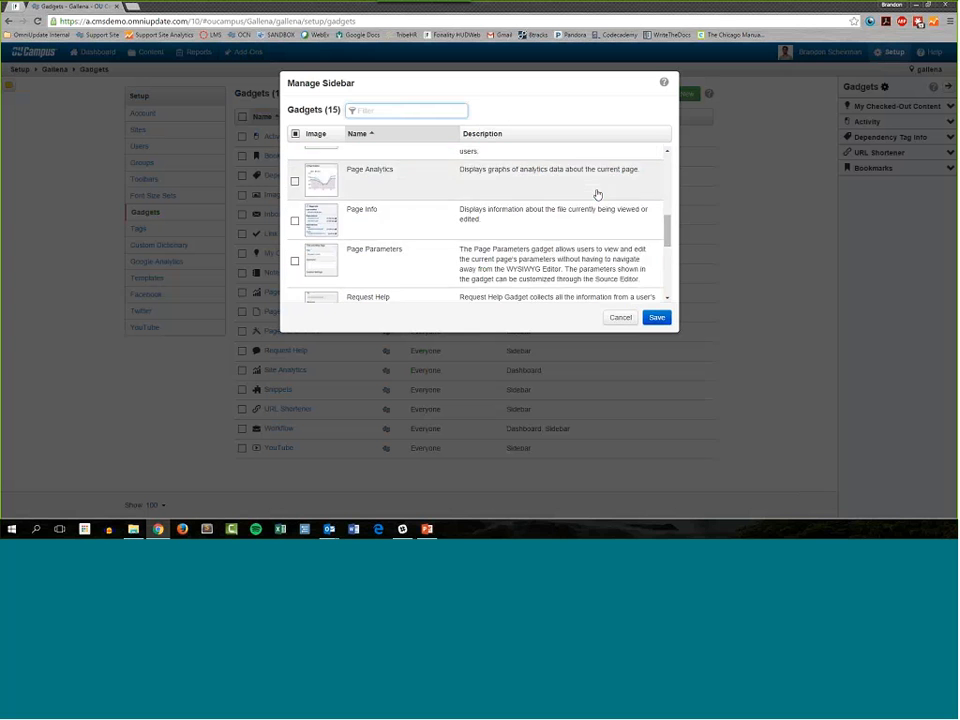
scroll(598, 195, up, 1)
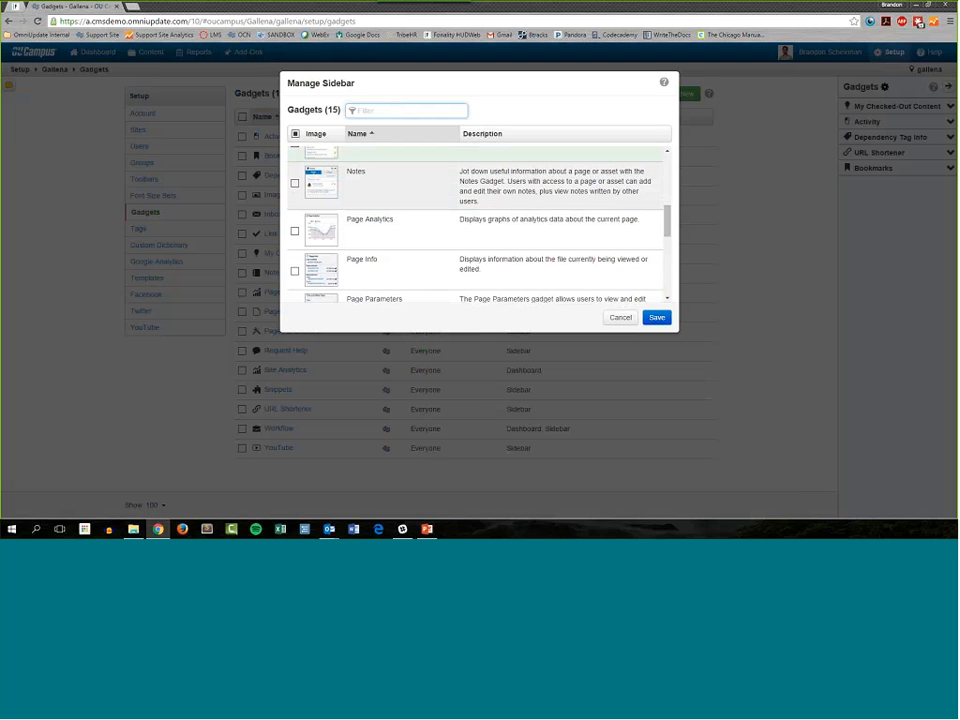
click(656, 317)
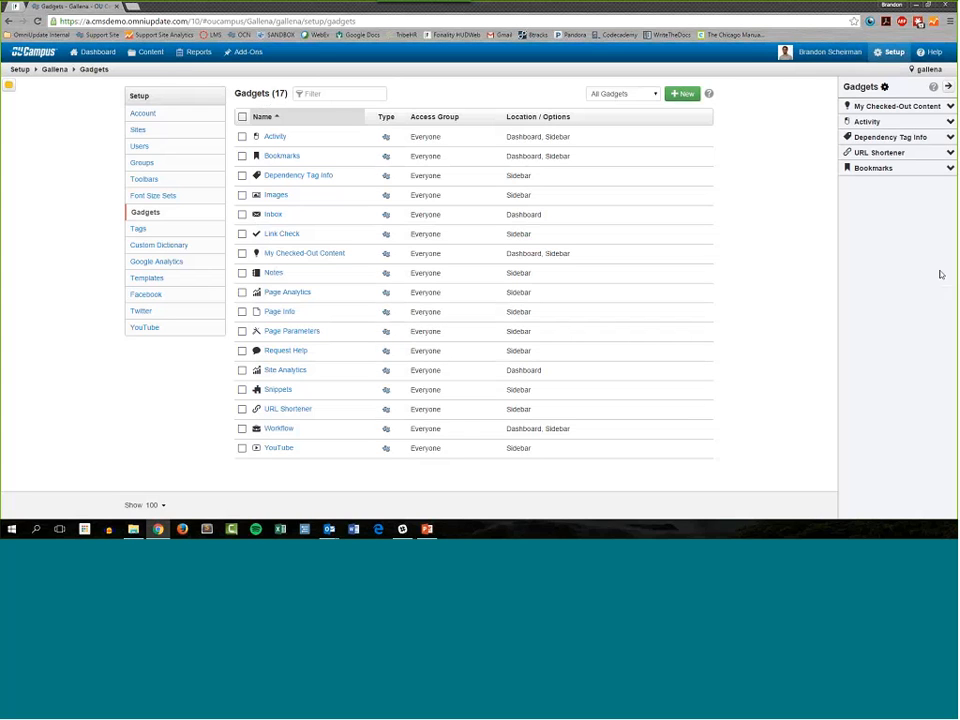
Step: Return to the campus-life page listing, and collapse and reopen the gadgets sidebar
mouse_move(154, 52)
click(168, 72)
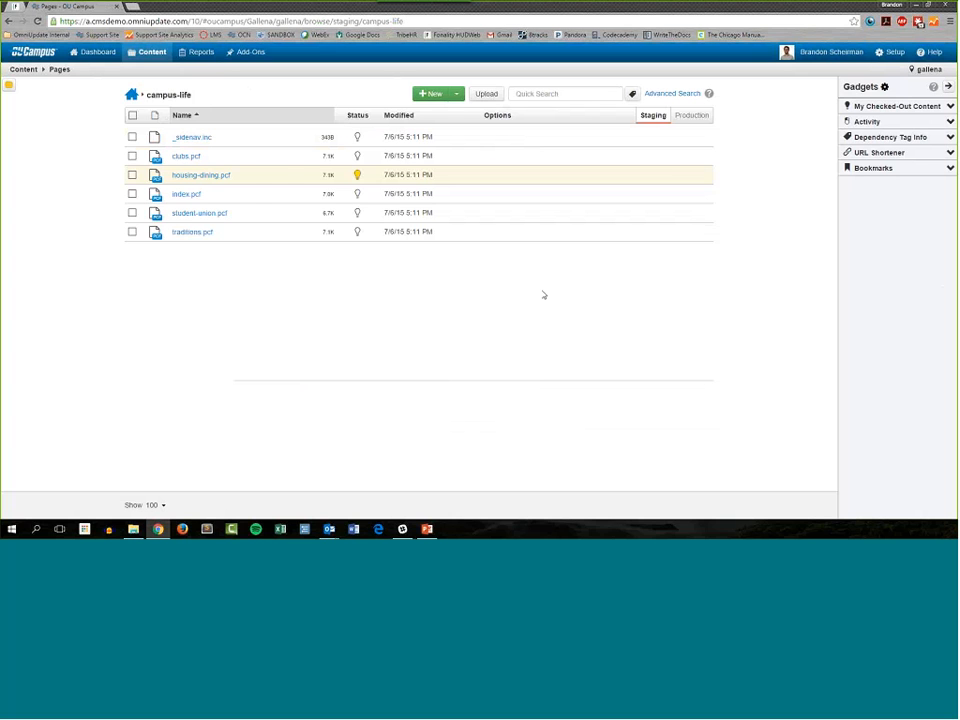
click(948, 87)
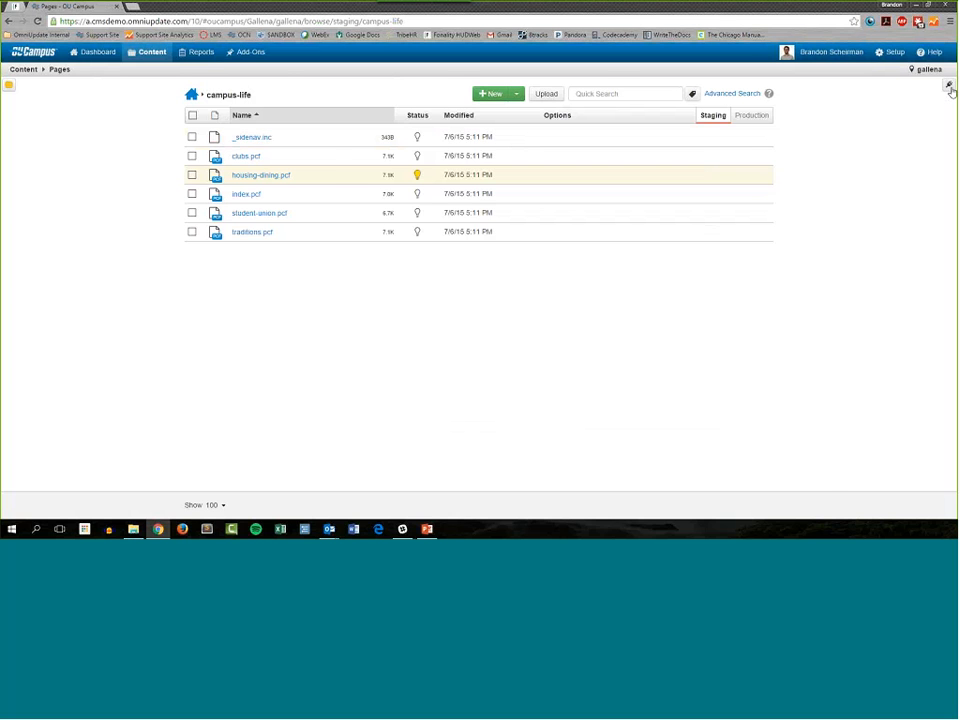
click(949, 86)
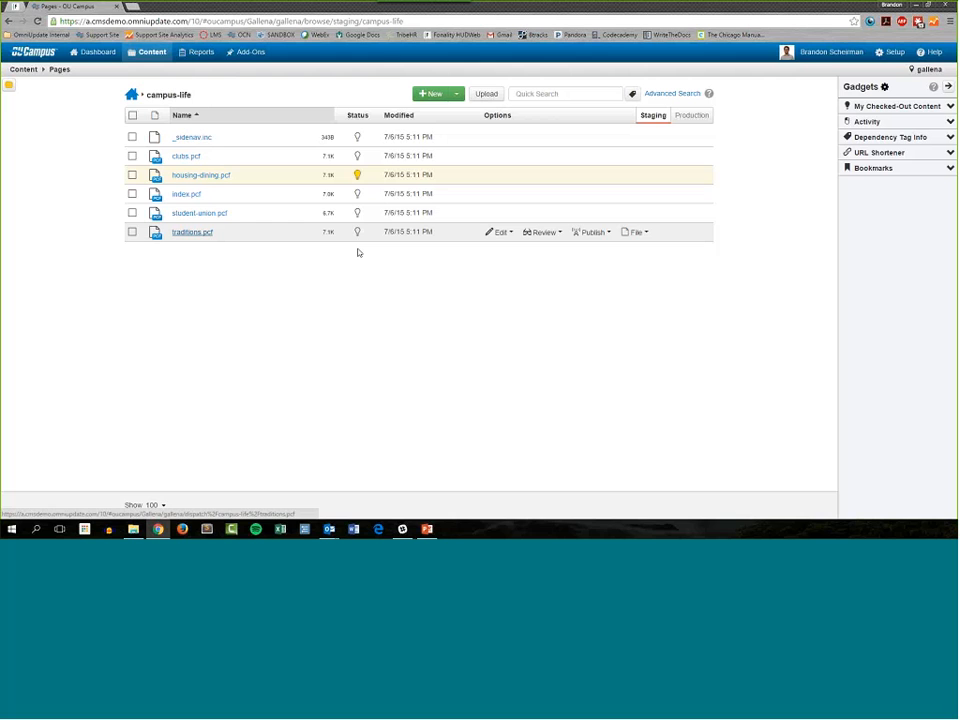
Step: Open the traditions.pcf page and expand the Notes gadget to view its public and private notes
click(208, 233)
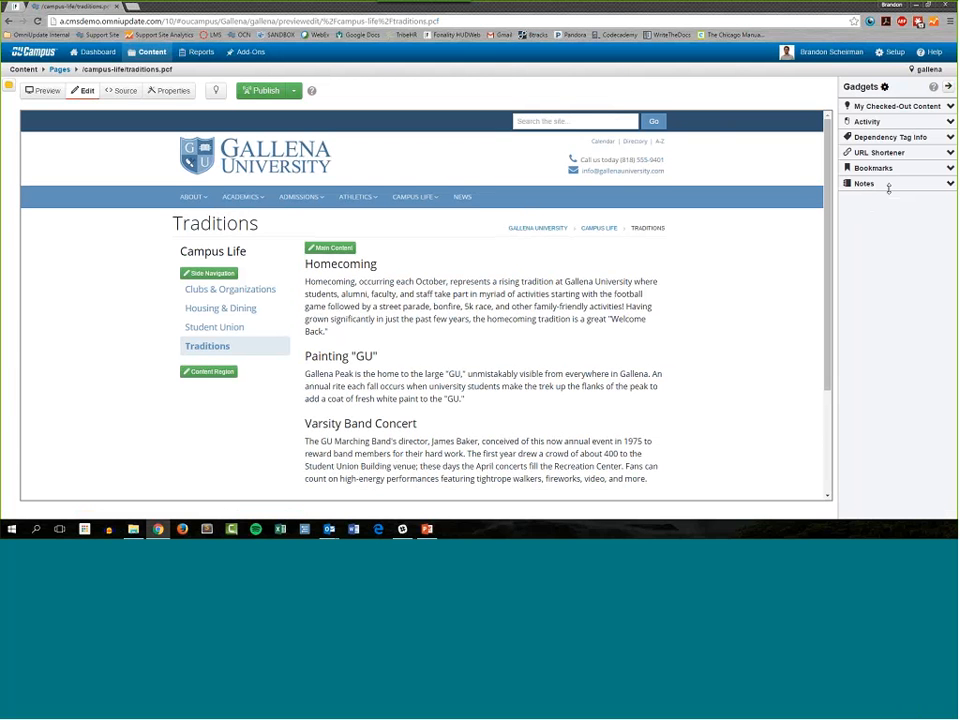
click(950, 186)
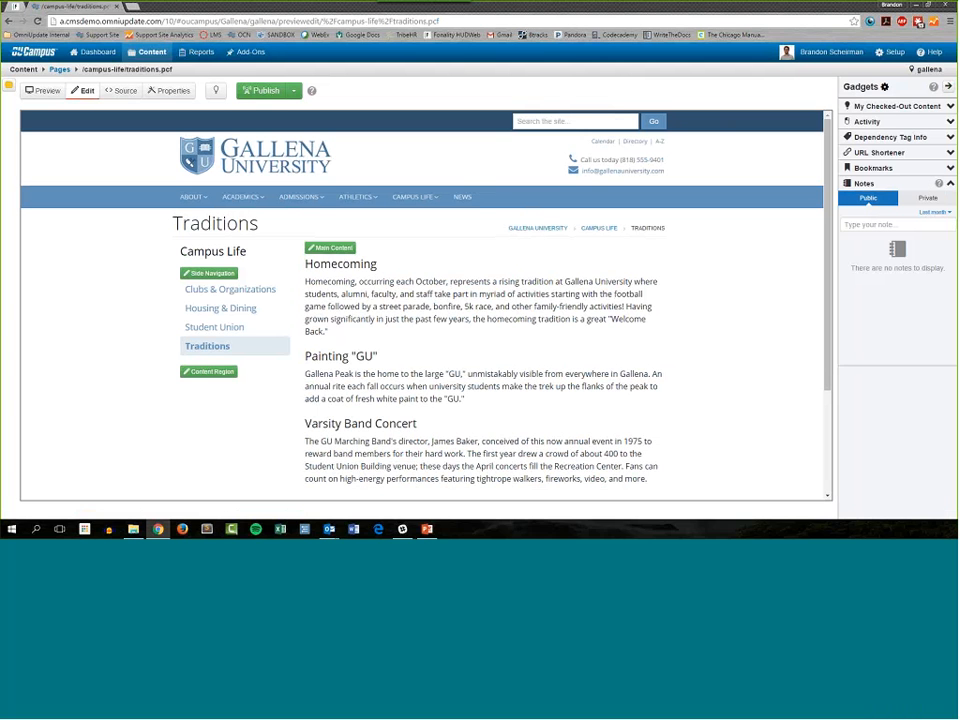
click(927, 198)
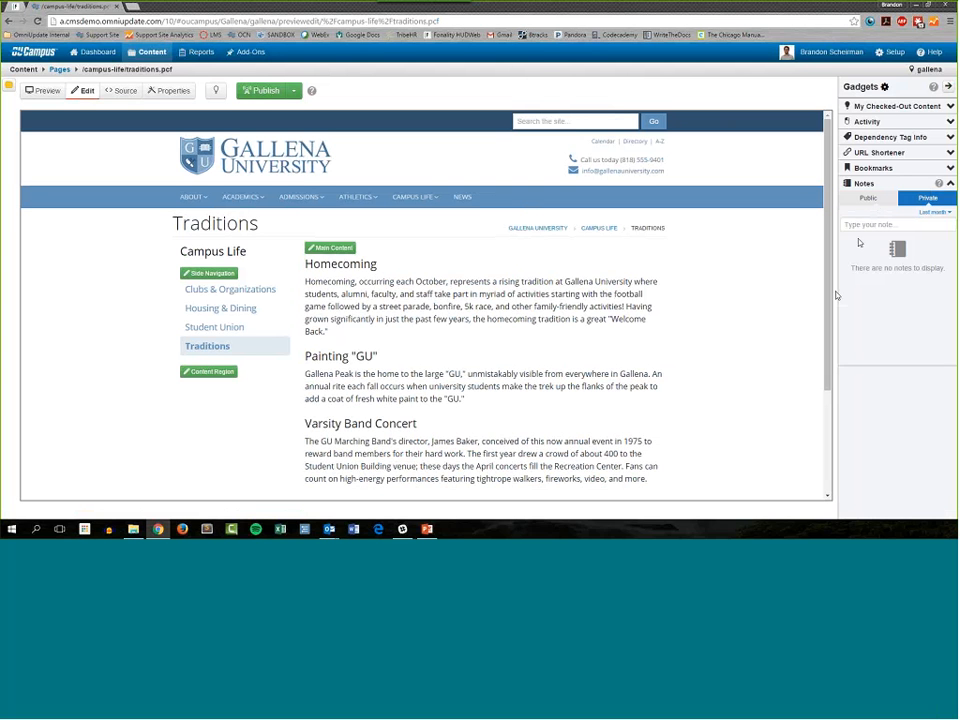
click(870, 199)
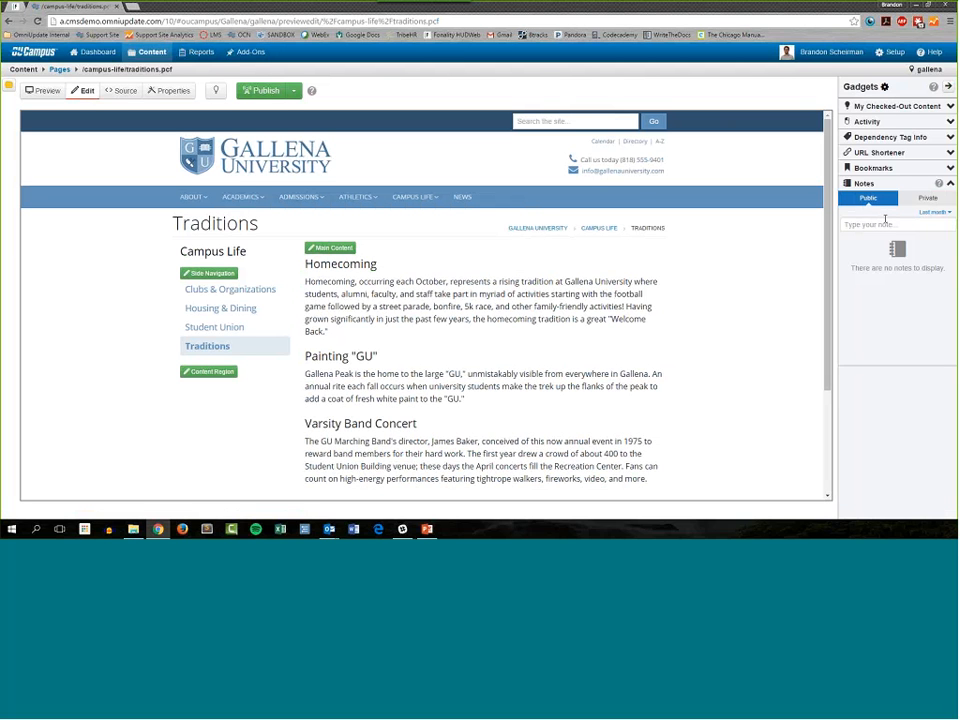
Step: Save a private note on the Traditions page reading "Make sure to add a gallery for the Homecoming celebration"
click(928, 198)
text(M)
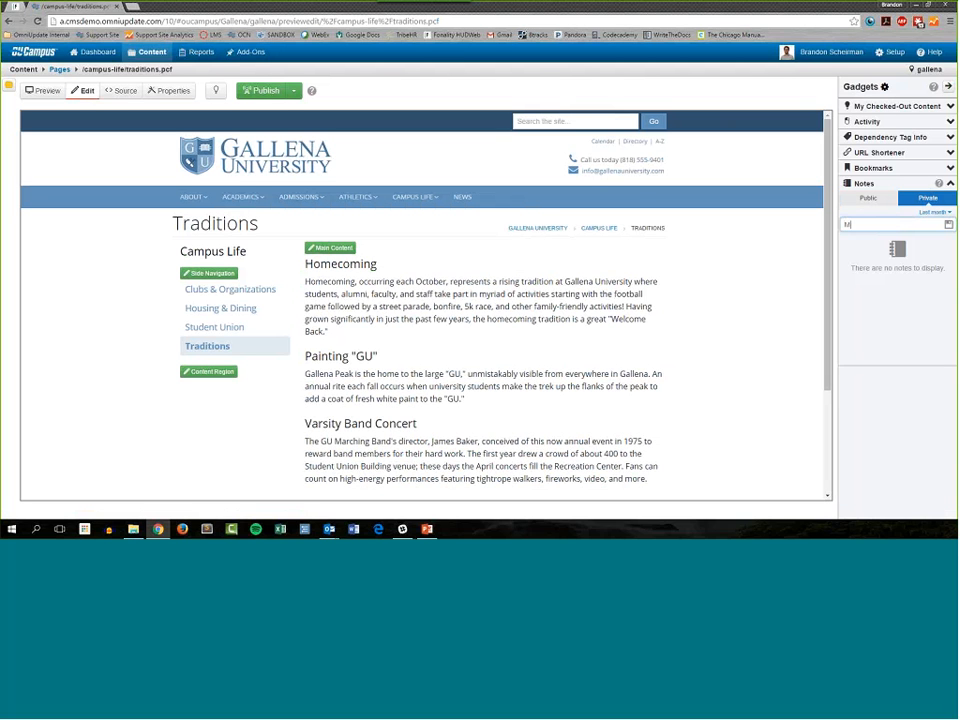
text(ake s)
text(ure to )
text(adjus)
key(BackSpace)
key(BackSpace)
key(BackSpace)
text(d a gallery for )
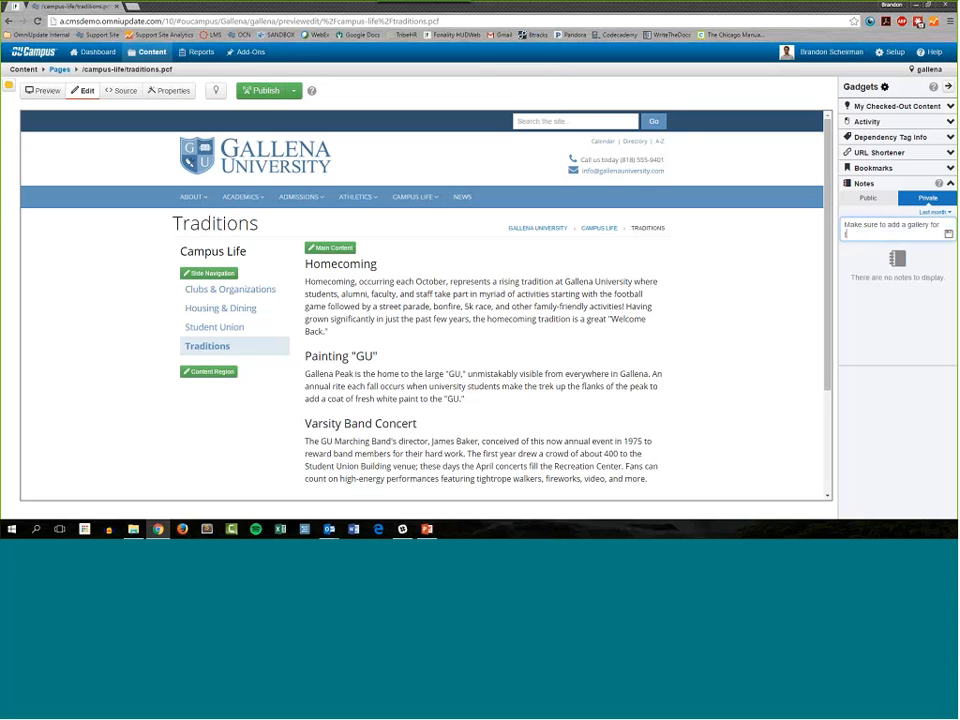
text(the Homecoming celebra)
key(BackSpace)
key(BackSpace)
text(ration)
click(948, 234)
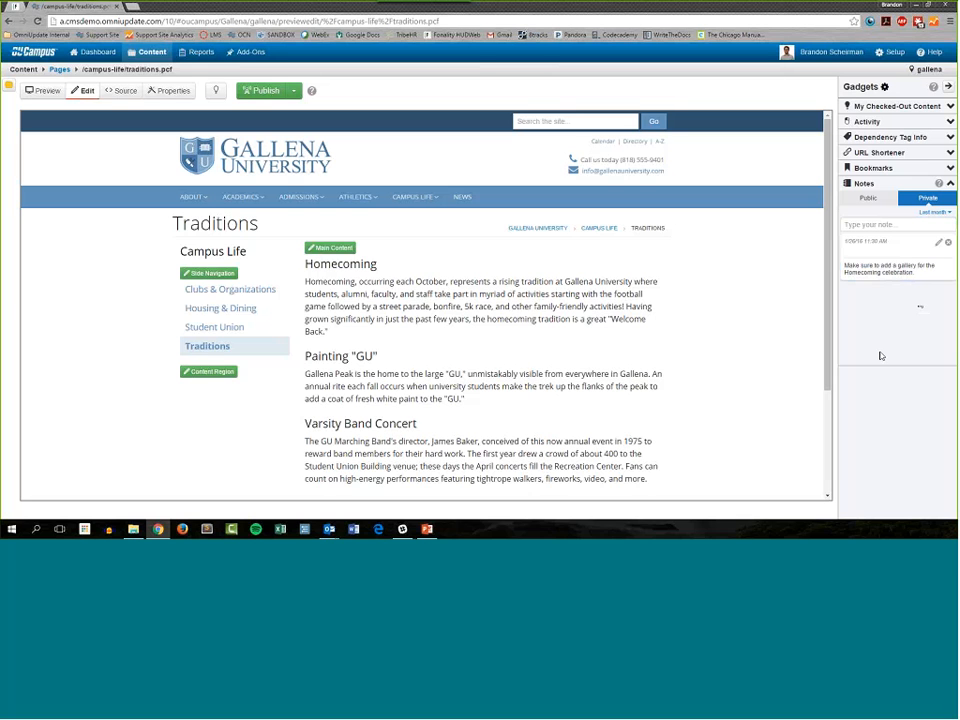
Step: Try editing the text of the saved private Homecoming note with a few trial characters
drag(867, 273, 915, 274)
click(928, 281)
click(939, 243)
text(ndasad)
key(BackSpace)
key(BackSpace)
key(BackSpace)
key(BackSpace)
key(BackSpace)
key(BackSpace)
click(938, 242)
Step: Save a public note on the Traditions page reading "Make sure to keep this information updated. We have lots of traditions!"
drag(885, 239, 877, 200)
click(868, 205)
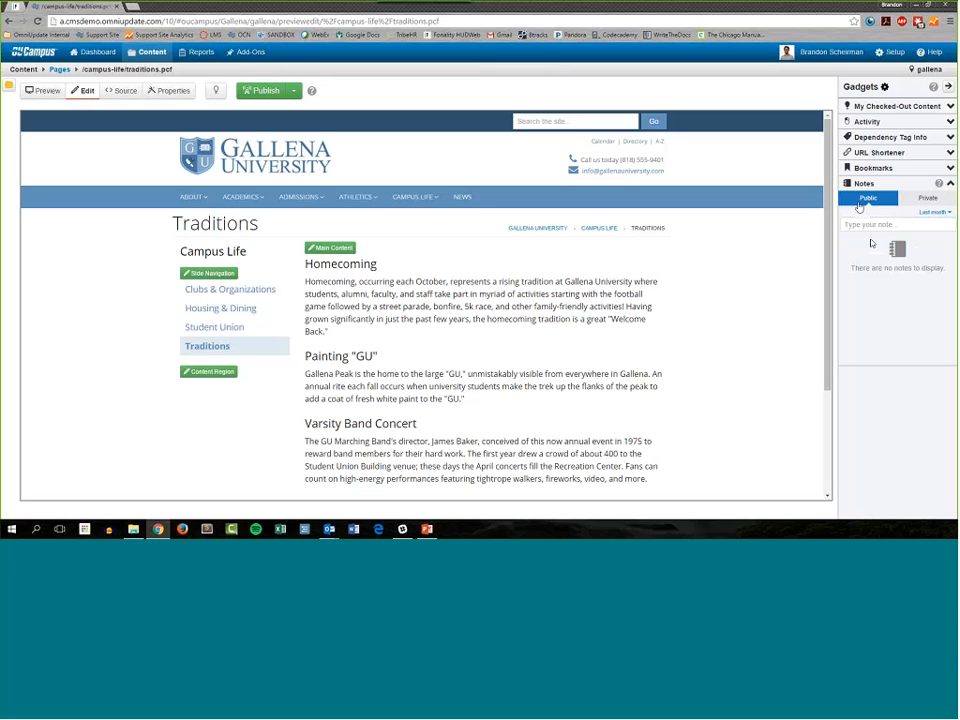
click(862, 224)
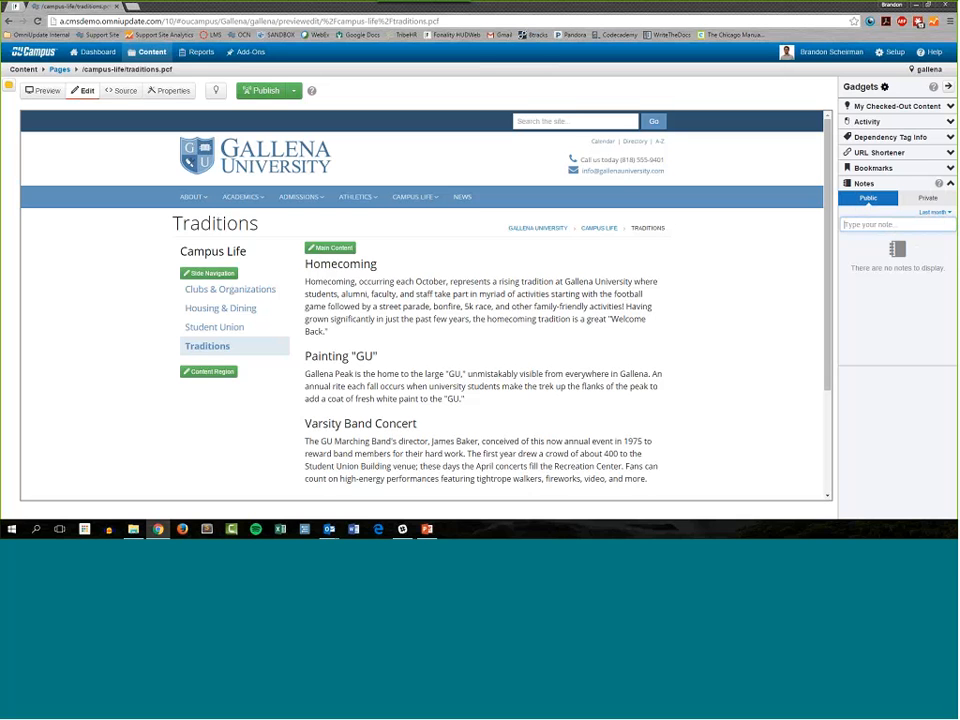
text(Make sure to keep this information update)
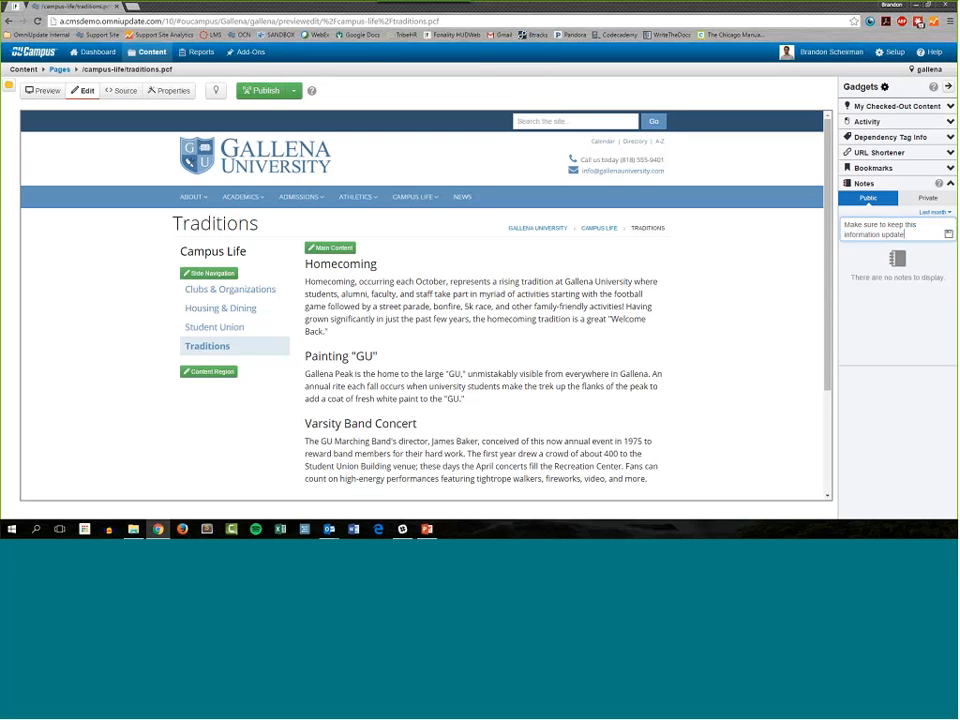
text(d. We hav)
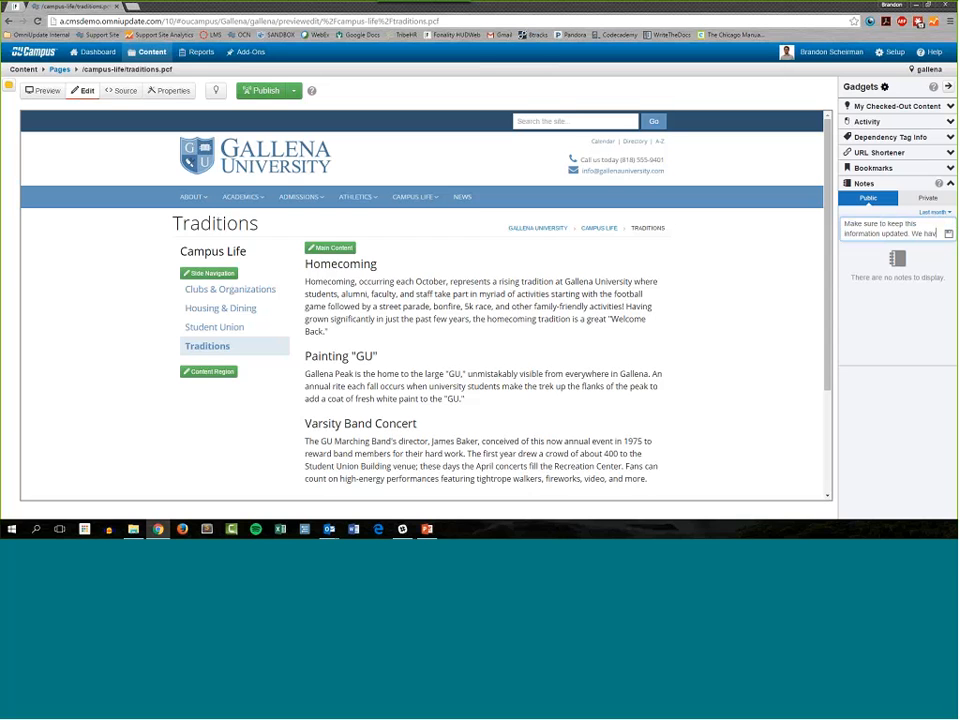
text(e lots of)
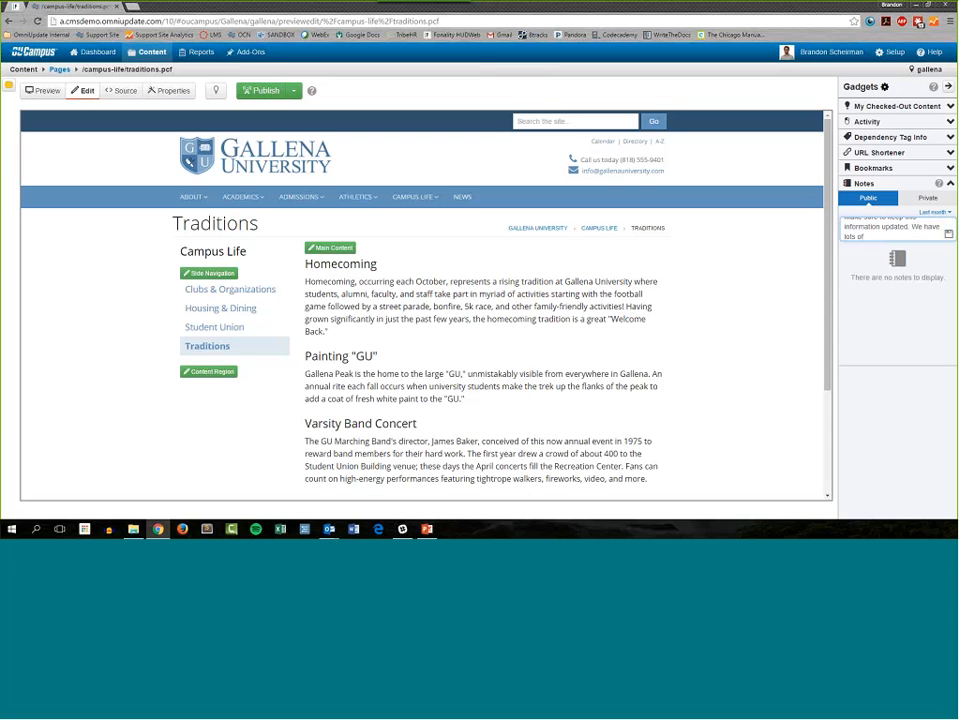
text( tradition)
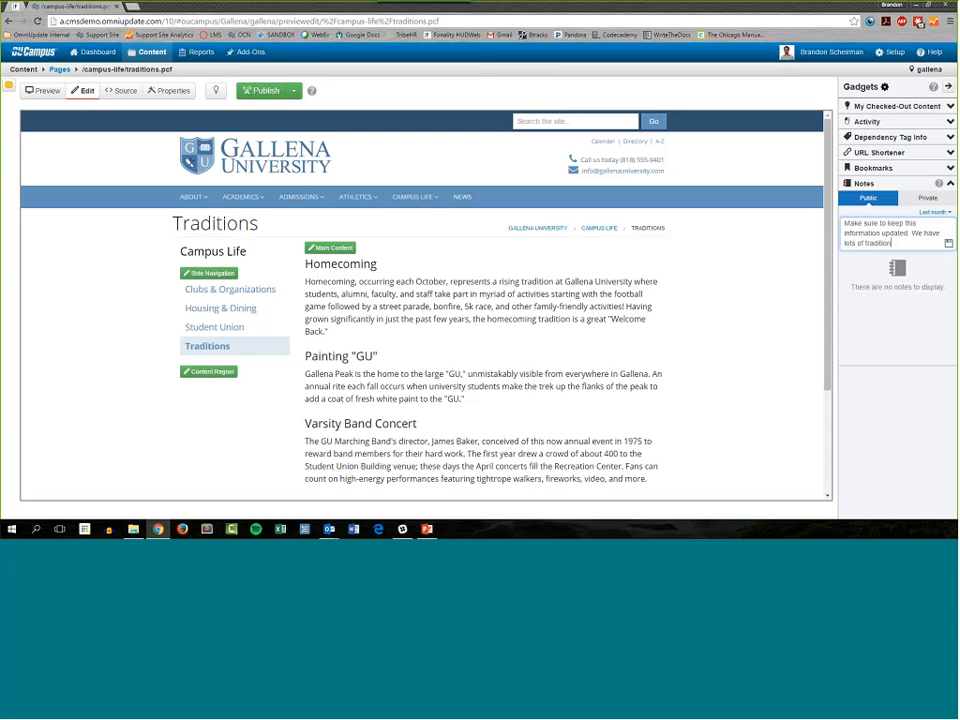
text(s!)
click(948, 246)
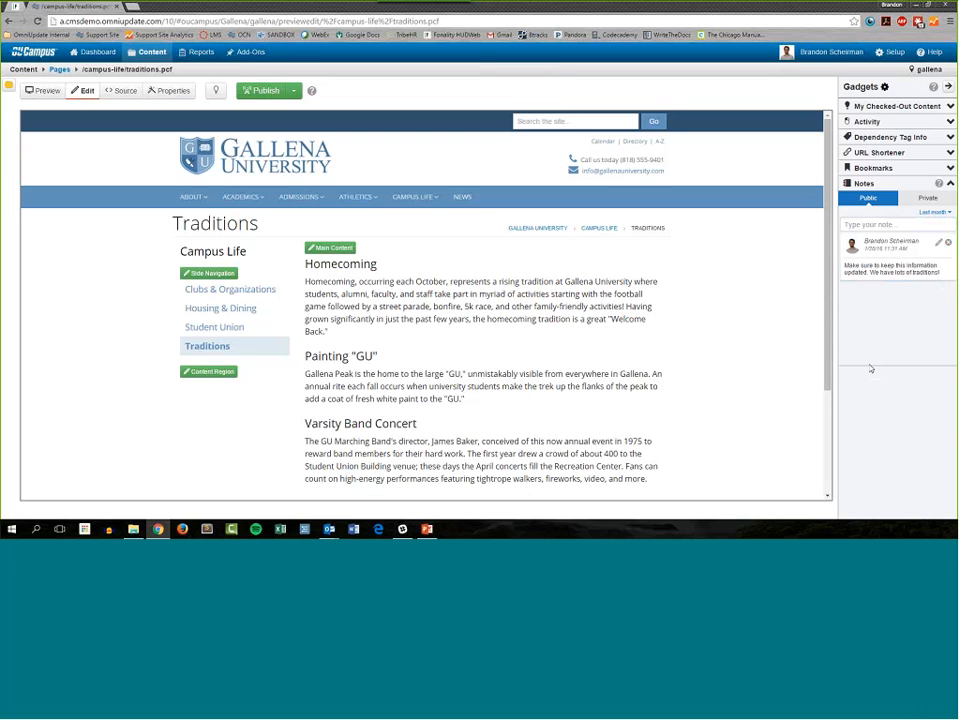
Step: Examine the public note's author, timestamp and text, and collapse the Notes gadget
drag(845, 240, 908, 250)
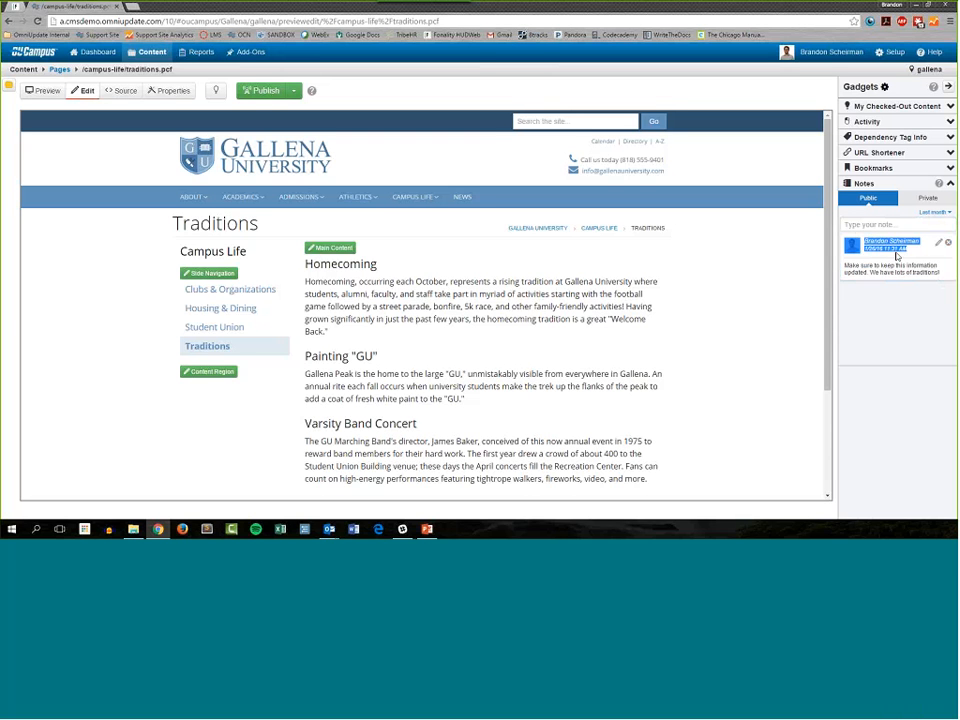
click(925, 255)
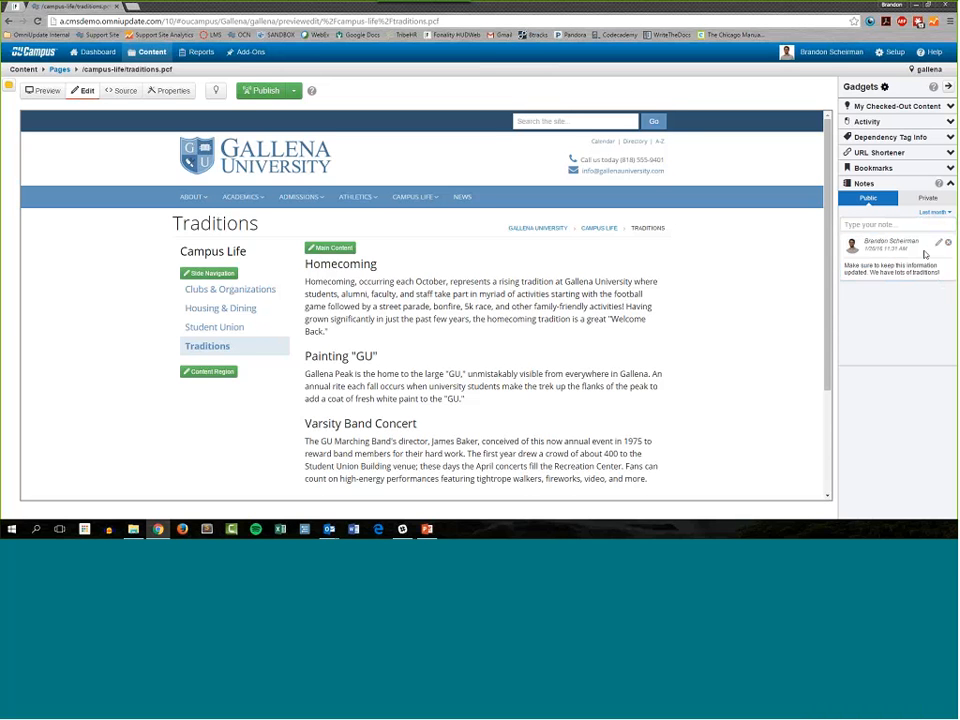
drag(940, 272, 861, 265)
click(861, 265)
click(950, 185)
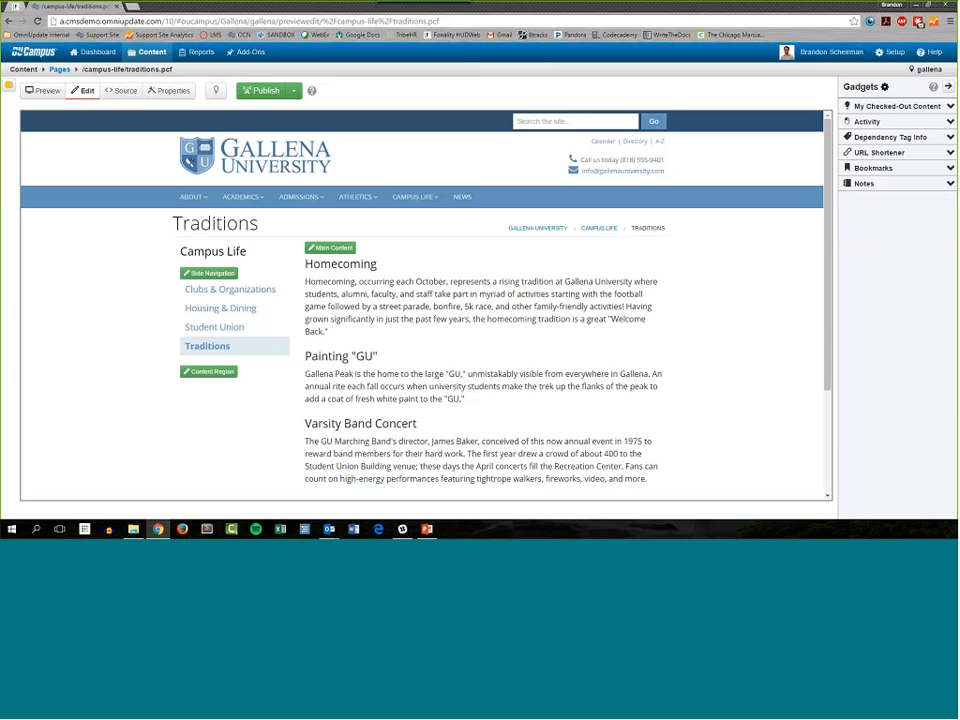
Step: Remove the Notes gadget from the sidebar's displayed gadgets, save the selection, and look over the Traditions page without the sidebar
click(543, 229)
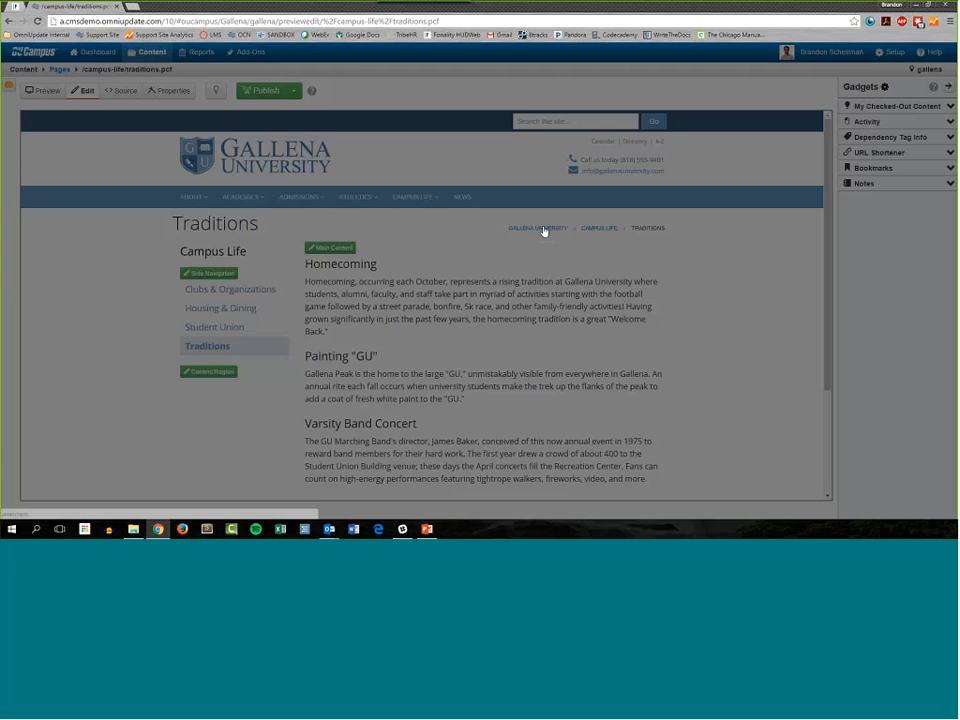
scroll(480, 230, down, 4)
click(295, 234)
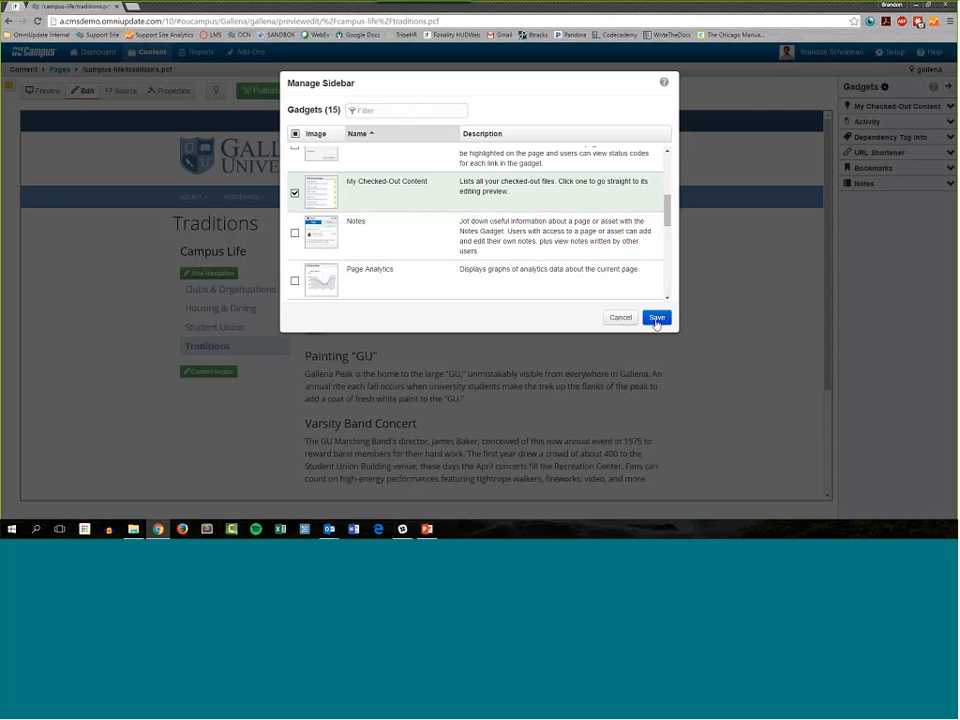
click(656, 317)
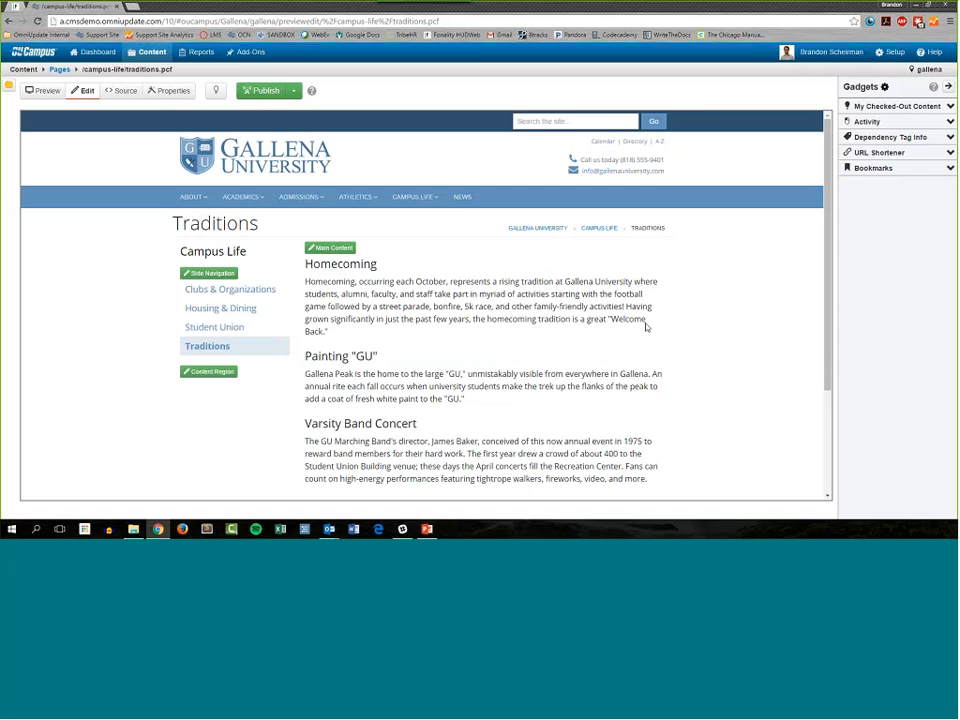
scroll(522, 315, down, 3)
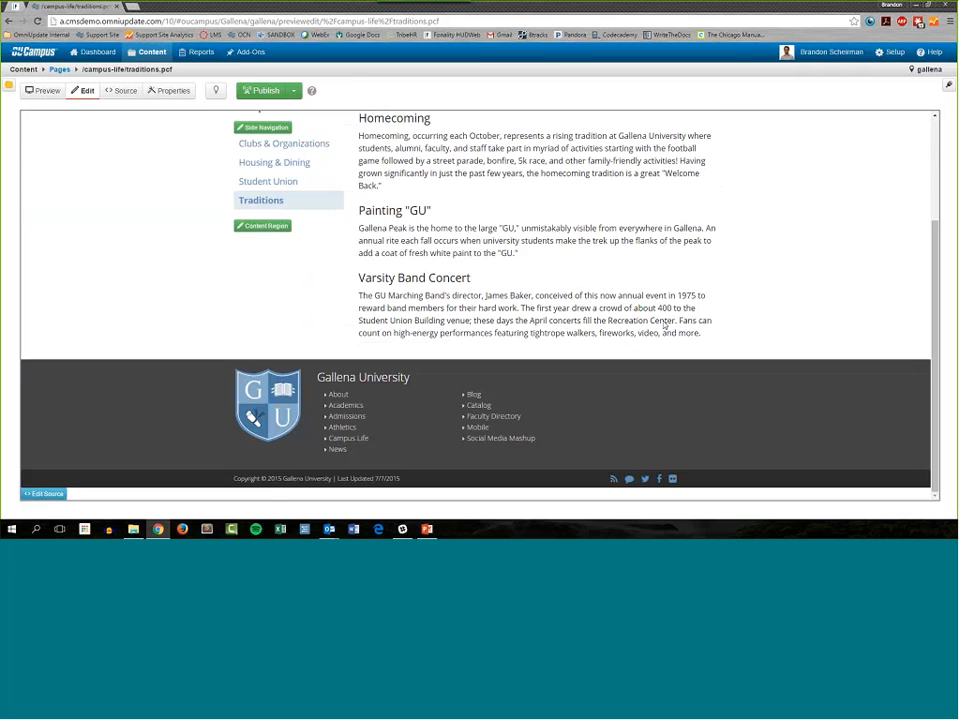
scroll(634, 330, up, 5)
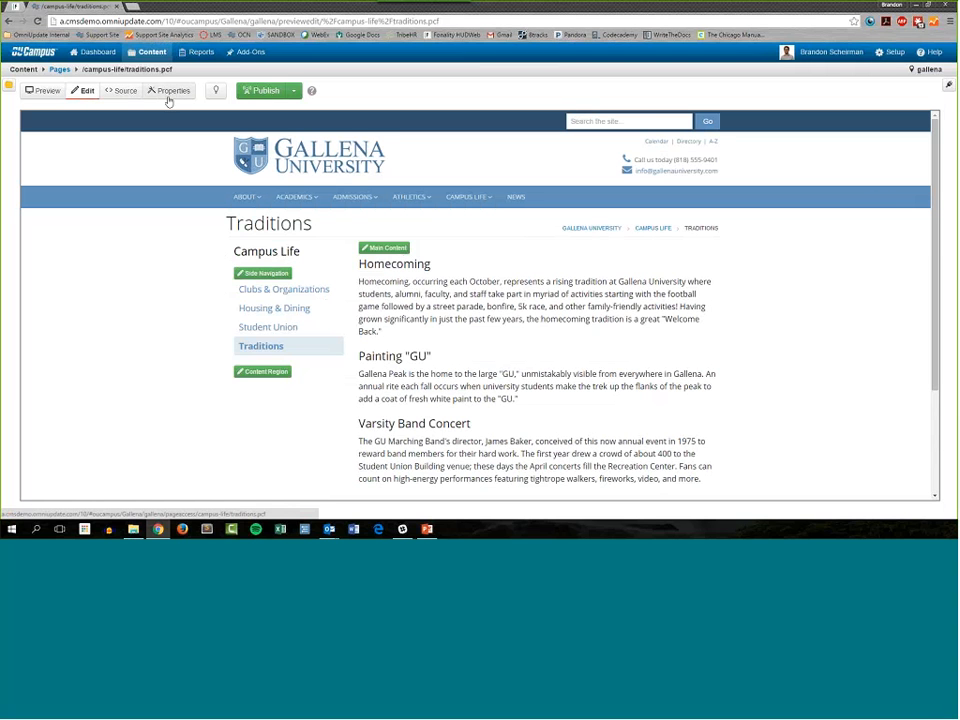
Step: Reopen the gadgets sidebar and add the Notes gadget back to its displayed gadgets
click(949, 86)
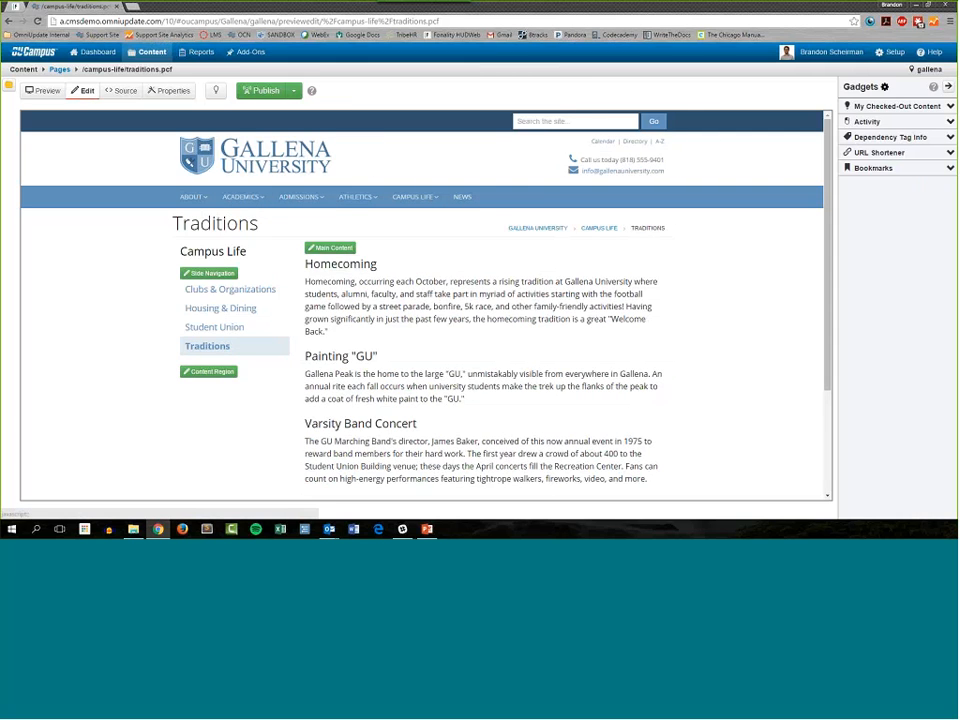
click(884, 86)
scroll(396, 240, down, 4)
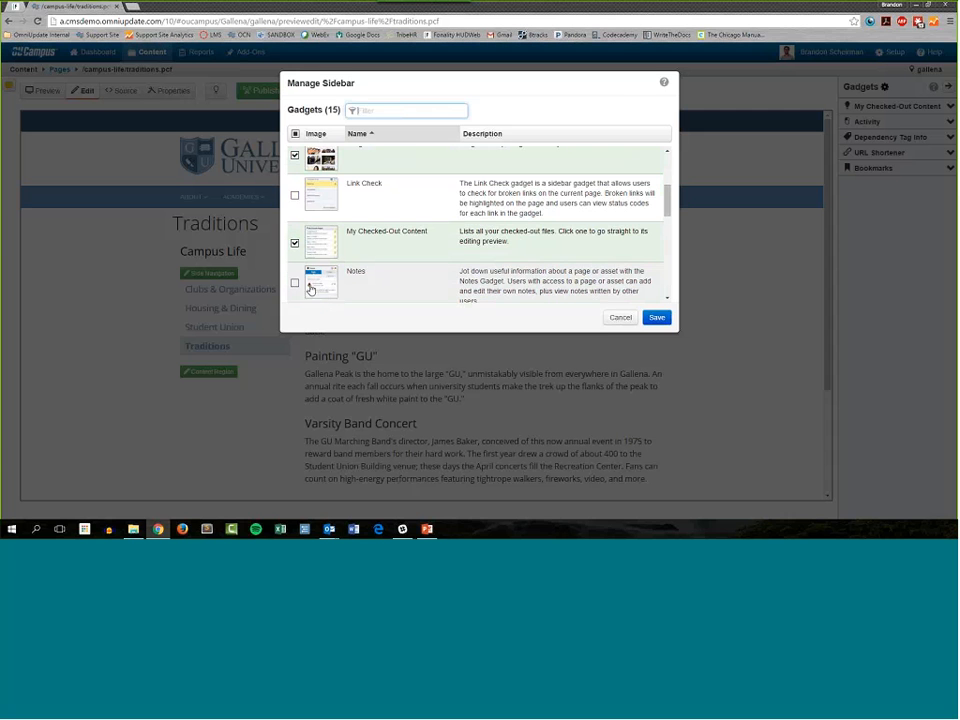
click(294, 283)
click(657, 317)
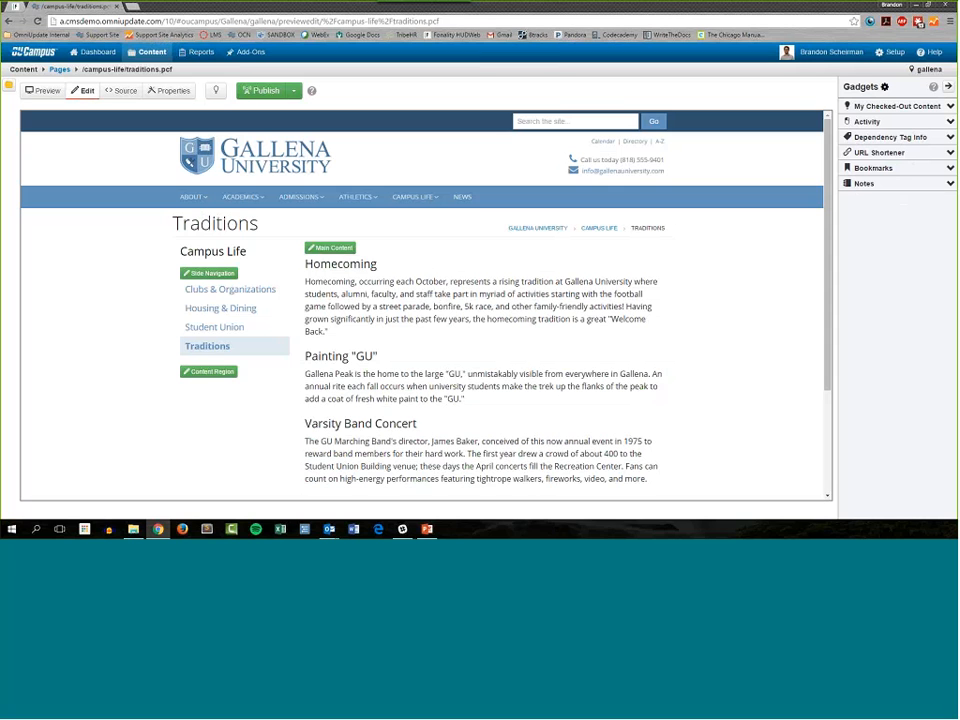
Step: Expand the Notes gadget and review the page's private Homecoming note and its public note
click(950, 184)
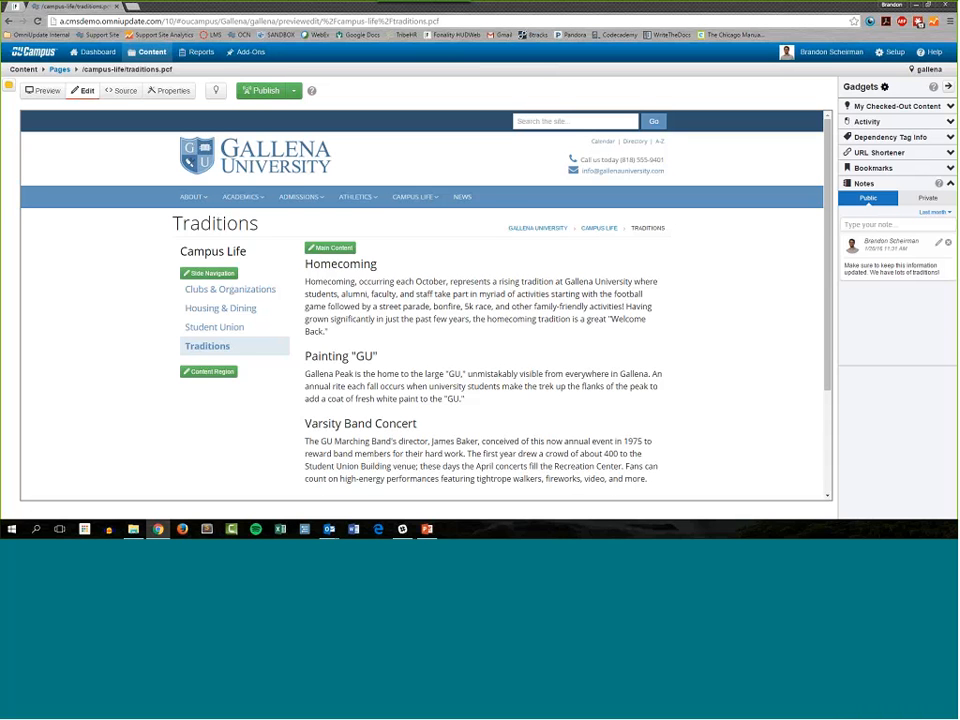
mouse_move(432, 205)
click(876, 225)
click(927, 198)
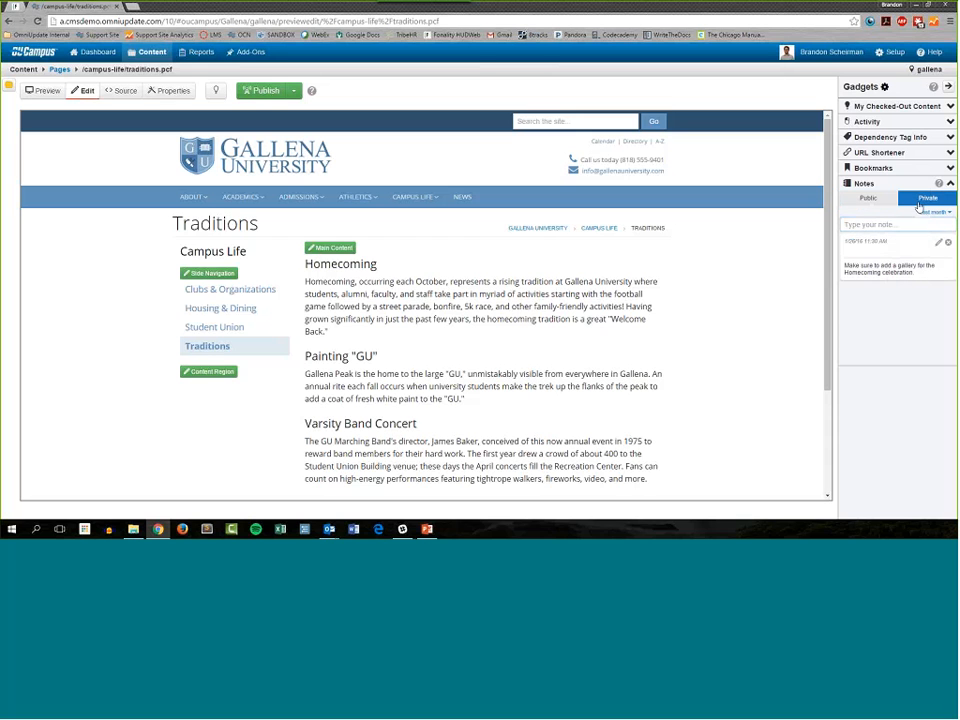
drag(931, 276, 840, 267)
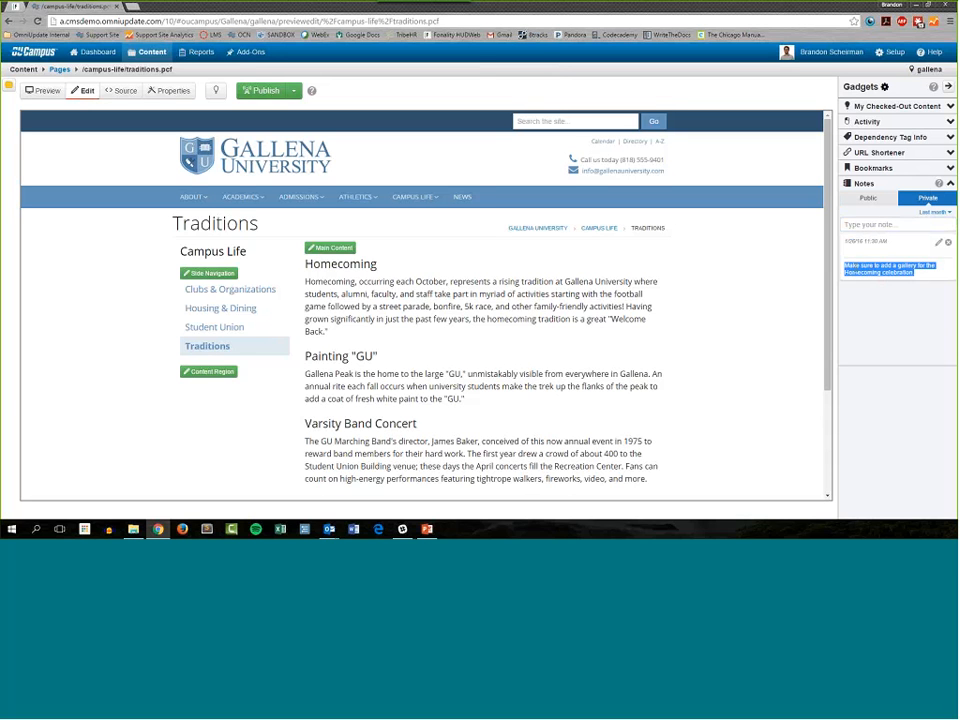
click(868, 197)
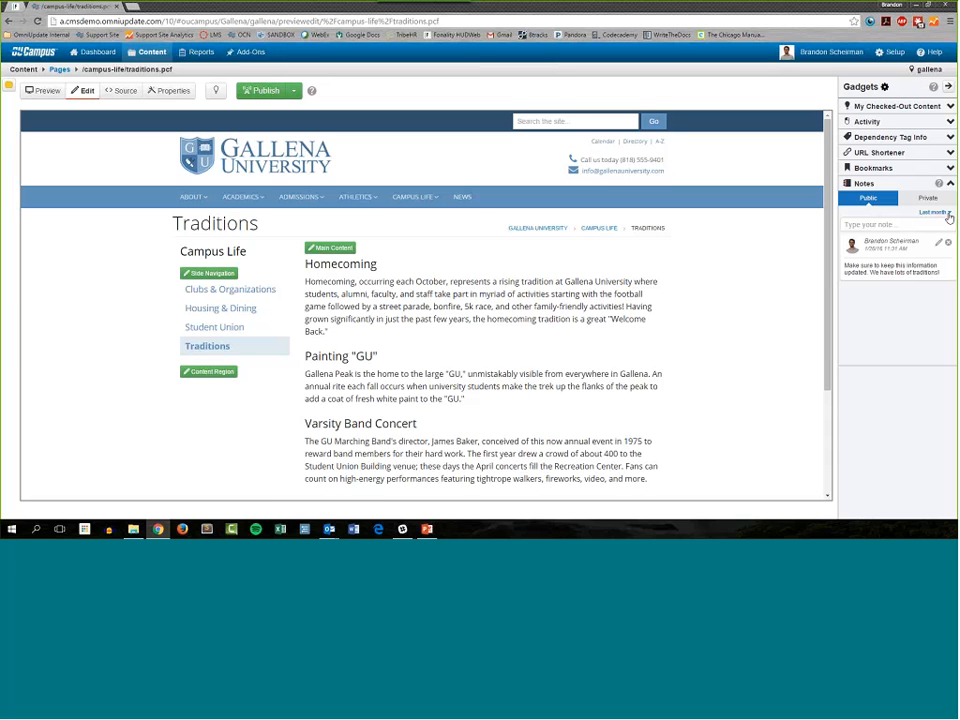
Step: Examine the date-range options for filtering the public notes, leaving the filter at Last month
click(947, 213)
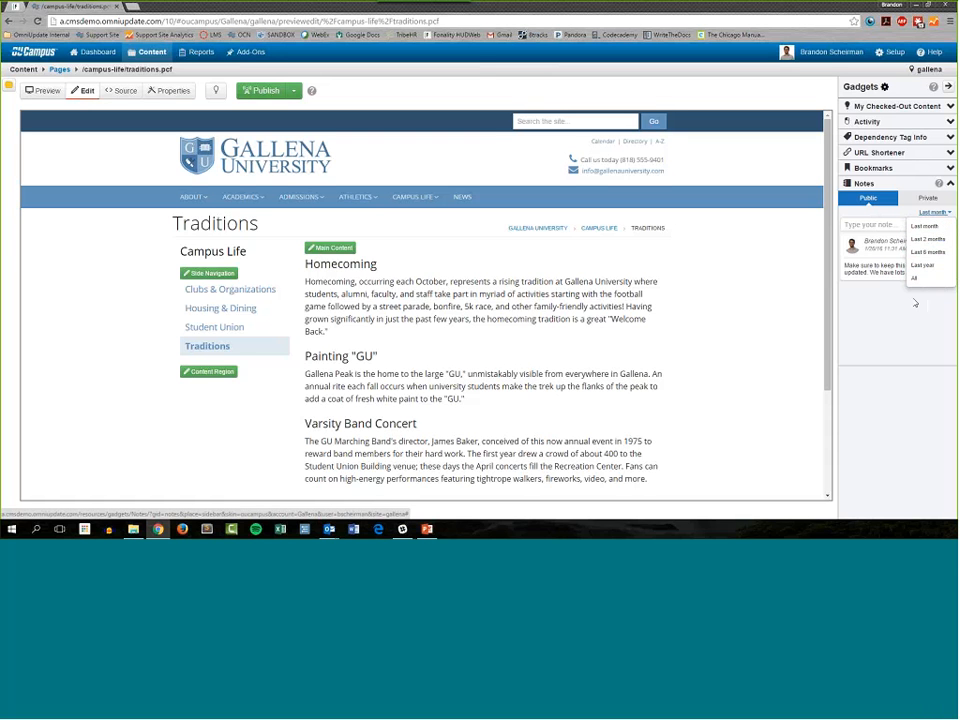
click(885, 322)
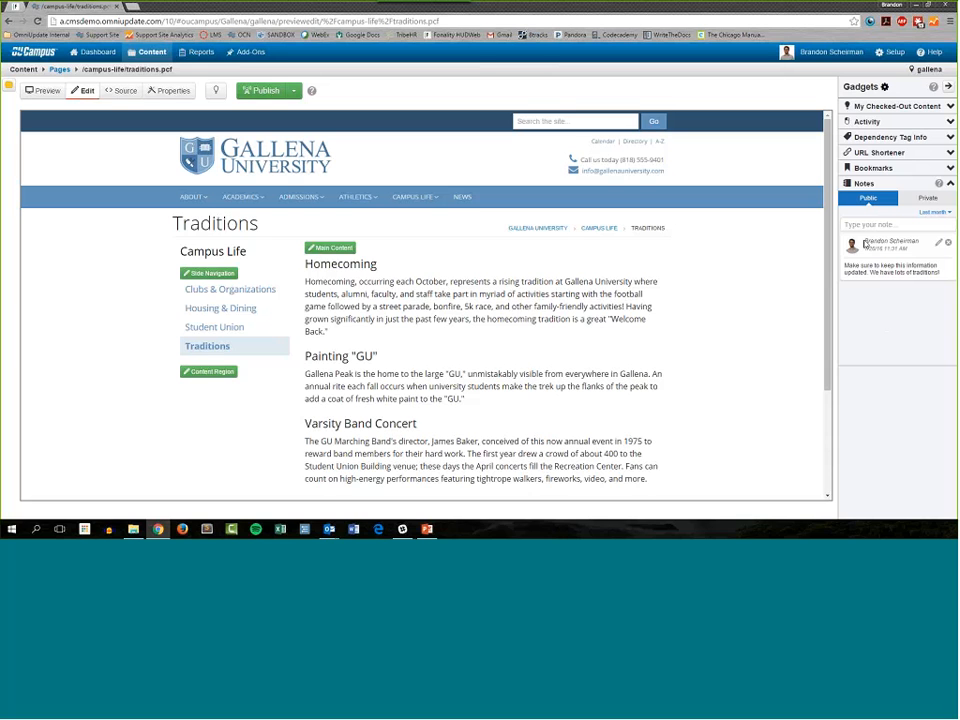
click(940, 218)
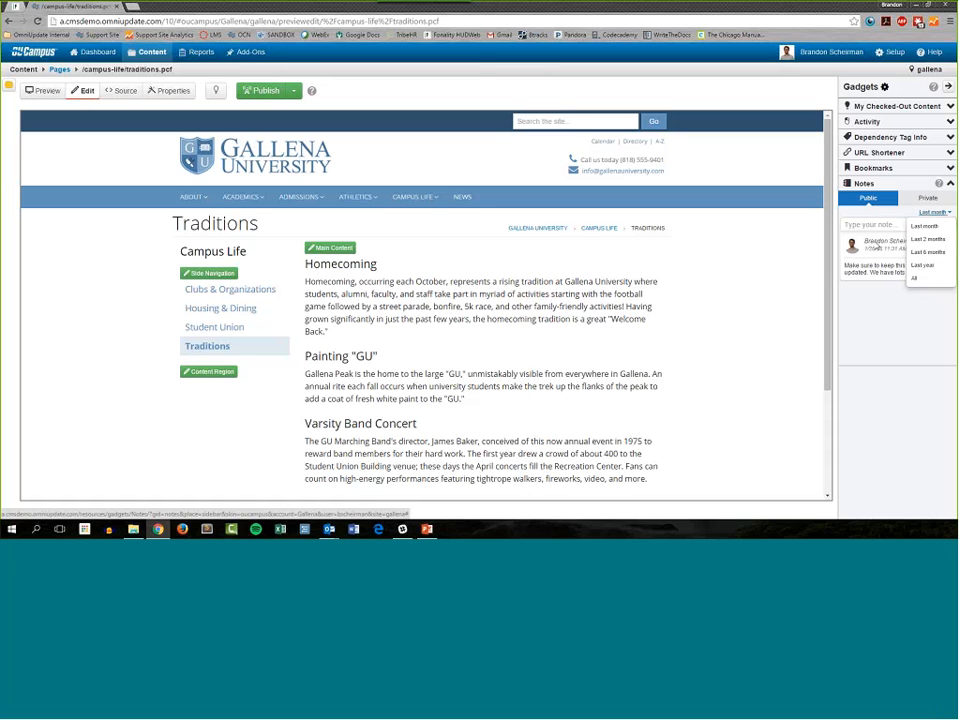
click(862, 303)
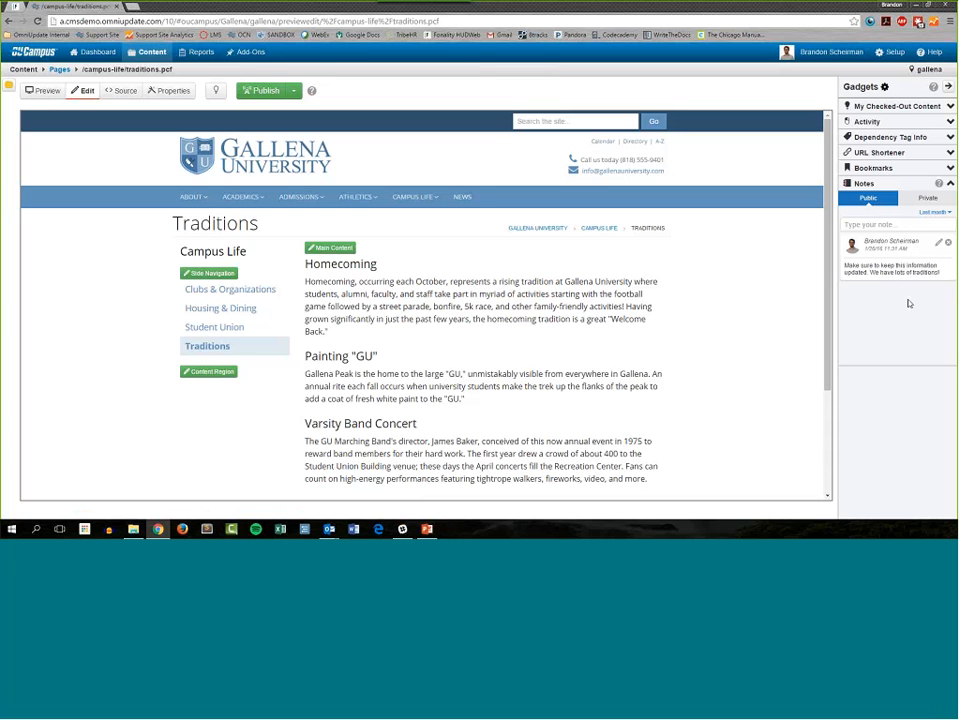
Step: Collapse the Notes gadget and hide the whole gadgets sidebar
click(950, 184)
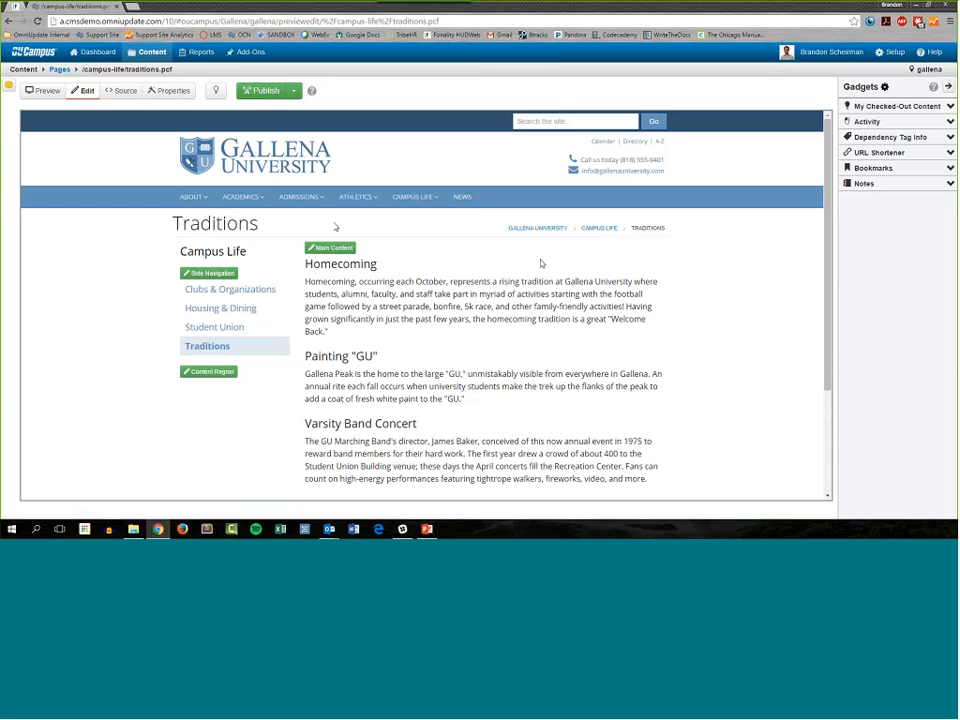
mouse_move(306, 194)
click(948, 89)
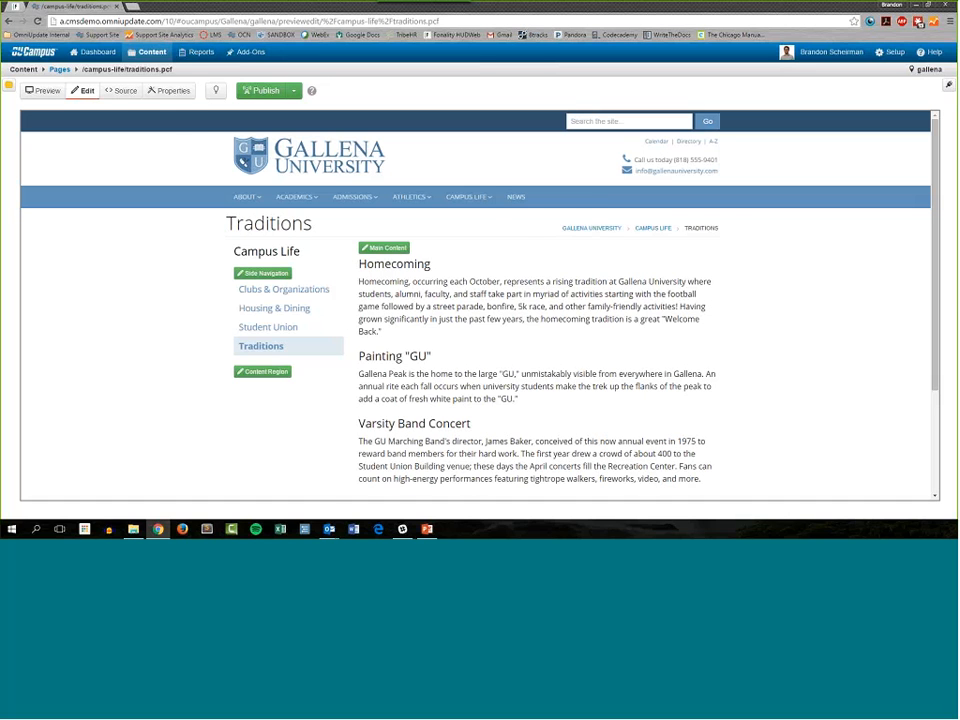
Step: Return to the Pages listing, go up to the site root, and look inside the academics folder
mouse_move(150, 52)
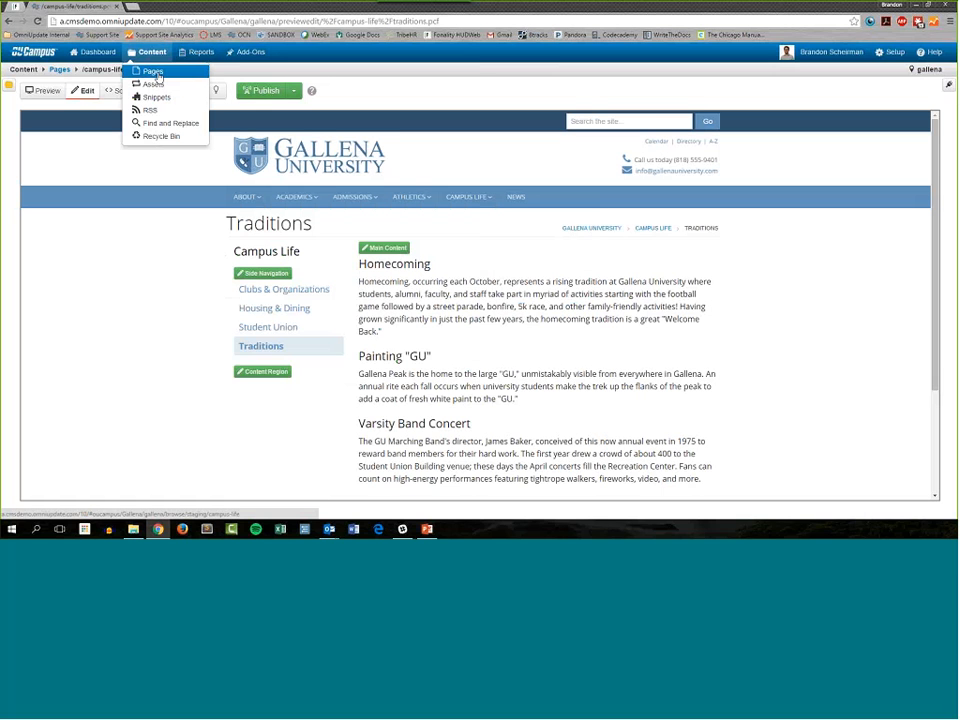
click(157, 74)
click(158, 73)
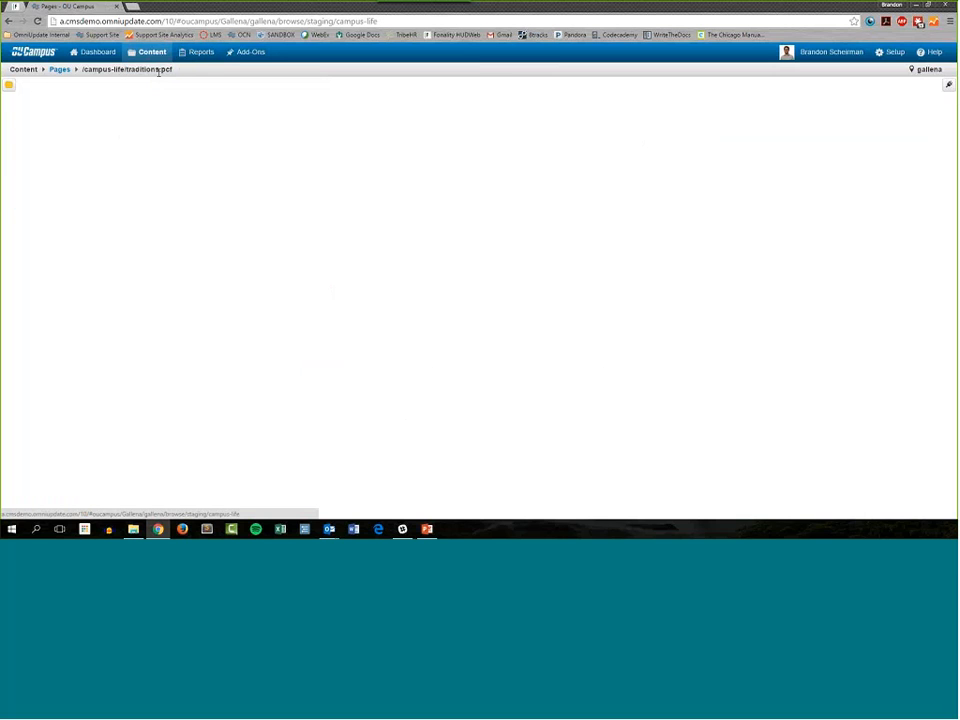
click(192, 96)
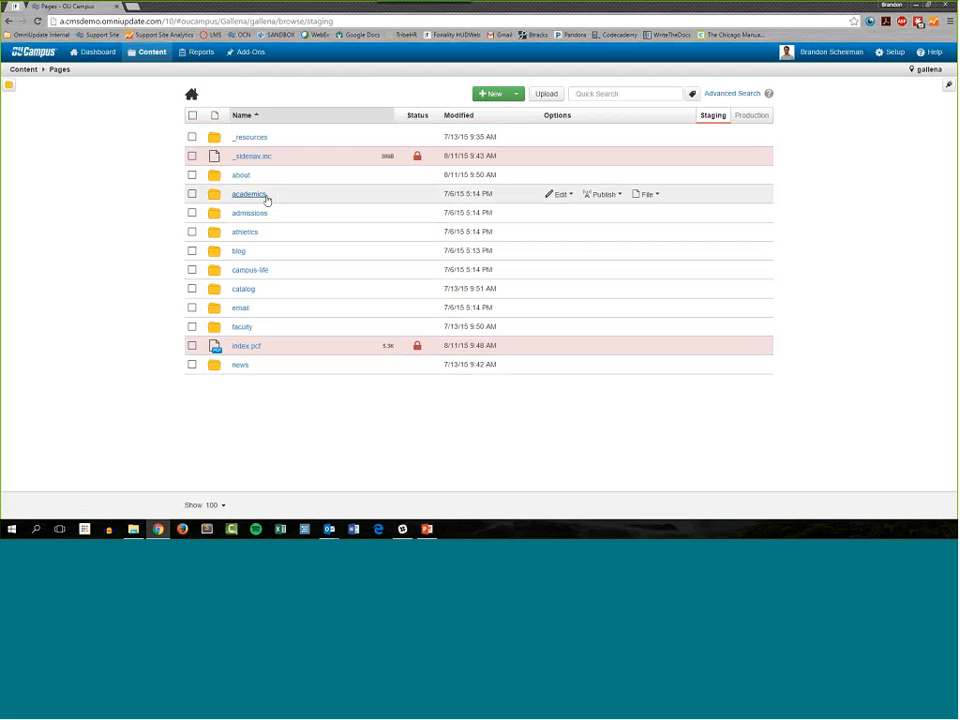
click(266, 197)
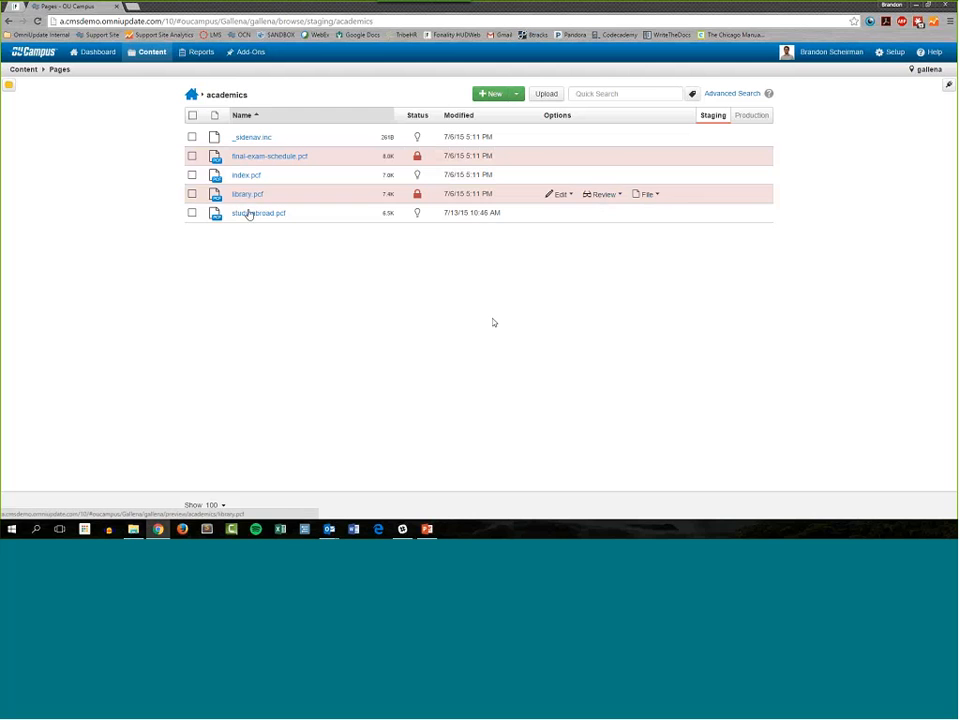
Step: Go back to the site root and open the athletics folder to see its pages
click(250, 213)
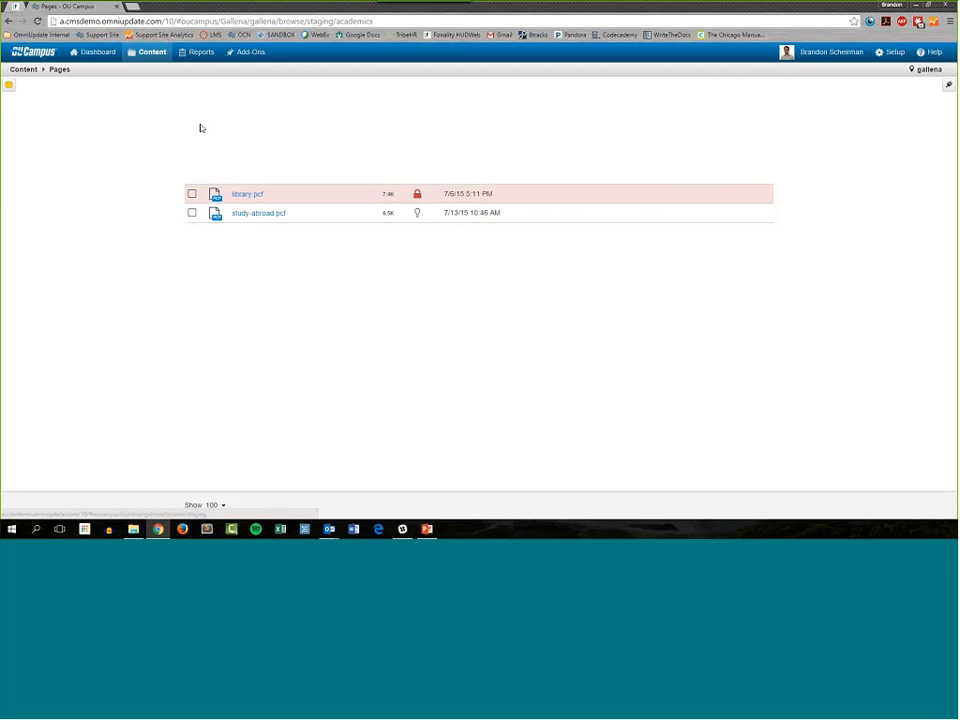
click(283, 238)
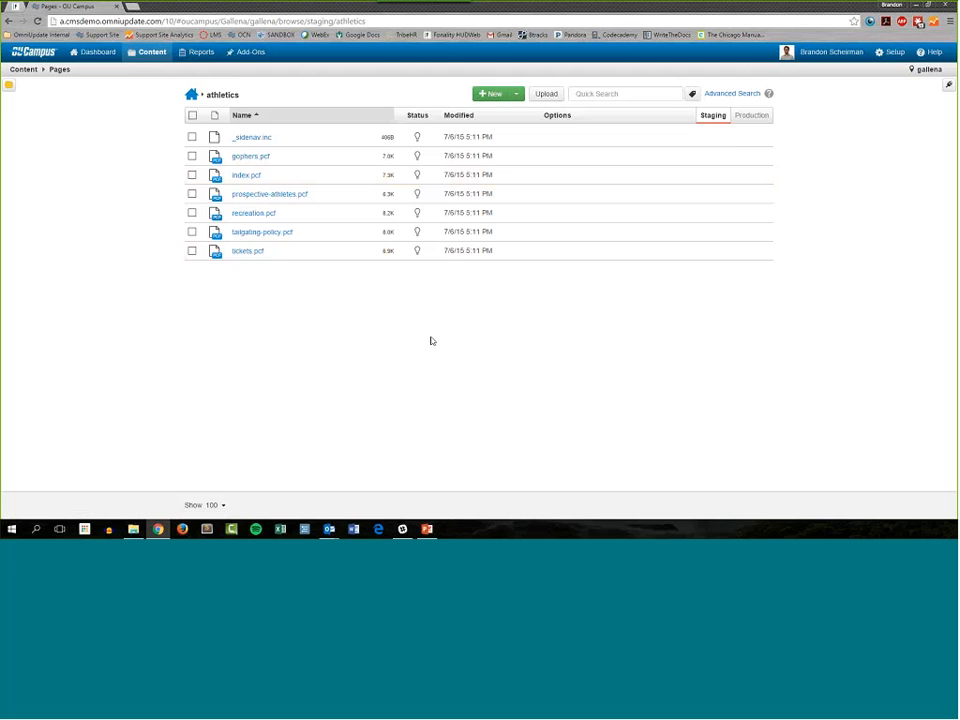
mouse_move(339, 212)
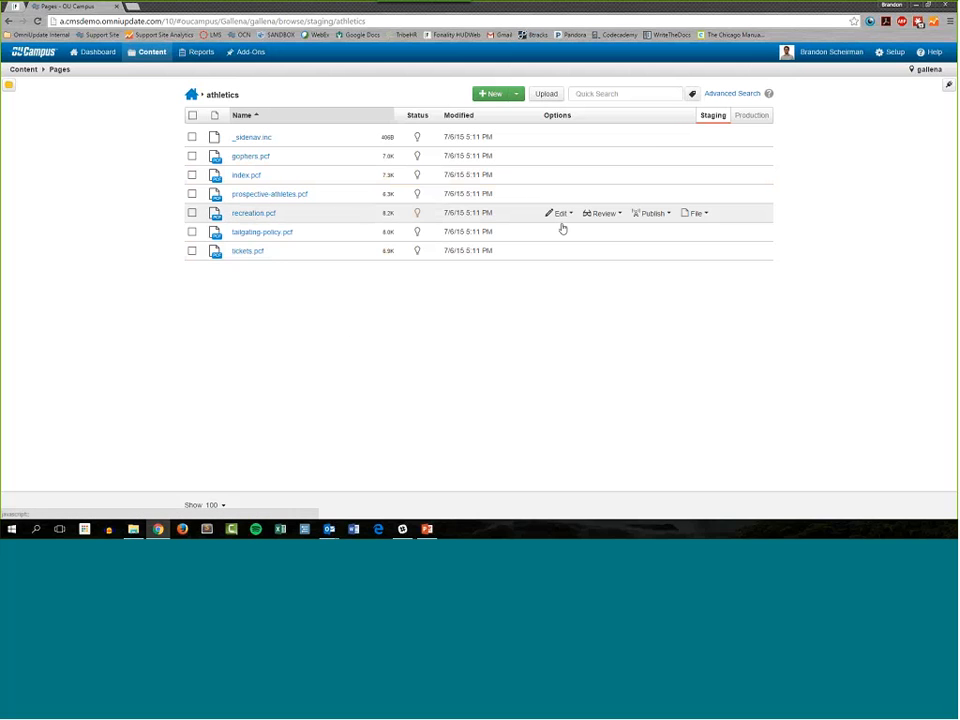
Step: Check out recreation.pcf in the athletics folder and open its page properties
click(416, 213)
click(556, 213)
click(568, 228)
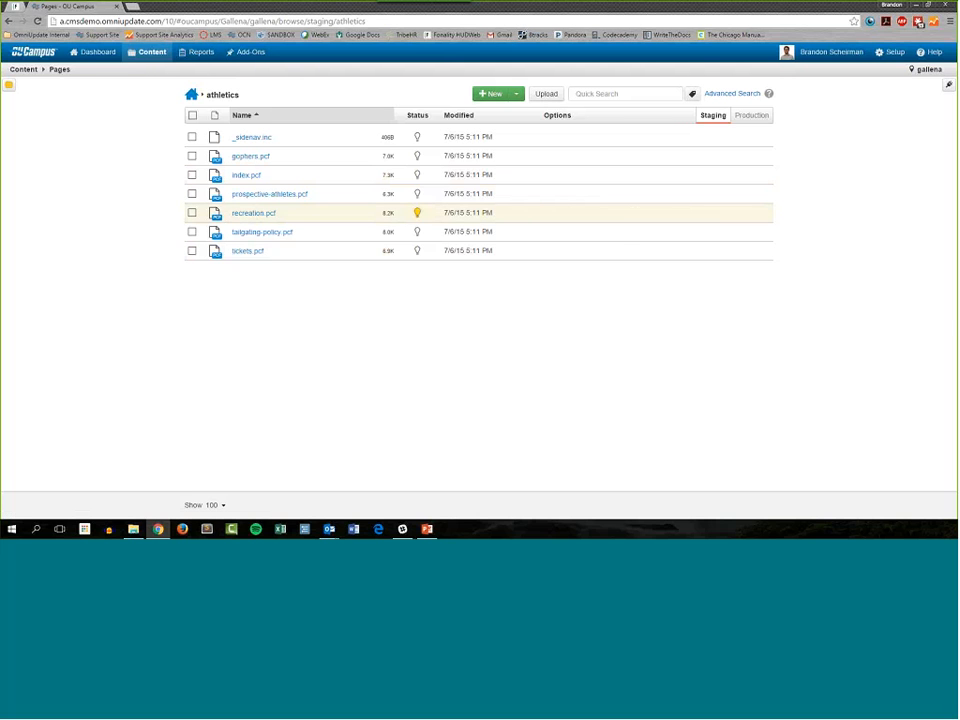
click(557, 213)
click(583, 258)
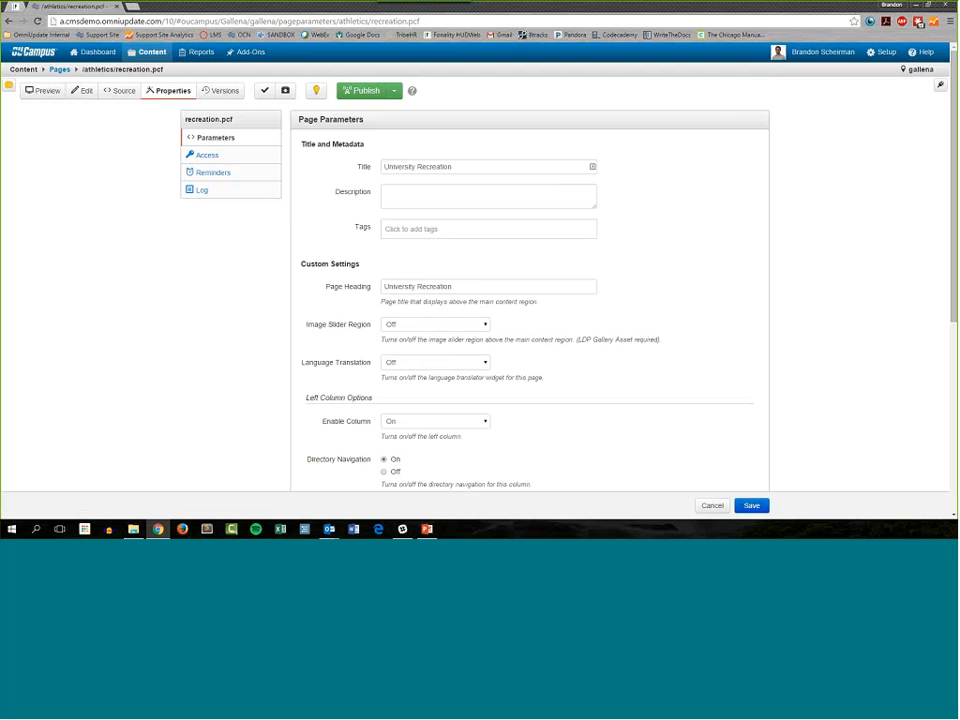
Step: Examine the page parameters of recreation.pcf and the full list of tags available for the page
scroll(347, 234, down, 1)
scroll(347, 234, down, 1)
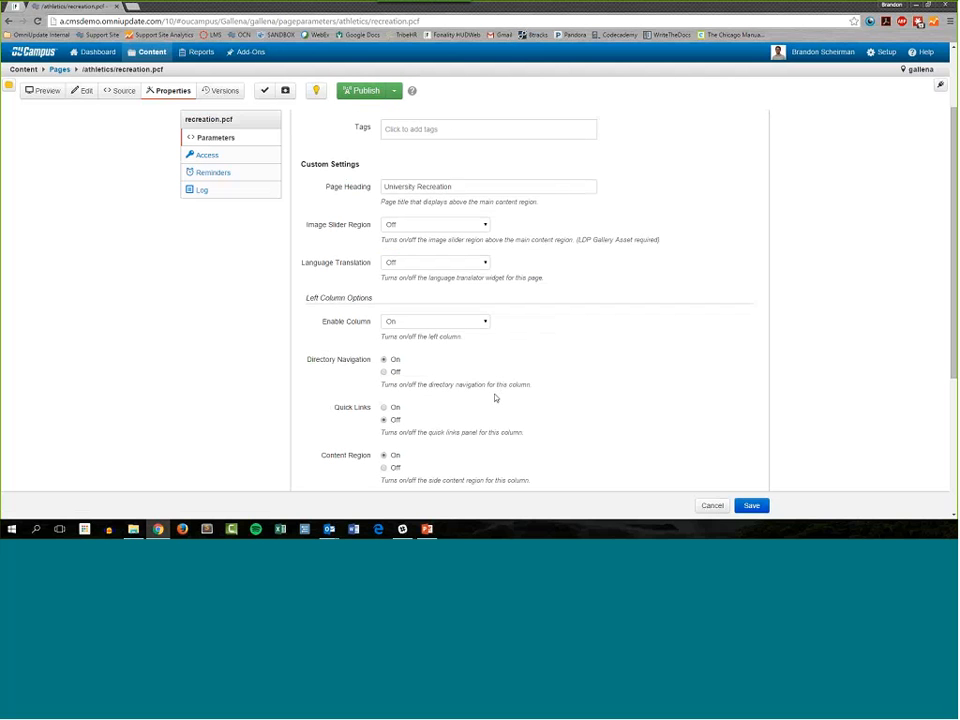
scroll(486, 337, up, 1)
scroll(486, 337, up, 1)
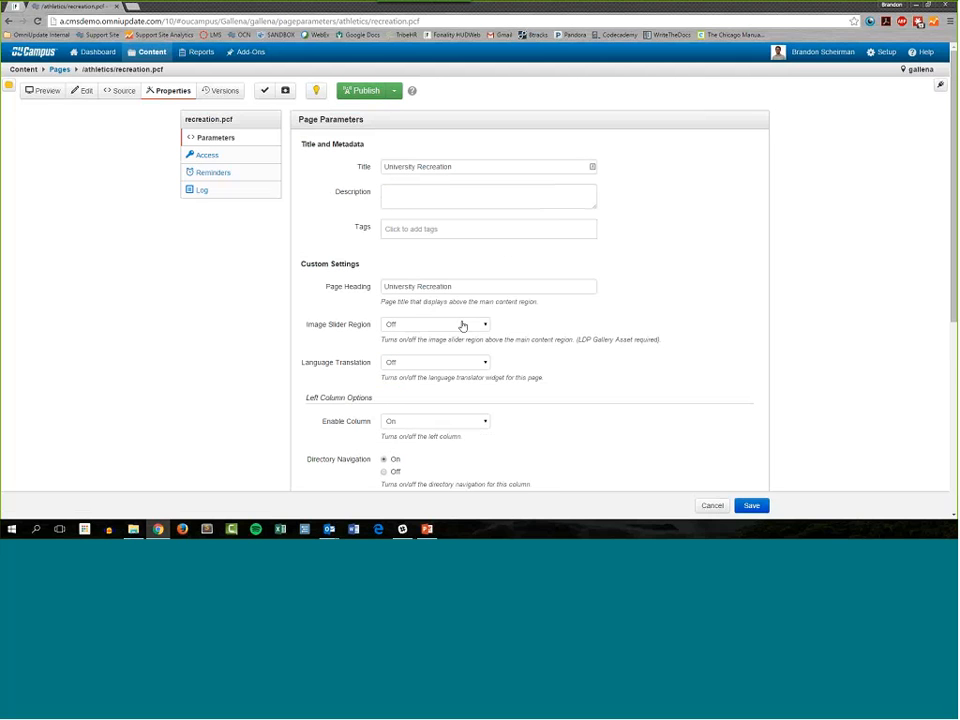
mouse_move(640, 250)
mouse_down()
mouse_move(641, 264)
mouse_move(643, 240)
mouse_up()
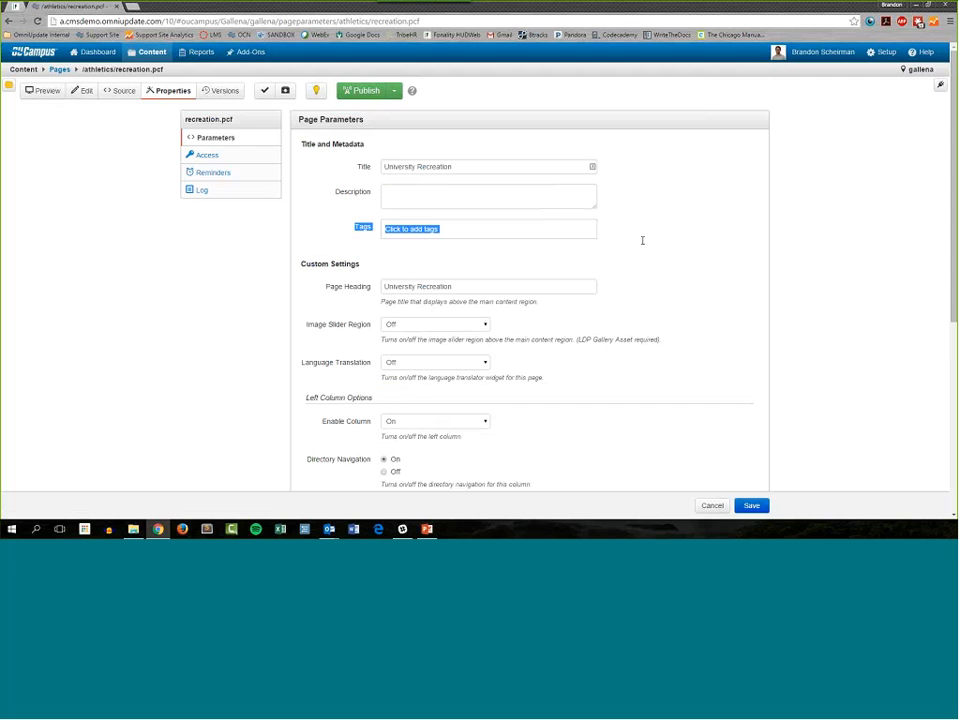
click(443, 231)
click(443, 231)
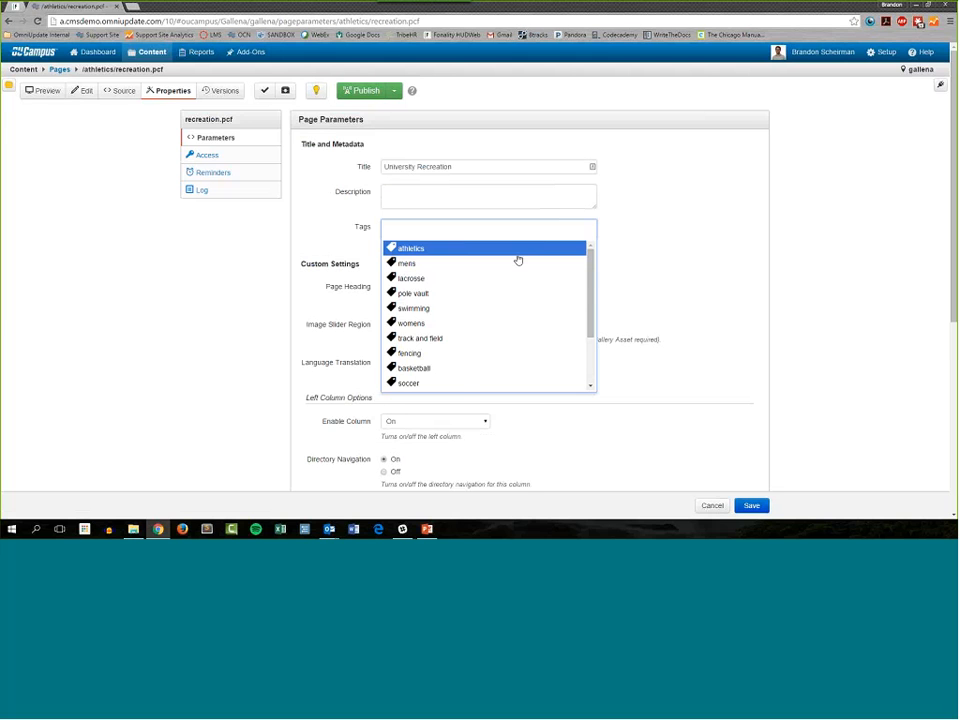
scroll(489, 306, down, 3)
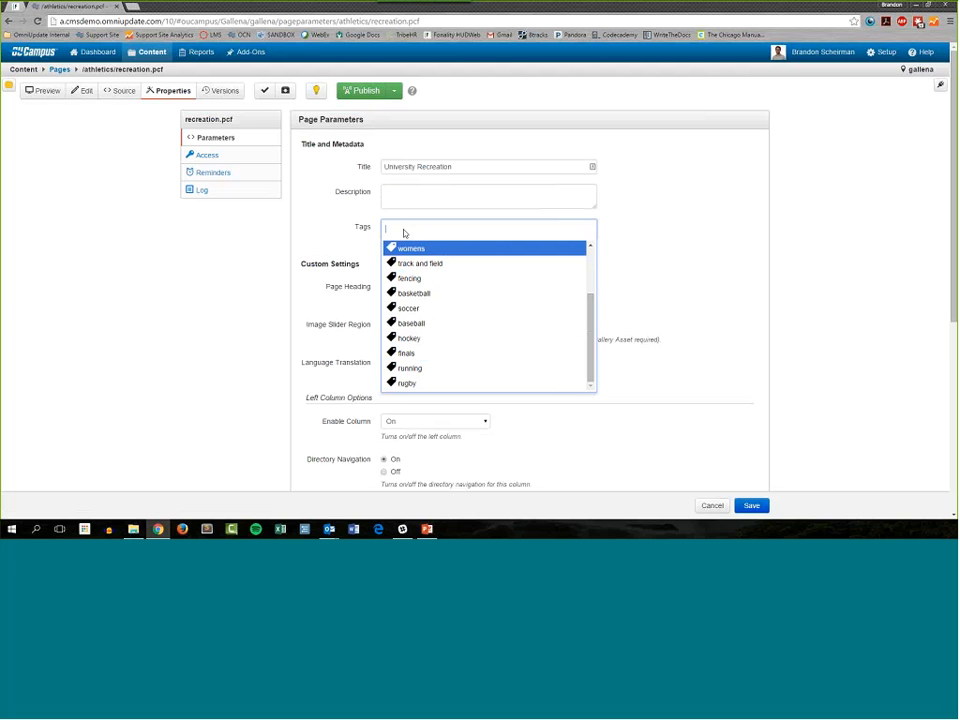
scroll(480, 296, down, 1)
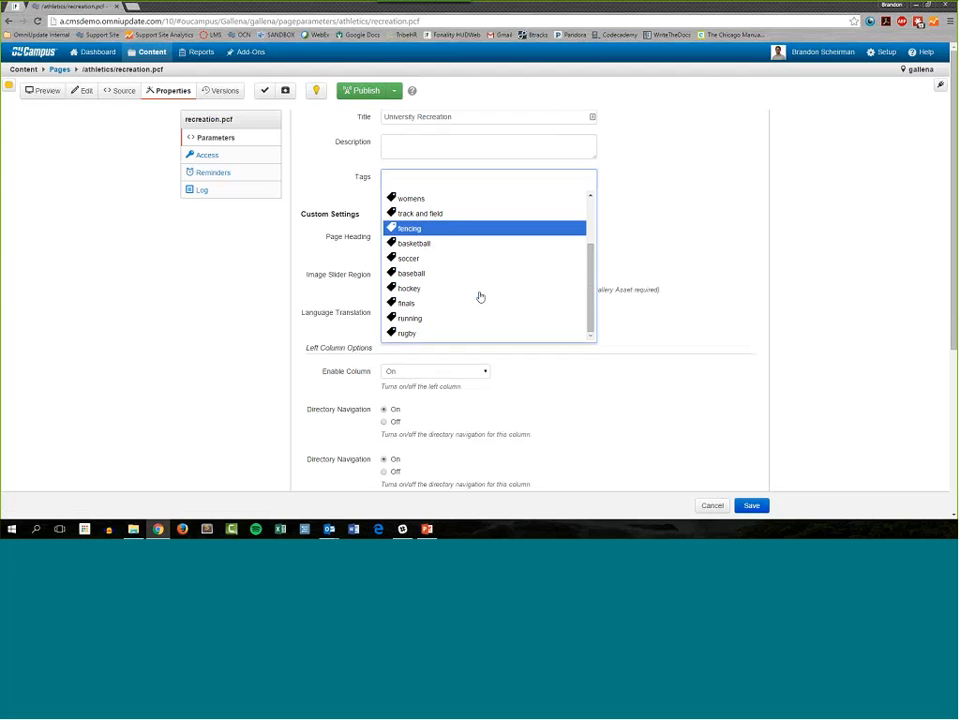
scroll(505, 270, up, 2)
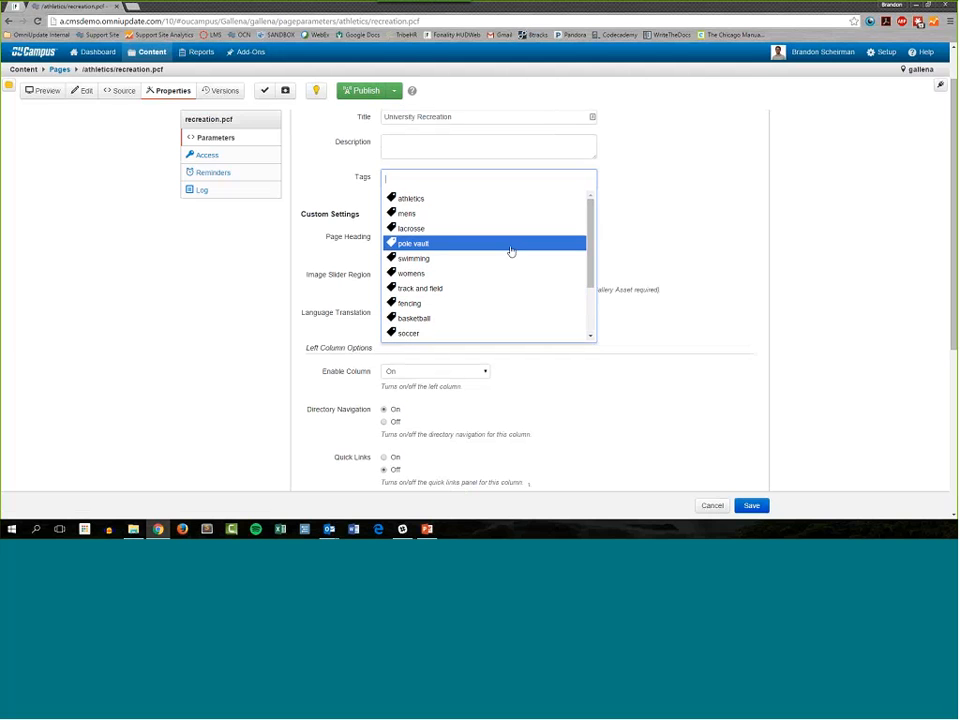
key(Escape)
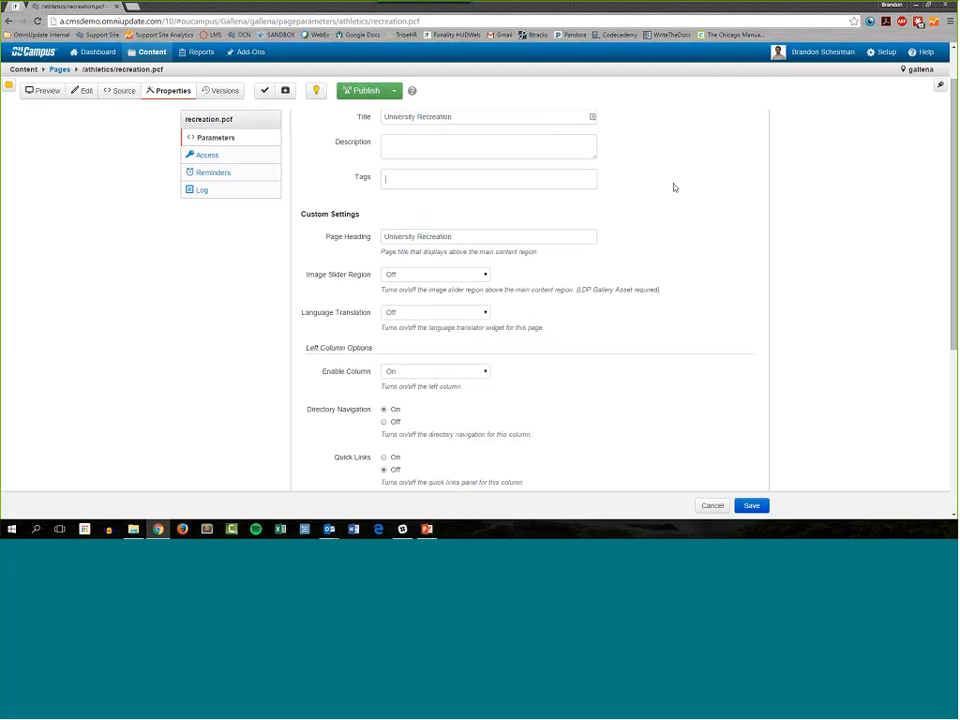
click(513, 184)
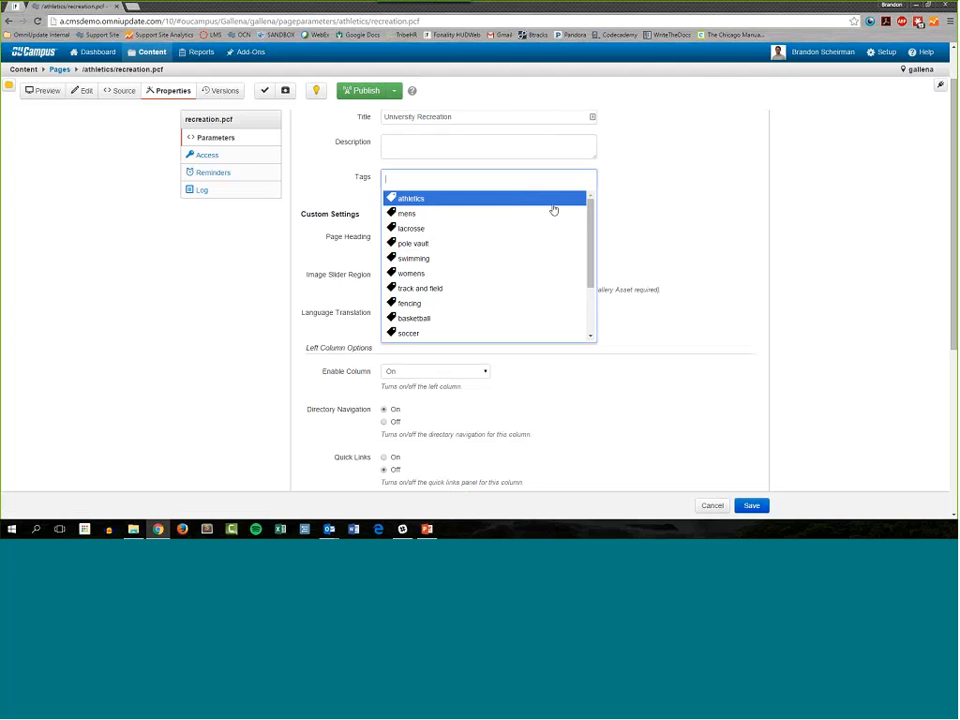
scroll(550, 272, up, 1)
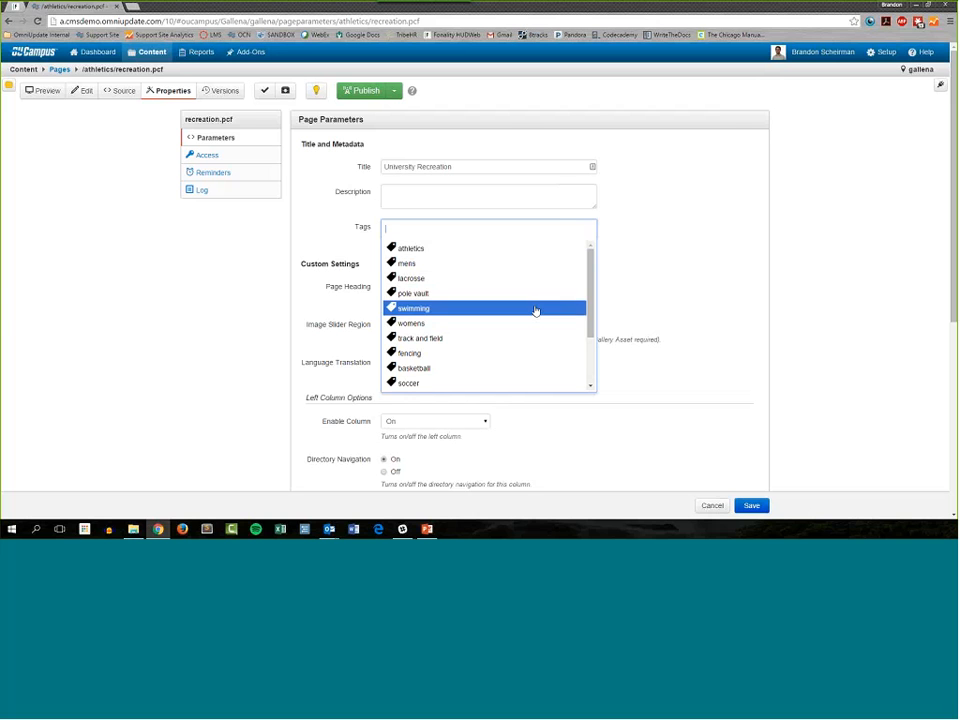
scroll(538, 339, down, 1)
scroll(538, 343, down, 1)
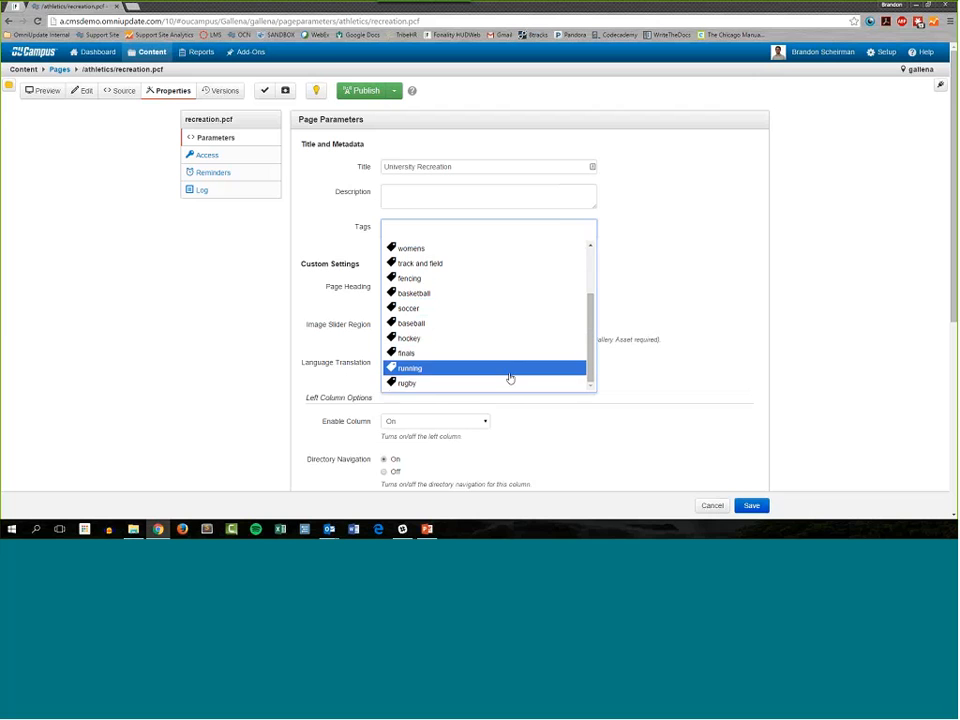
Step: Try to add the tag "field hockey" to the University Recreation page
click(443, 236)
text(f)
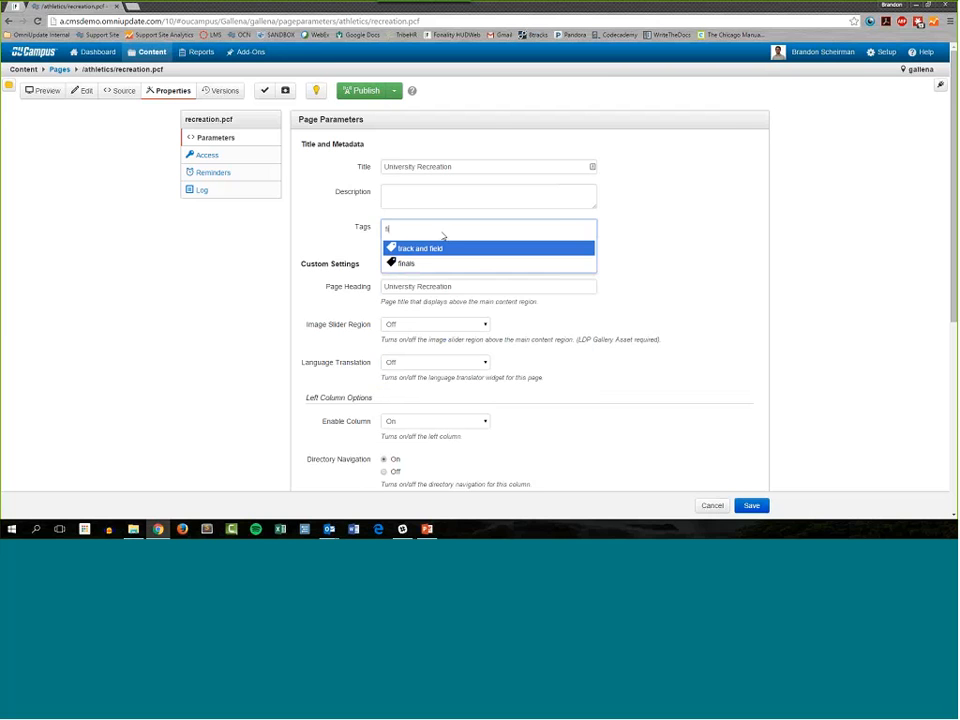
text(ield hocke)
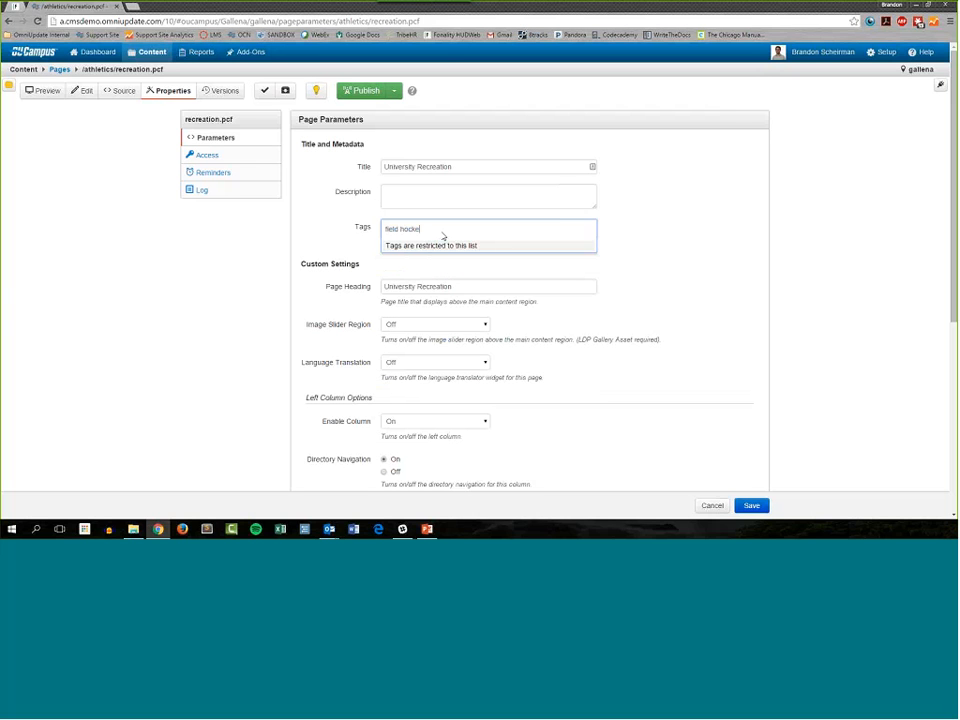
text(y)
drag(512, 249, 383, 259)
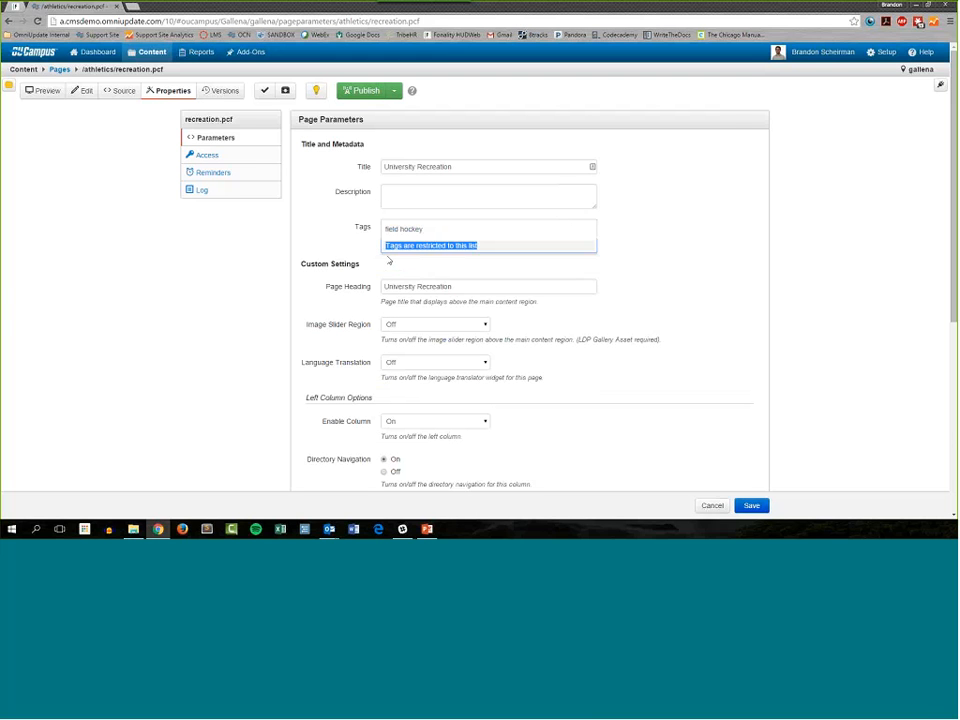
click(743, 300)
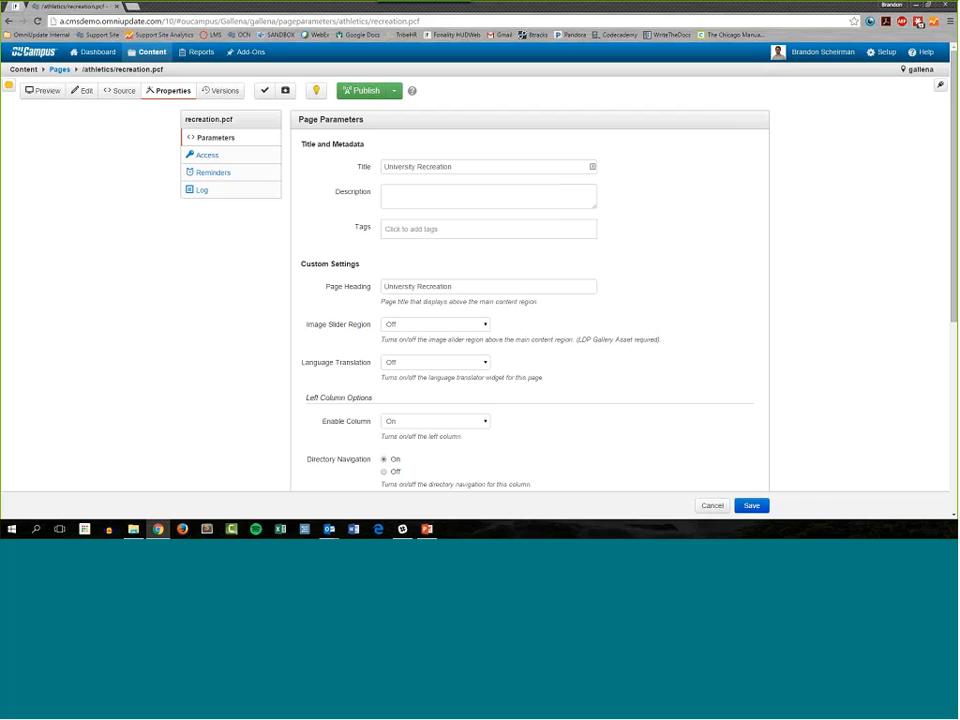
Step: Check out student-union.pcf in the campus-life folder and open its page properties
click(59, 69)
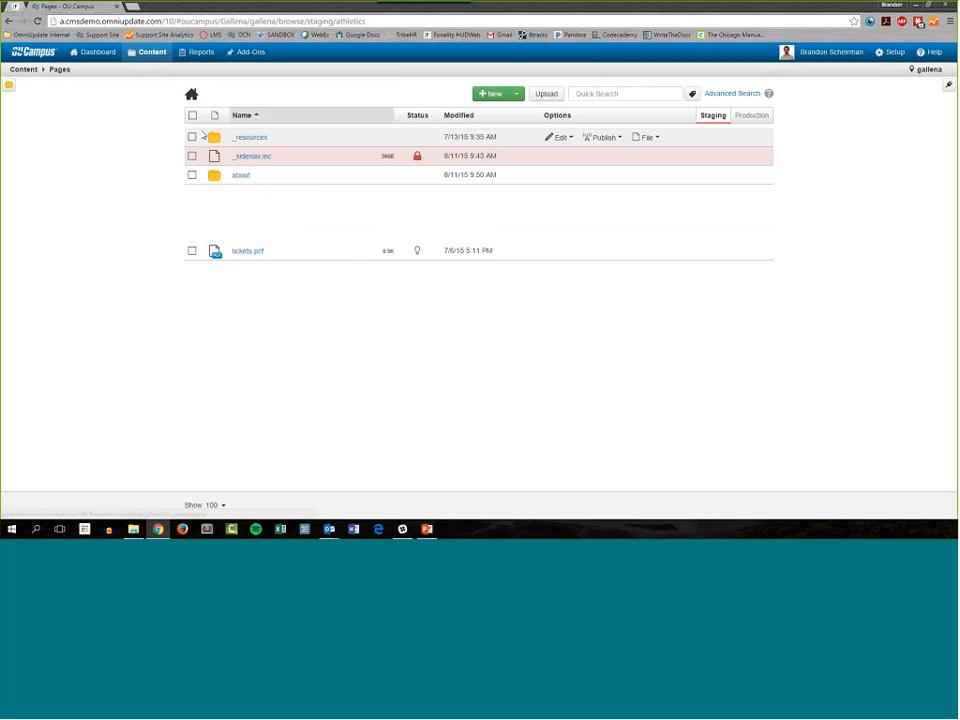
click(289, 272)
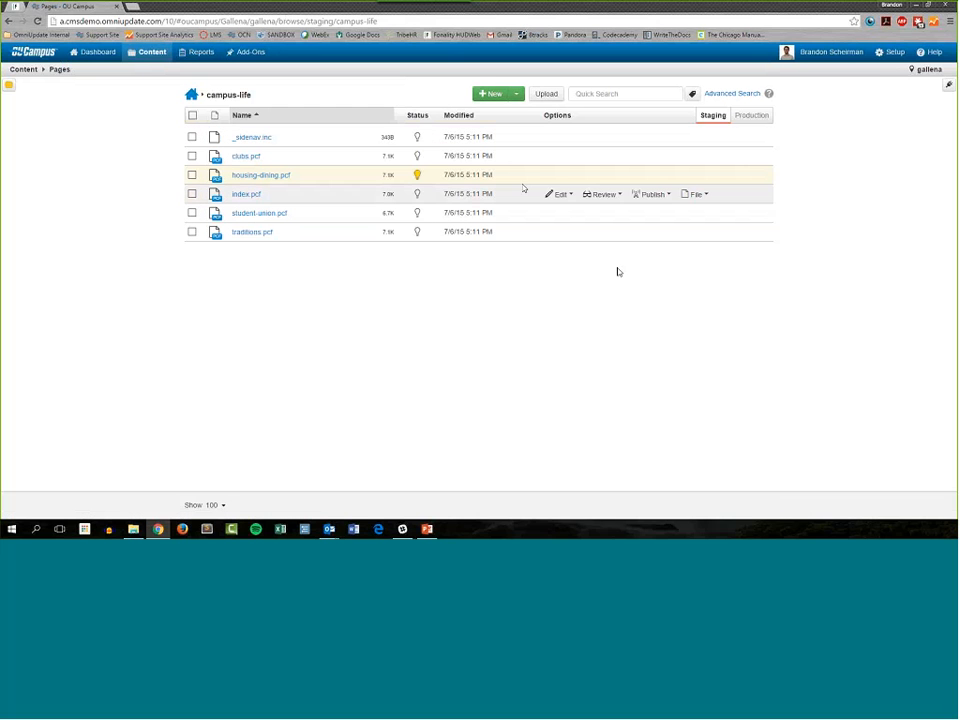
mouse_move(571, 216)
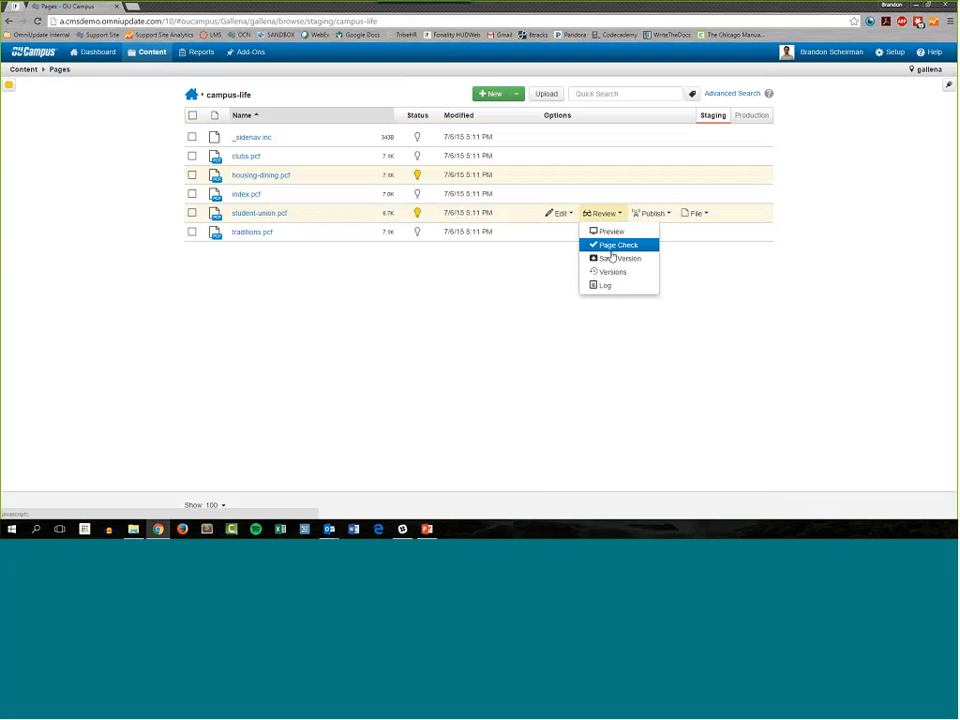
click(575, 259)
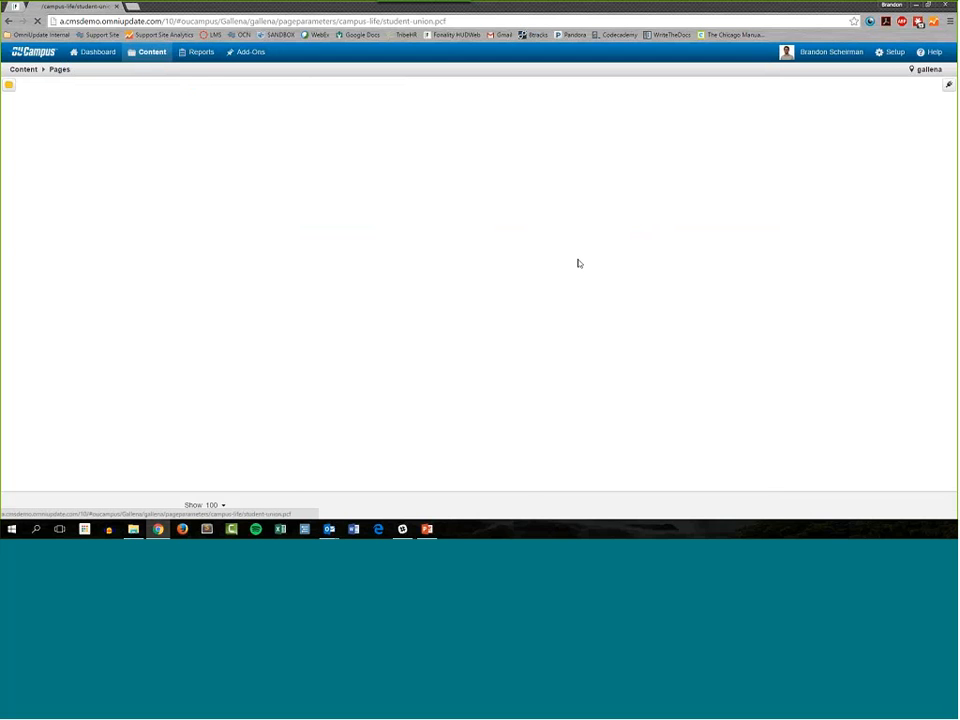
Step: Add the new tag "student life" to the Student Union page
click(430, 228)
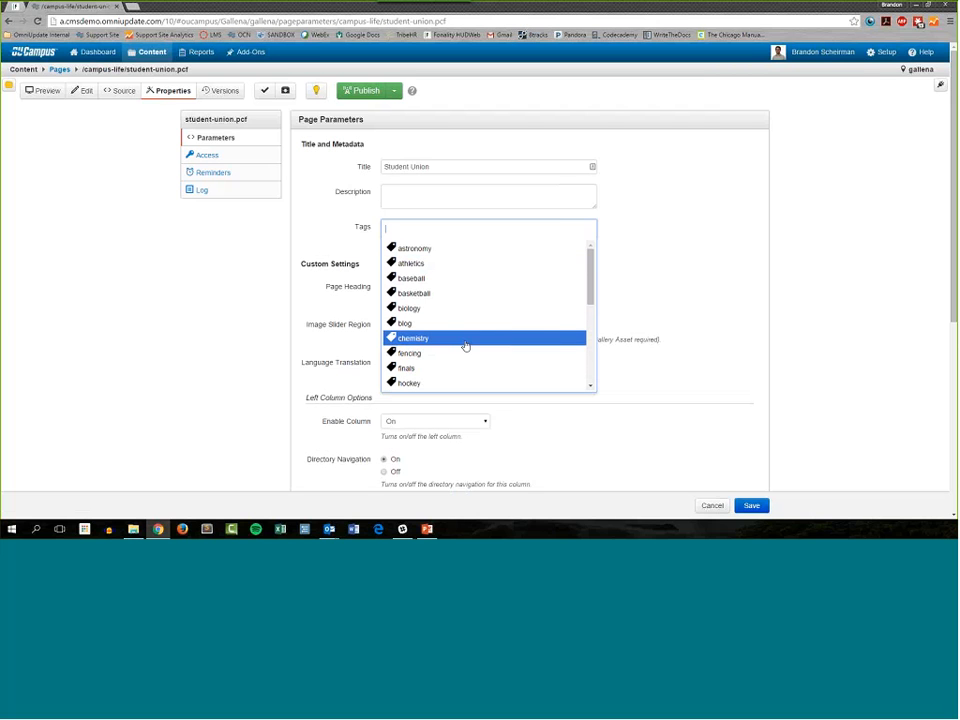
click(768, 278)
click(467, 230)
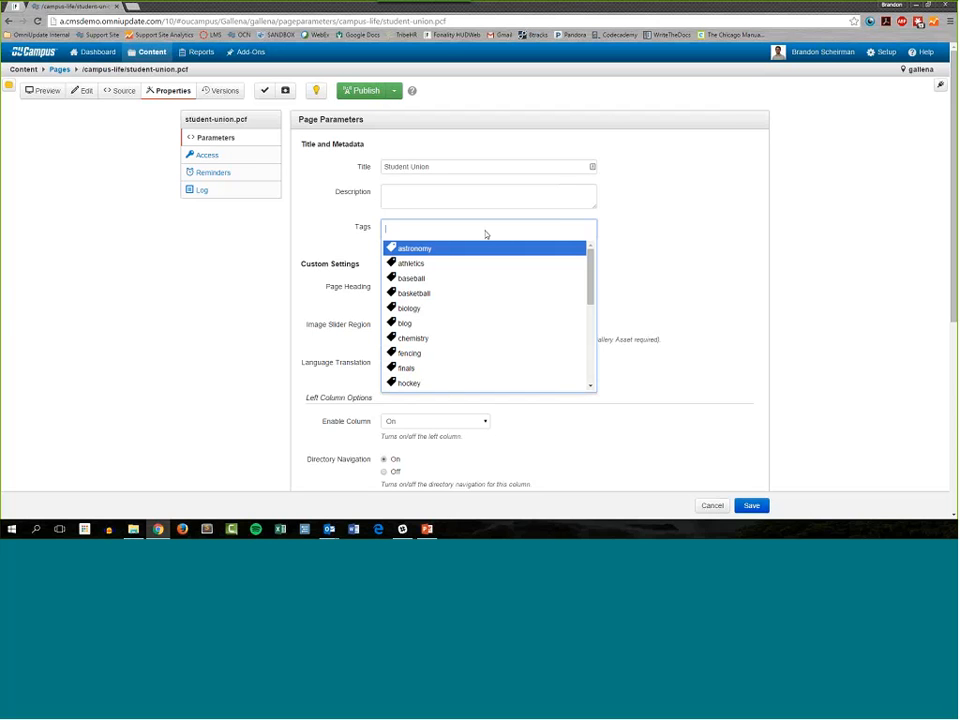
text(st)
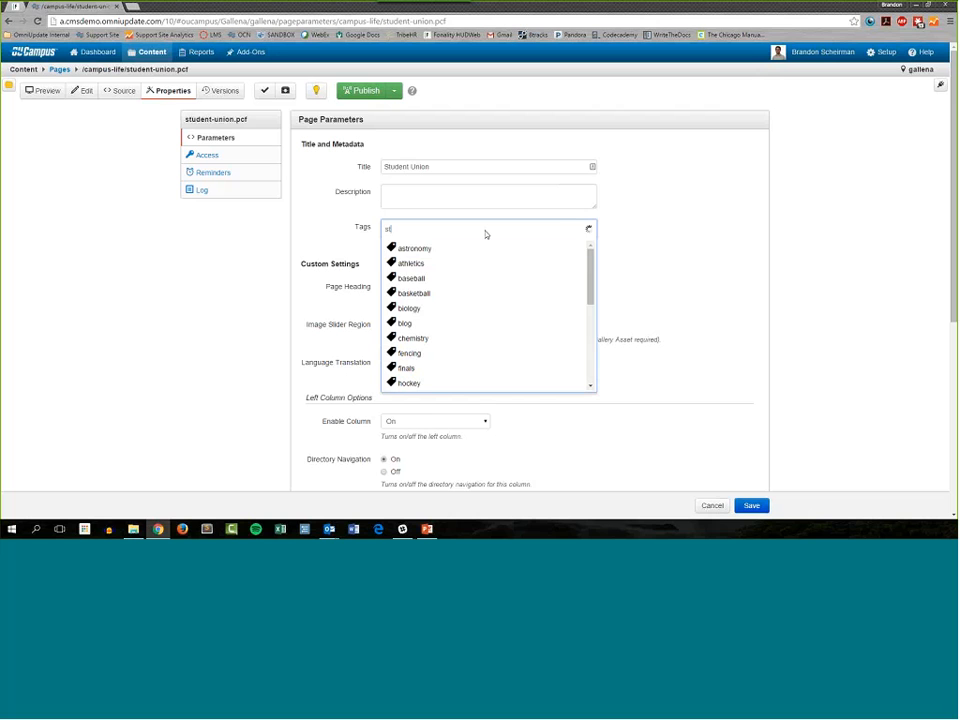
text(udent-life)
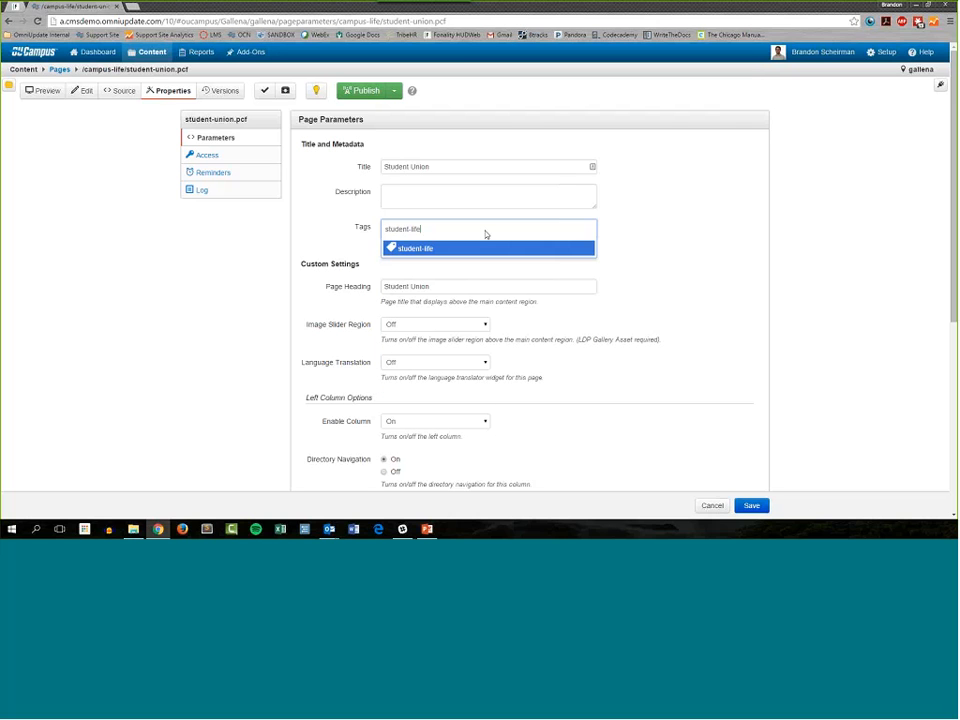
key(BackSpace)
key(BackSpace)
key(BackSpace)
key(BackSpace)
key(BackSpace)
text(life)
key(Return)
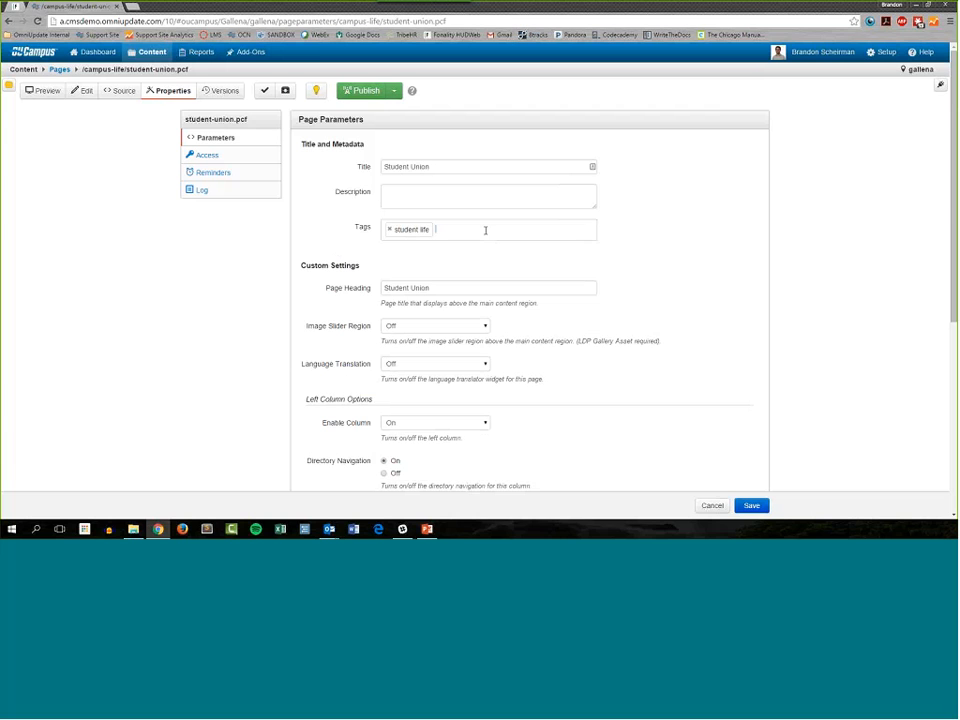
Step: Add the new tag "recreation" and the existing tag "finals" to the Student Union page
text(recre)
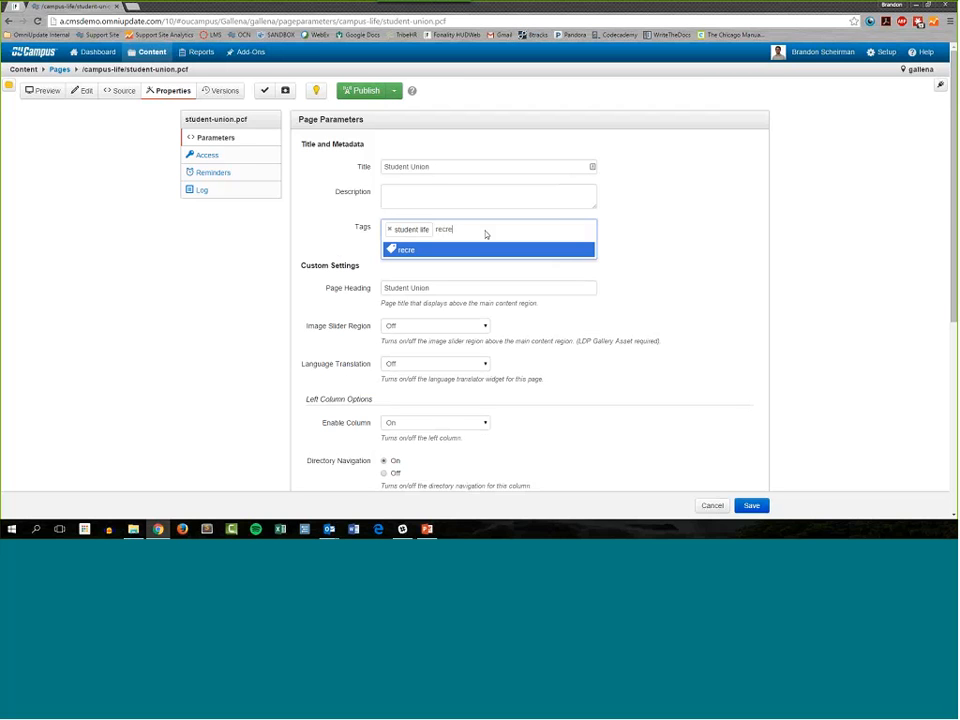
text(ation)
key(Return)
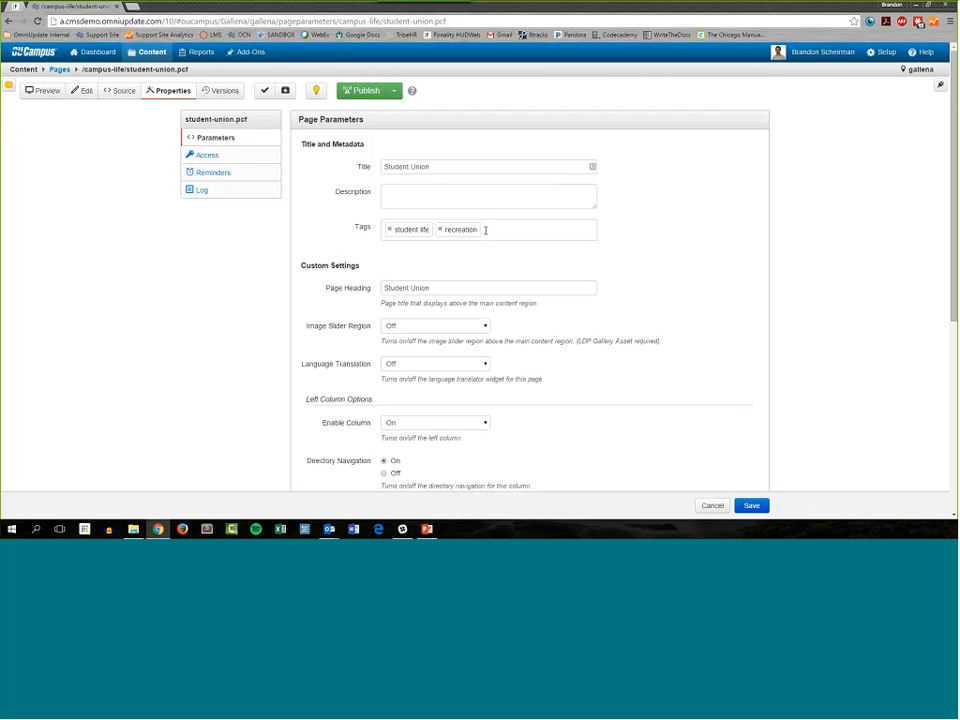
click(504, 230)
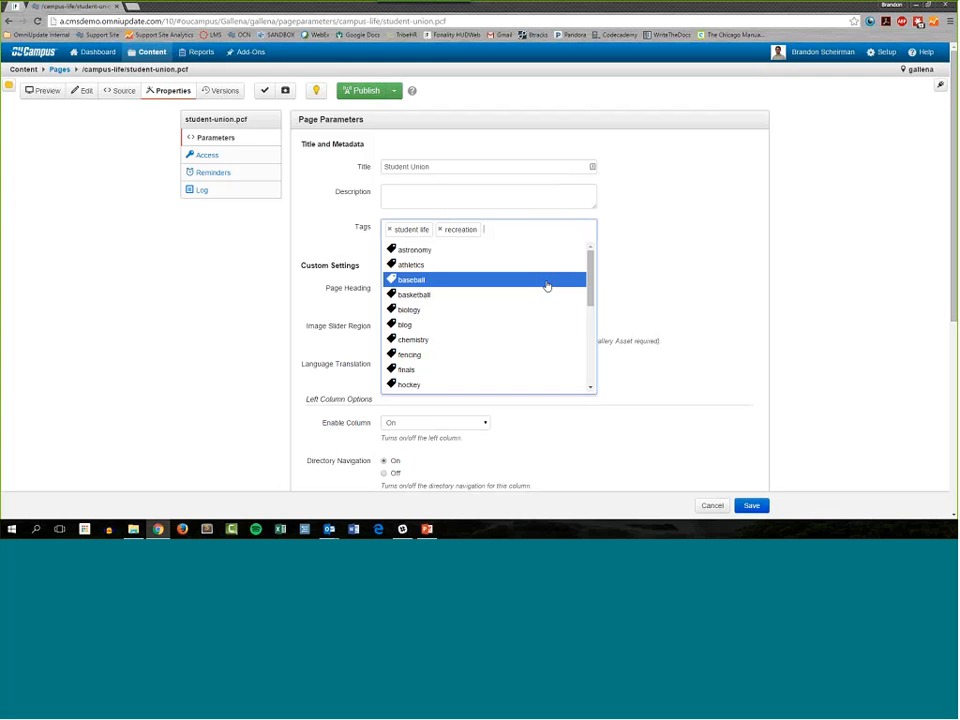
scroll(536, 336, down, 1)
click(512, 320)
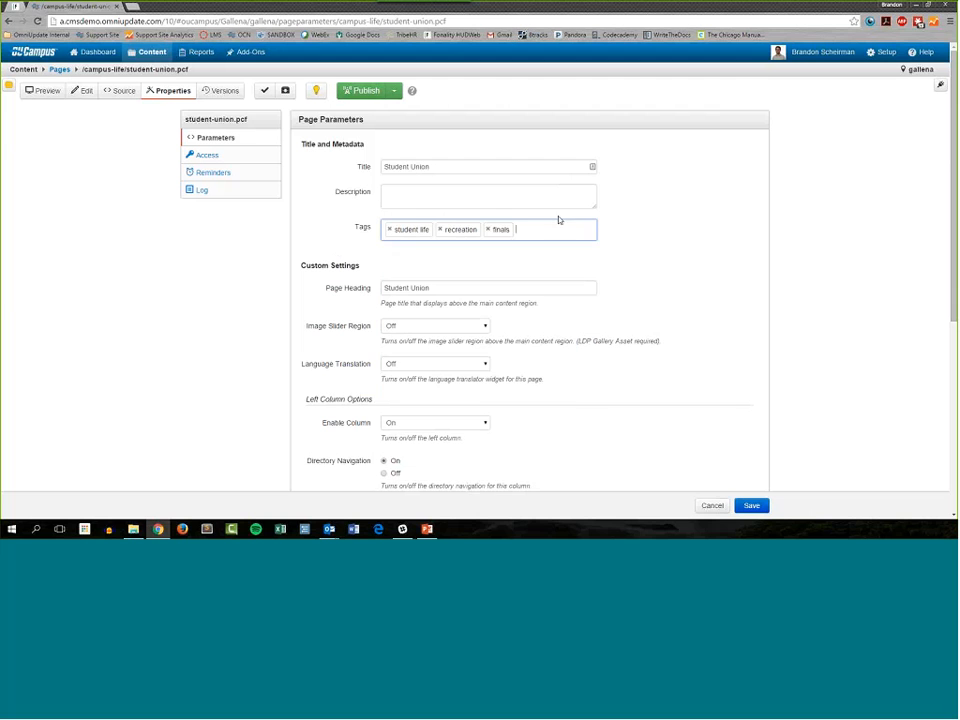
Step: Look through the remaining available tags and add the new tag "studying" to the Student Union page
click(557, 228)
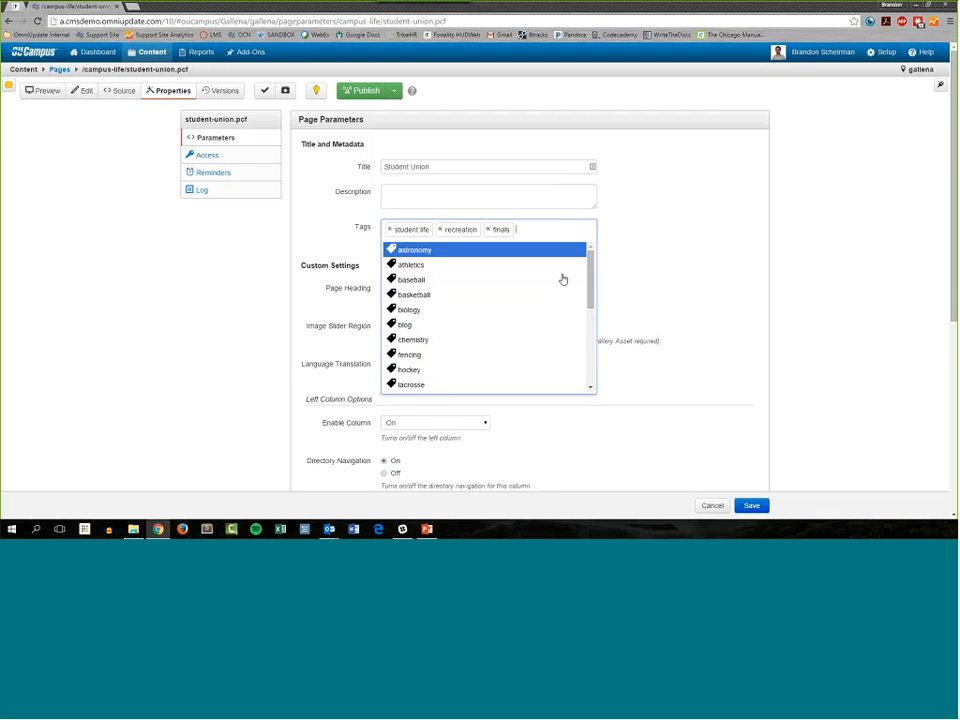
scroll(525, 323, down, 5)
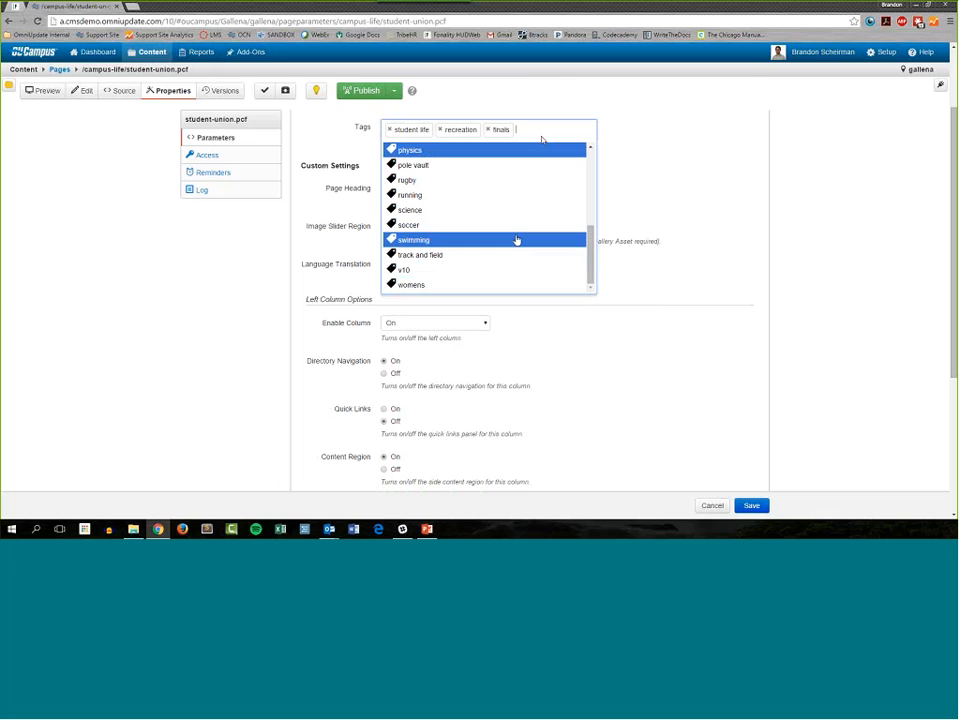
click(544, 130)
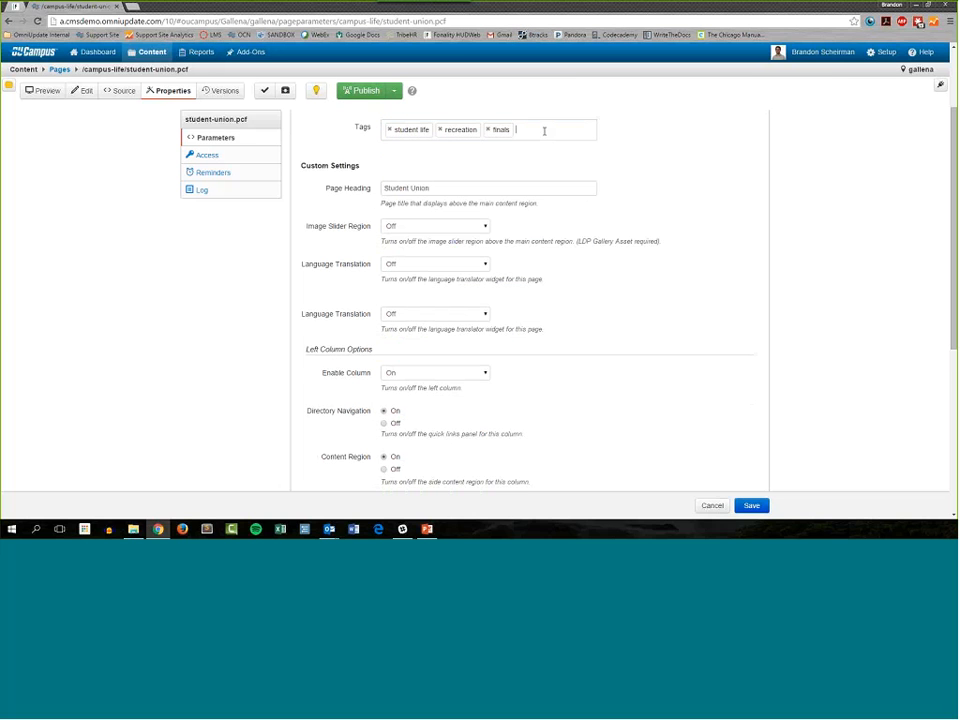
scroll(544, 130, up, 2)
text(study)
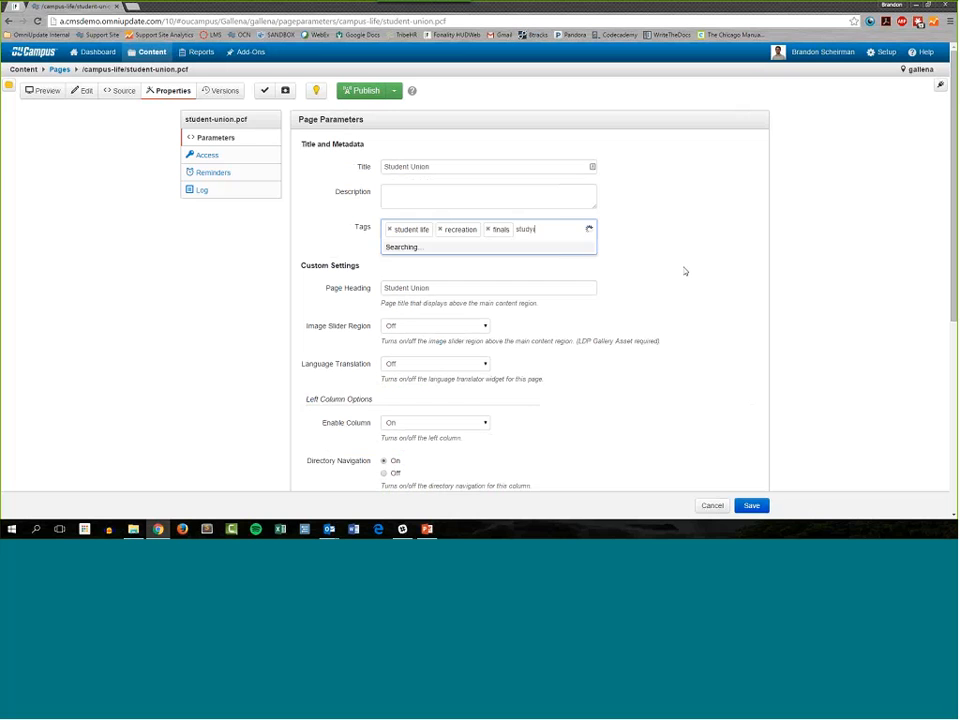
text(ing)
key(Return)
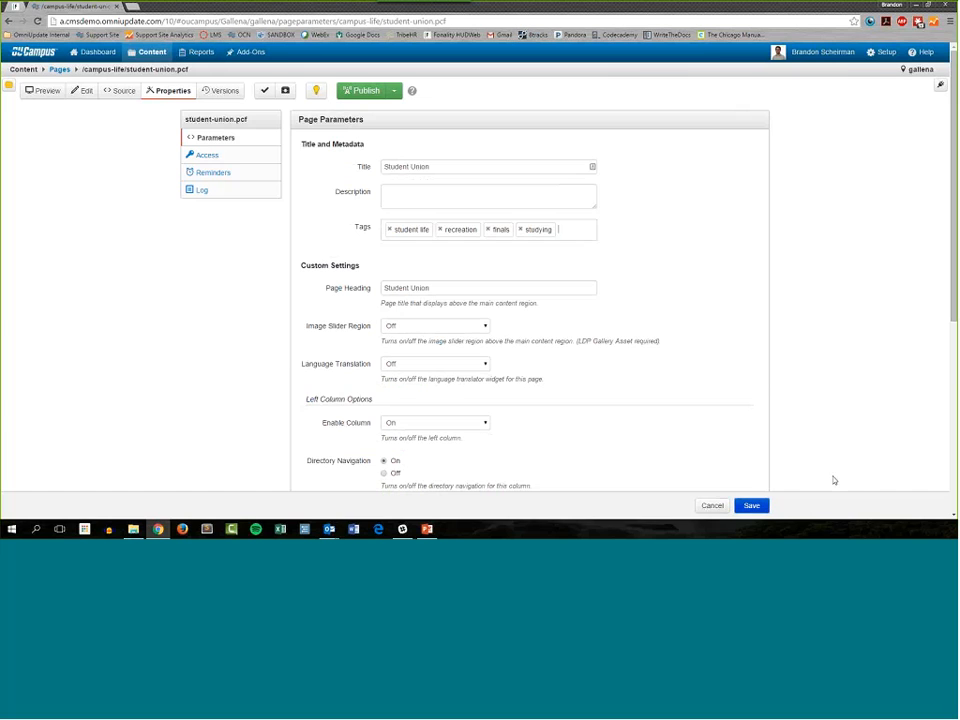
Step: Save the Student Union page's parameters and reopen its properties to check the tags
click(752, 505)
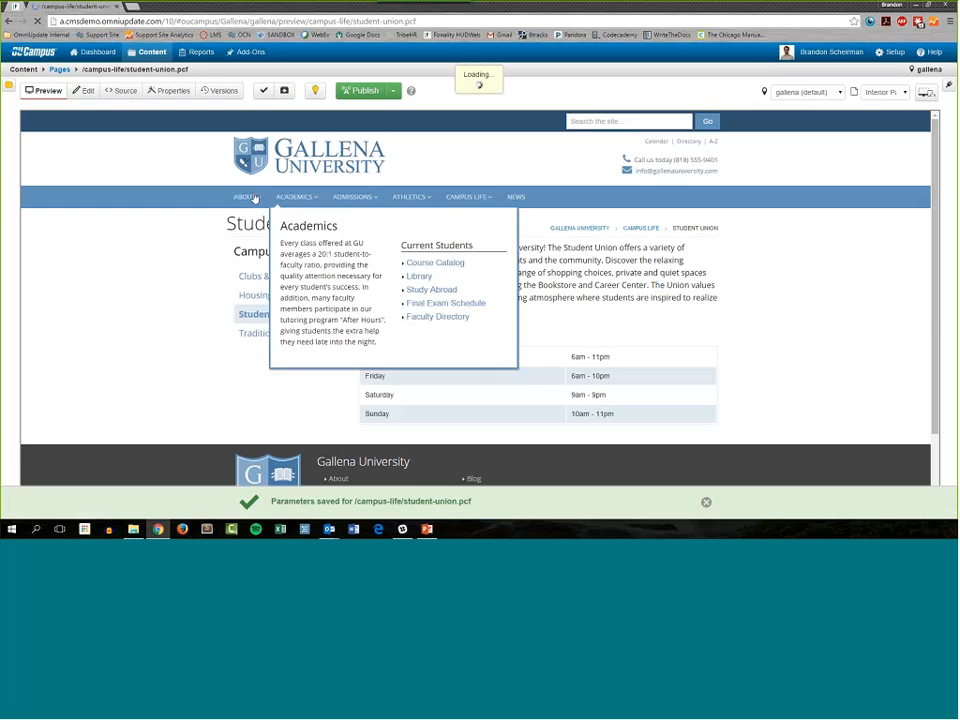
click(706, 502)
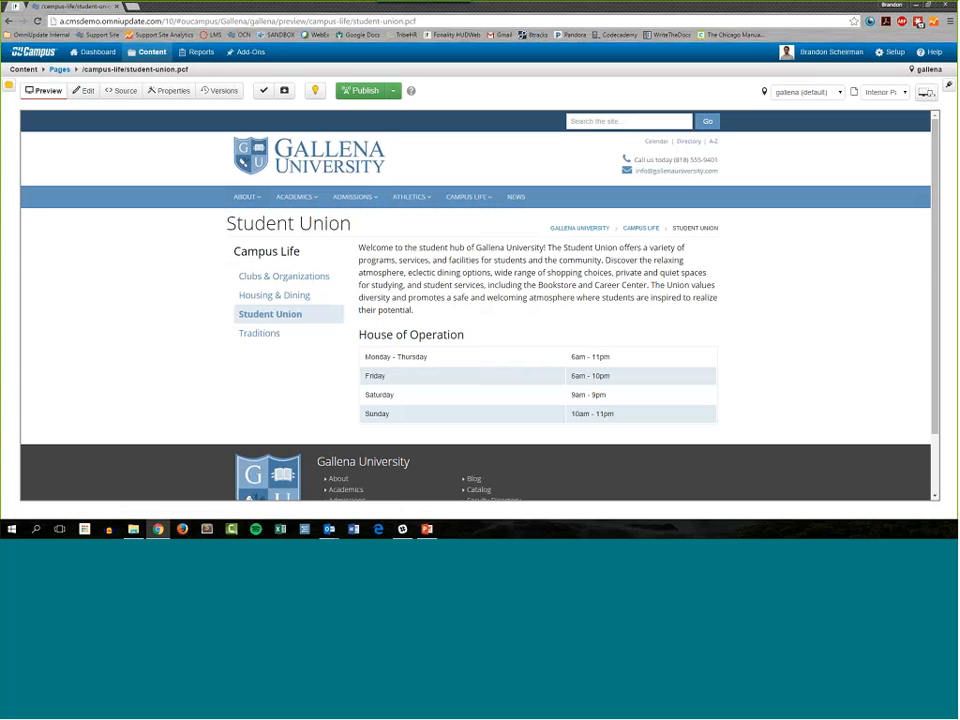
click(123, 91)
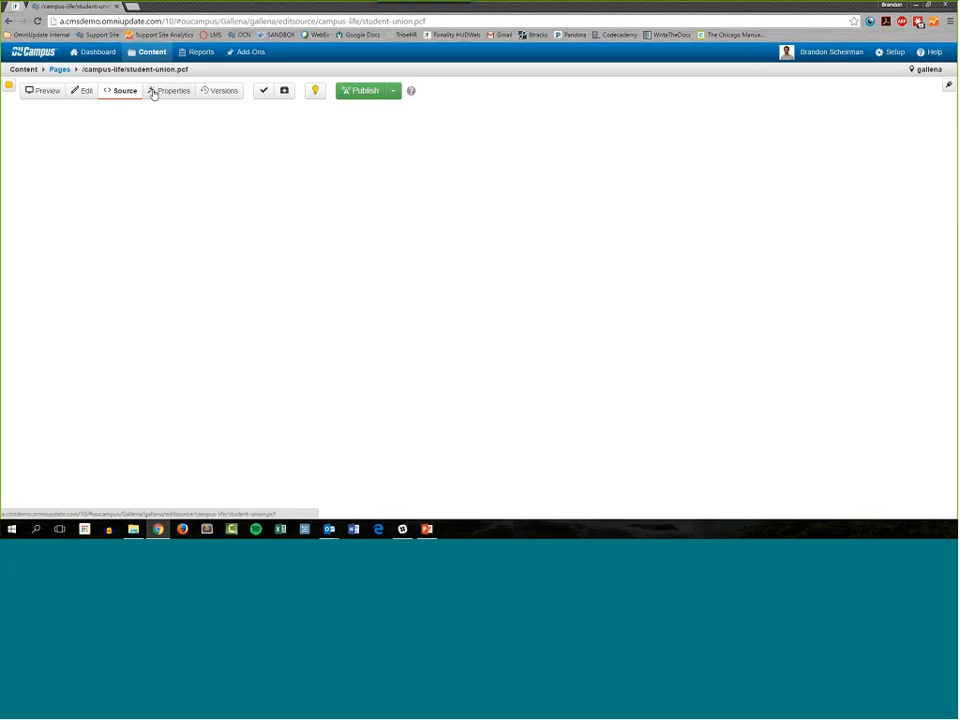
click(153, 92)
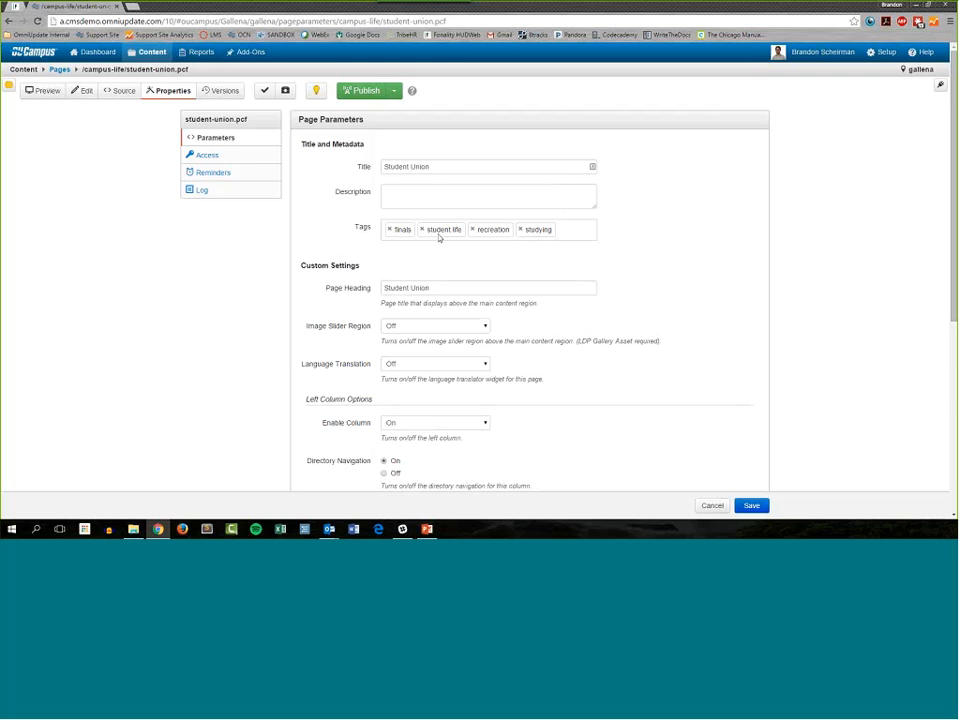
Step: Open the properties of housing-dining.pcf in the campus-life folder and add the existing tag "studying"
click(58, 69)
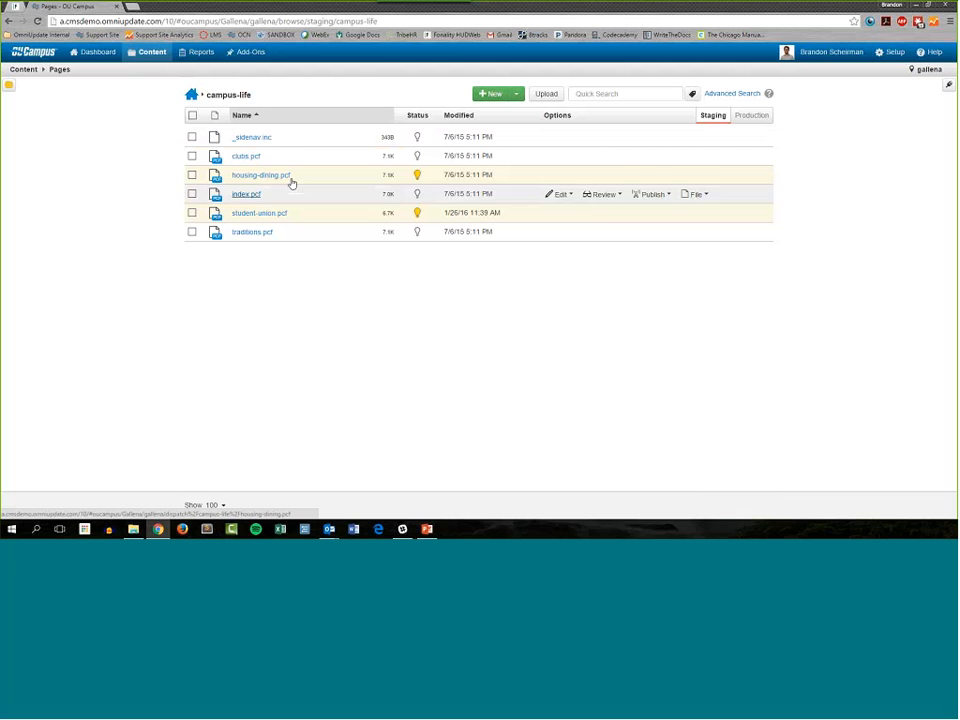
mouse_move(549, 181)
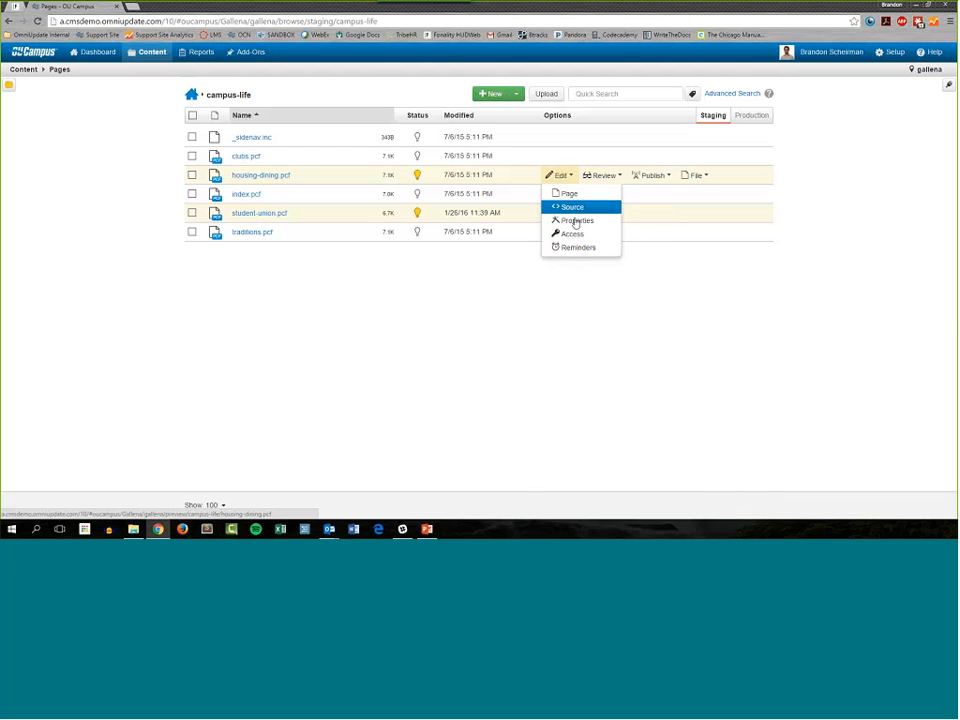
click(586, 222)
click(480, 230)
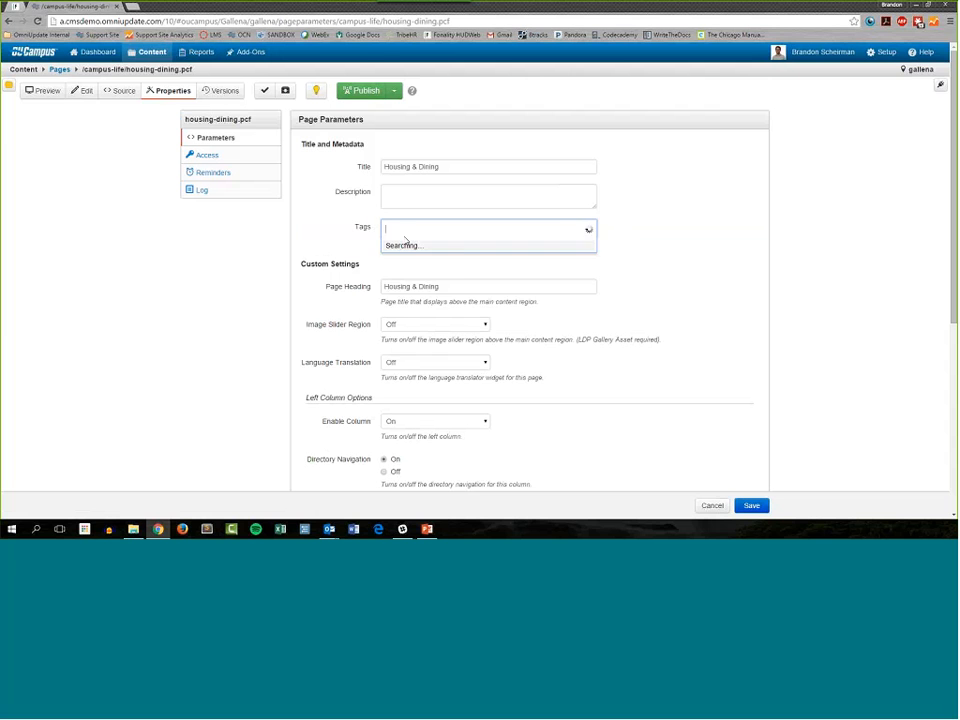
scroll(527, 280, down, 1)
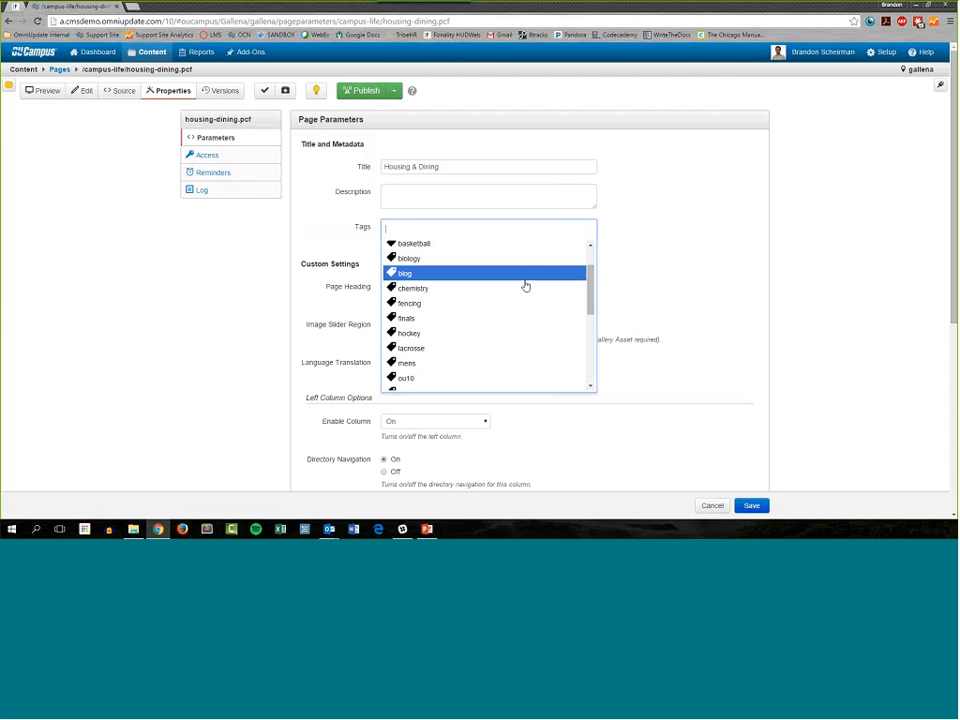
scroll(514, 338, down, 3)
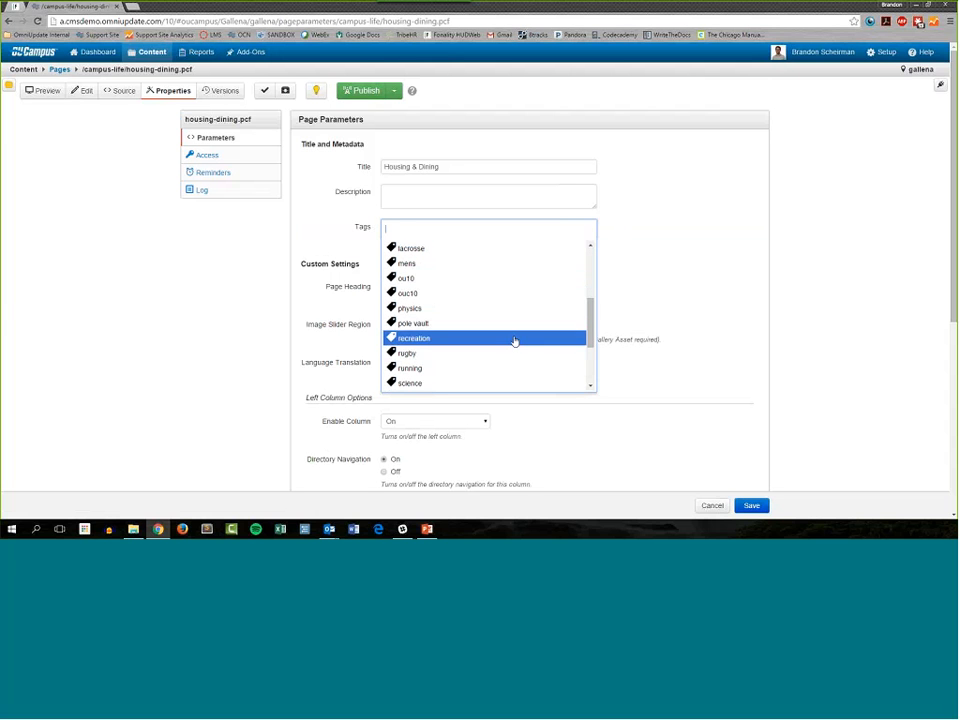
scroll(450, 355, down, 1)
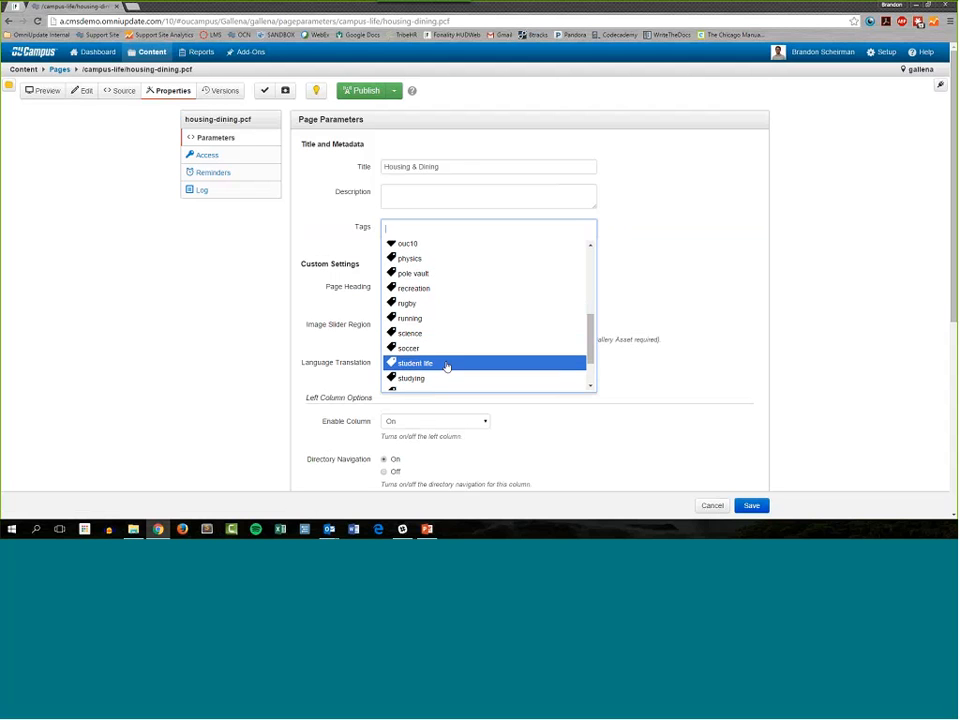
click(446, 378)
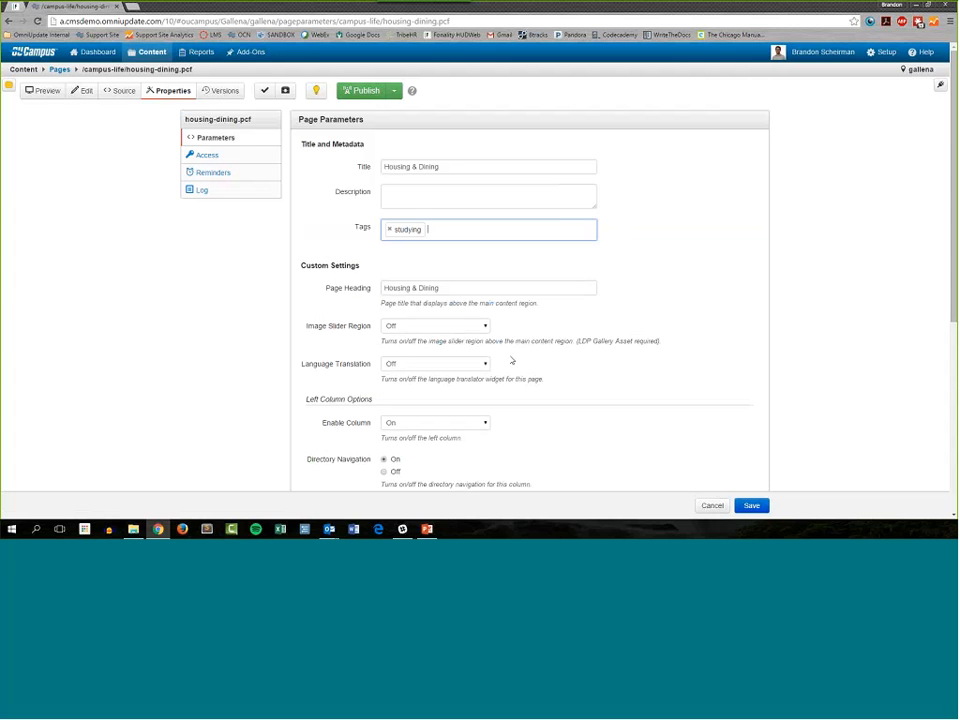
Step: Add the existing tag "finals" to the Housing & Dining page and save its parameters
click(463, 233)
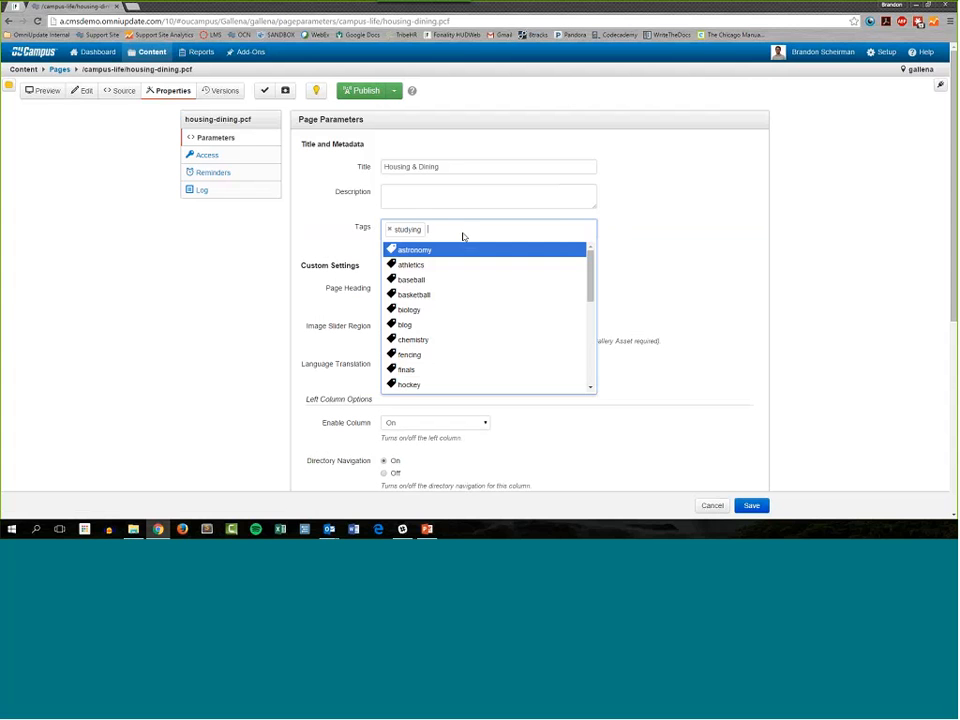
scroll(515, 330, down, 1)
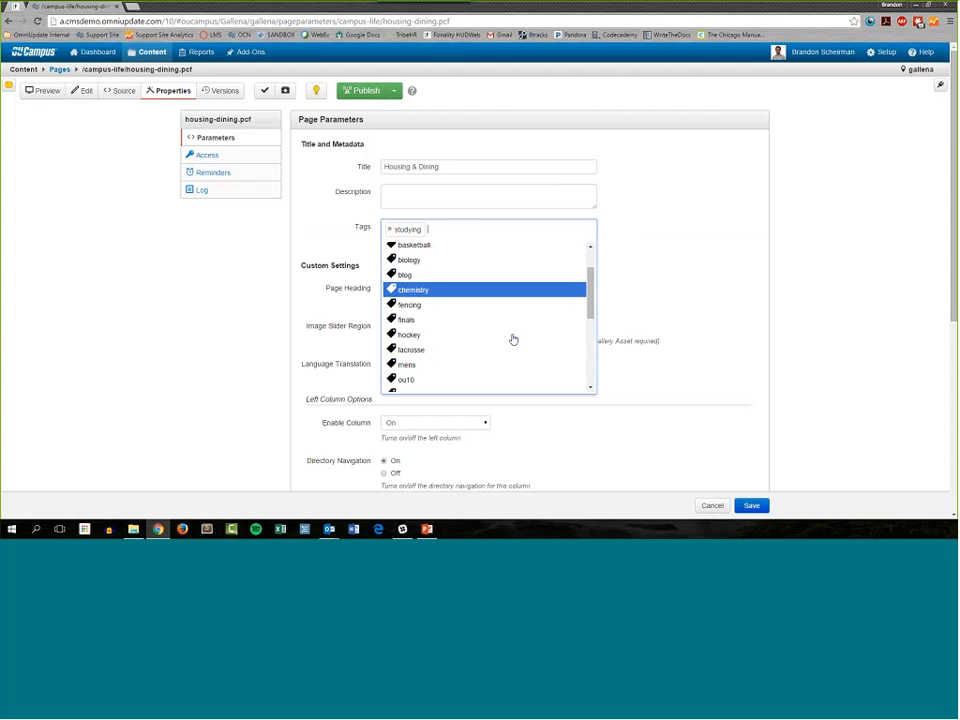
click(430, 322)
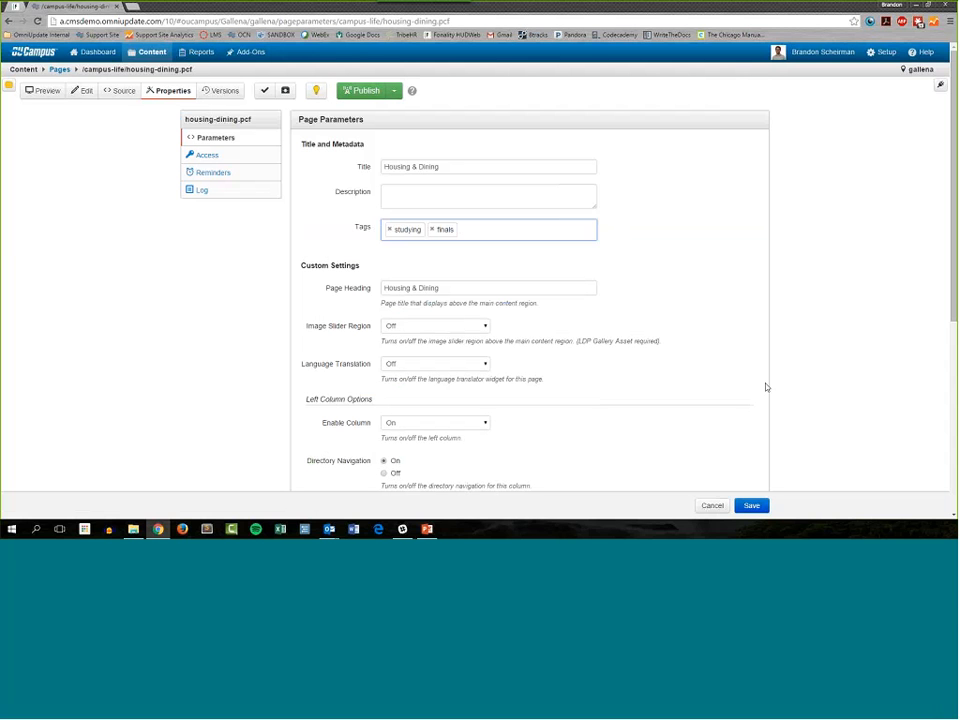
click(754, 507)
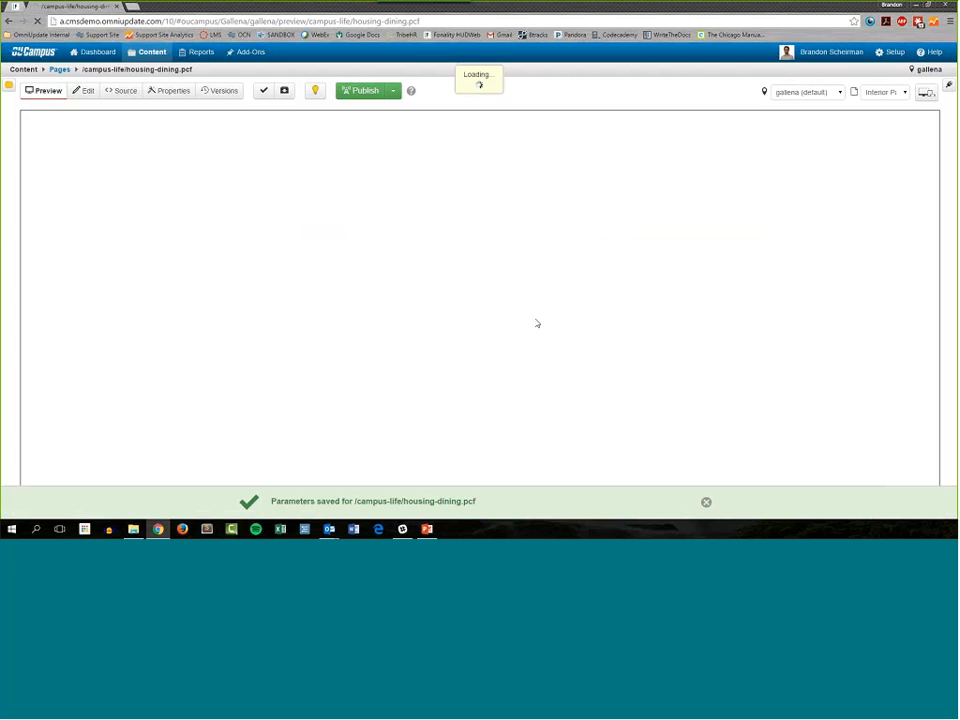
click(706, 502)
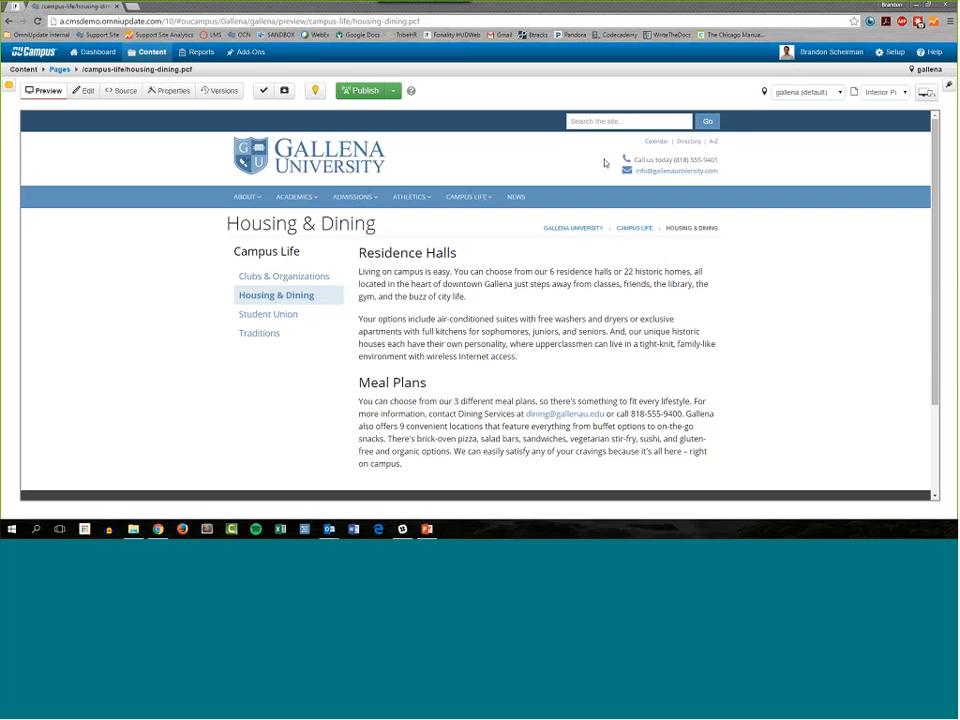
Step: Open the account-level tag setup and look through the list of tags and collections
click(882, 57)
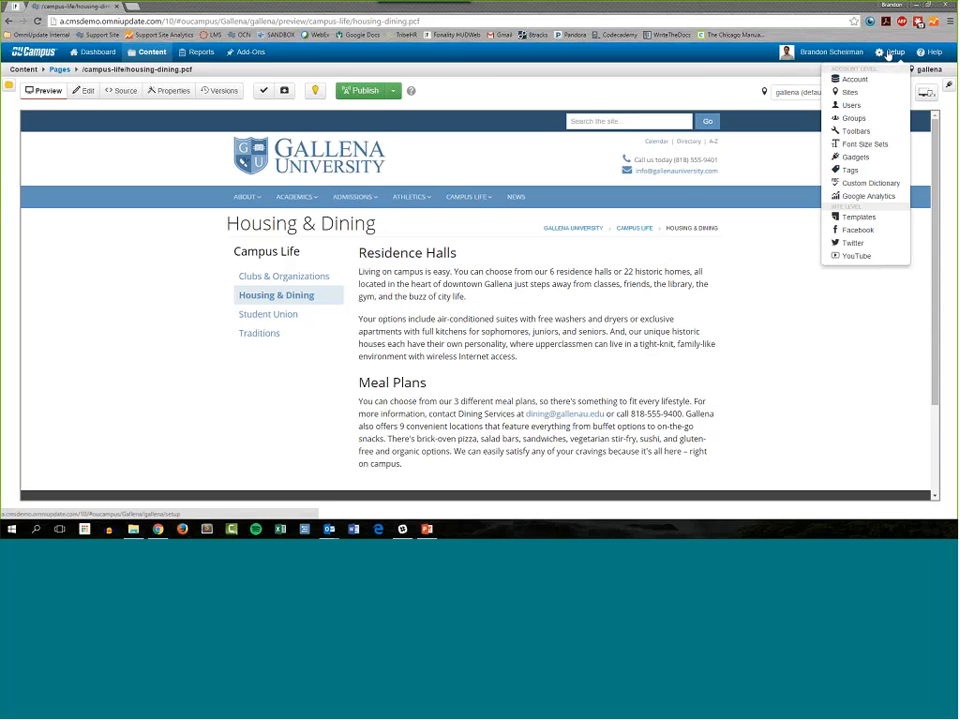
click(869, 173)
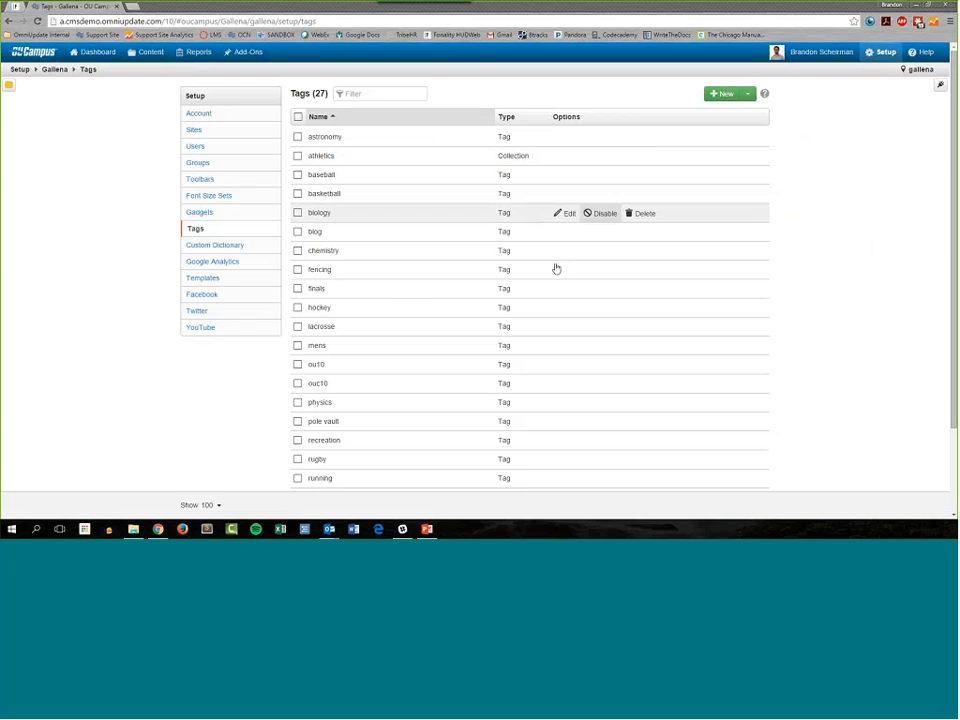
scroll(500, 268, down, 1)
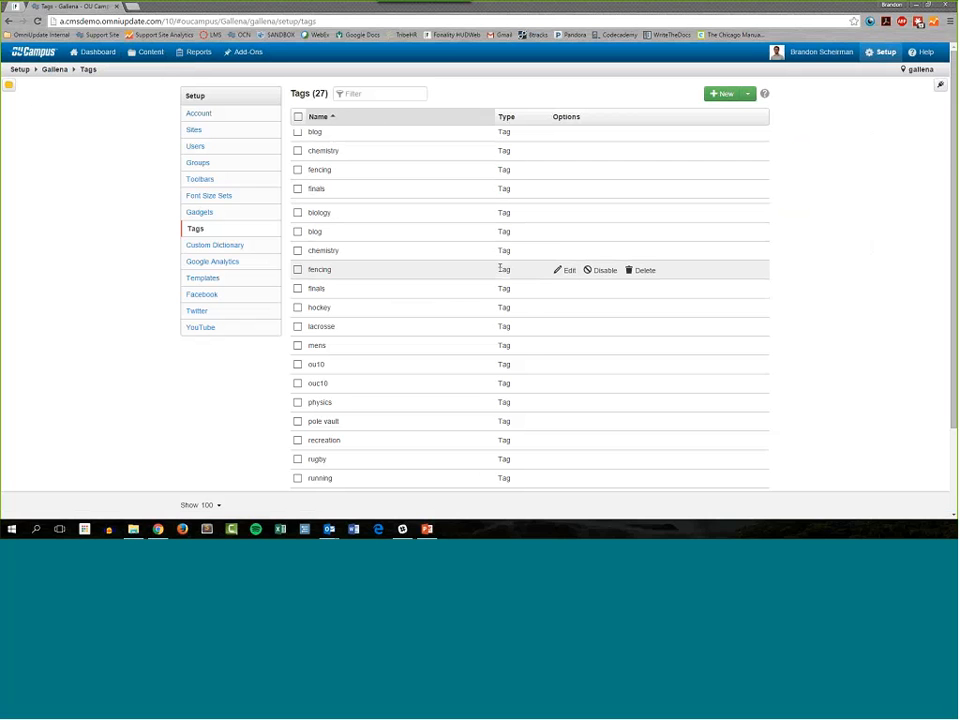
scroll(560, 300, down, 2)
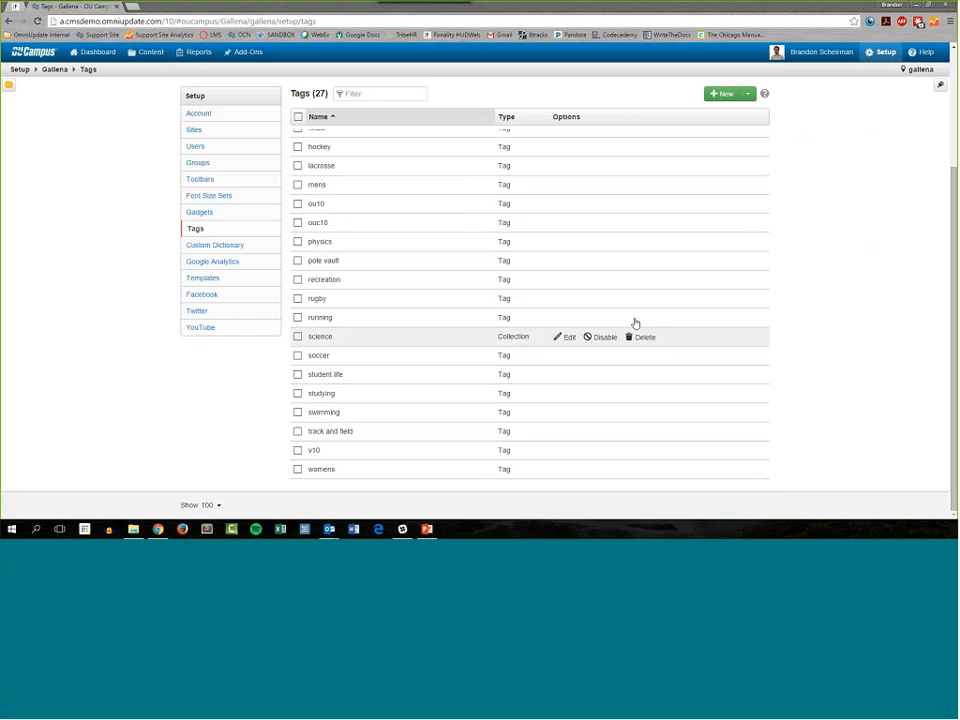
scroll(546, 279, up, 3)
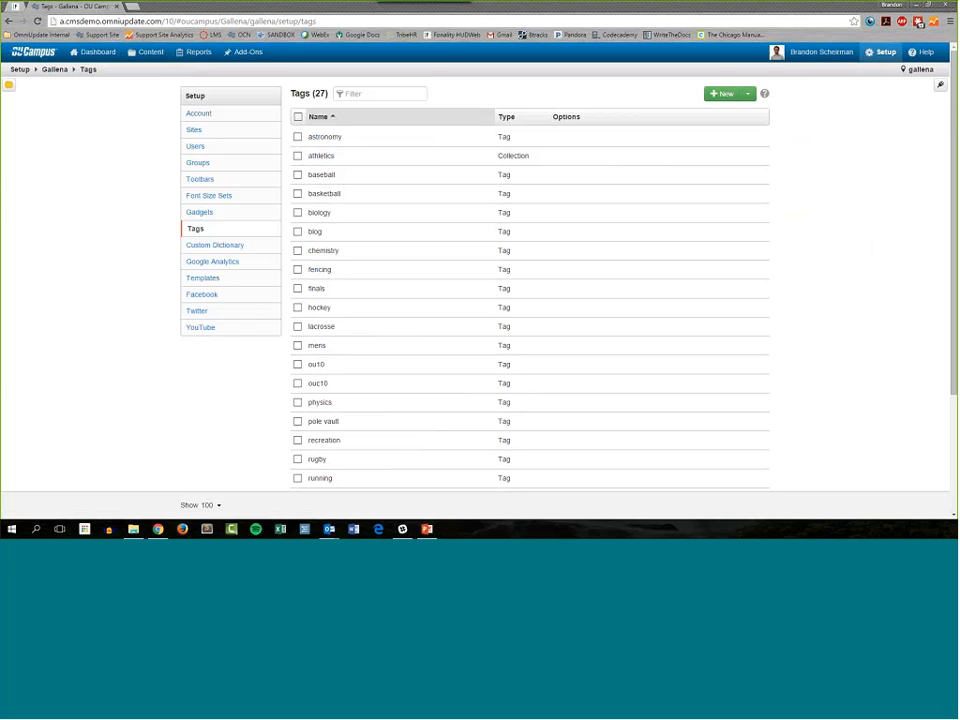
mouse_move(518, 199)
mouse_move(540, 164)
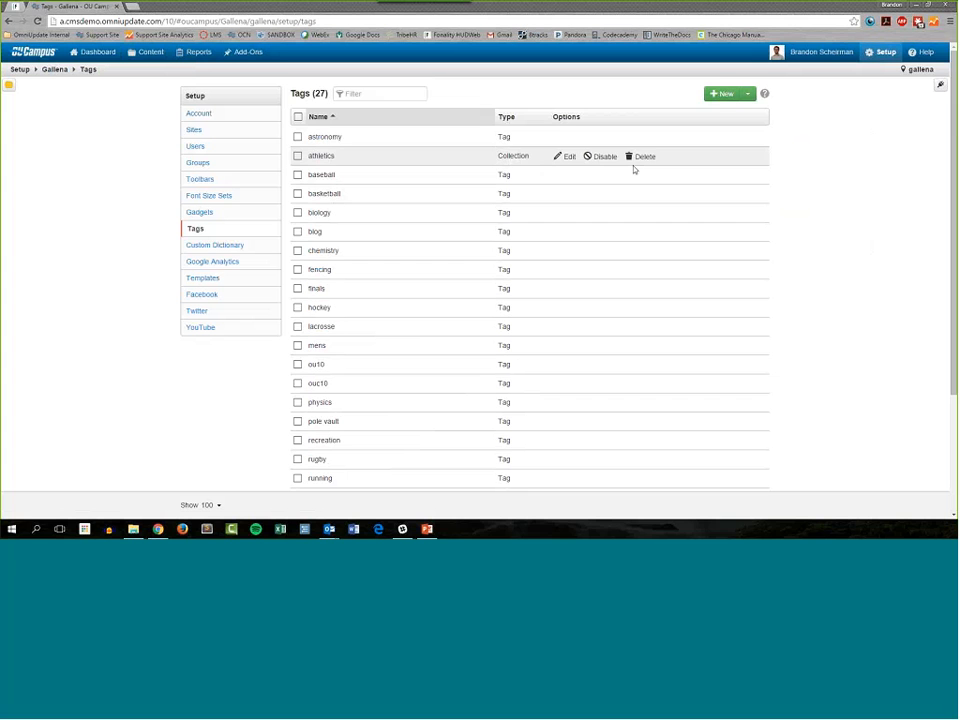
Step: Create a new tag named "academics" in the account's tag setup
click(720, 94)
click(437, 131)
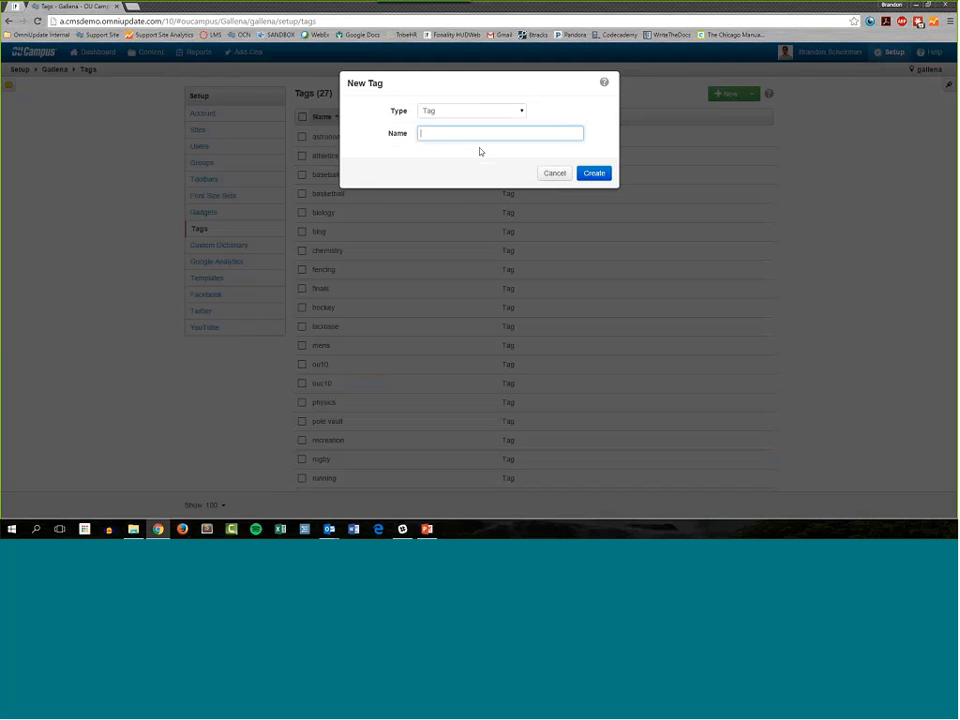
text(ad)
key(BackSpace)
key(BackSpace)
text(academics)
click(597, 175)
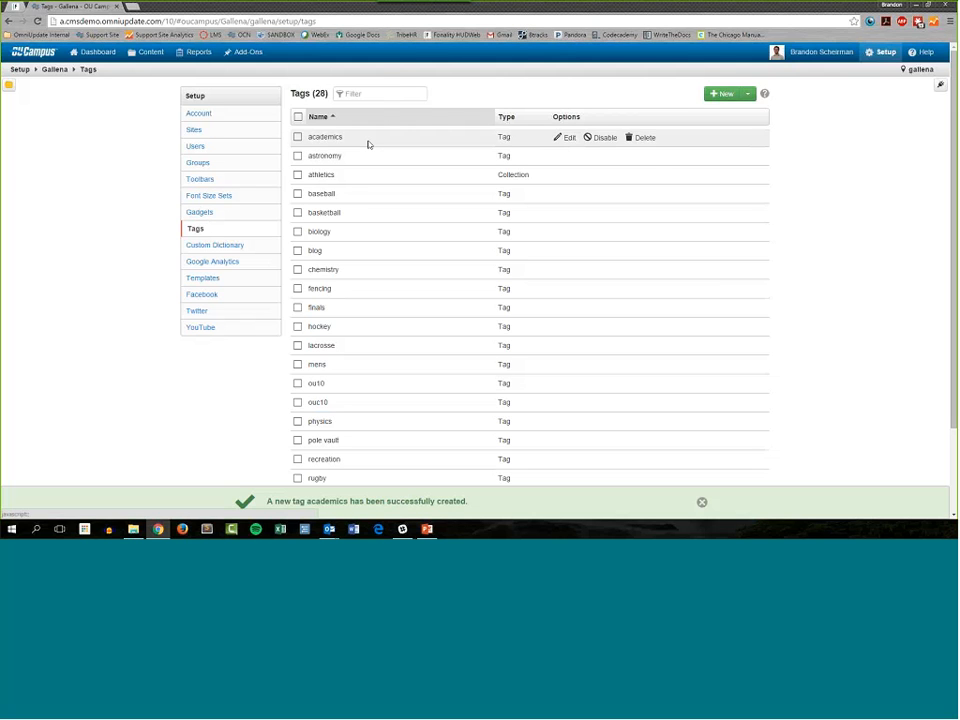
click(724, 94)
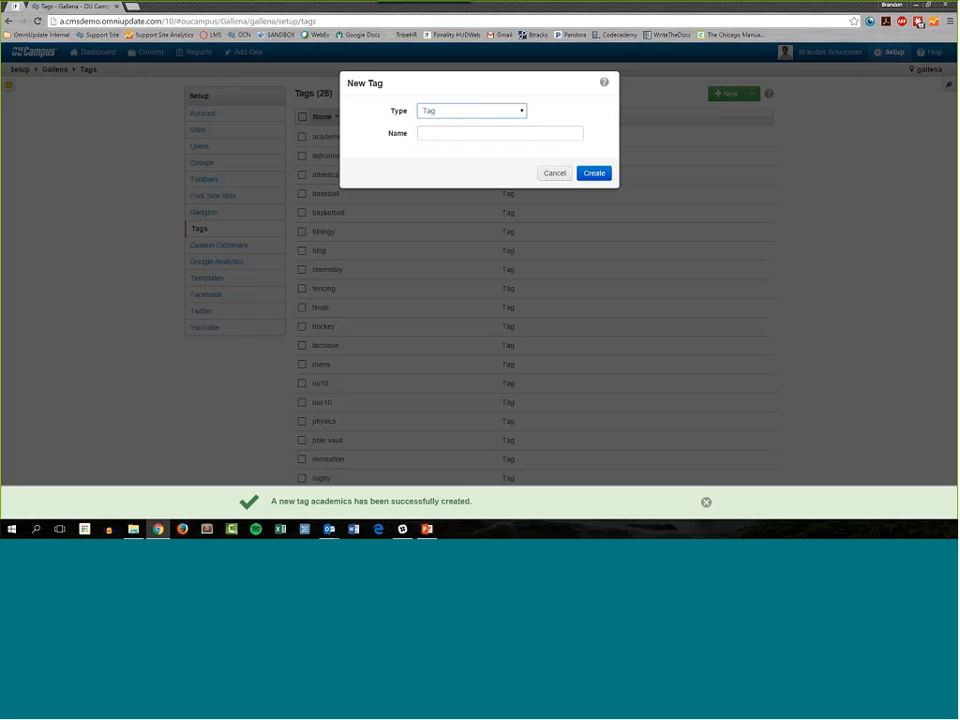
click(555, 174)
mouse_move(642, 148)
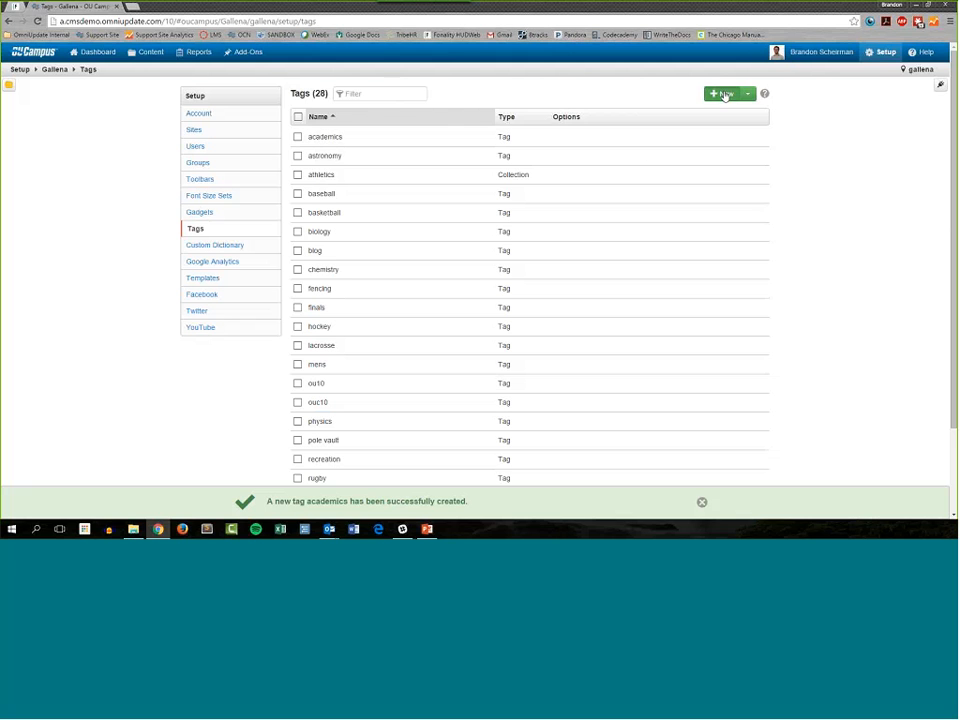
Step: Start a new tag of type Collection and name it "School Stuff"
click(721, 94)
click(470, 111)
click(455, 132)
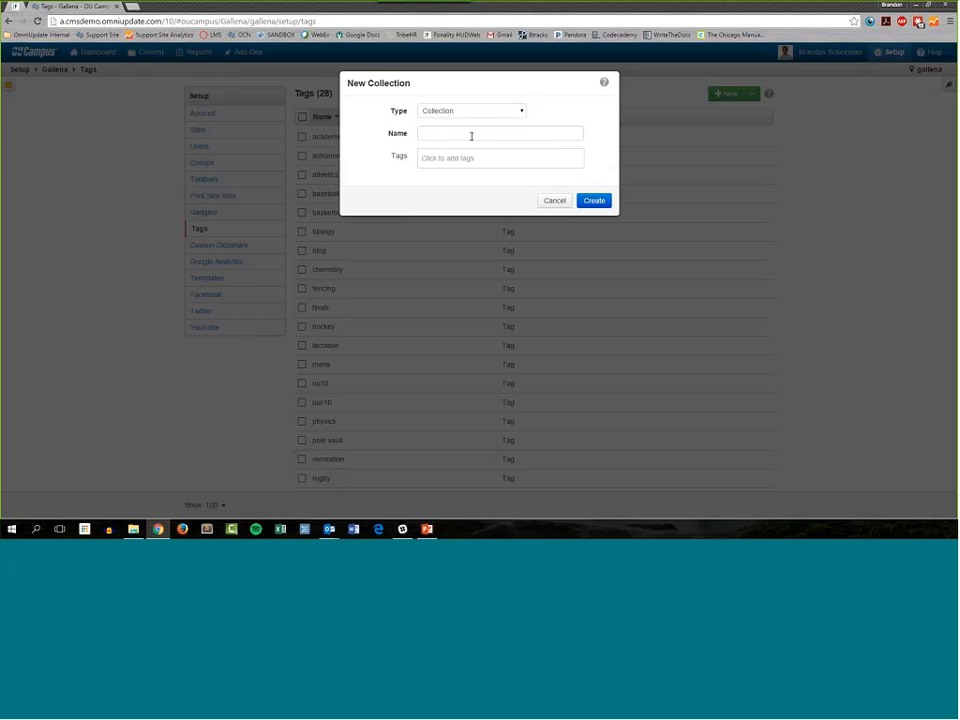
click(470, 136)
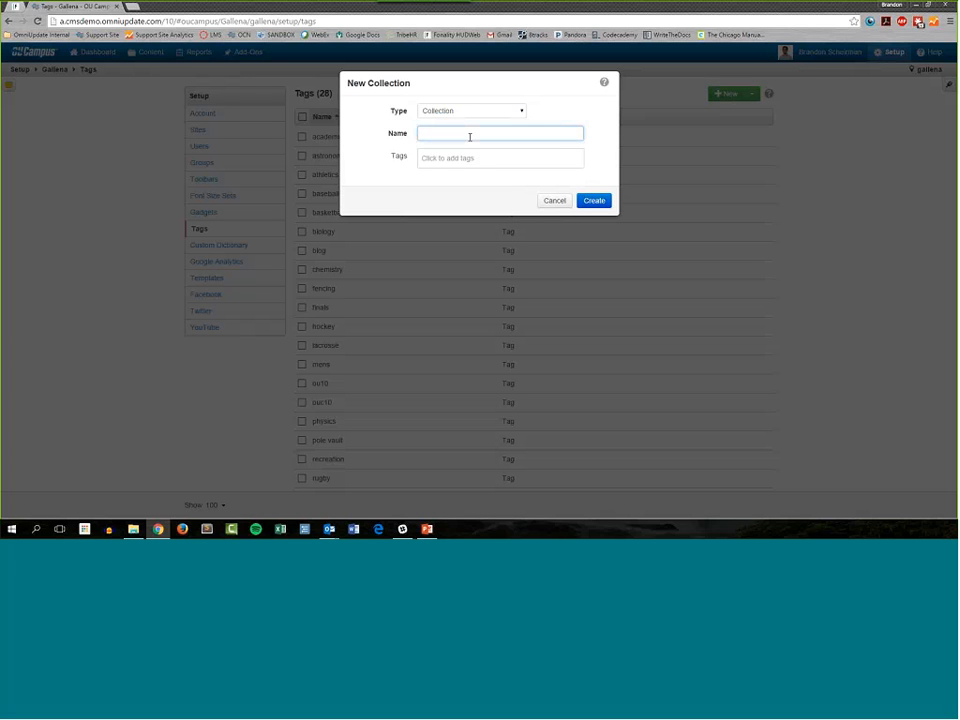
text(School Stuff)
Step: Add the tags academics, finals and studying to the School Stuff collection and create it
click(488, 158)
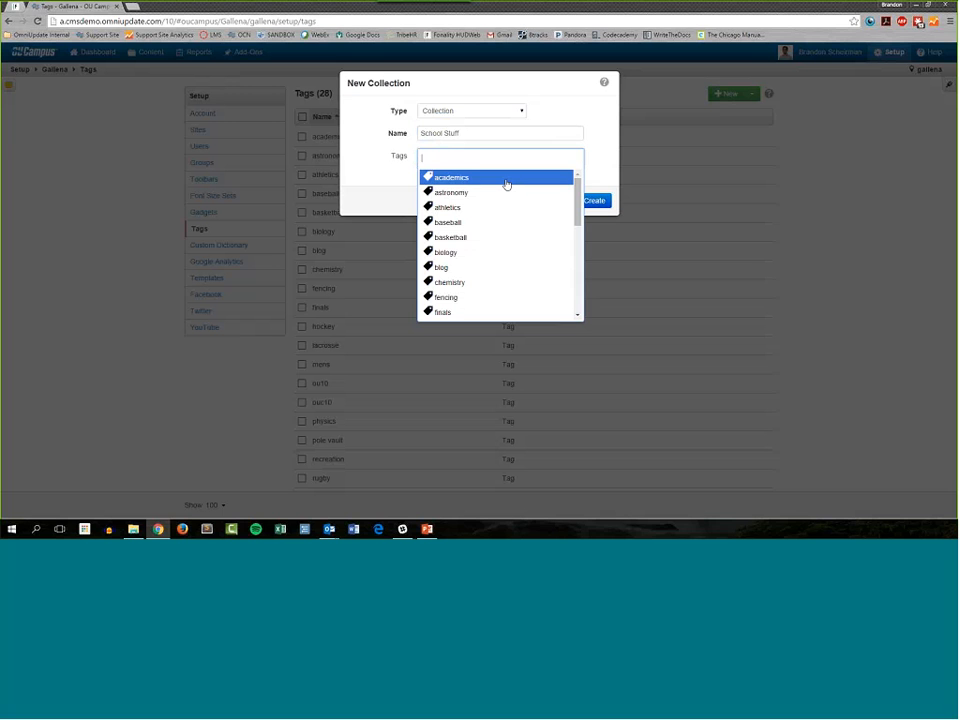
click(460, 183)
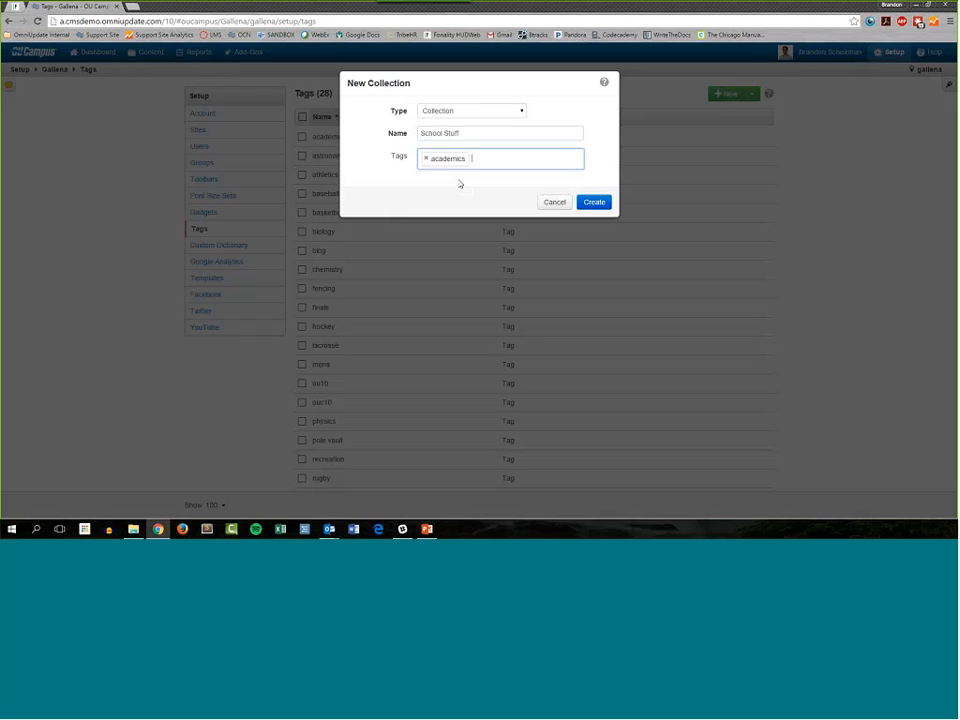
click(500, 162)
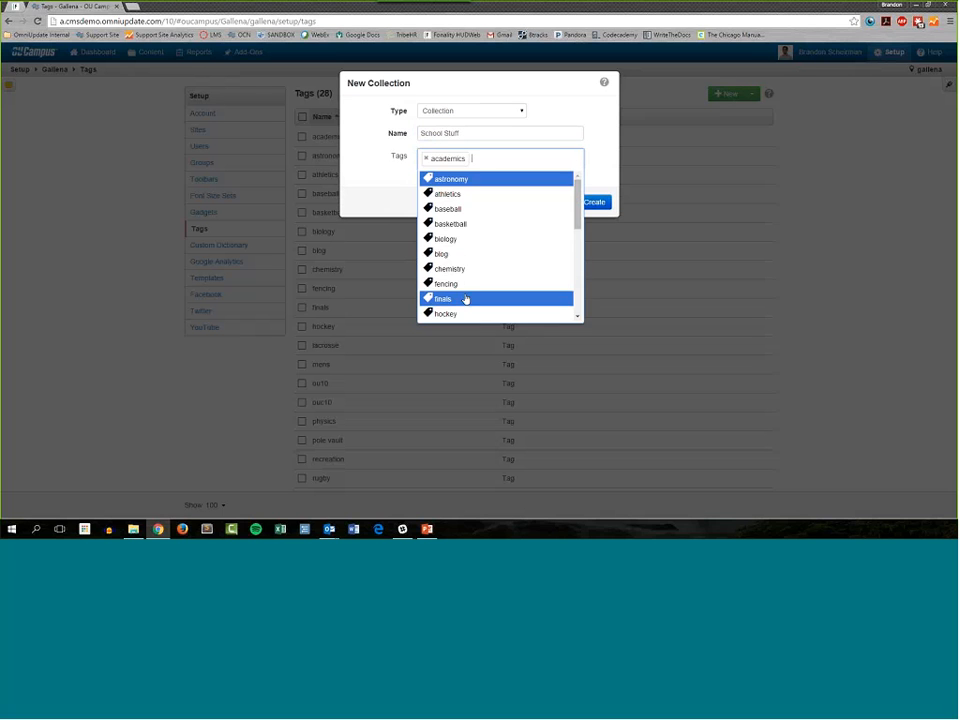
click(463, 298)
click(510, 161)
scroll(493, 280, down, 5)
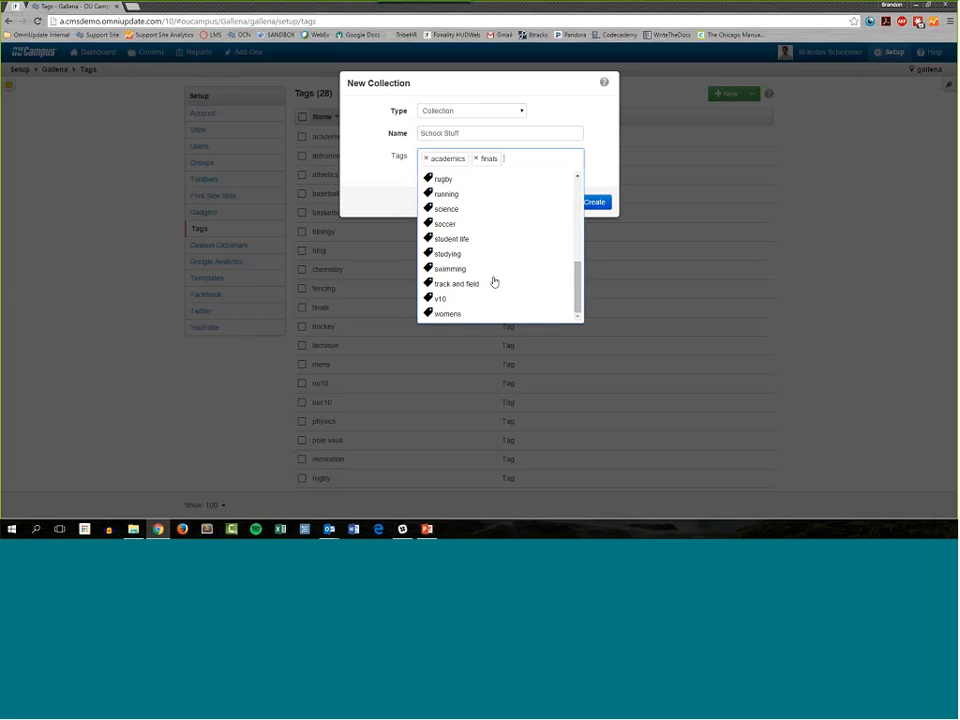
click(460, 255)
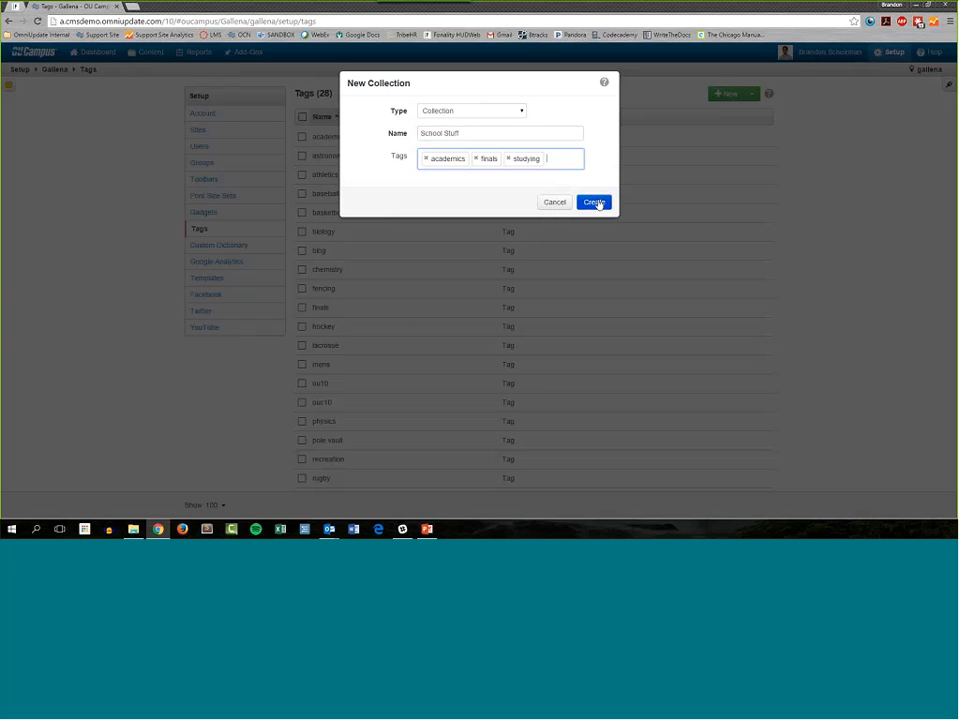
click(595, 203)
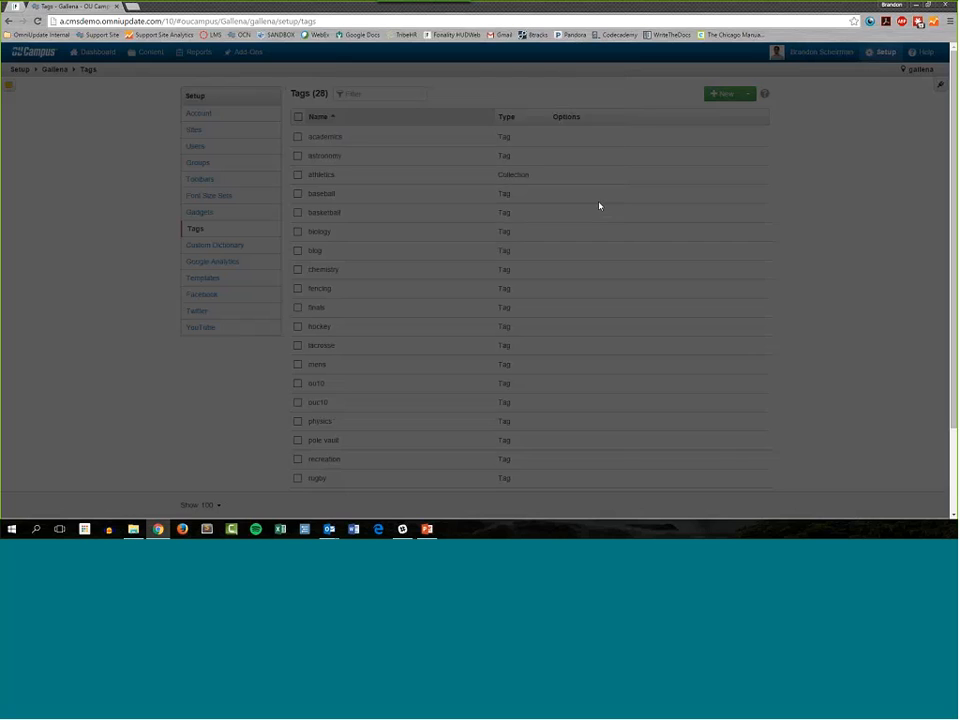
scroll(583, 203, down, 4)
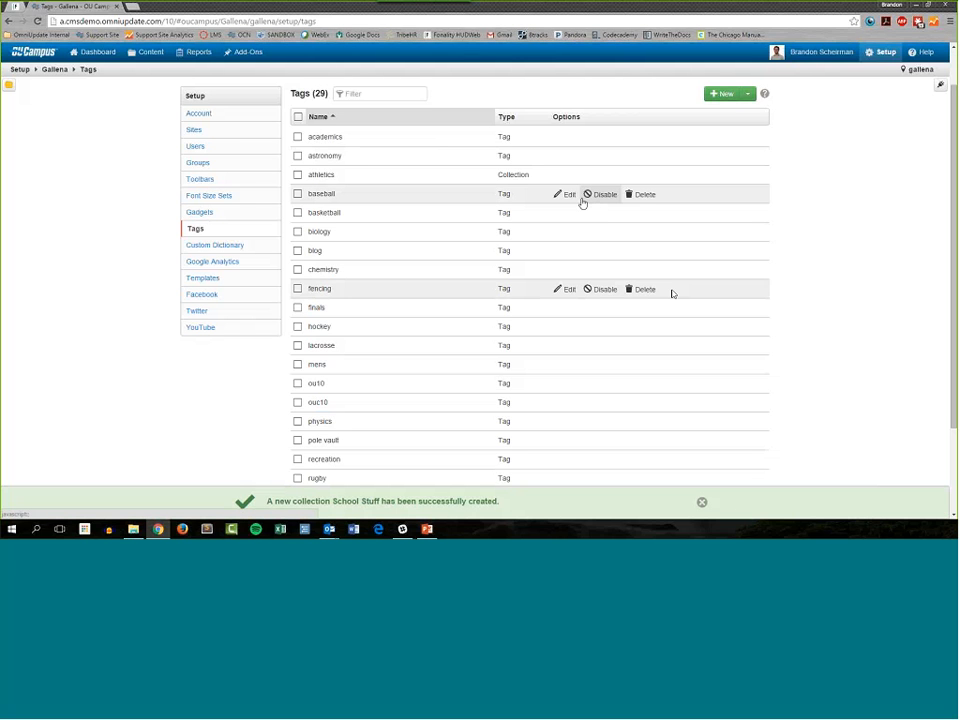
Step: Find the School Stuff collection in the account's tag list and check its entry
drag(360, 319, 308, 323)
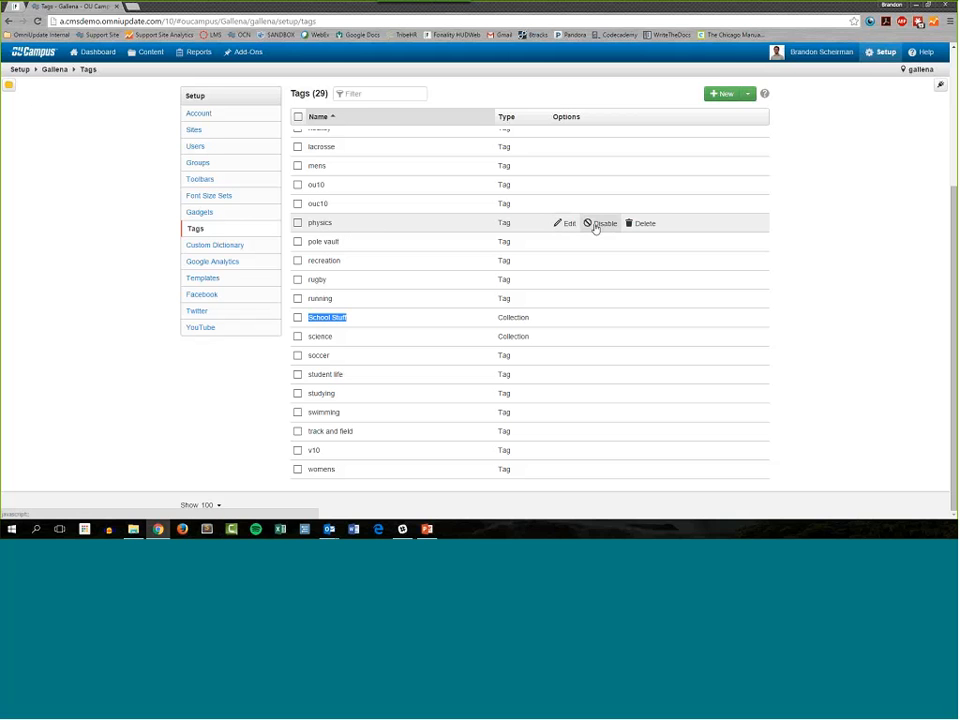
click(806, 248)
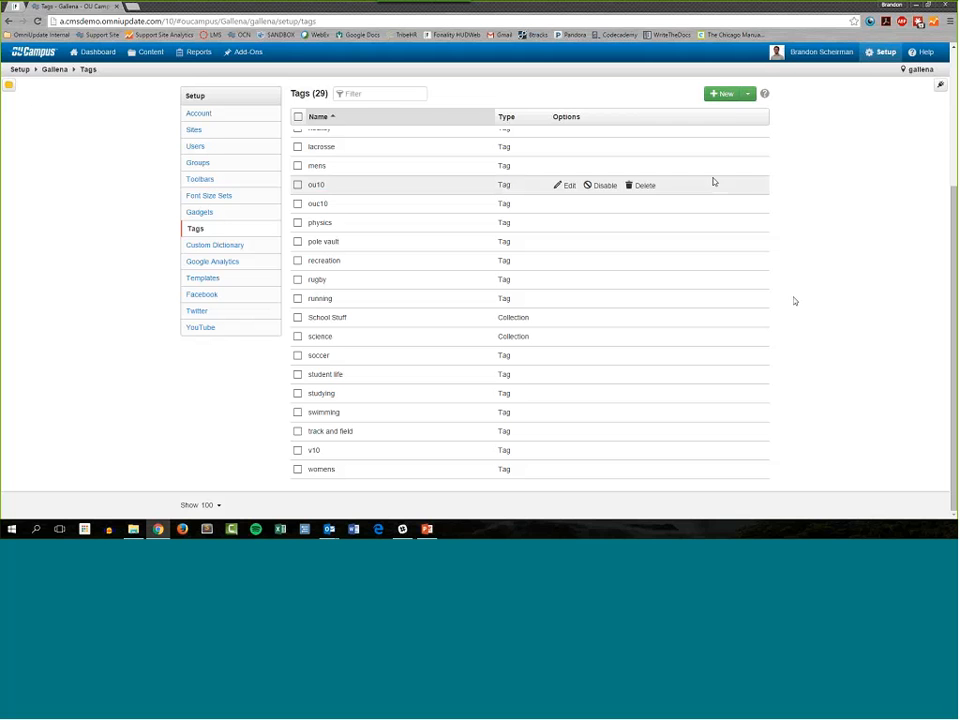
mouse_move(562, 187)
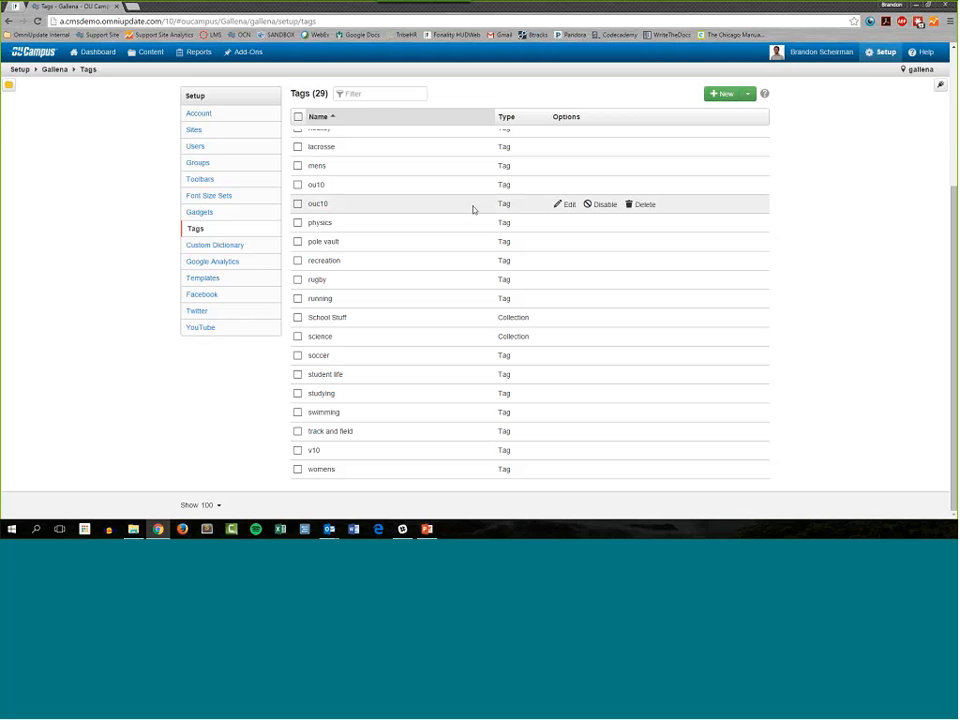
mouse_move(602, 263)
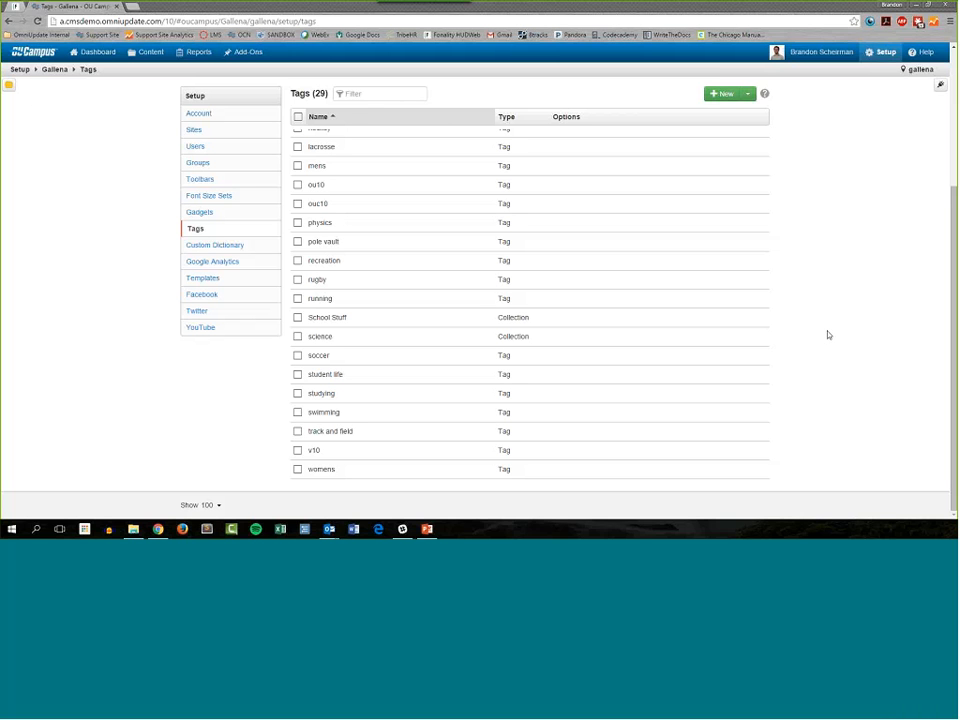
mouse_move(642, 278)
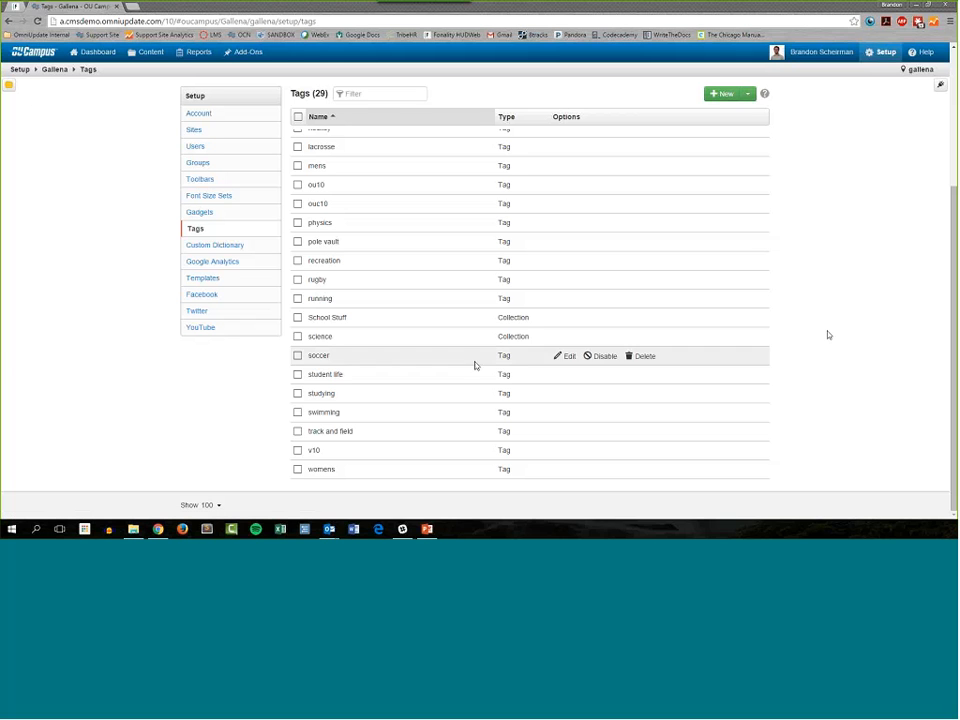
Step: Bring up the delete confirmation for the studying tag, read its text and cancel the deletion
mouse_move(637, 411)
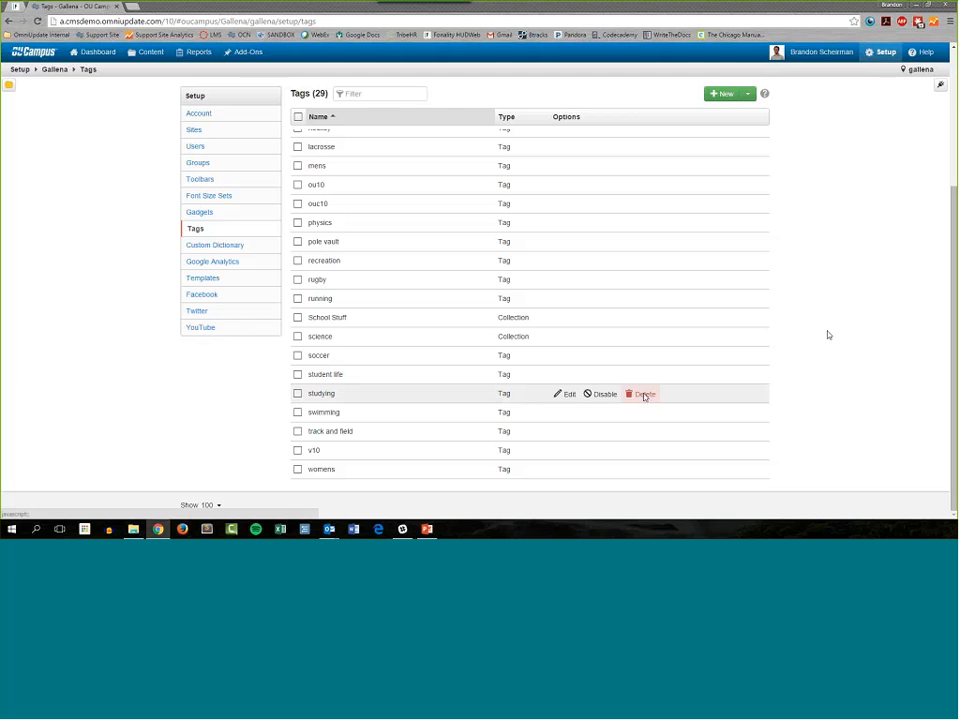
click(644, 396)
drag(429, 120, 353, 108)
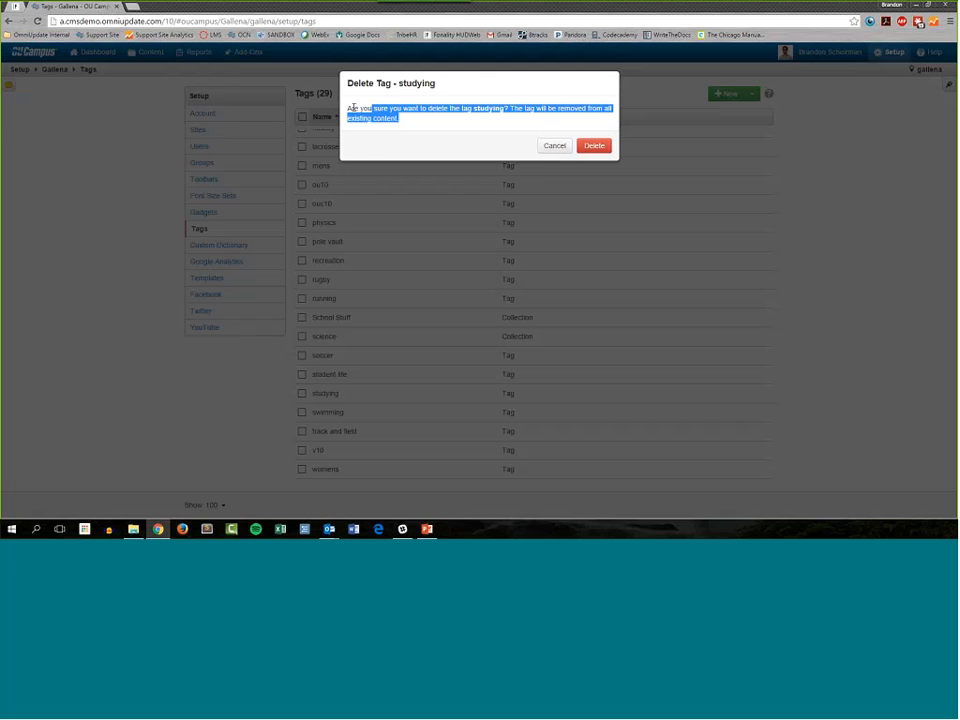
click(412, 152)
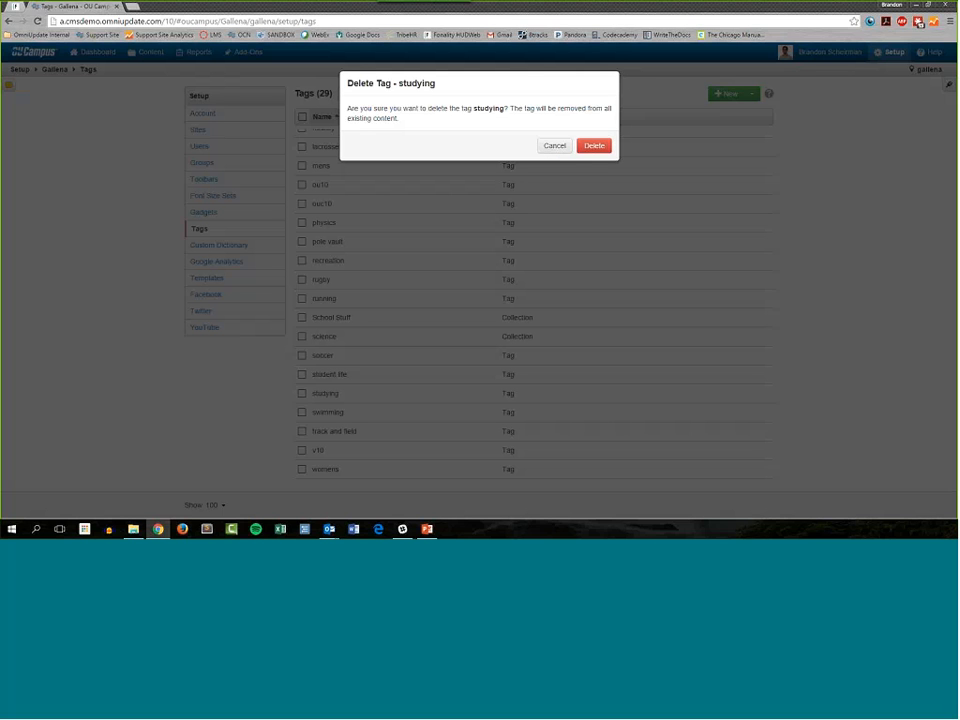
click(560, 150)
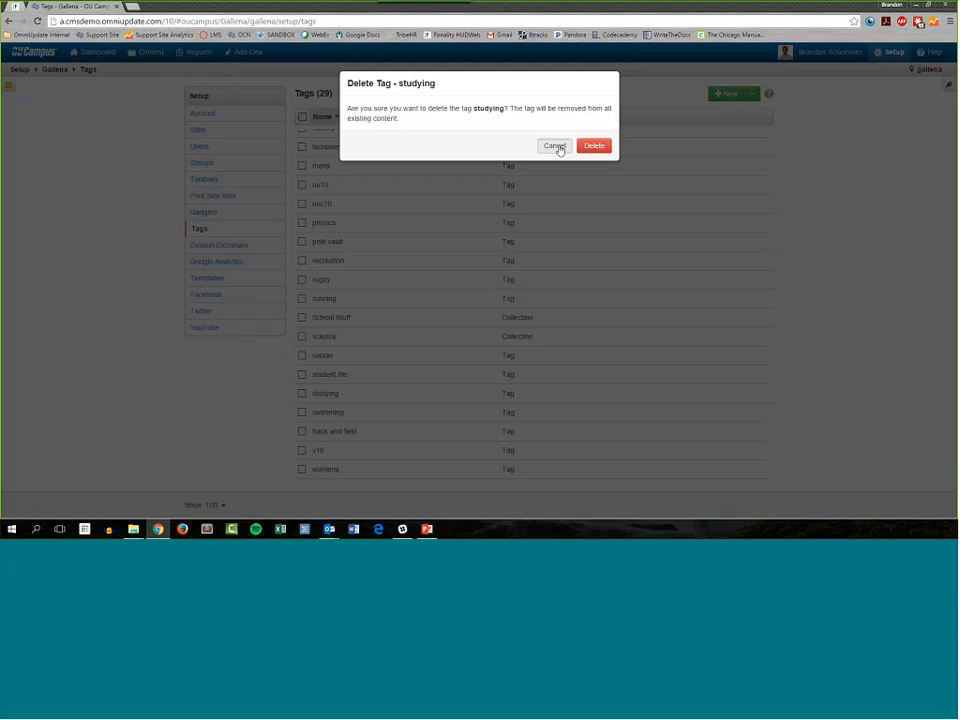
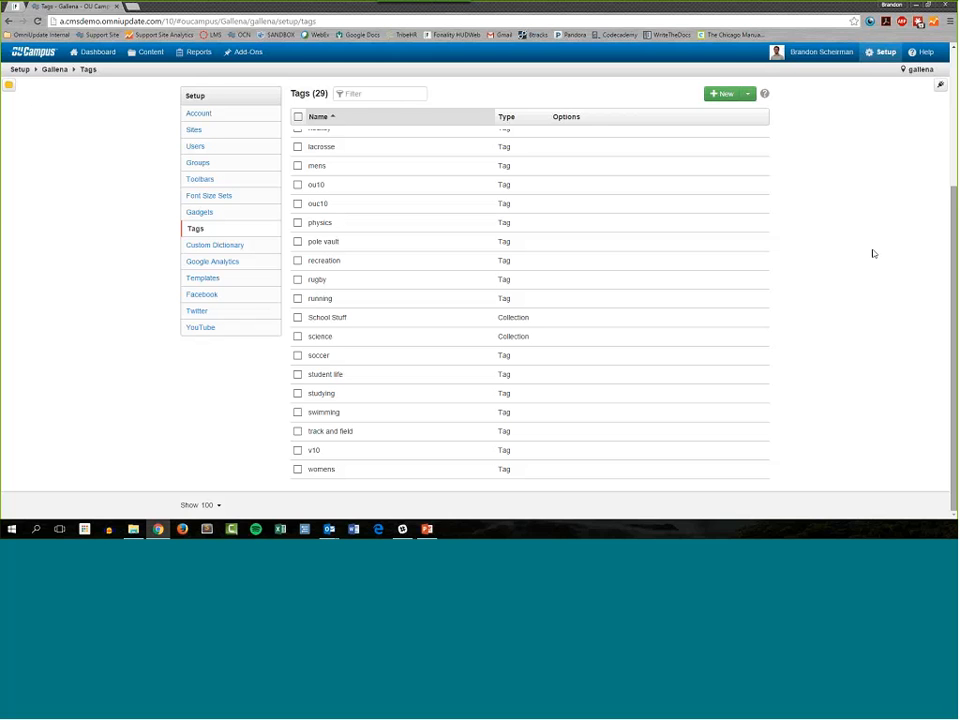
Step: Merge the tags ou10, ouc10 and v10 into the single tag v10
mouse_move(715, 318)
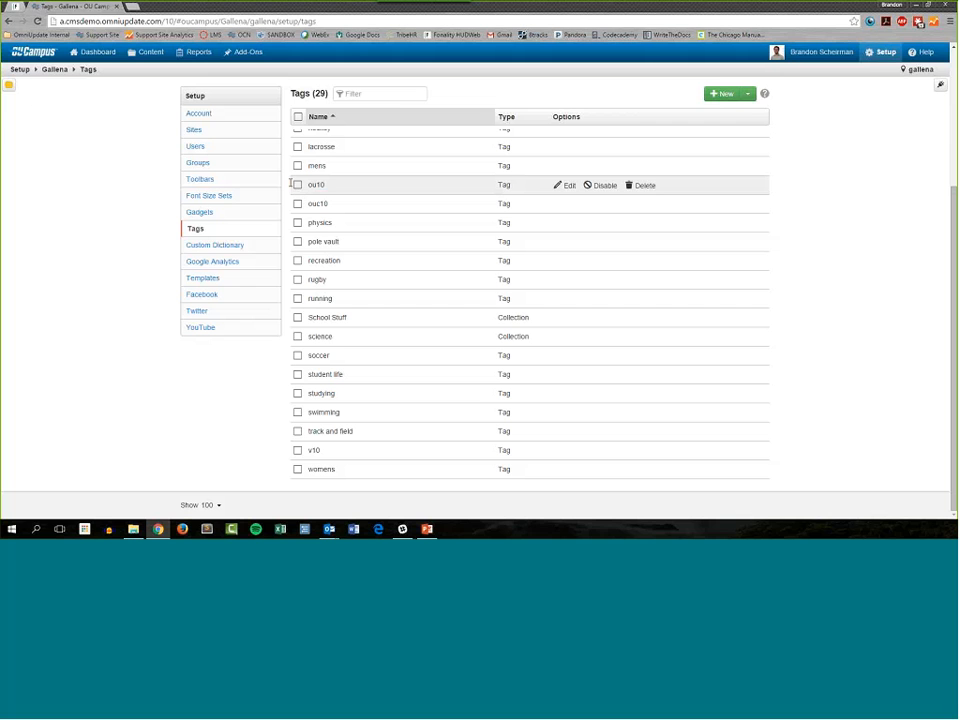
drag(291, 184, 306, 205)
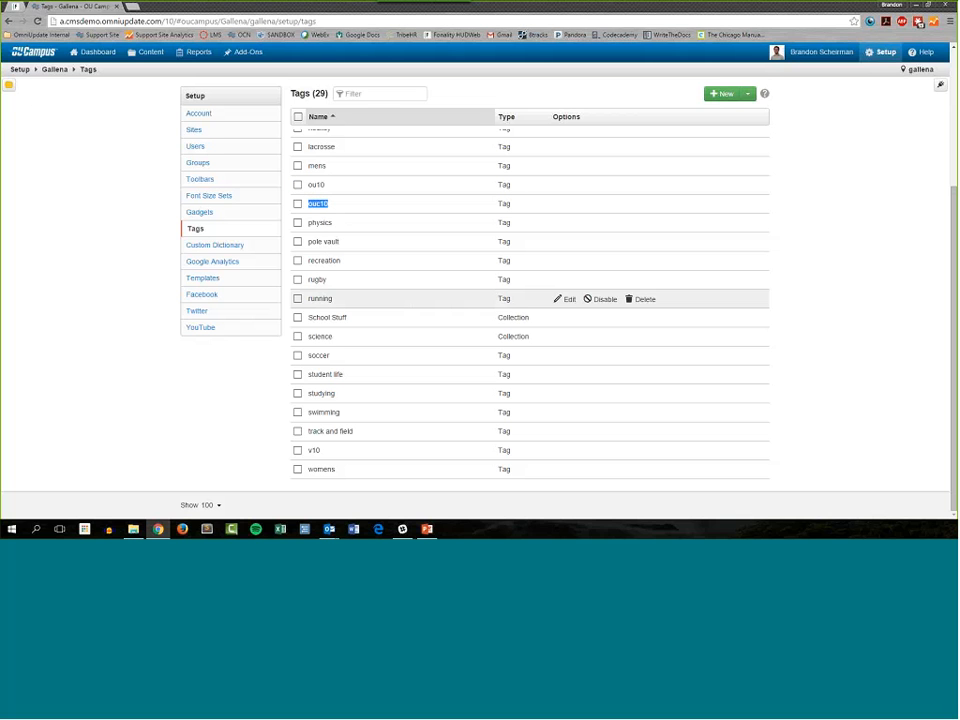
double_click(314, 450)
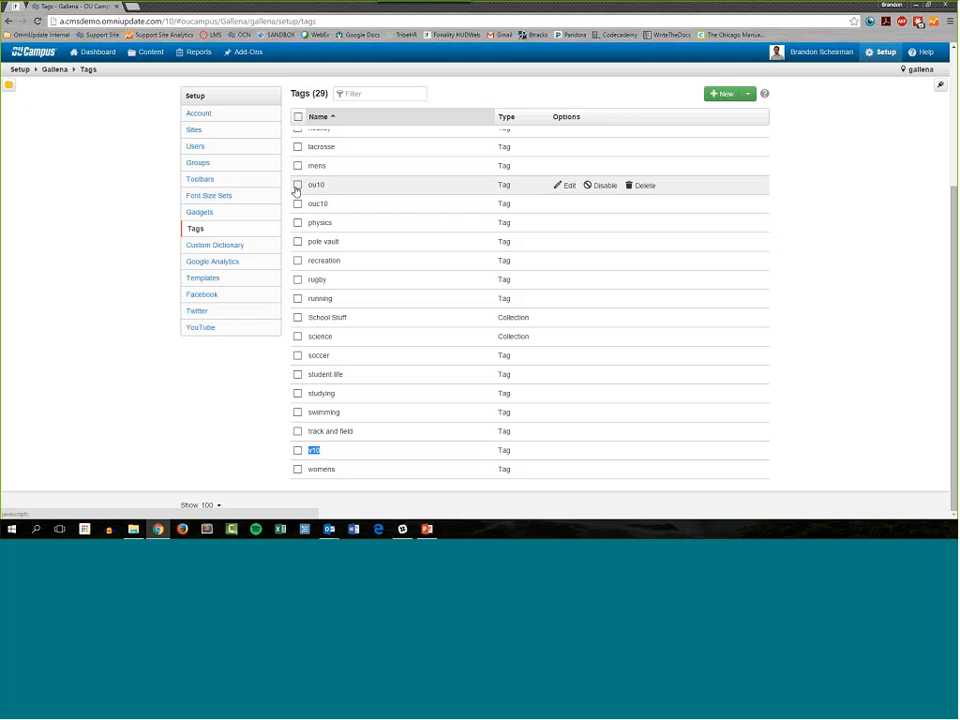
click(297, 185)
click(297, 203)
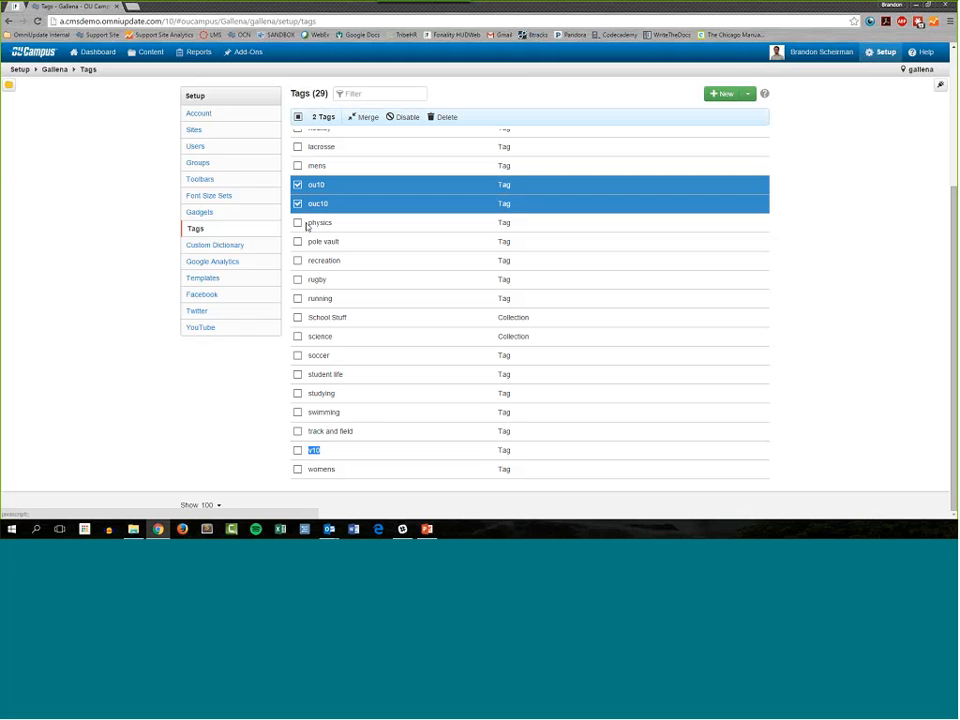
click(297, 451)
scroll(407, 426, up, 3)
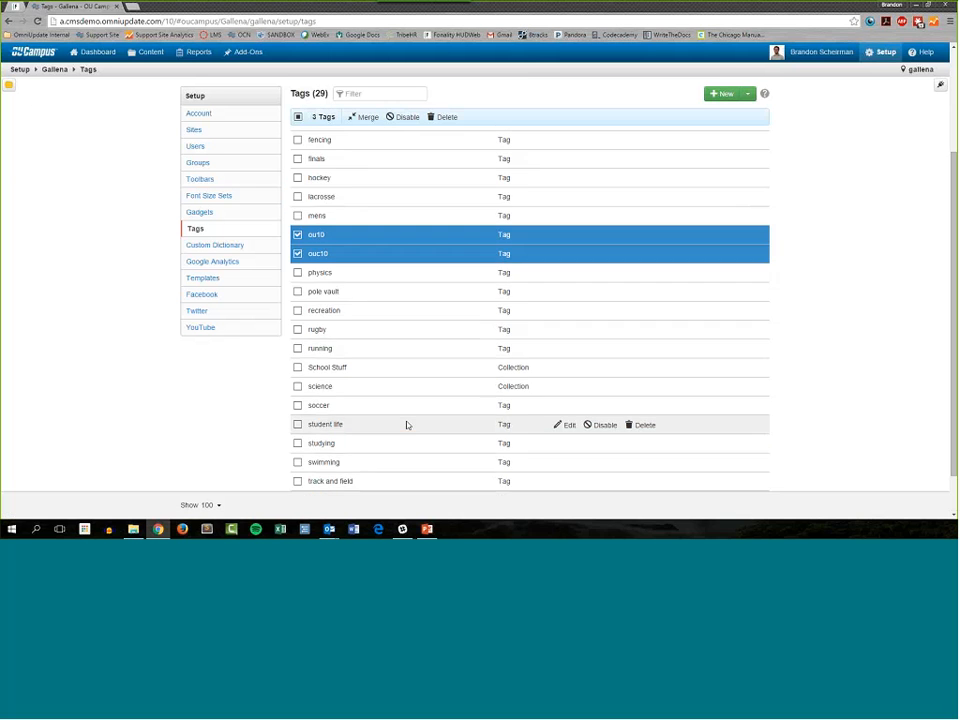
scroll(408, 430, up, 1)
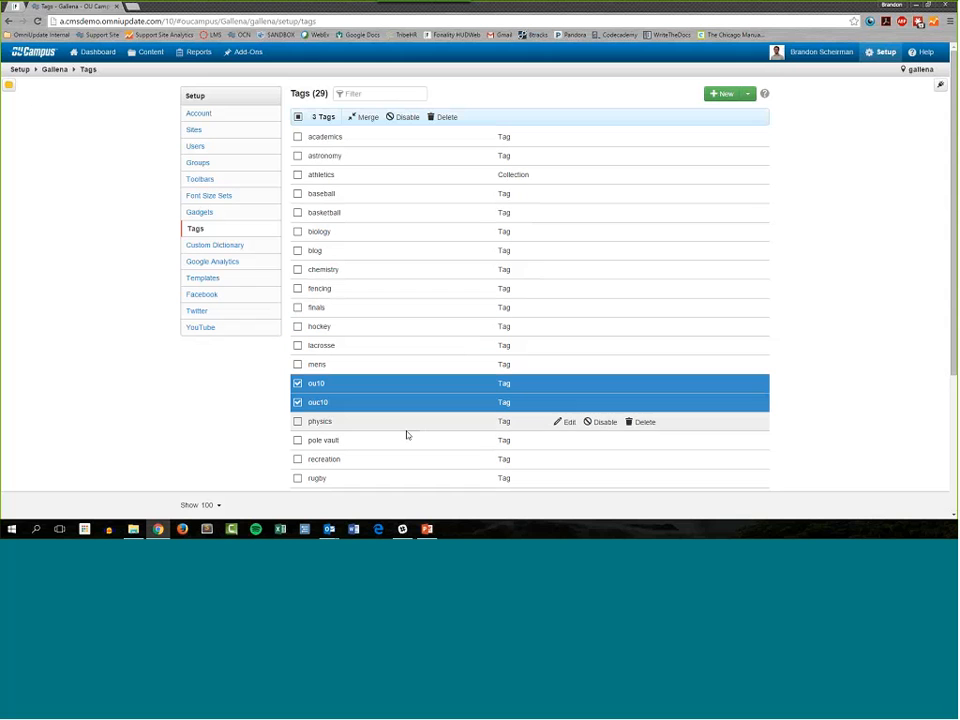
click(363, 119)
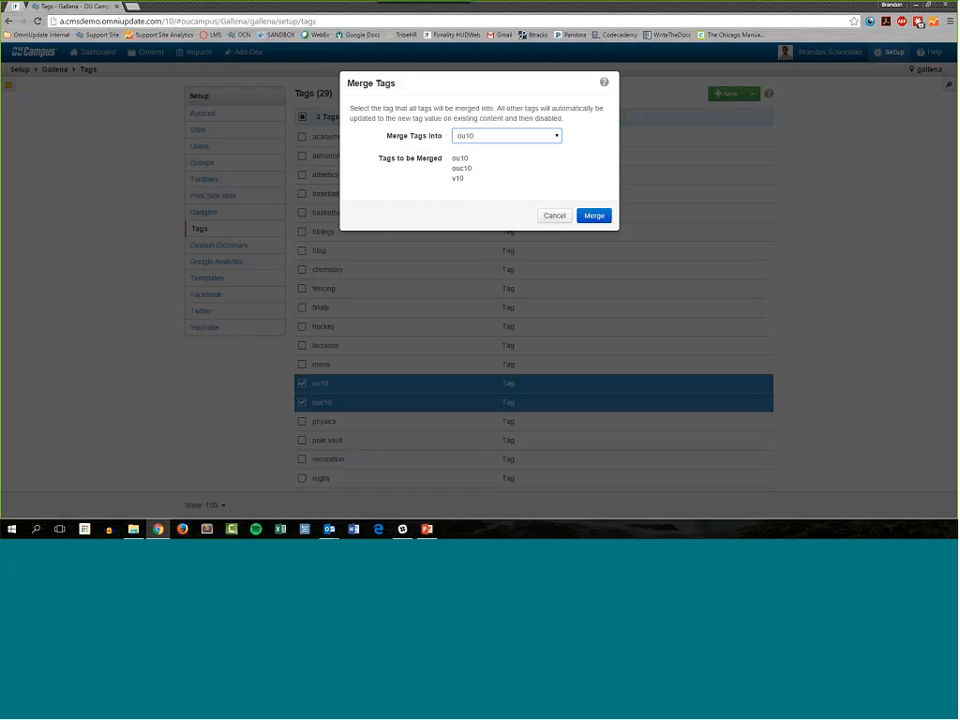
click(490, 140)
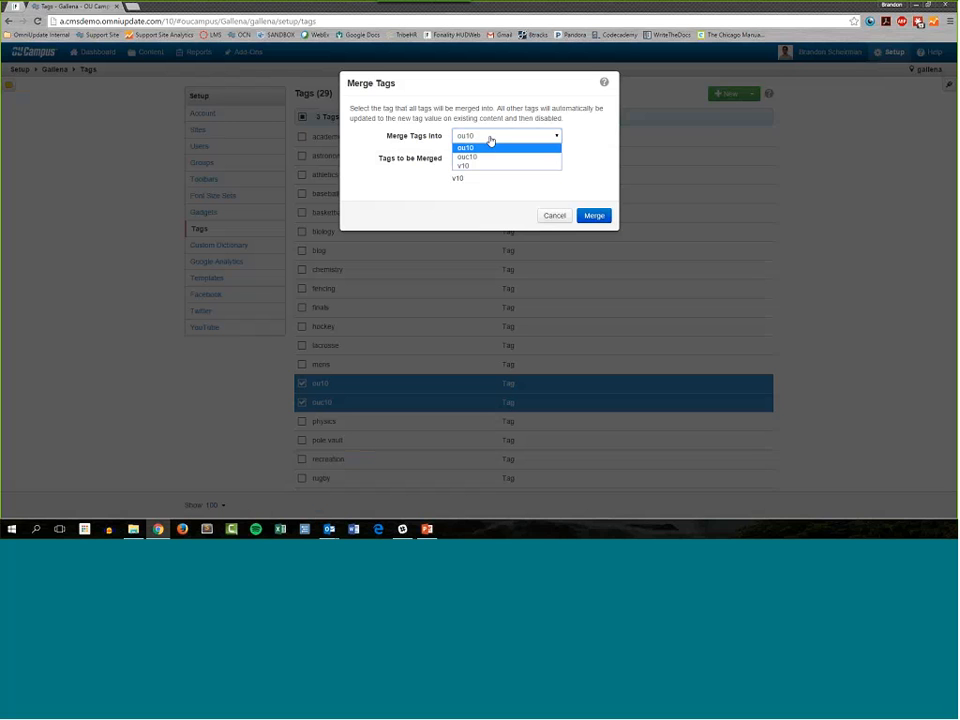
click(489, 183)
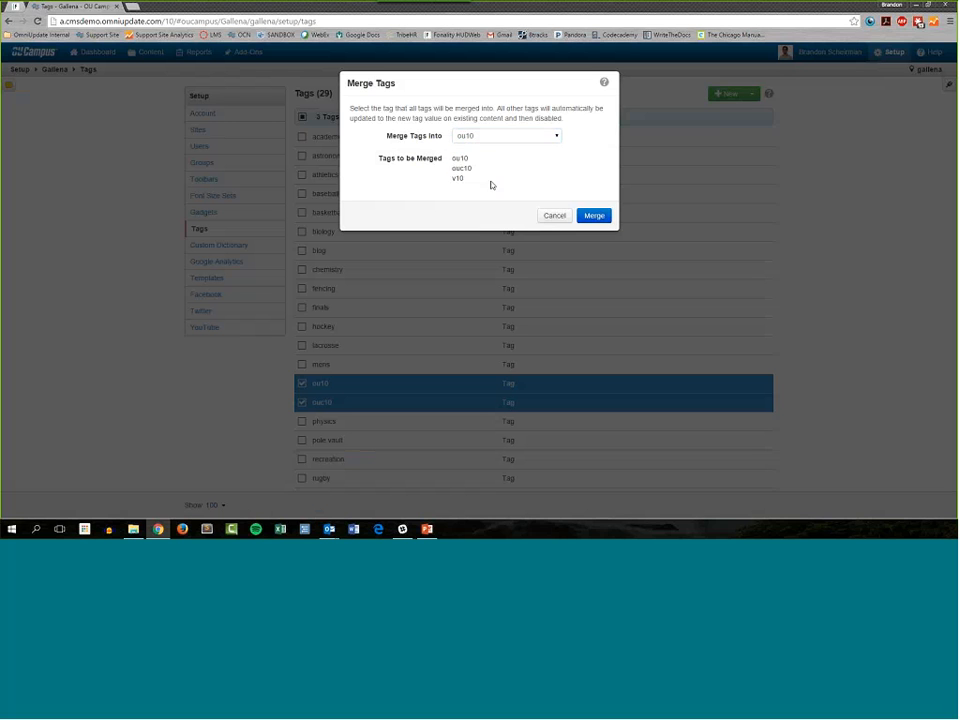
click(515, 138)
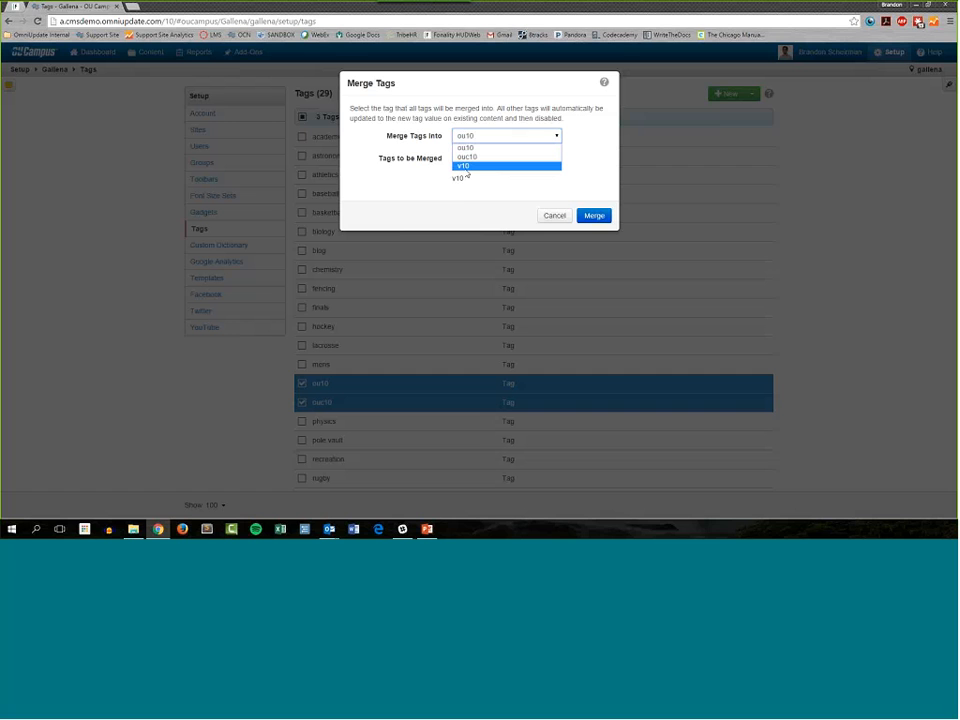
click(467, 167)
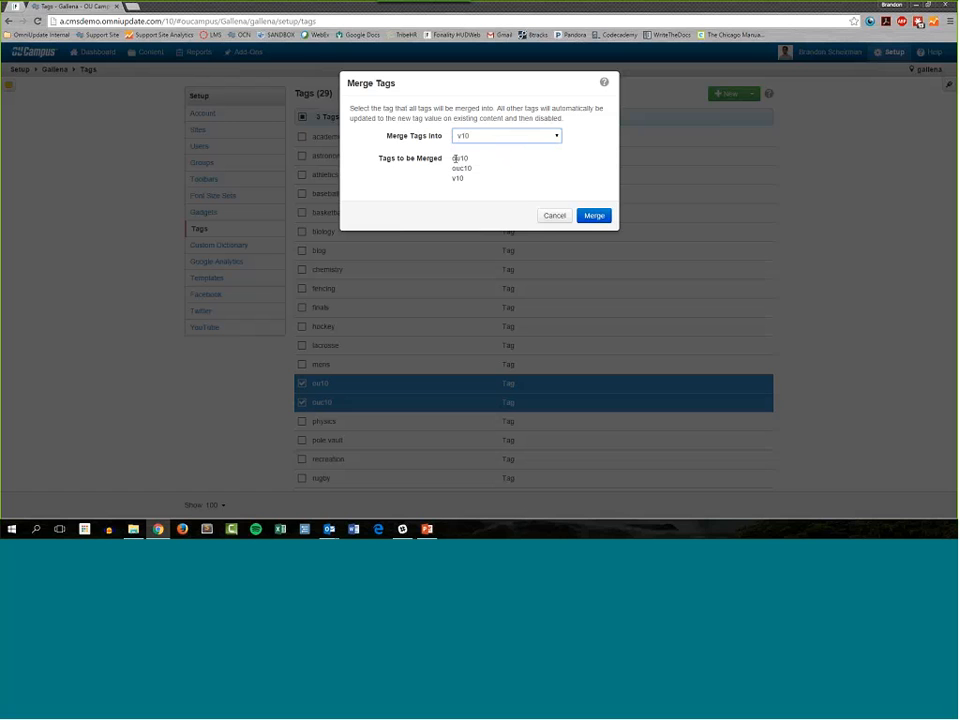
click(591, 217)
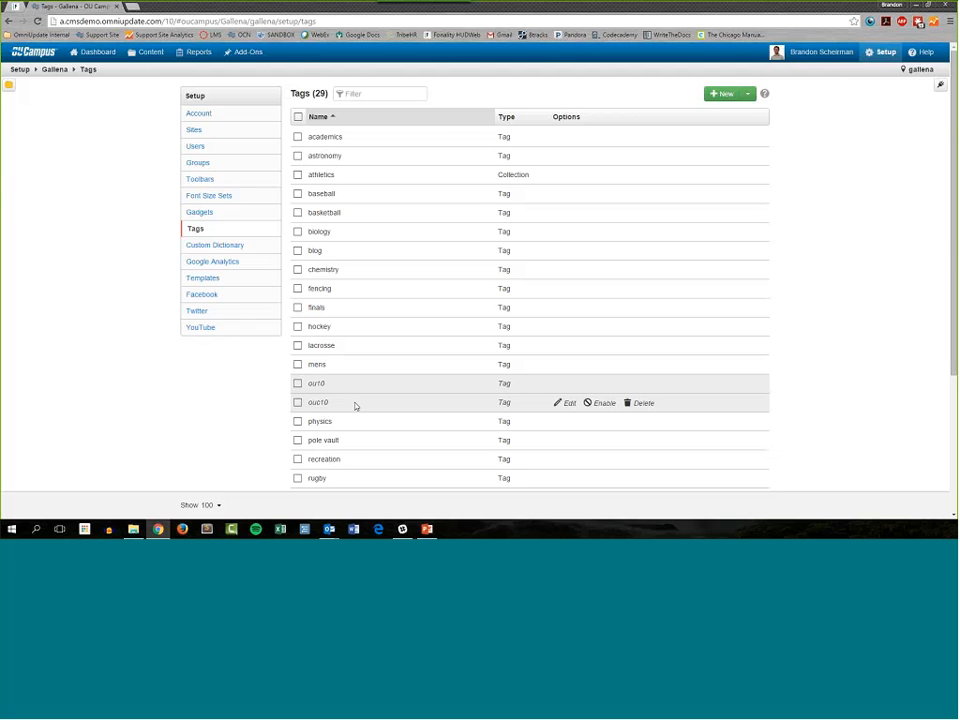
Step: Check the entries of ou10, ouc10 and v10 in the account's tag list after the merge
scroll(327, 404, down, 1)
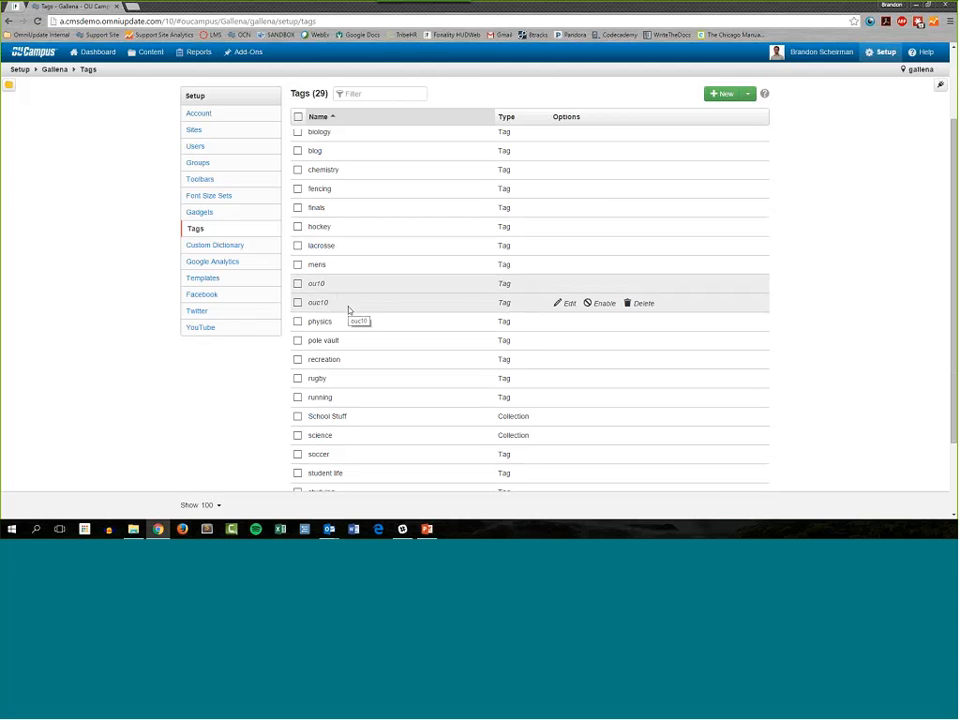
drag(332, 286, 309, 304)
scroll(372, 307, down, 1)
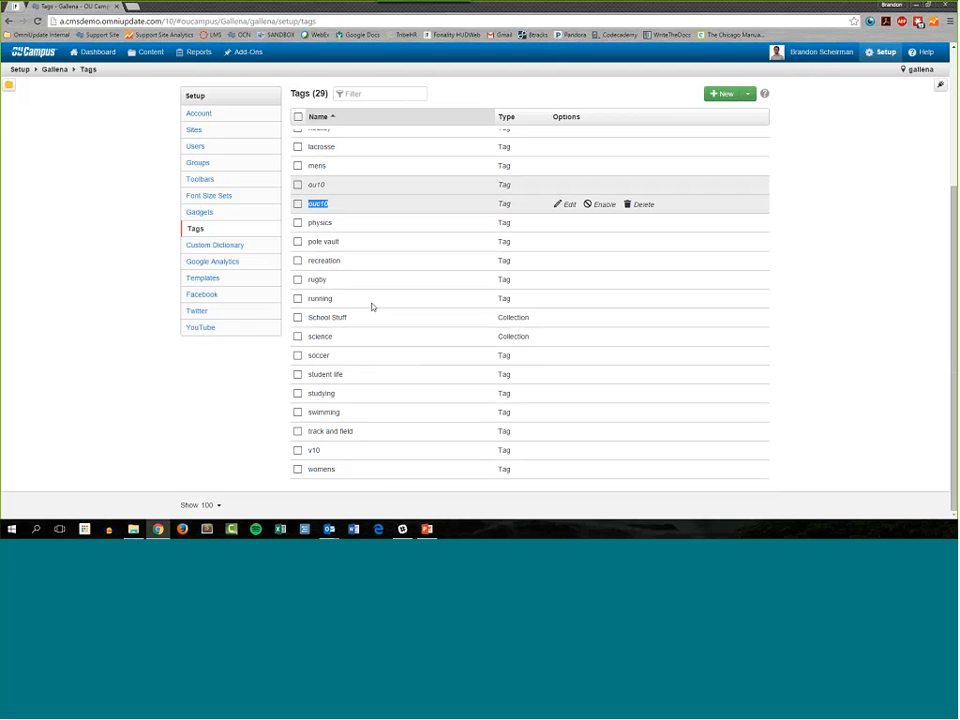
drag(362, 450, 306, 453)
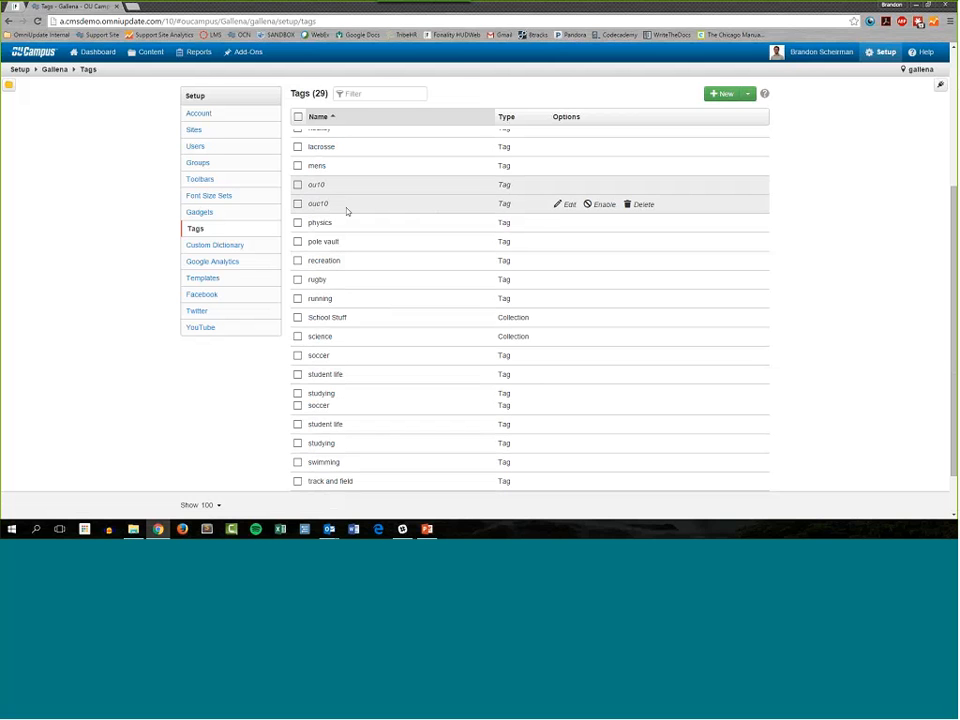
scroll(350, 210, up, 1)
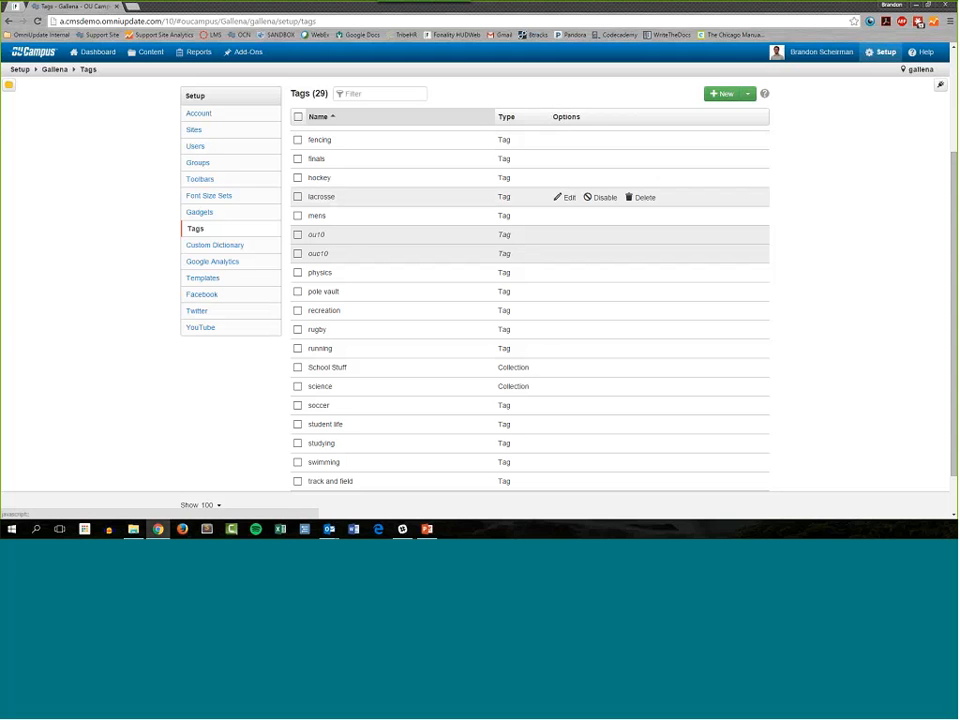
scroll(529, 330, up, 3)
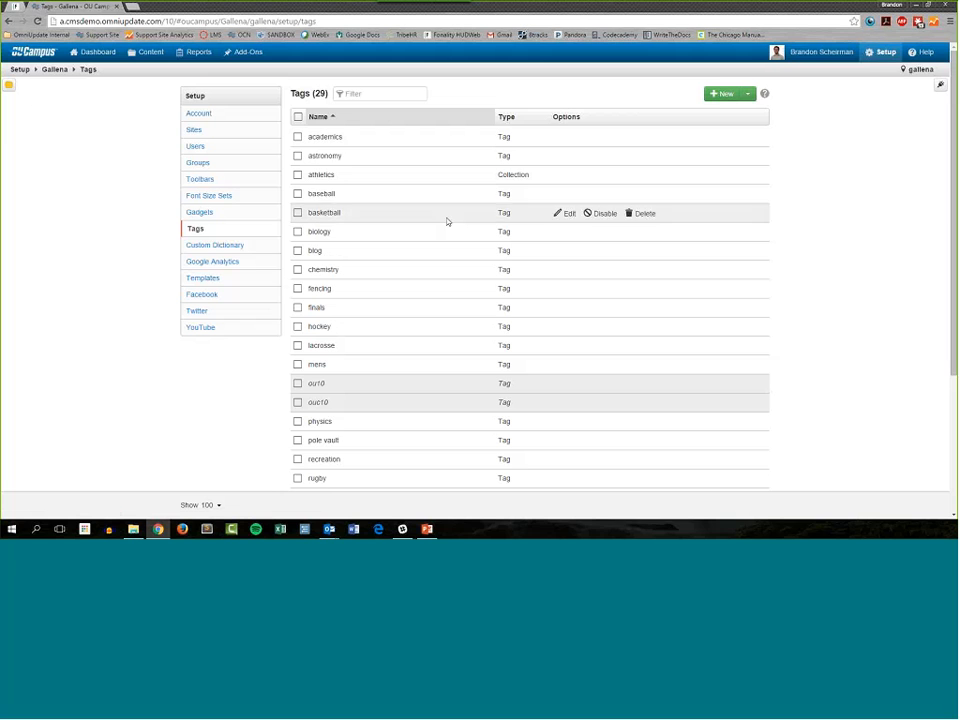
Step: Switch to the site's page content, view the access settings of student-union.pcf in campus-life, and close them without saving
click(152, 71)
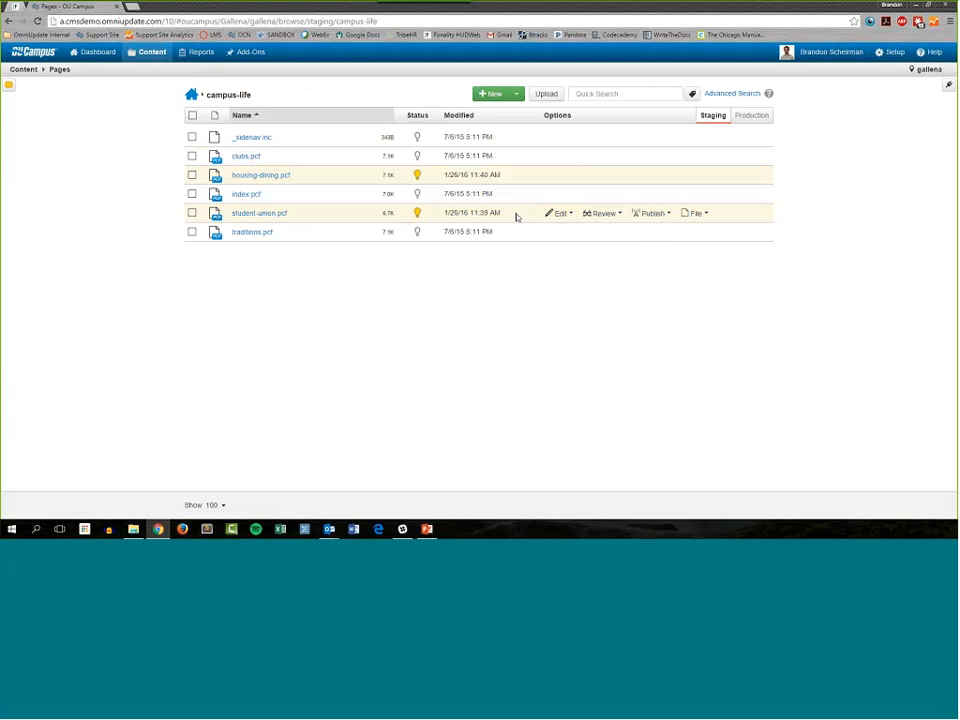
click(596, 214)
click(561, 215)
click(594, 296)
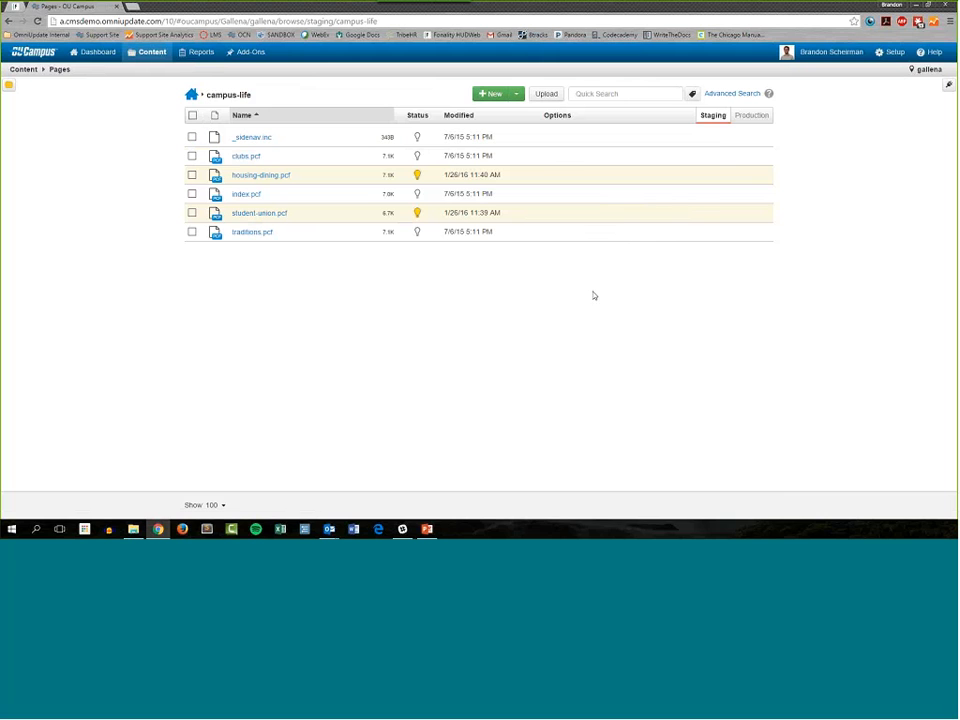
click(561, 214)
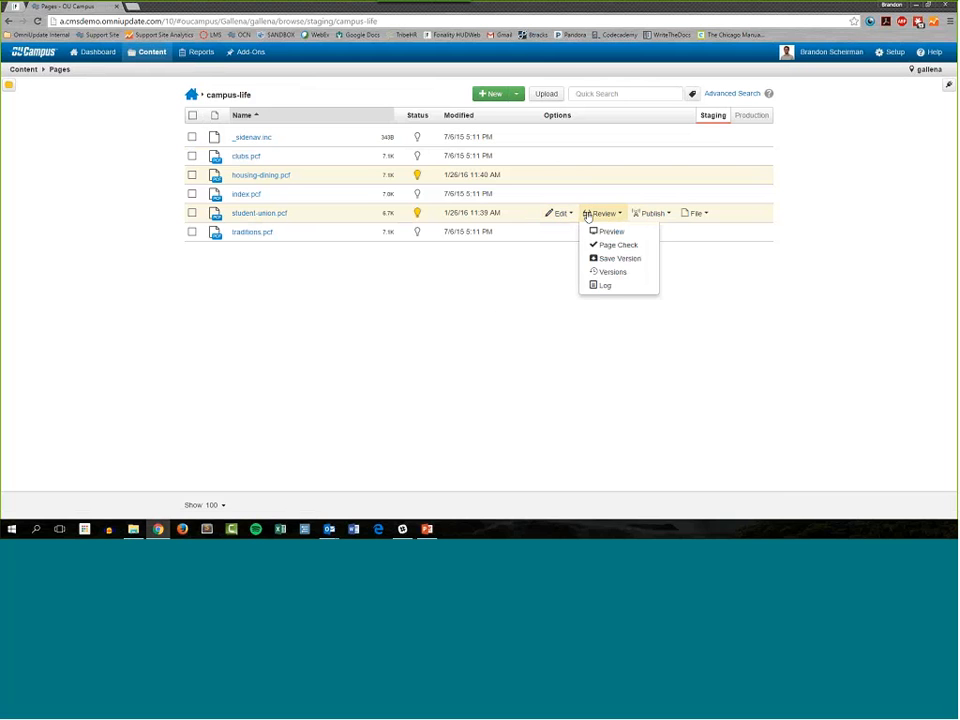
mouse_move(665, 217)
mouse_move(563, 216)
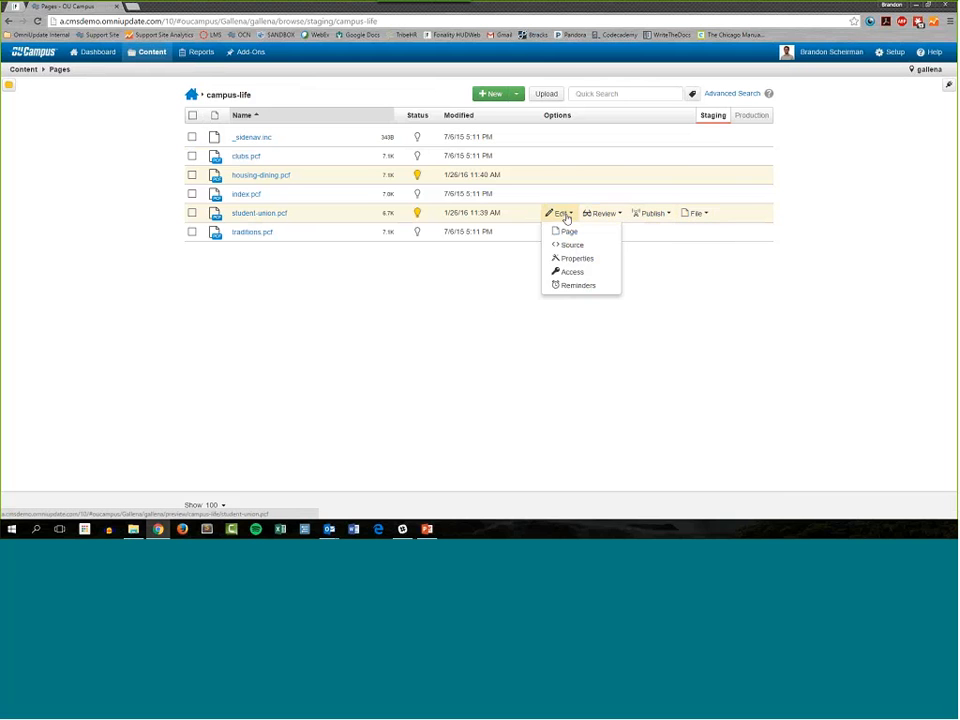
click(580, 273)
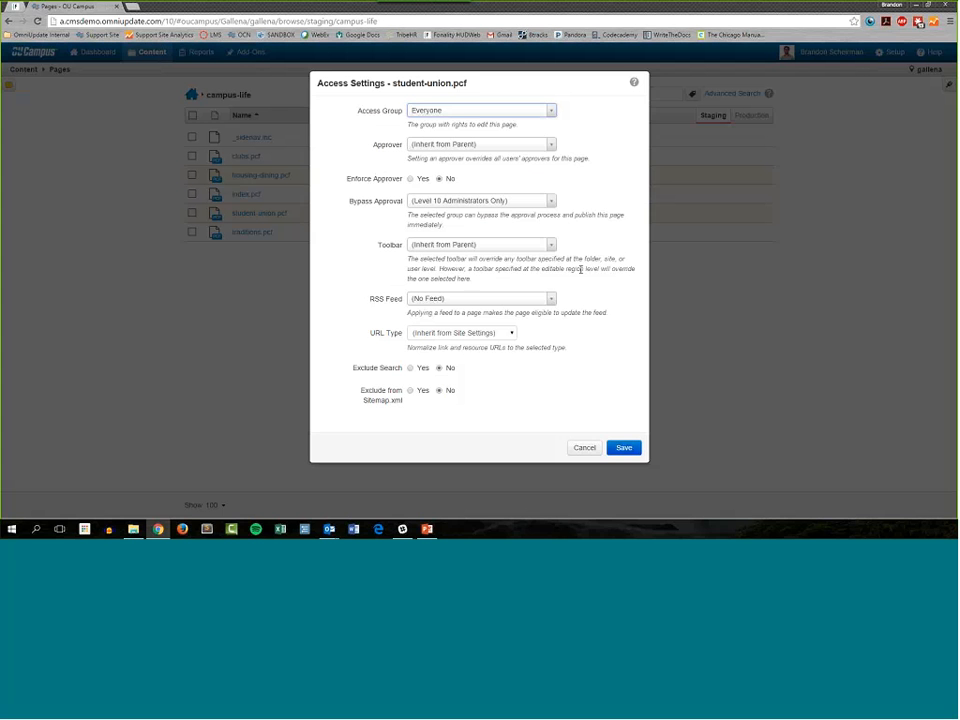
click(578, 446)
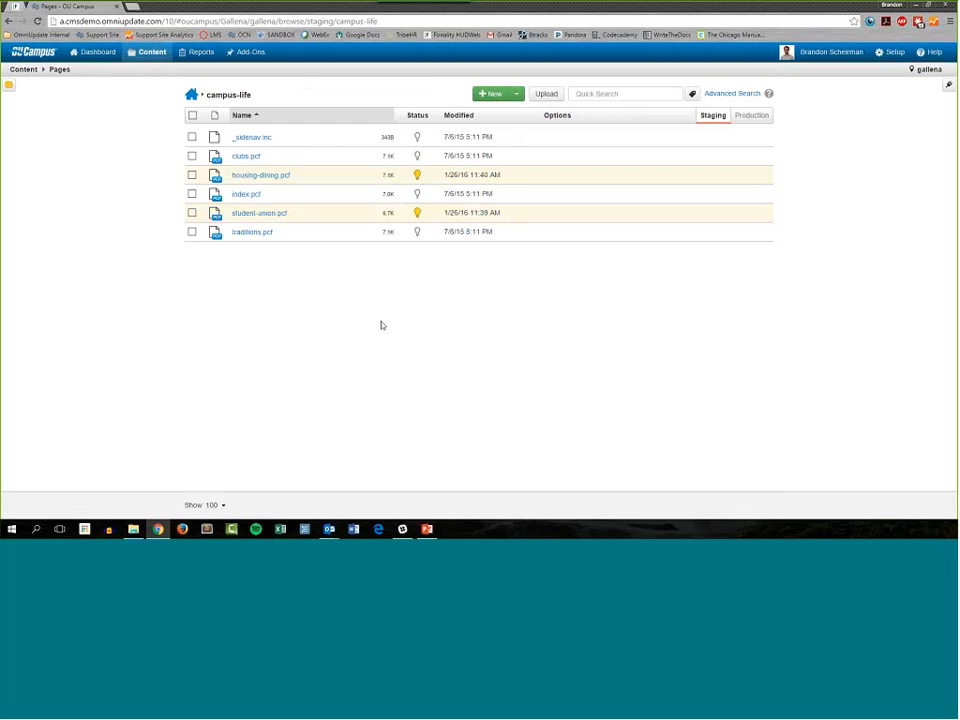
Step: Go to the site's root folder and bring up the Tag Access settings for the campus-life folder
click(191, 96)
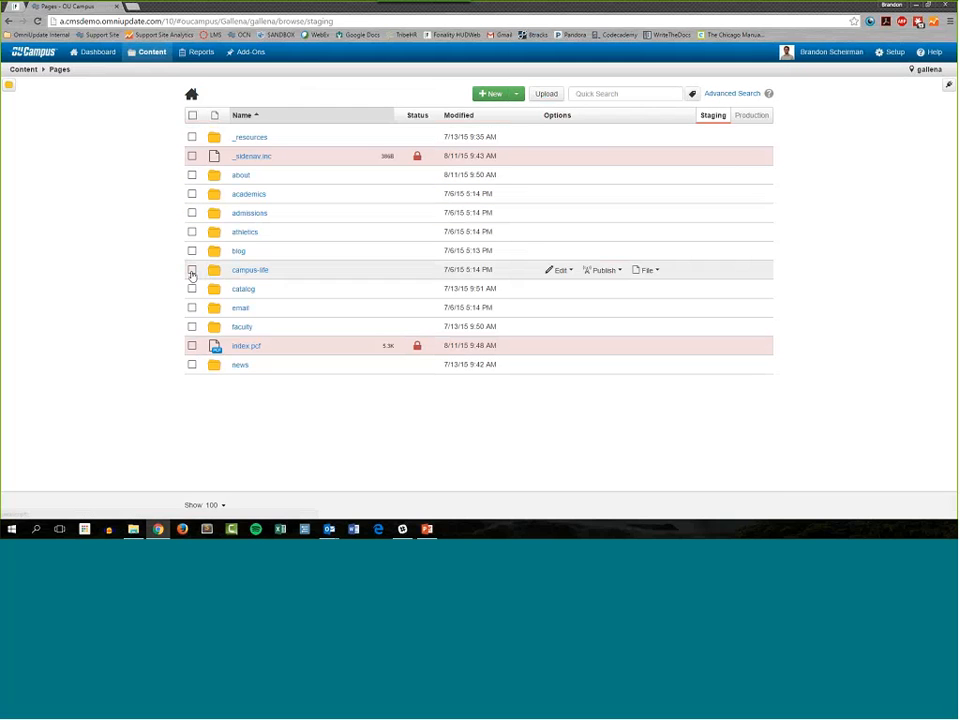
click(191, 270)
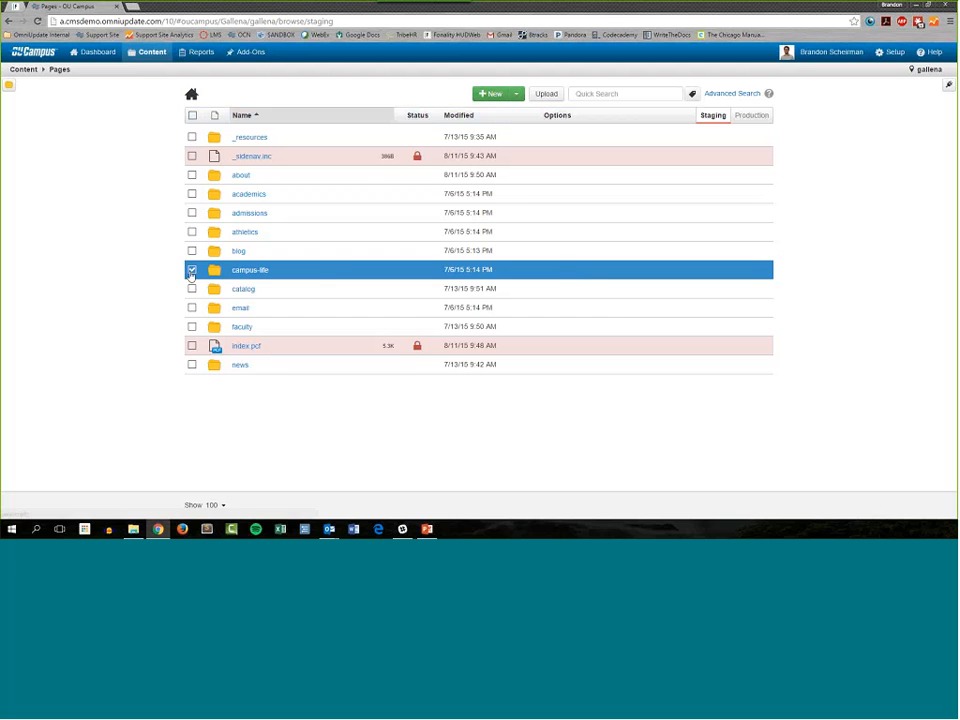
click(191, 271)
mouse_move(566, 273)
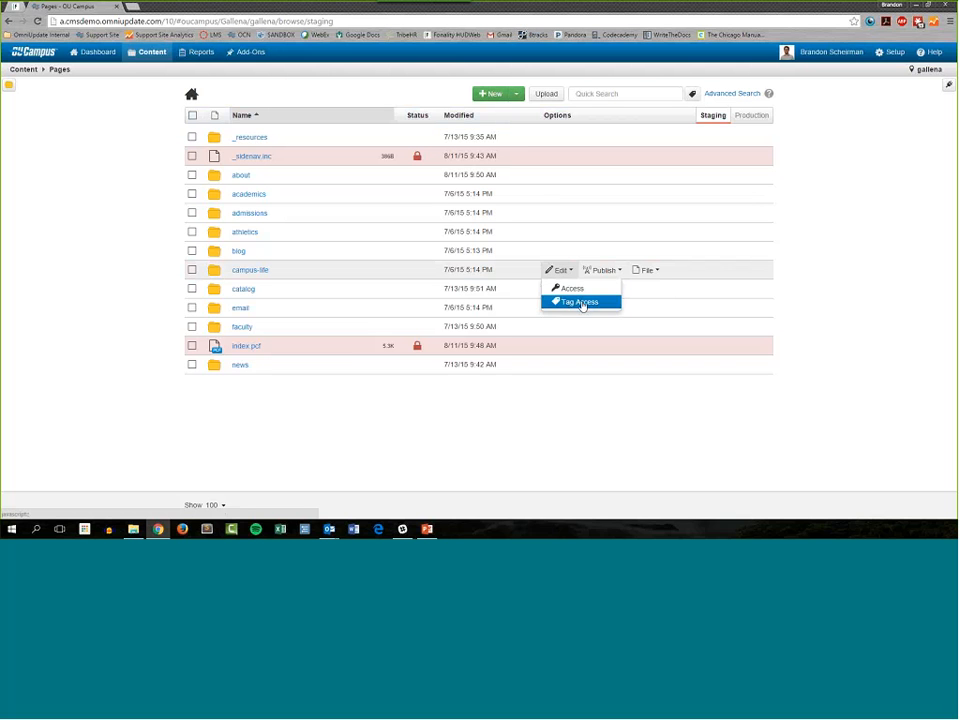
click(581, 303)
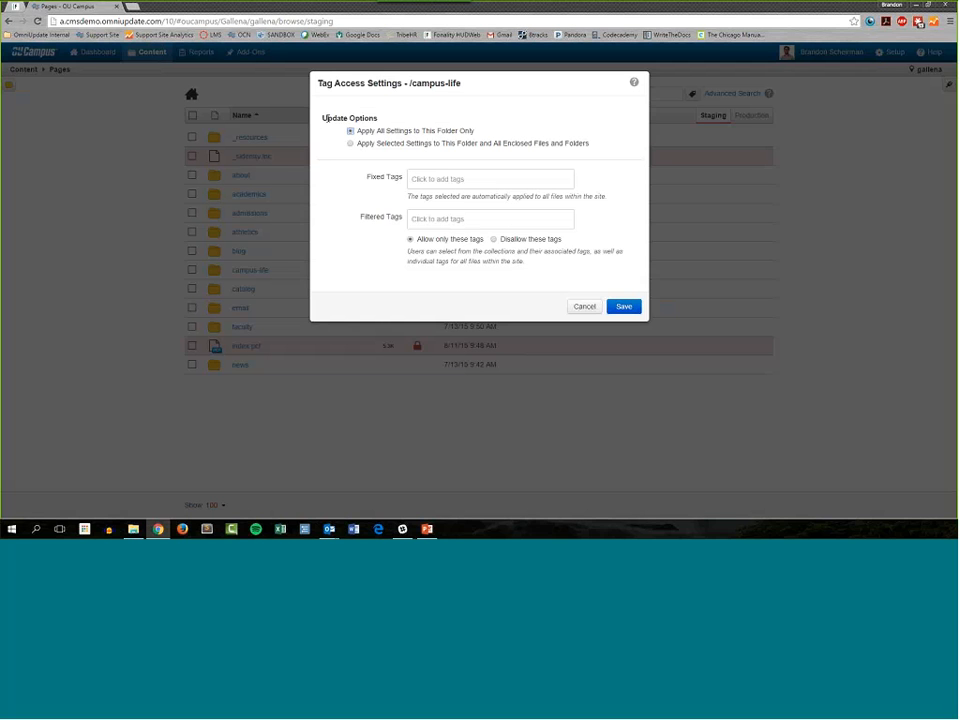
drag(323, 118, 392, 111)
click(392, 122)
Step: Apply the selected tag settings to campus-life and all enclosed files and folders, with the apply method Overwrite existing tags
click(351, 145)
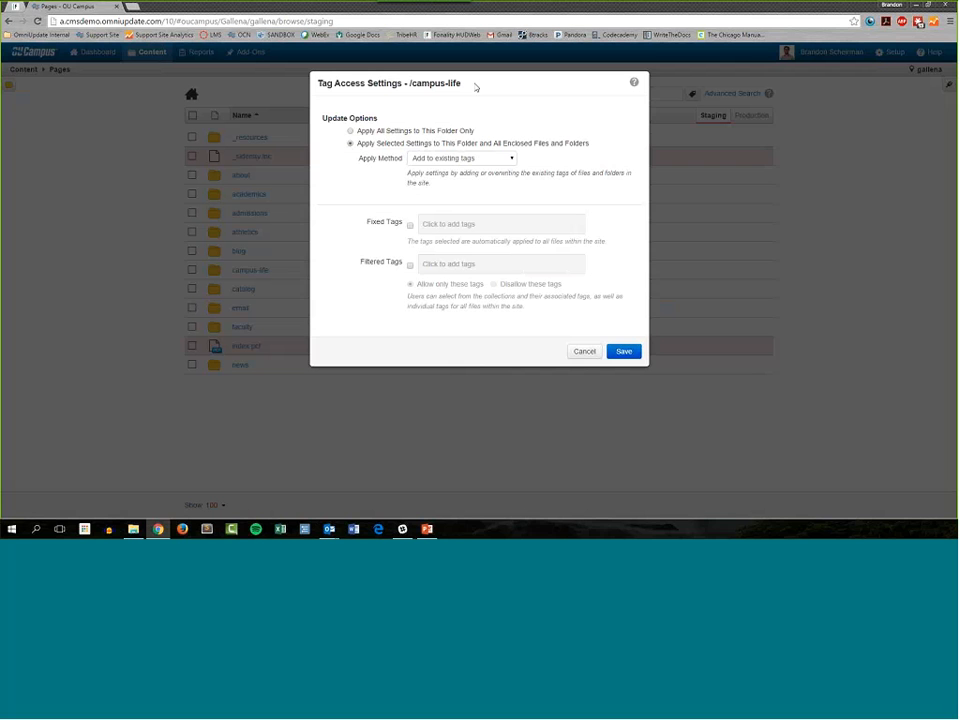
click(438, 159)
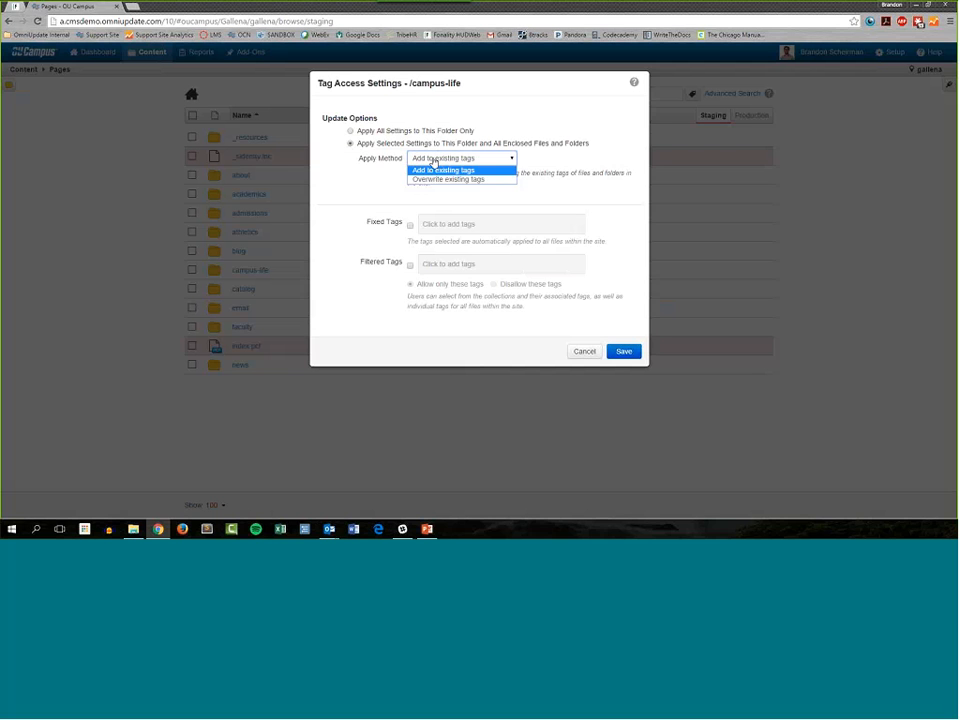
click(377, 179)
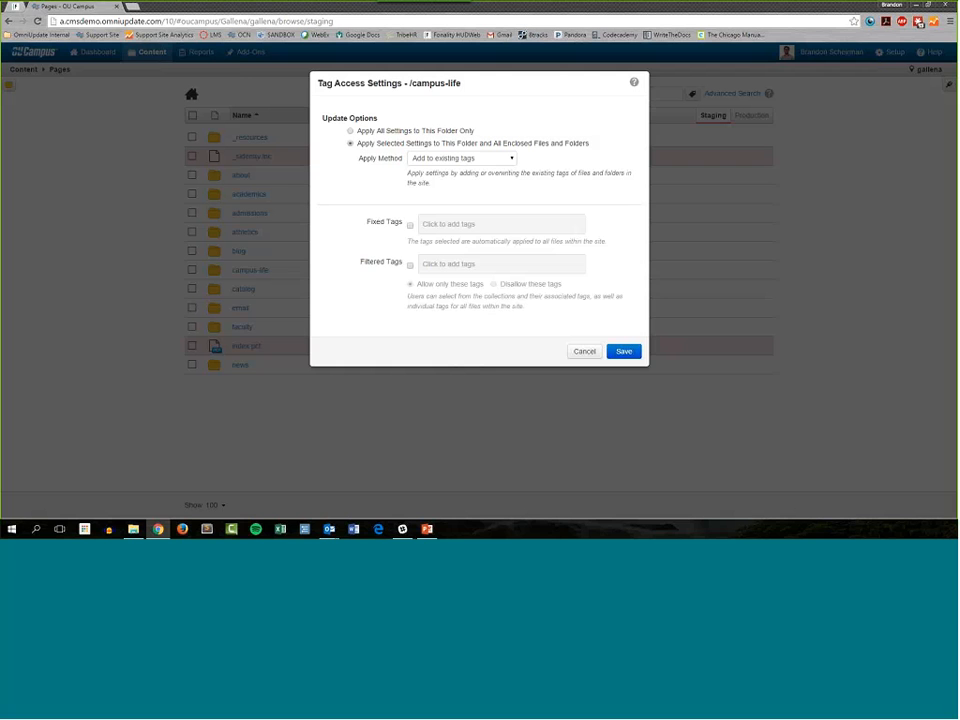
click(471, 157)
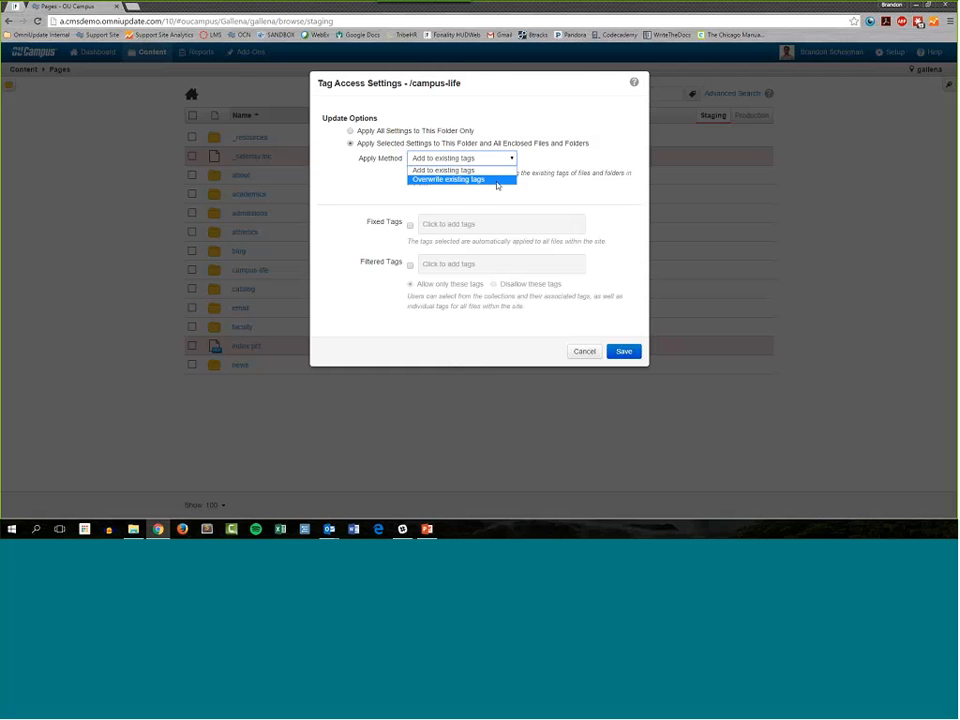
click(497, 180)
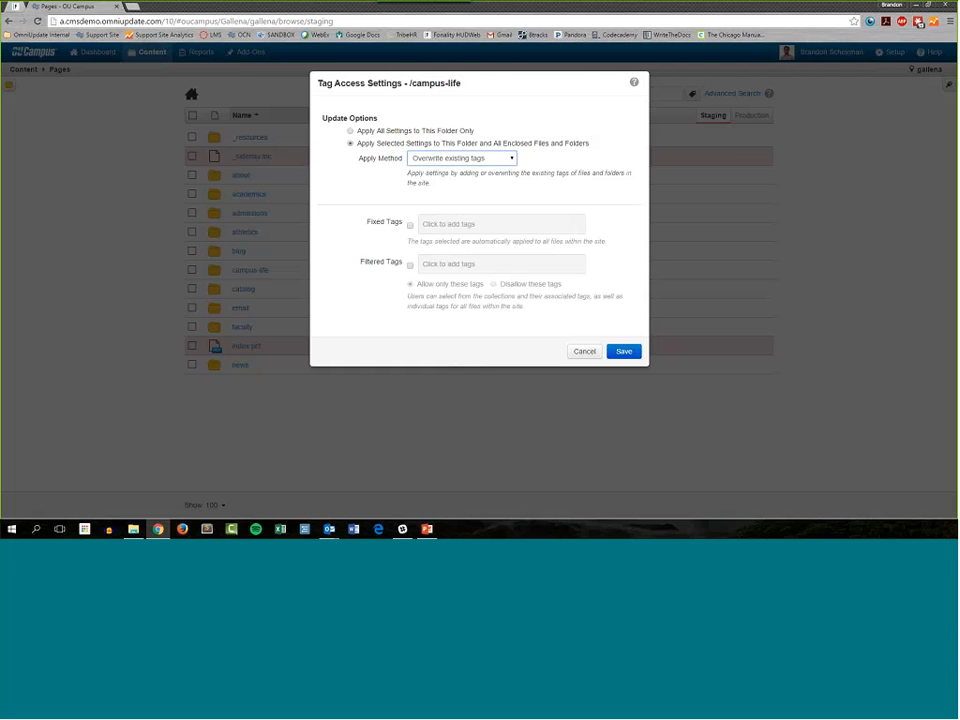
Step: Include both fixed and filtered tags in the campus-life tag settings, and add student life as a fixed tag
click(410, 225)
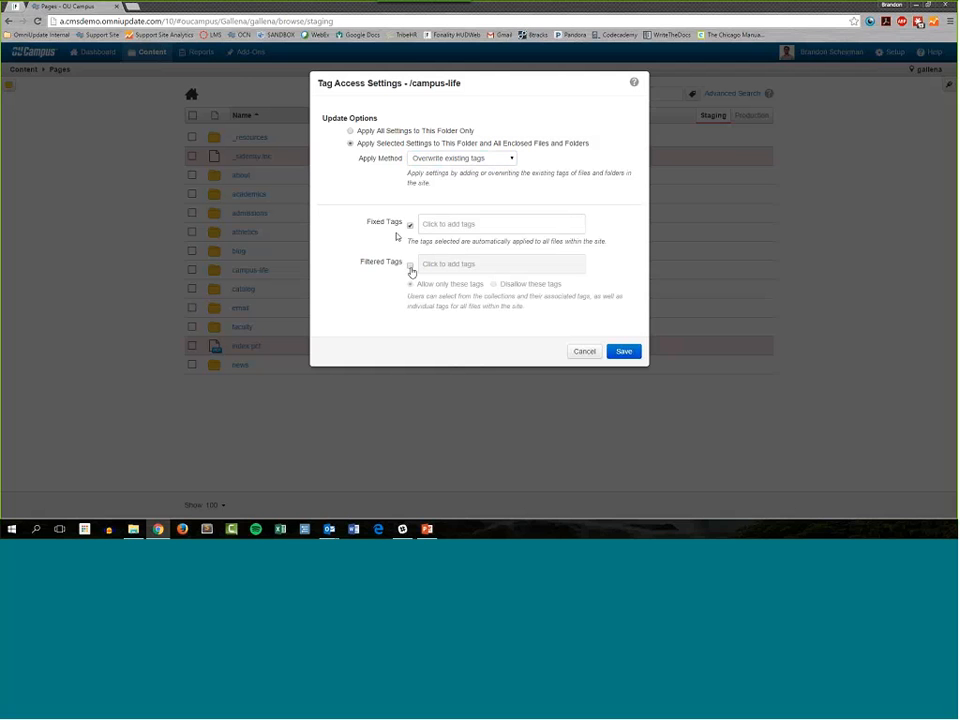
click(410, 265)
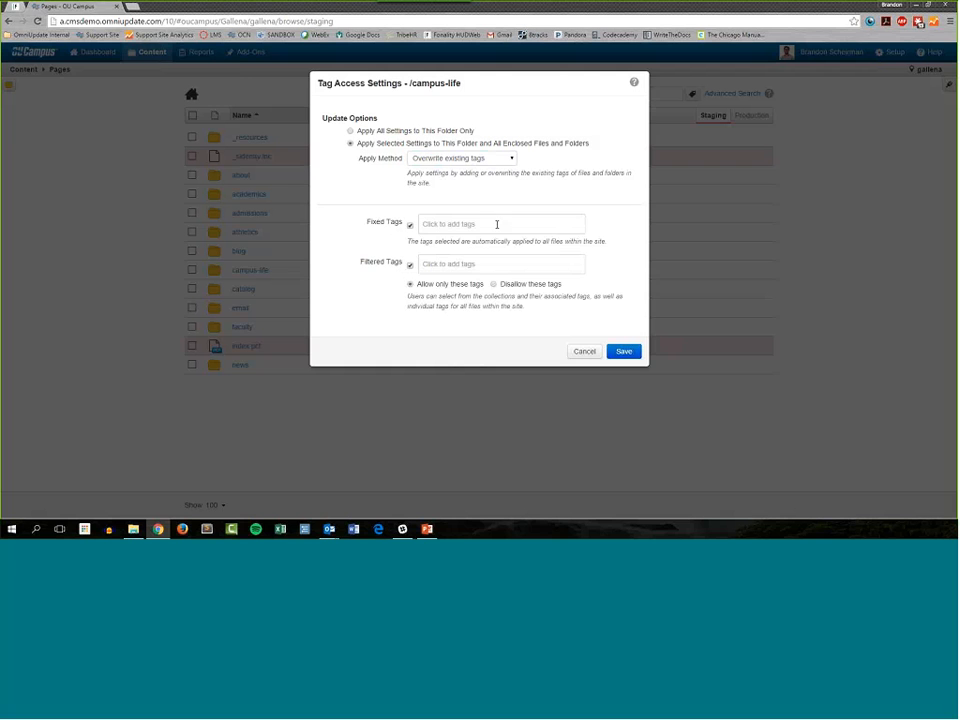
click(456, 224)
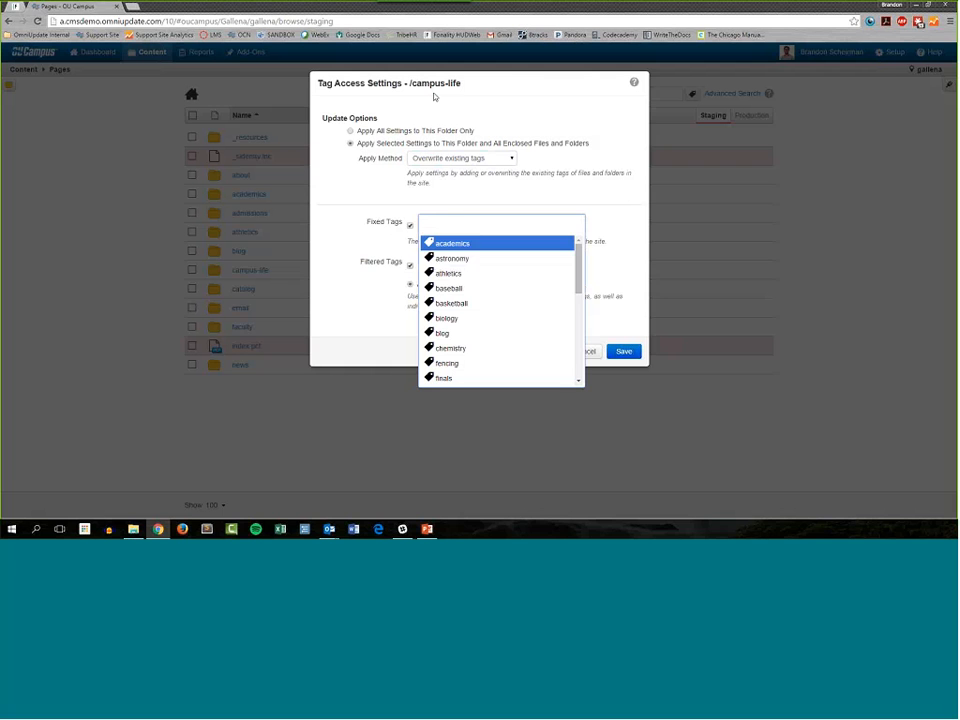
scroll(500, 290, down, 5)
scroll(500, 290, down, 2)
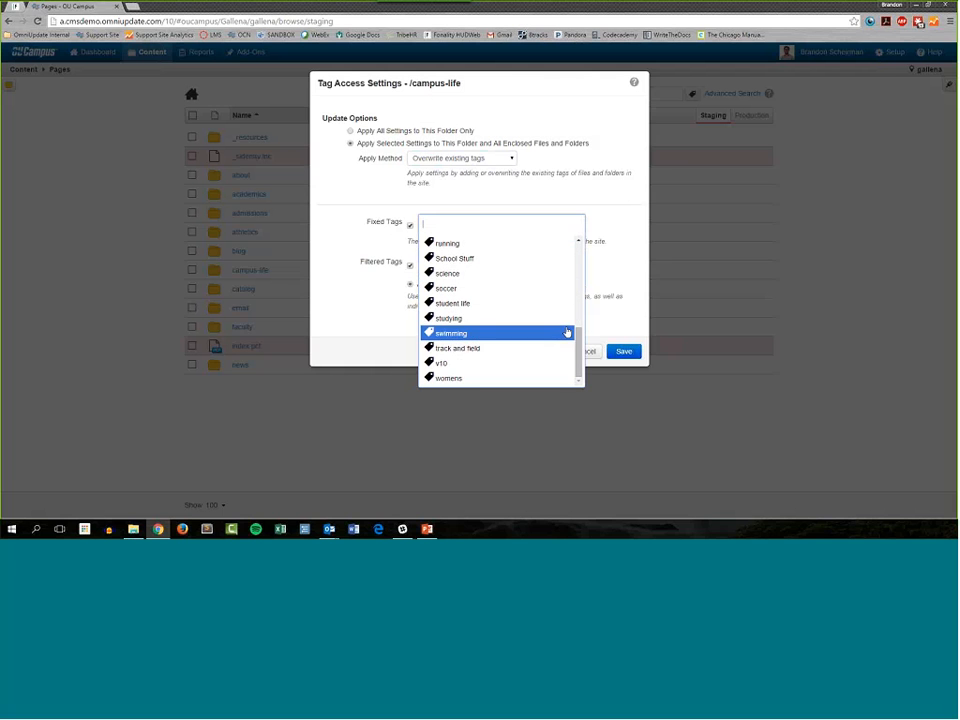
click(445, 304)
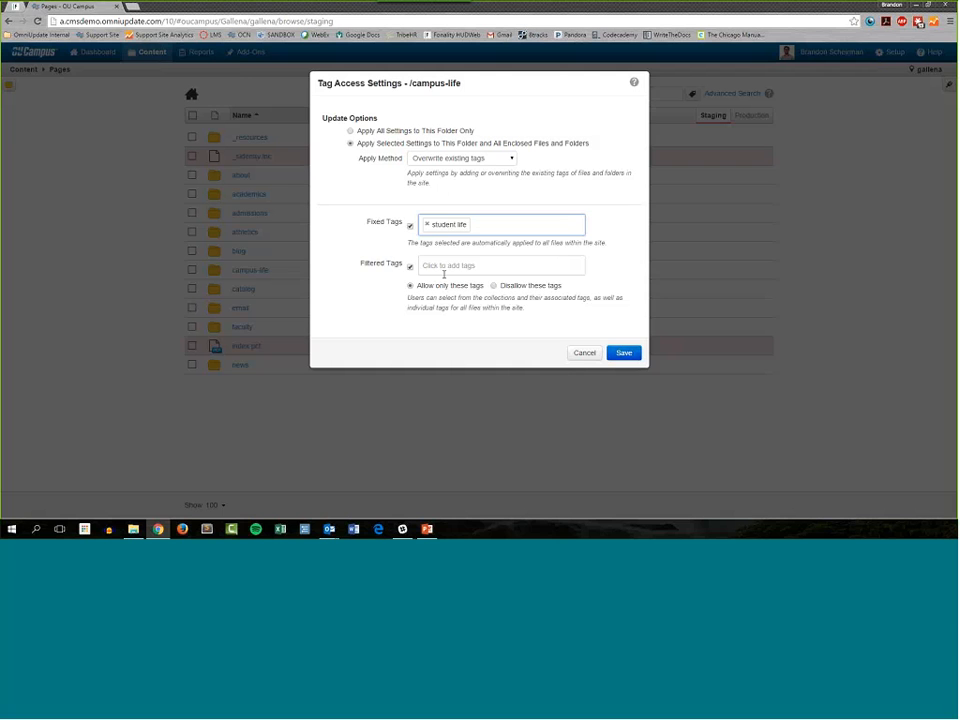
Step: Add the School Stuff collection to the filtered tags and set it to be disallowed
click(440, 268)
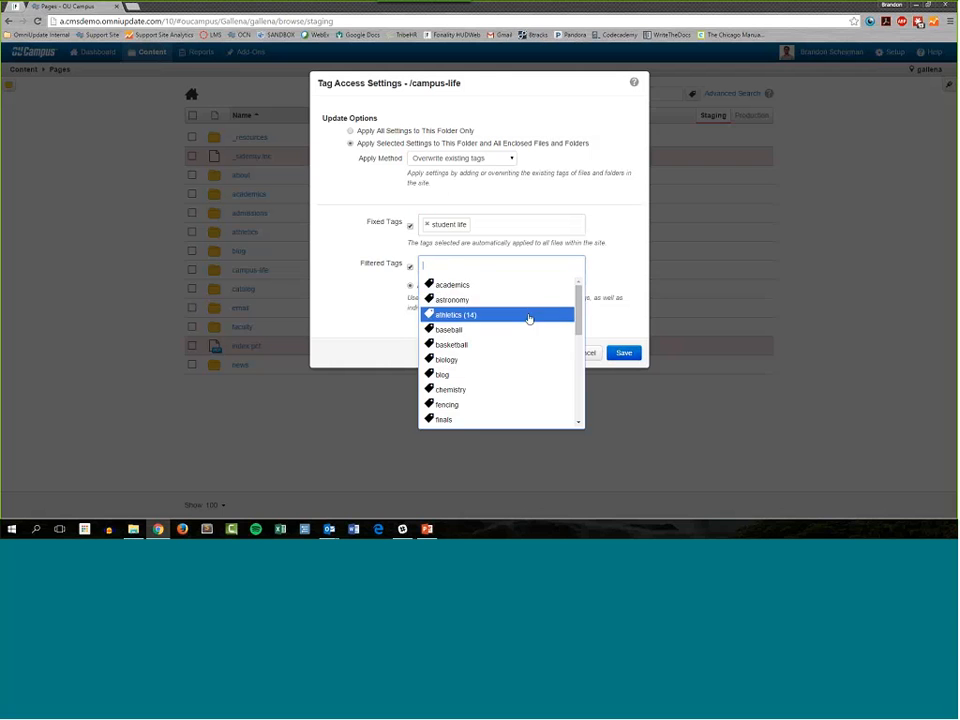
scroll(508, 323, down, 5)
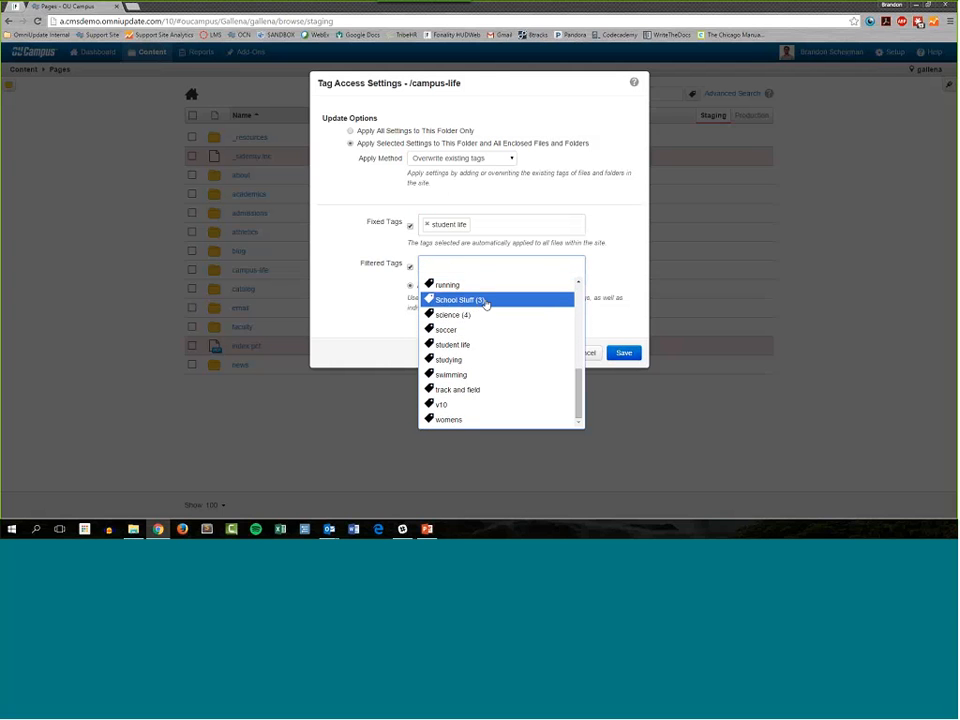
click(487, 302)
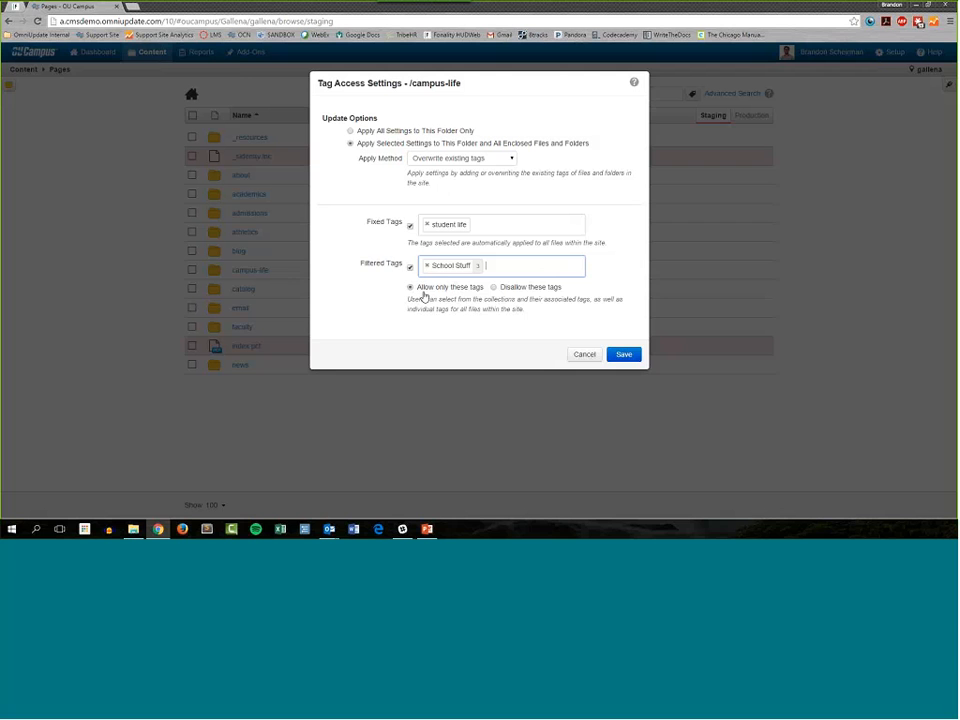
click(494, 288)
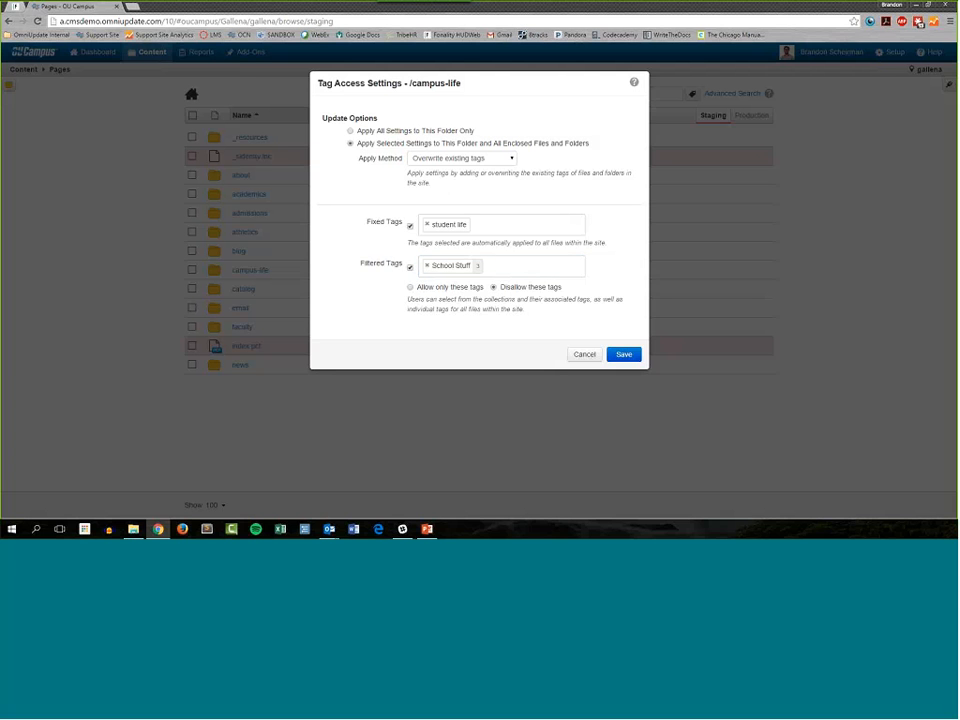
Step: Replace School Stuff with the athletics collection in the disallowed filtered tags, and clear the filtered tags again
click(427, 265)
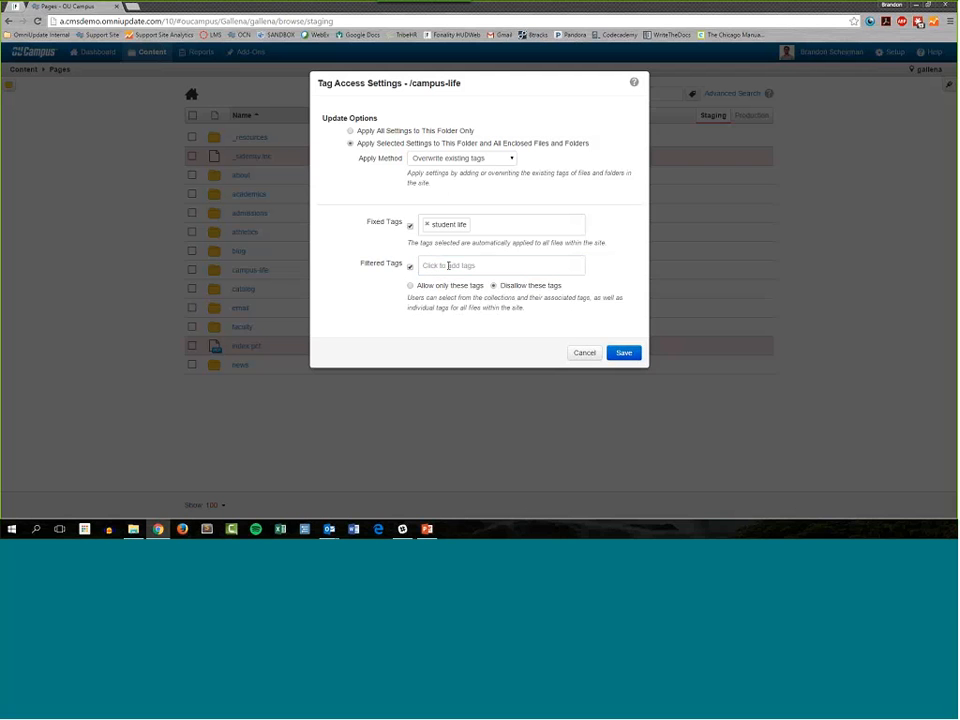
click(450, 265)
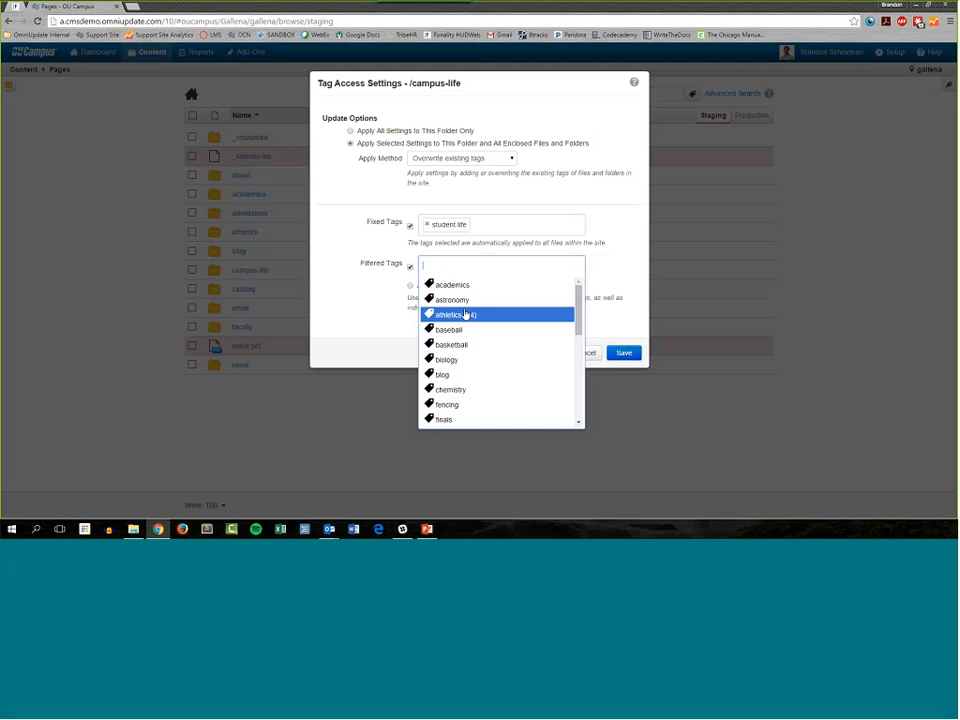
click(466, 316)
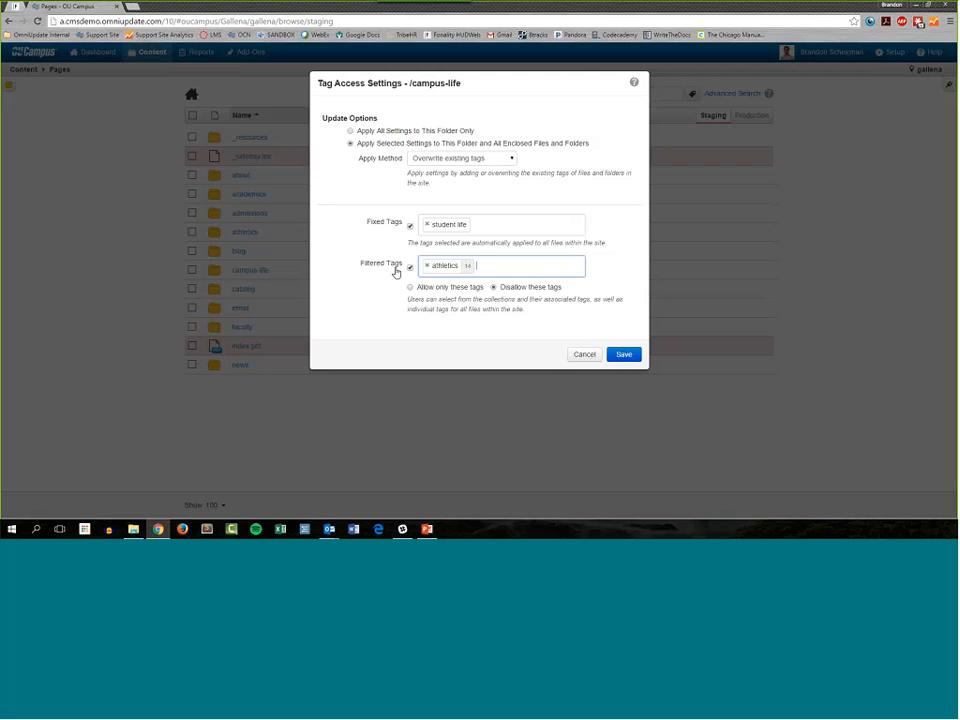
click(426, 266)
Step: Add athletics and School Stuff to the fixed tags alongside student life
click(493, 228)
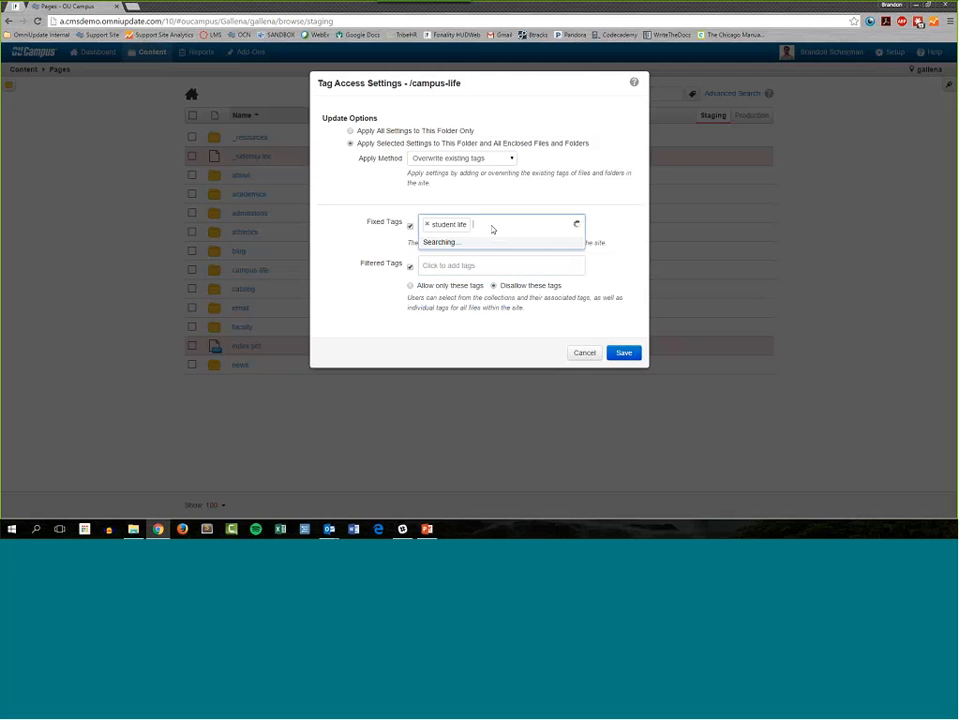
scroll(520, 323, down, 6)
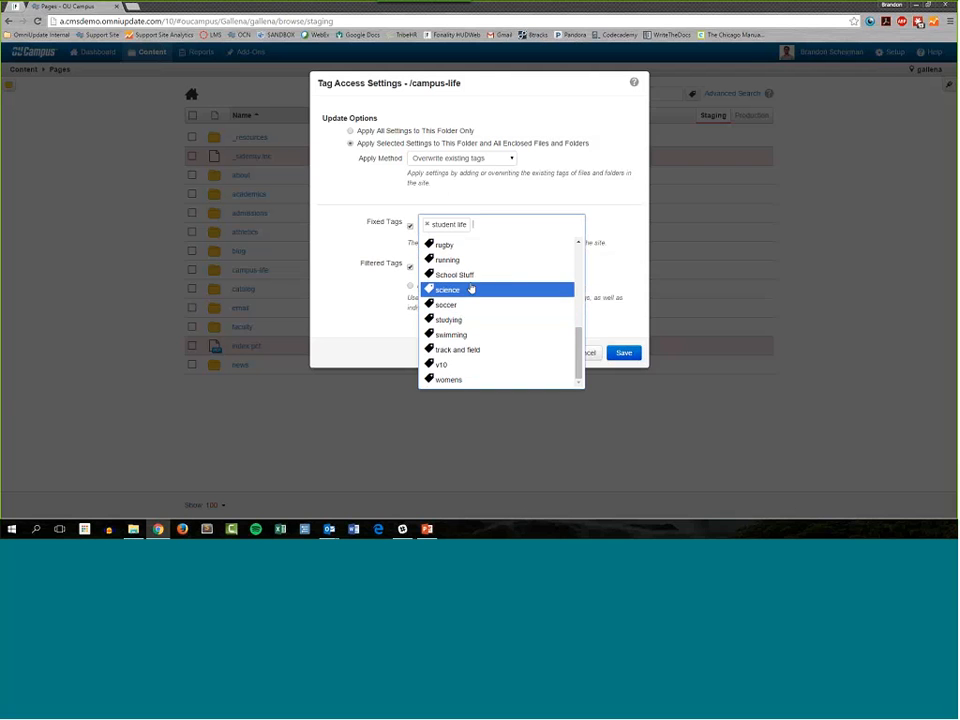
scroll(470, 289, up, 1)
scroll(471, 288, up, 8)
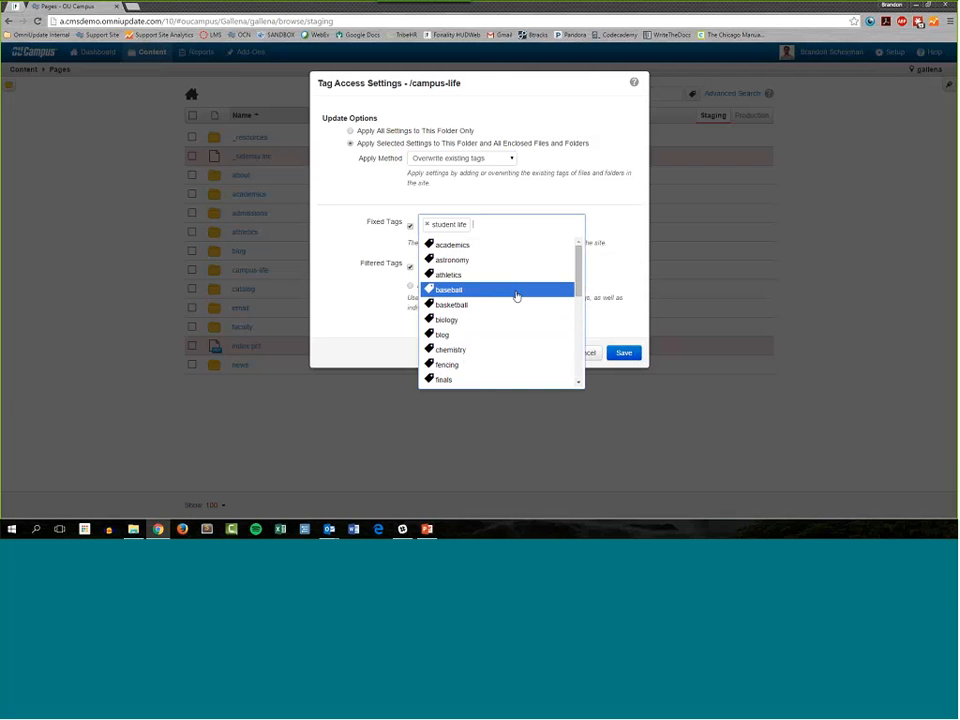
click(458, 277)
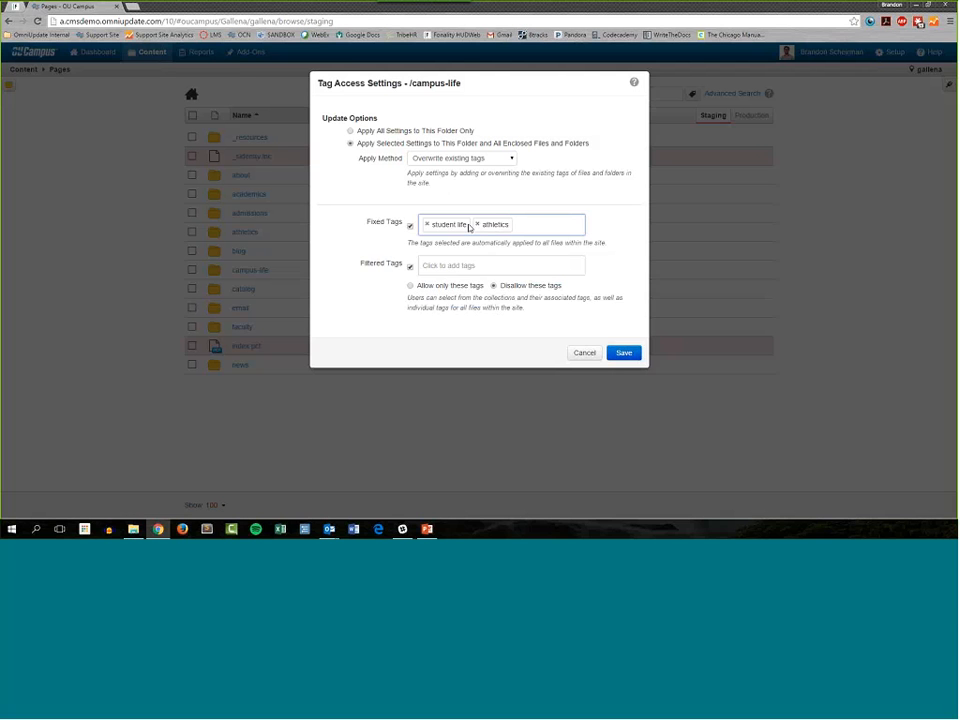
click(538, 228)
scroll(497, 285, down, 5)
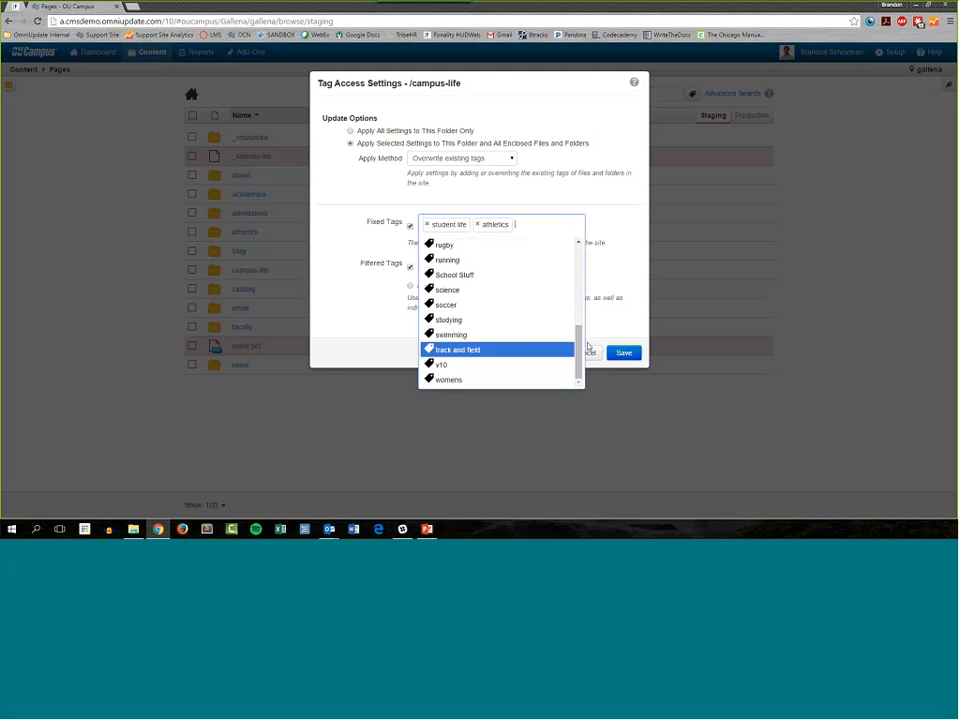
click(494, 275)
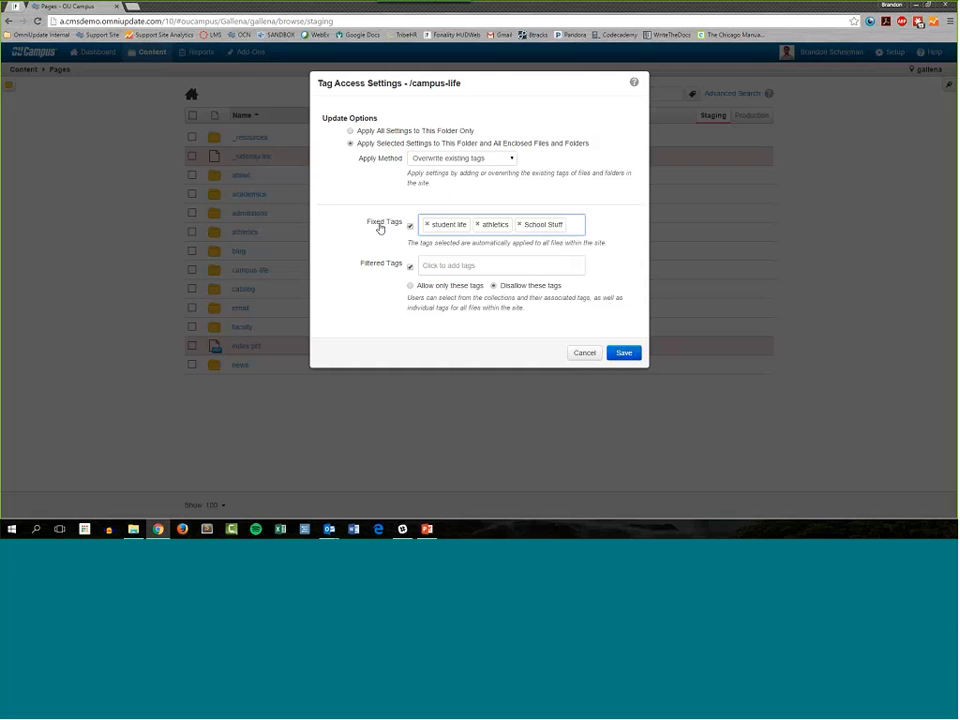
Step: Remove School Stuff and athletics from the fixed tags, and allow only the athletics collection as a filtered tag
click(519, 224)
click(477, 224)
click(467, 268)
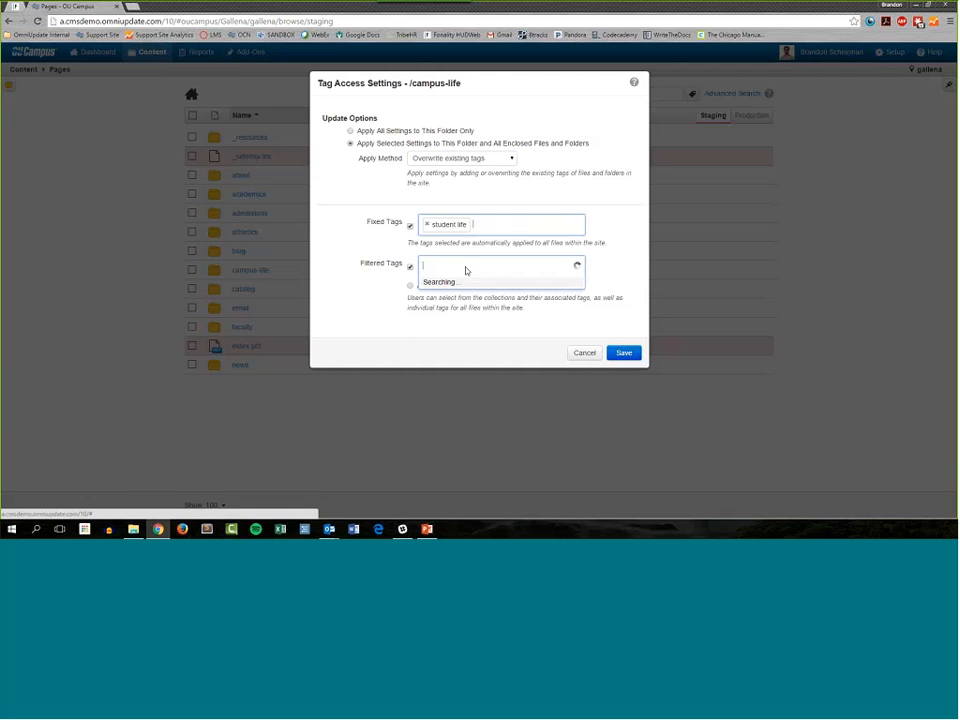
click(514, 318)
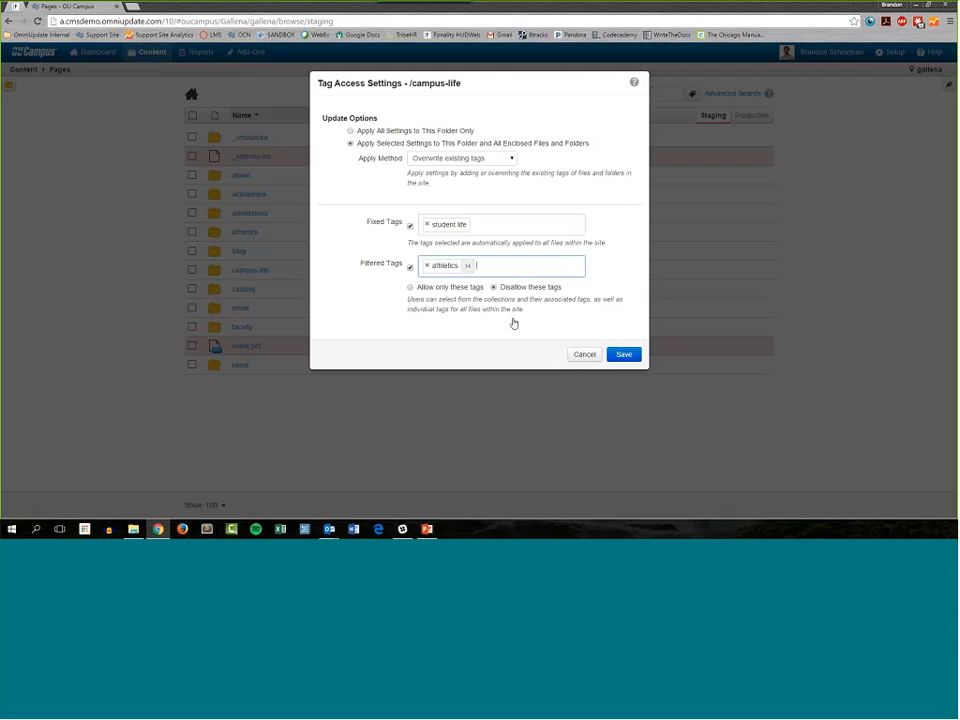
click(420, 288)
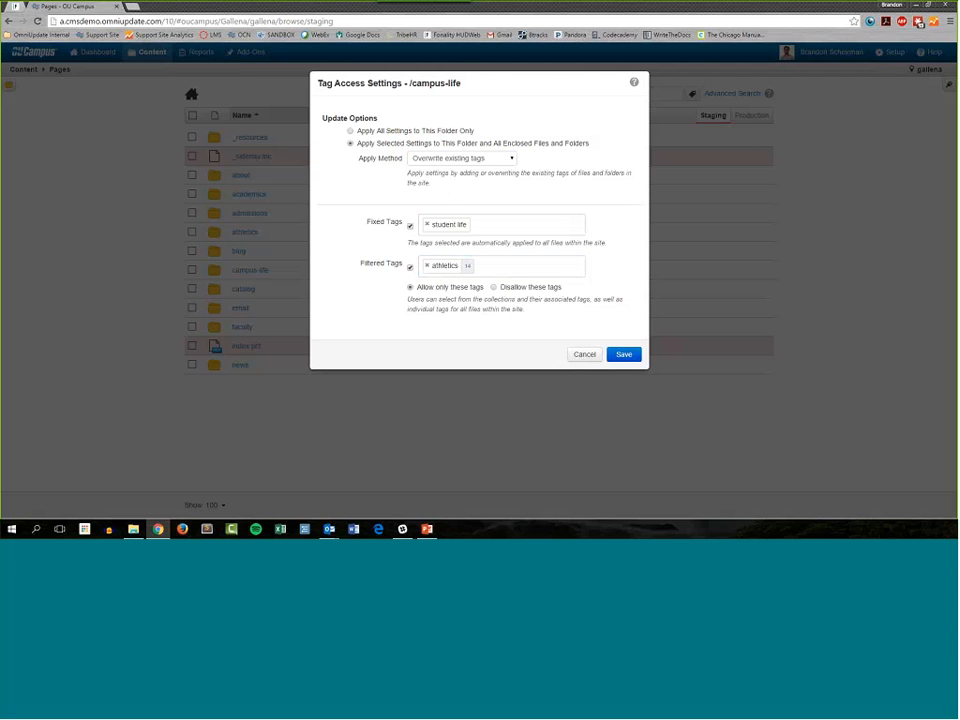
Step: Try adding athletics to the fixed tags as well, and remove it from them again
click(500, 225)
click(484, 274)
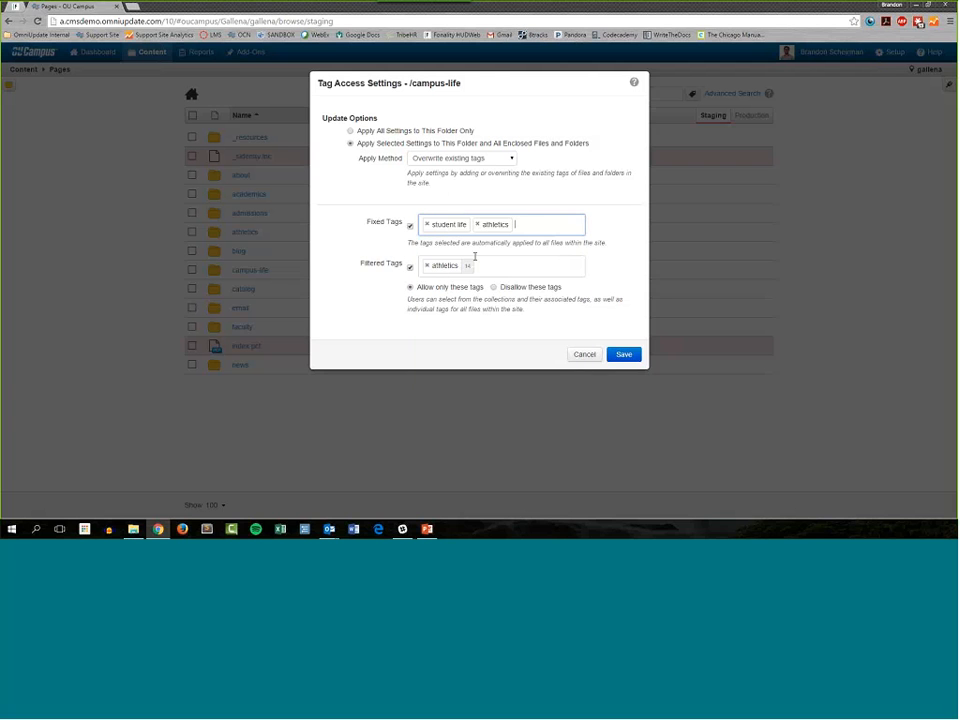
click(481, 230)
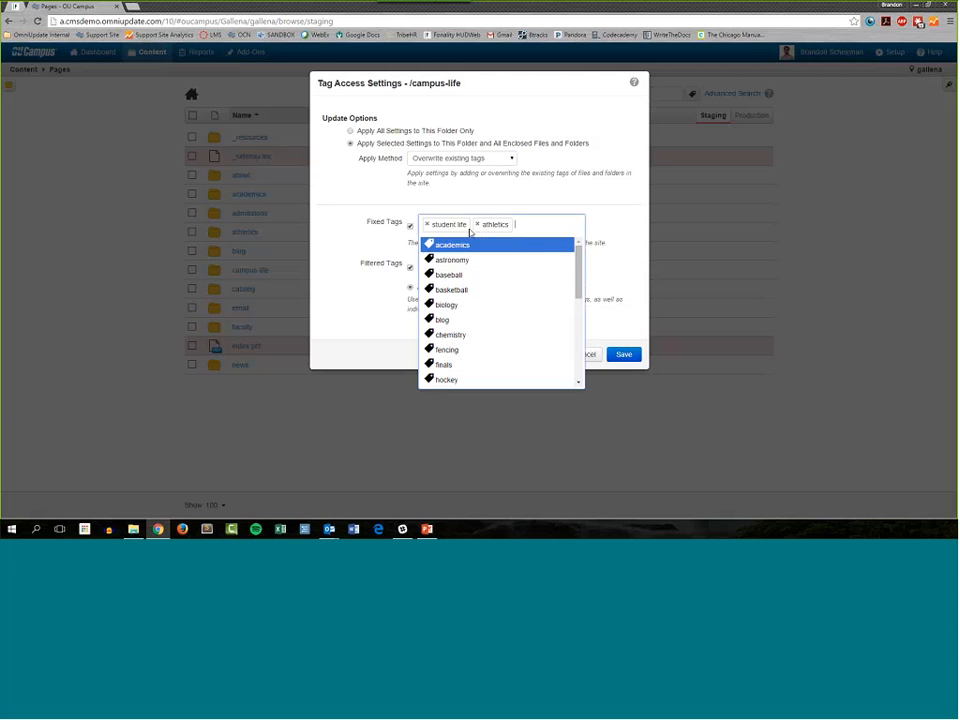
click(553, 199)
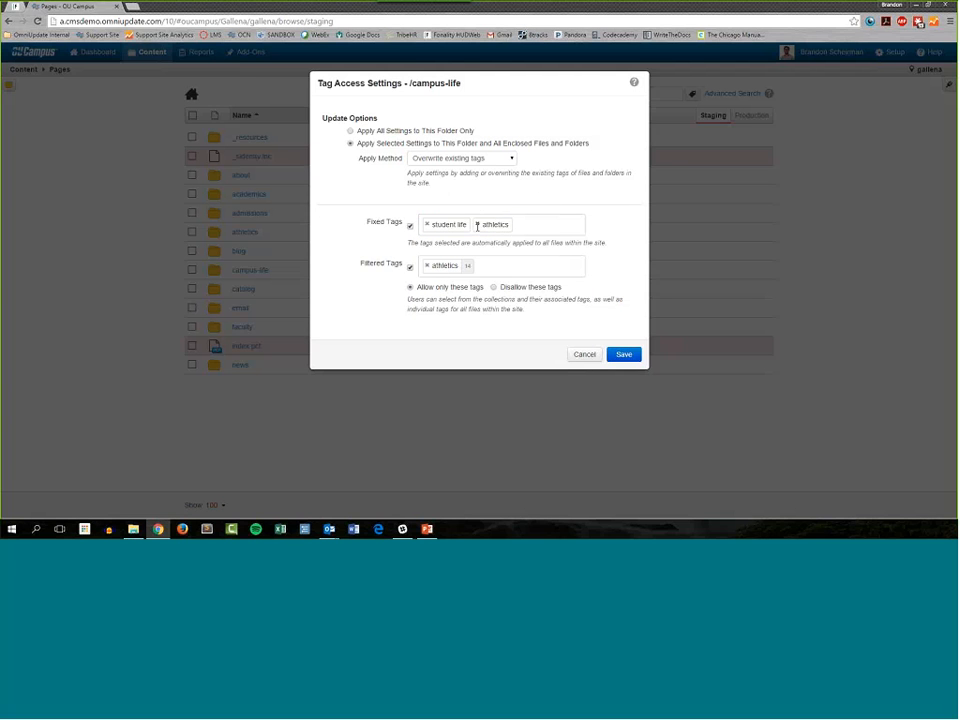
click(477, 224)
Step: Make School Stuff the only allowed filtered tag collection for campus-life and save the Tag Access settings
click(427, 267)
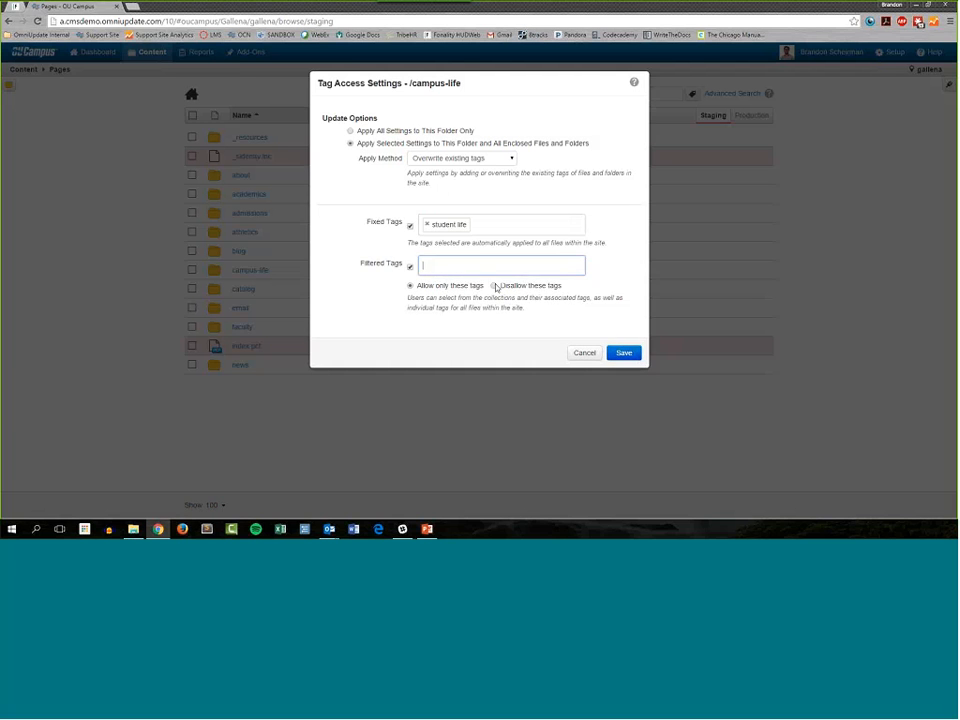
scroll(519, 330, down, 5)
click(485, 300)
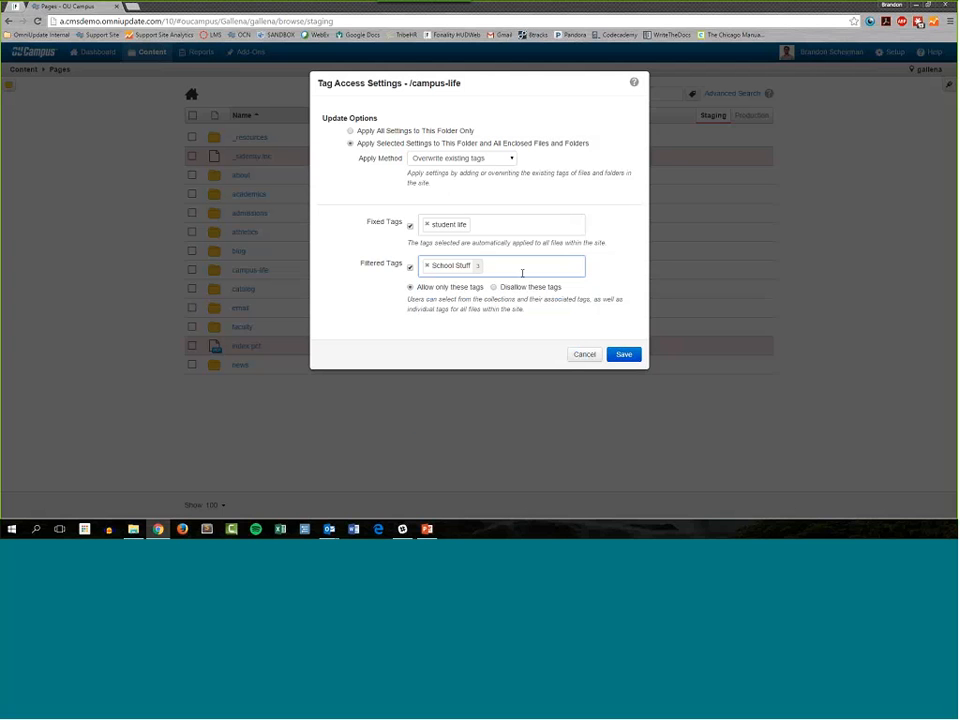
click(499, 225)
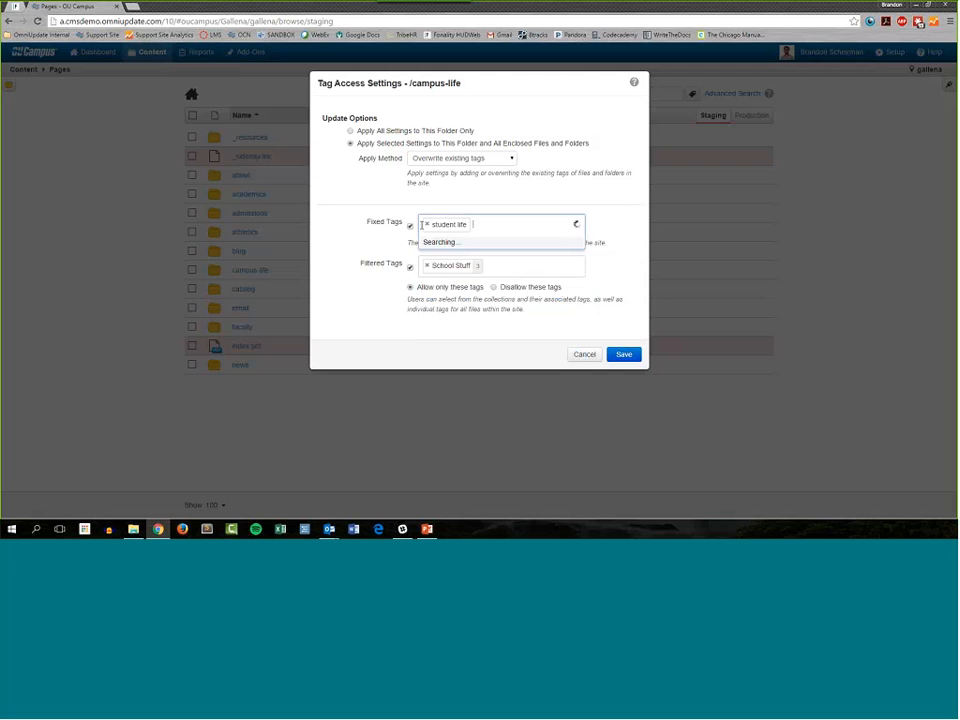
click(347, 245)
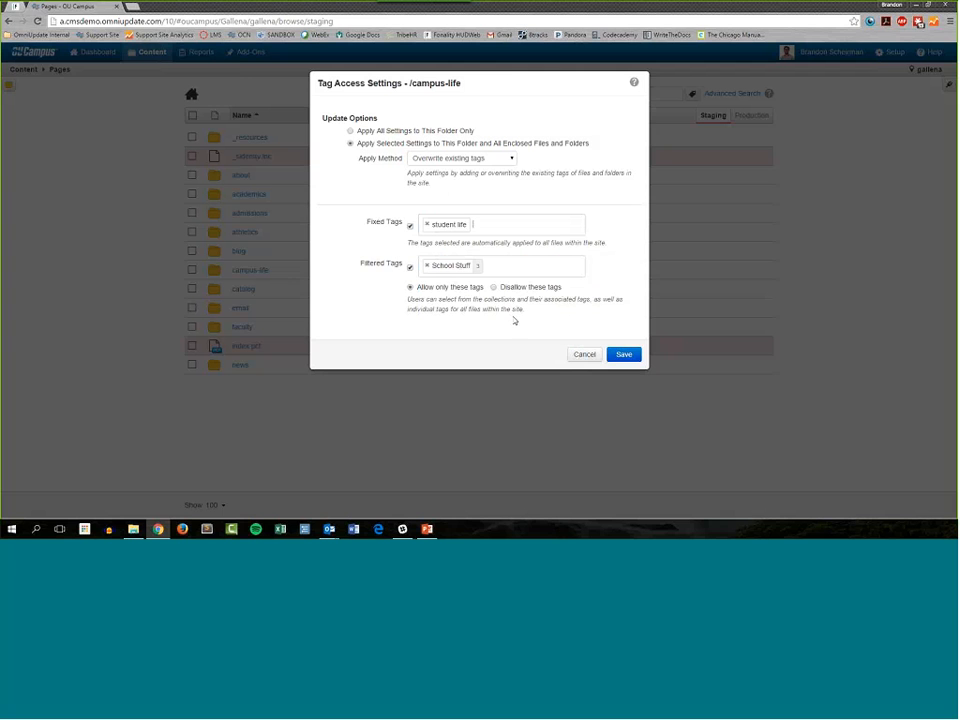
click(624, 355)
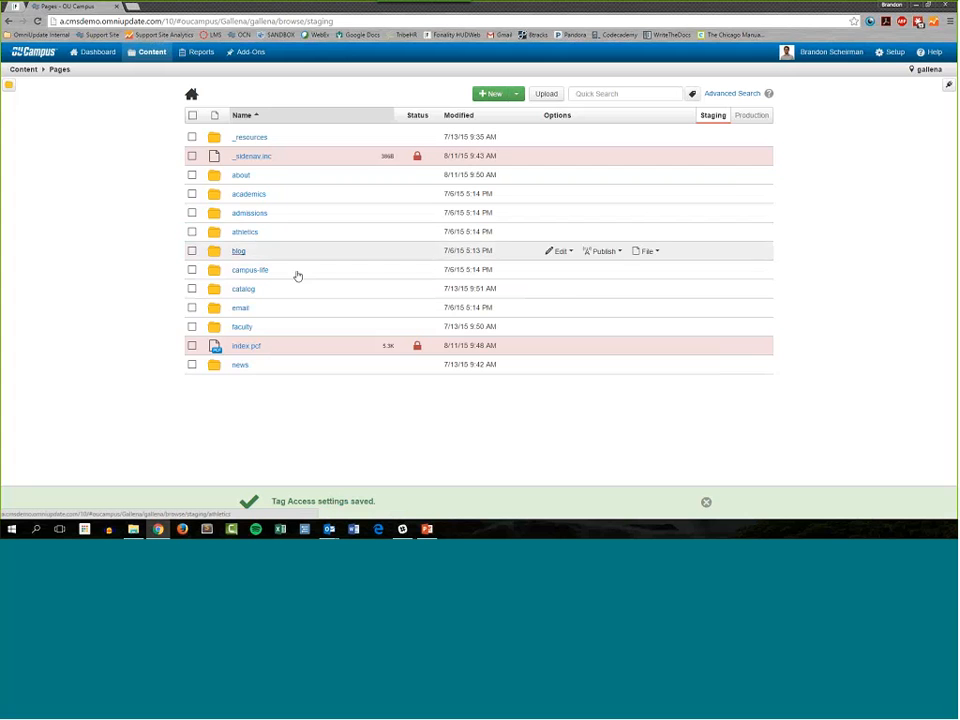
Step: Open the page properties of student-union.pcf in the campus-life folder
click(296, 272)
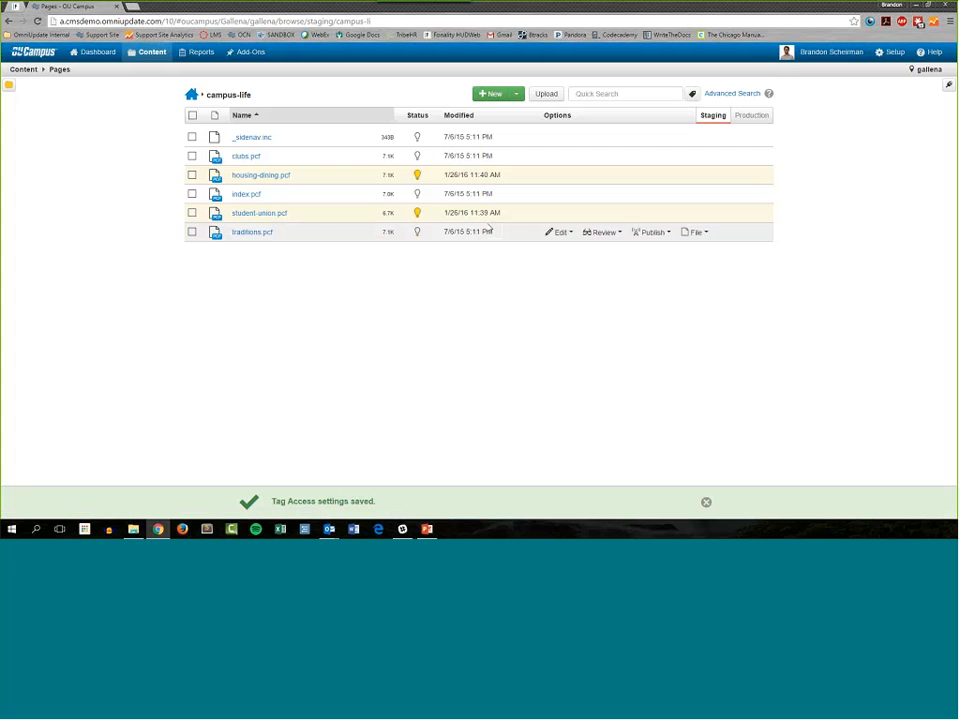
click(560, 215)
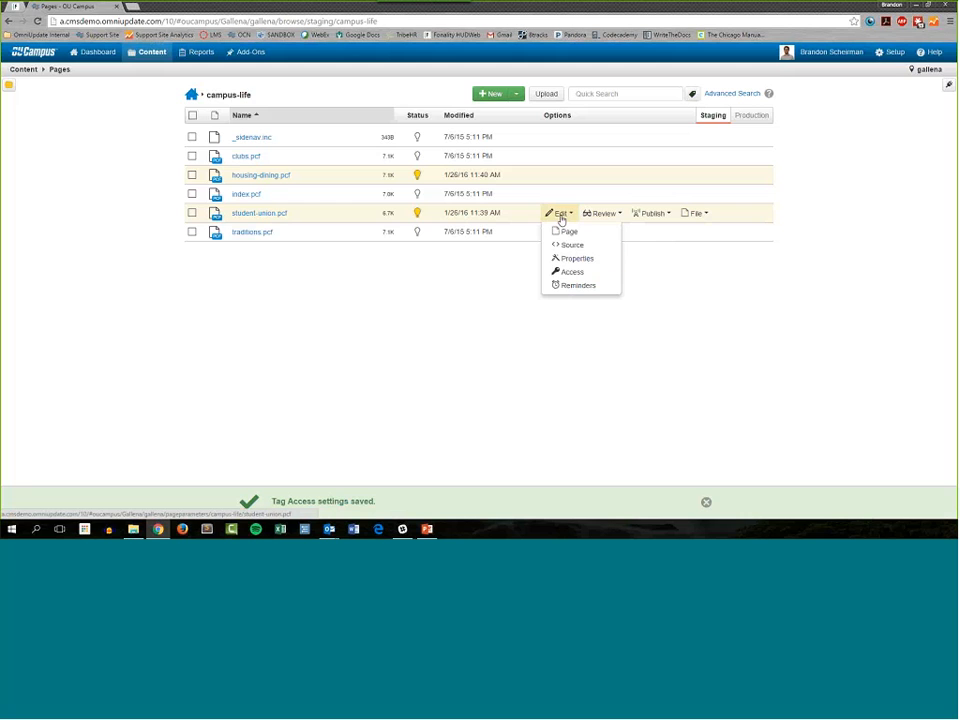
click(588, 259)
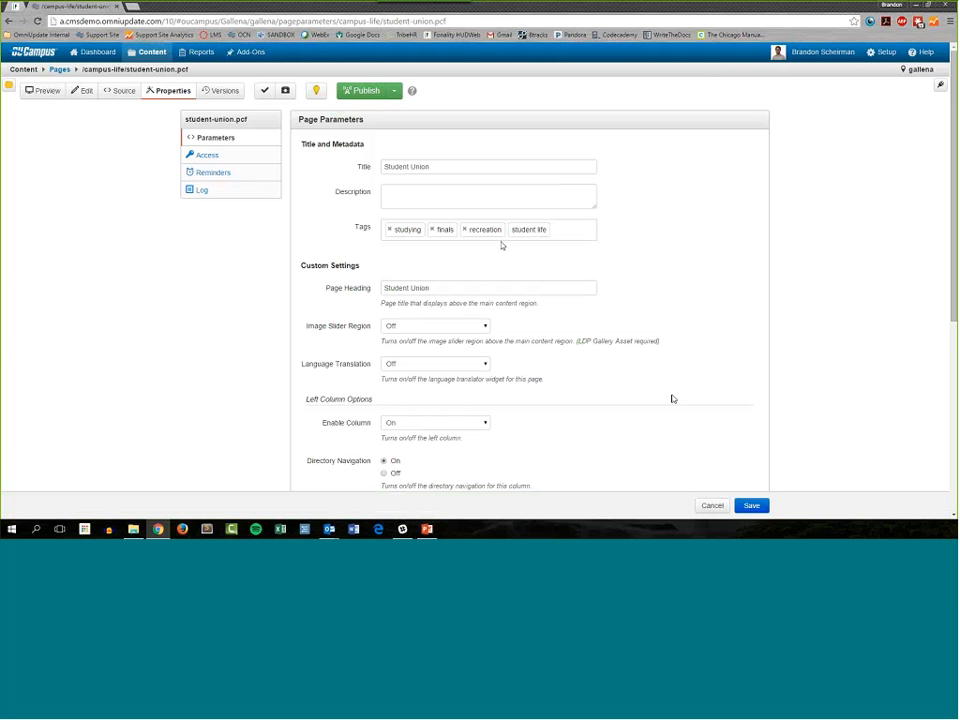
Step: Remove the studying, finals and recreation tags from the Student Union page's parameters
click(389, 230)
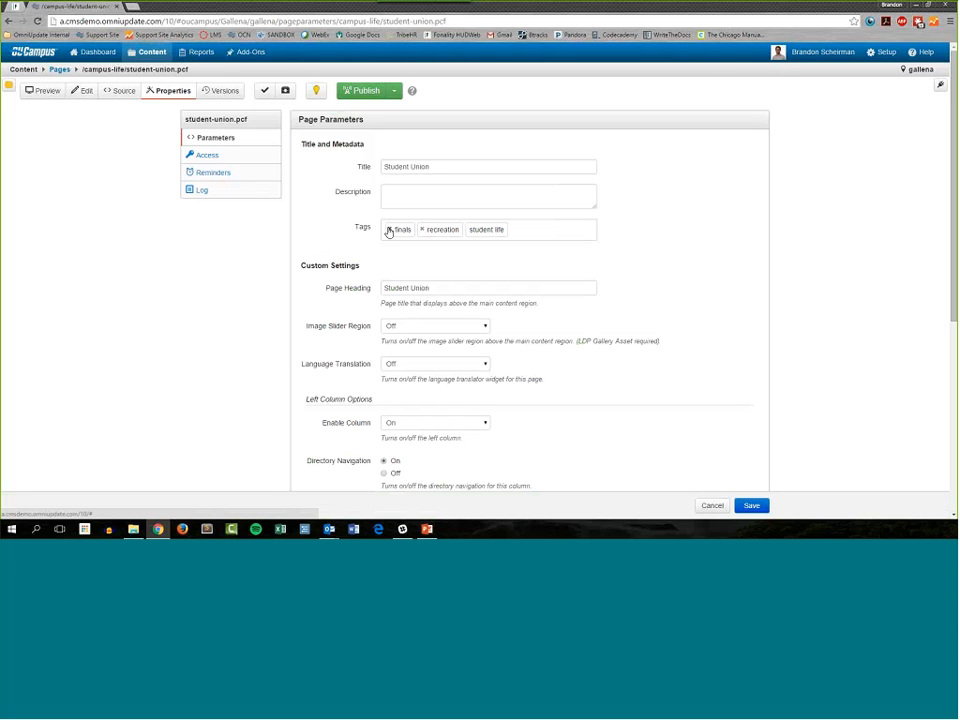
click(389, 230)
click(389, 230)
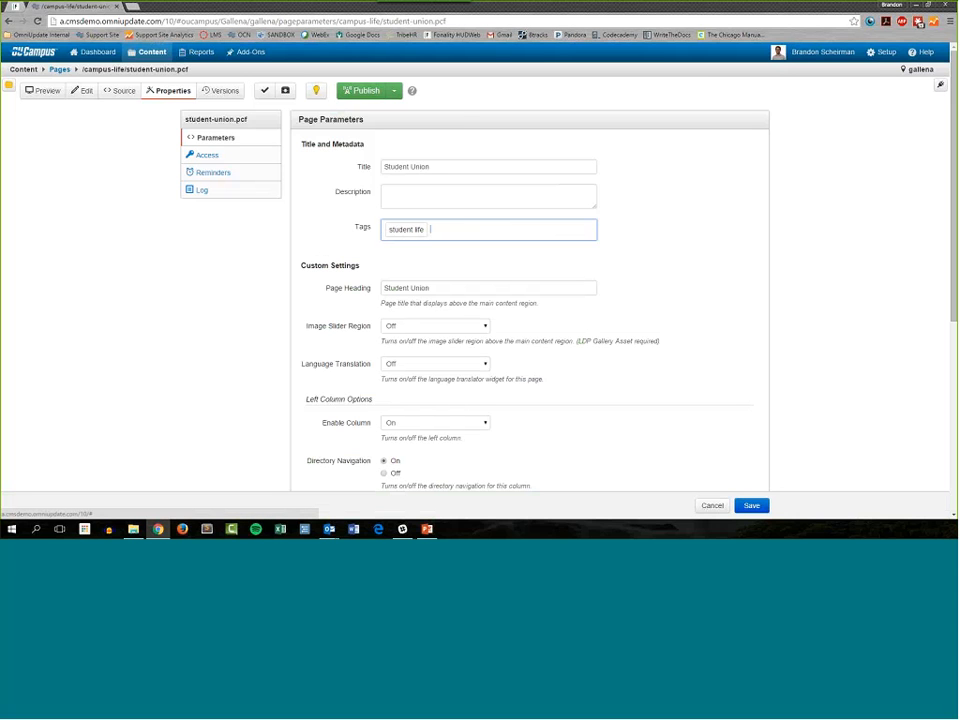
click(451, 253)
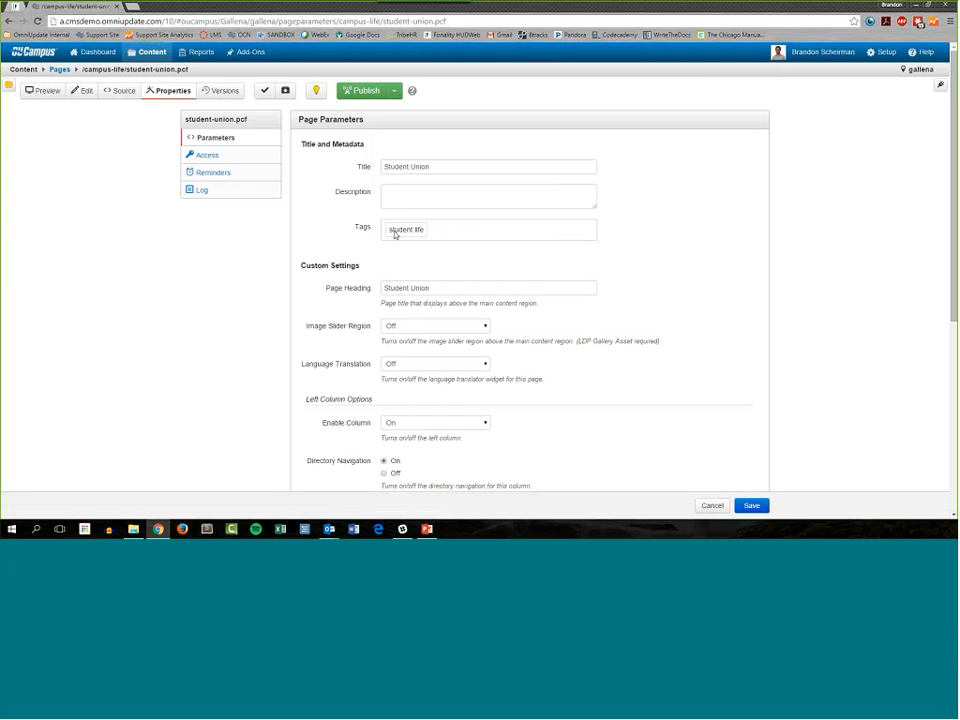
Step: Add the academics and studying tags to the Student Union page and save its parameters
click(456, 228)
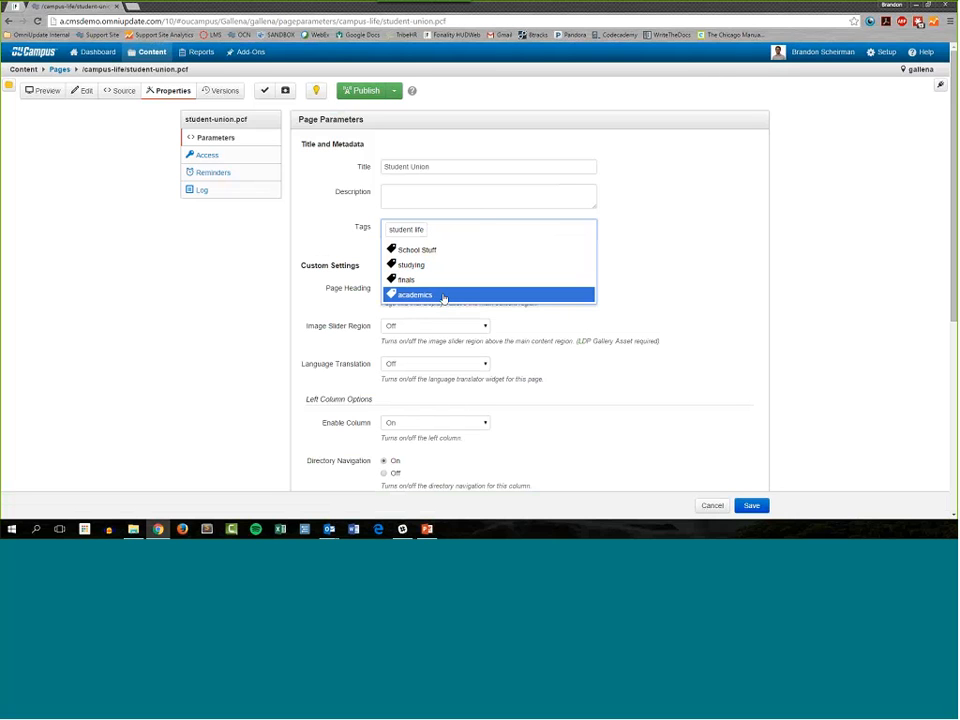
click(444, 296)
click(492, 268)
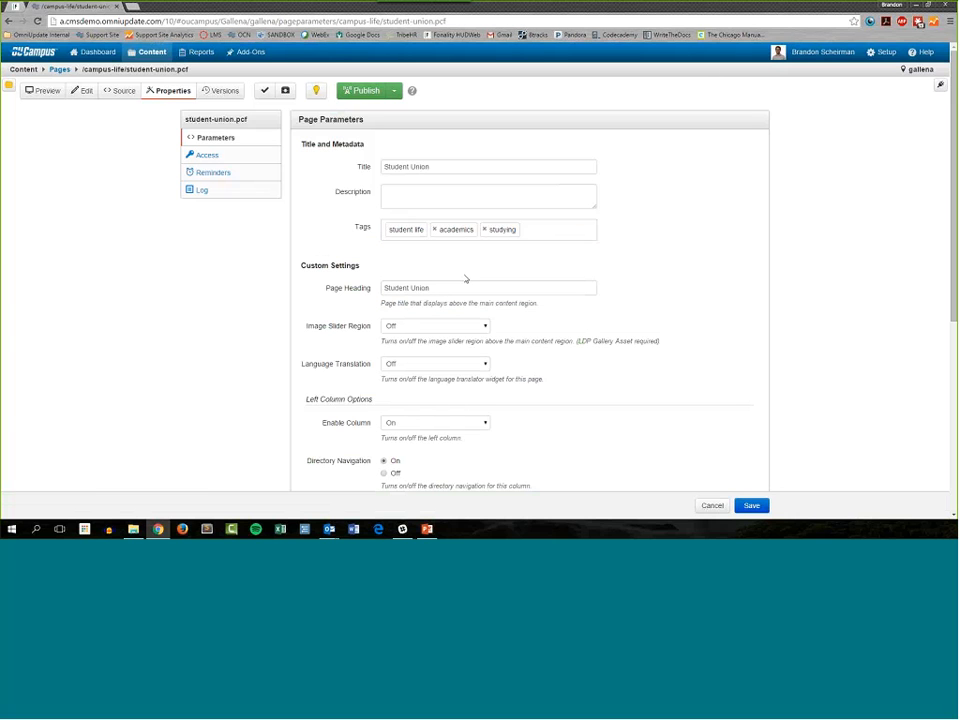
click(753, 506)
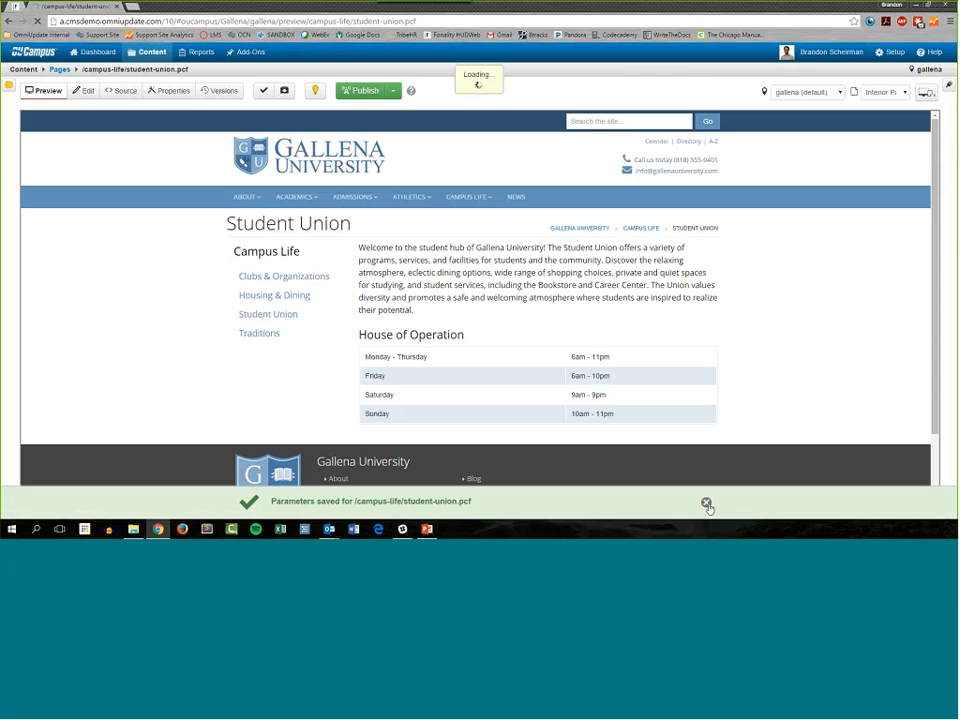
click(707, 505)
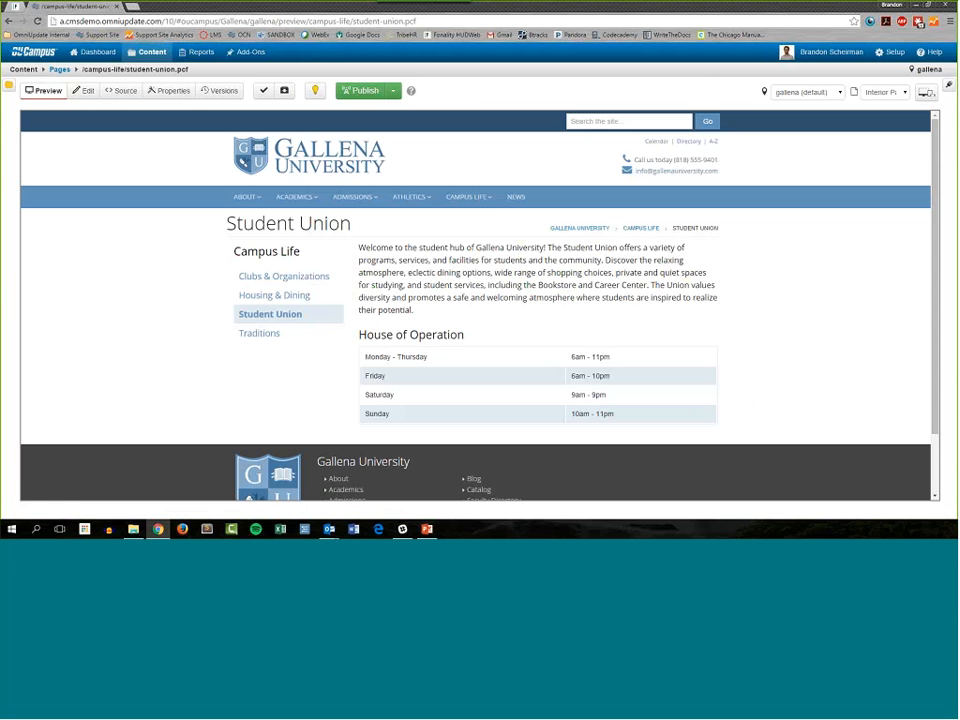
Step: Reopen the Student Union page's parameters and review its saved tags
click(172, 92)
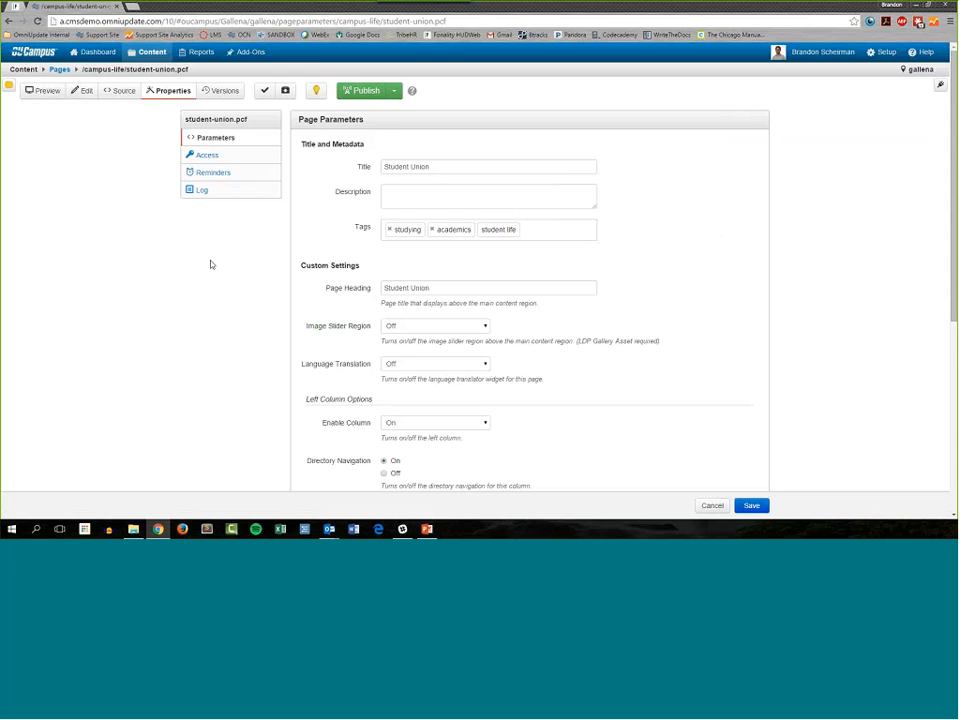
scroll(212, 262, down, 1)
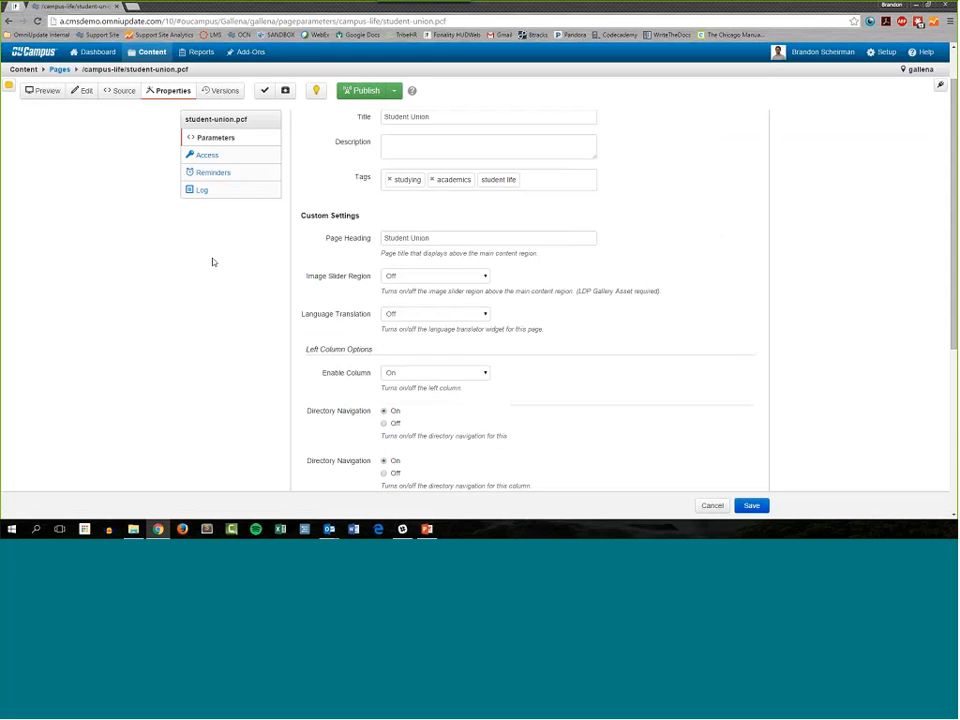
scroll(212, 261, up, 1)
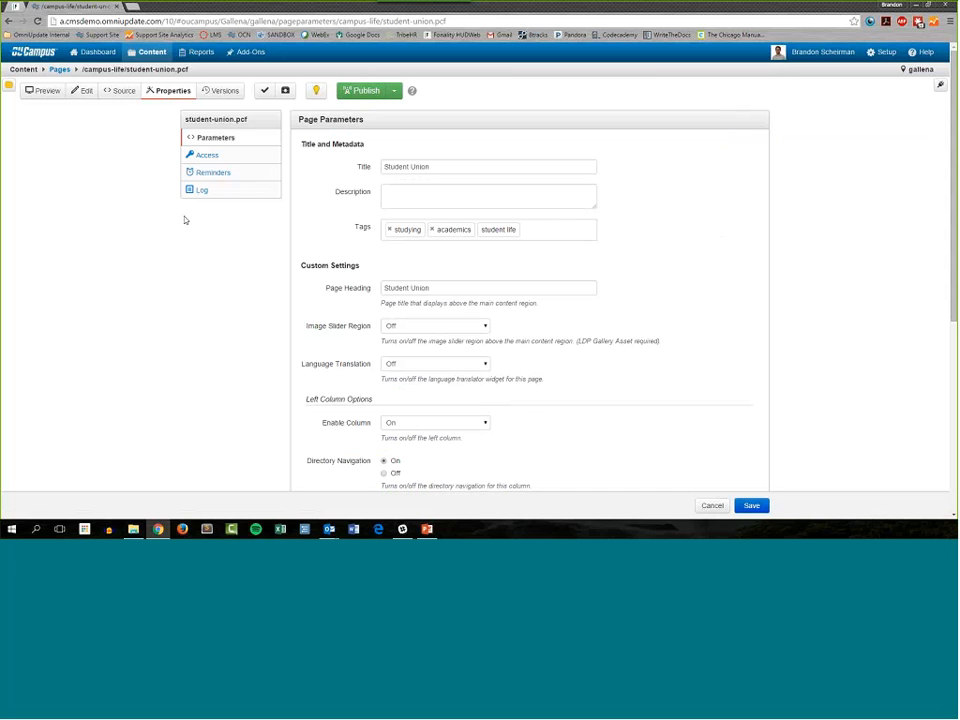
Step: Return to the campus-life folder and examine the tags available for filtering its files
click(62, 70)
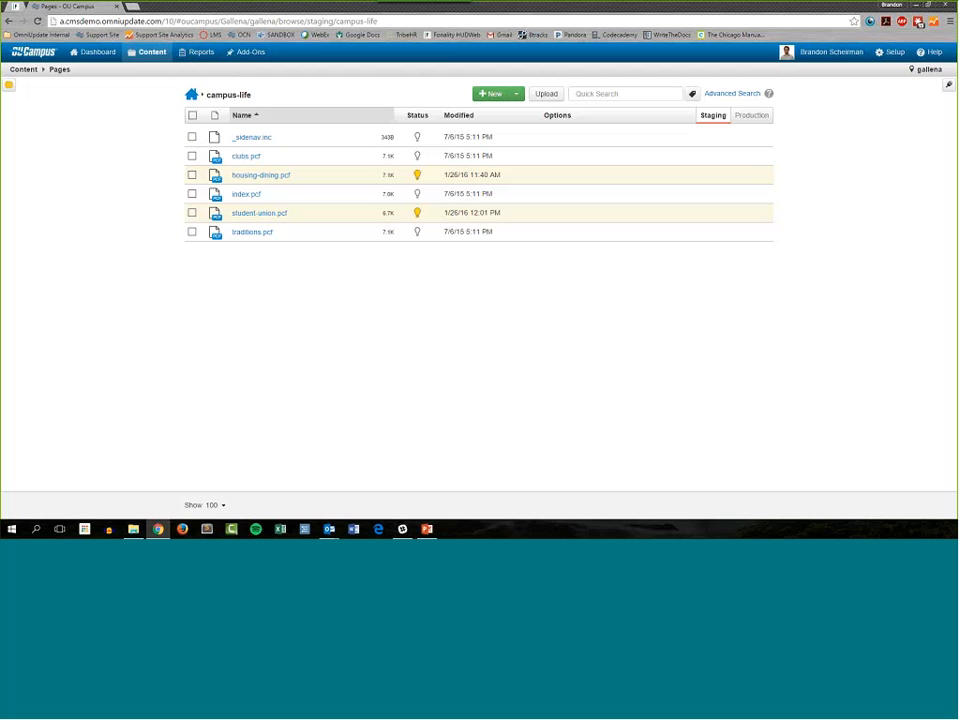
click(627, 94)
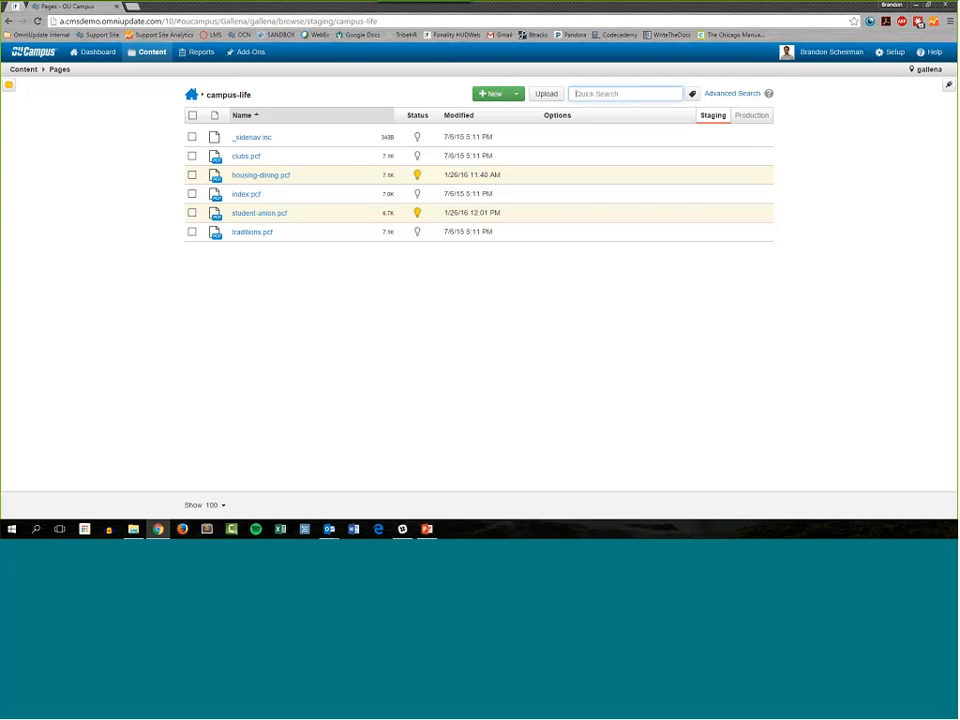
click(634, 291)
click(691, 95)
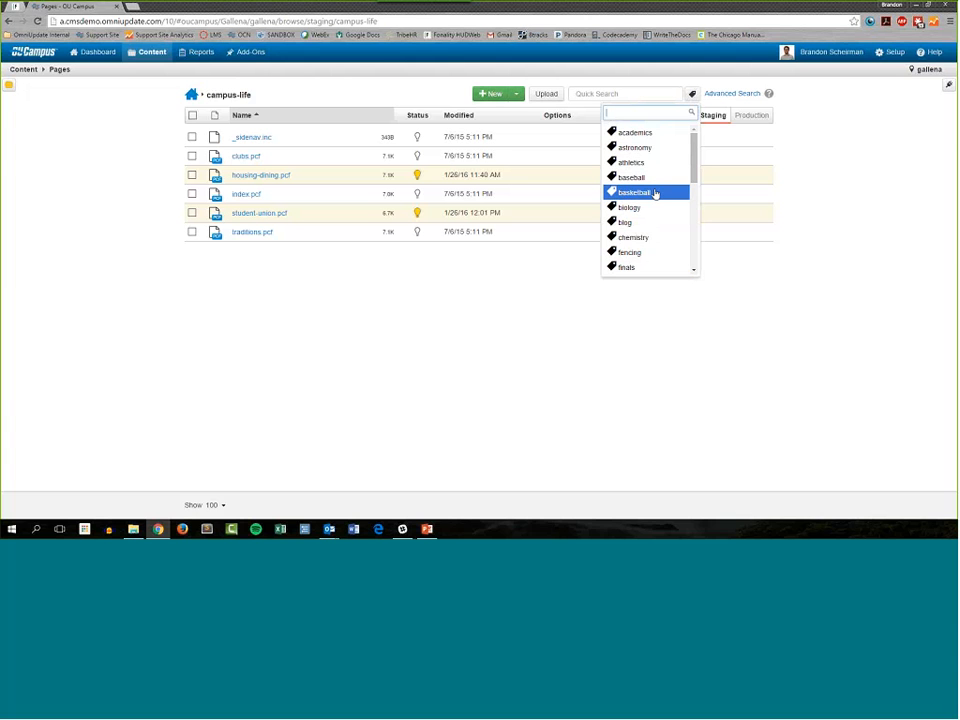
click(724, 261)
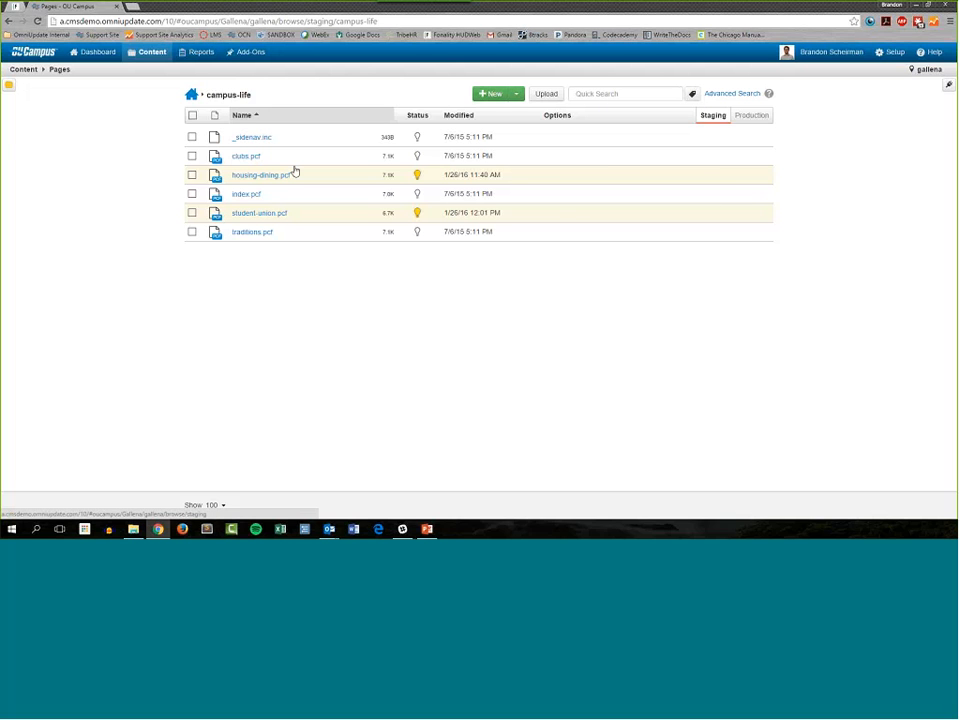
Step: Add an empty line below the introductory paragraph of student-union.pcf and browse for an image to insert there
click(268, 217)
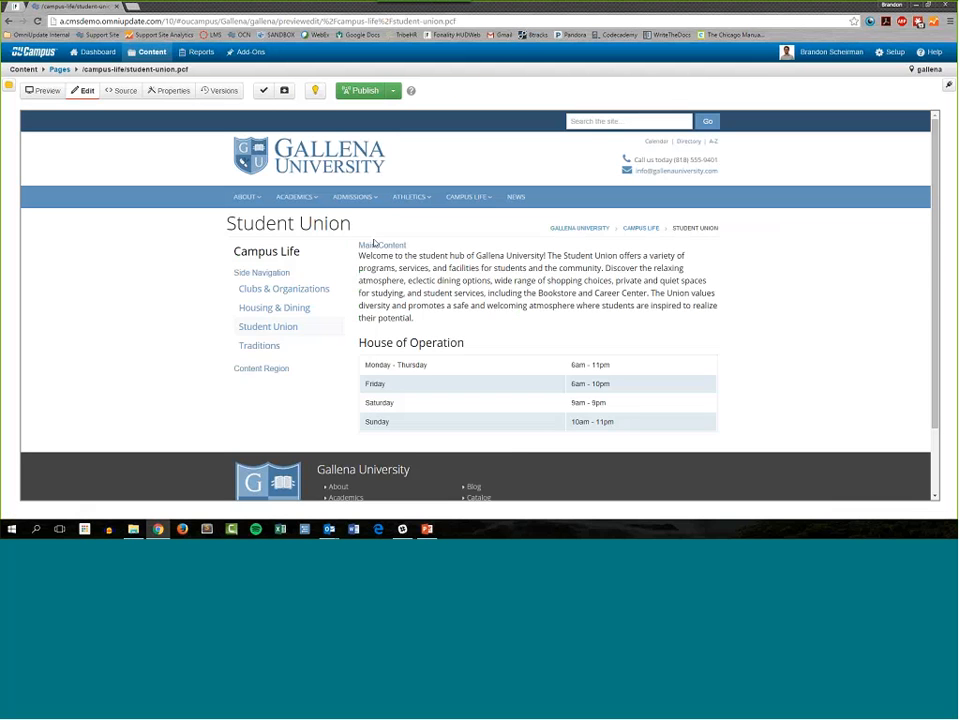
click(383, 328)
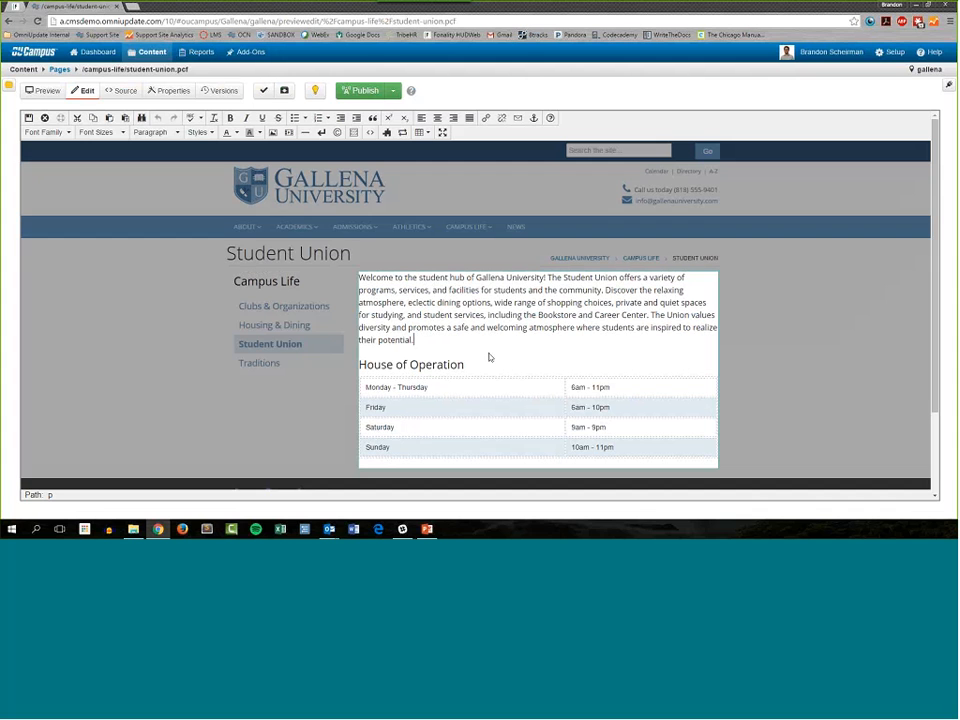
key(Return)
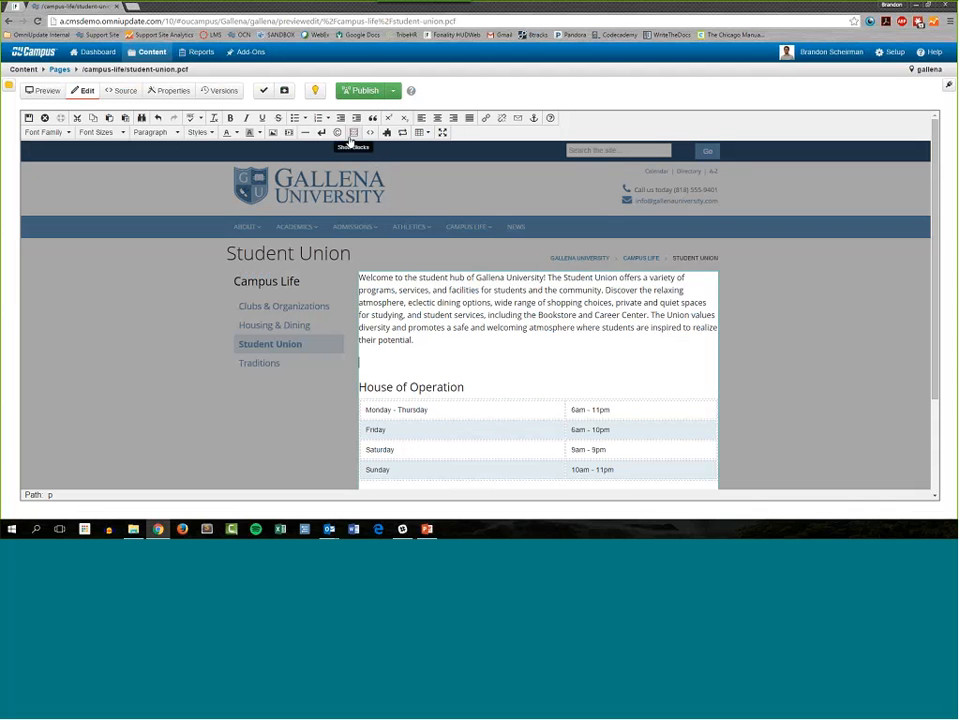
click(273, 132)
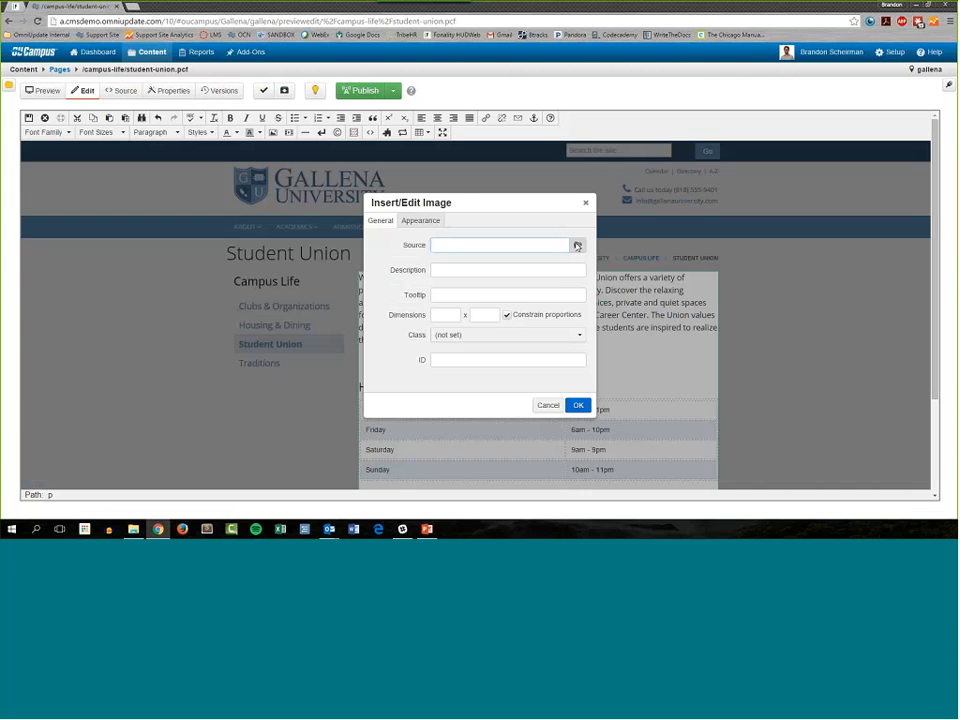
click(577, 246)
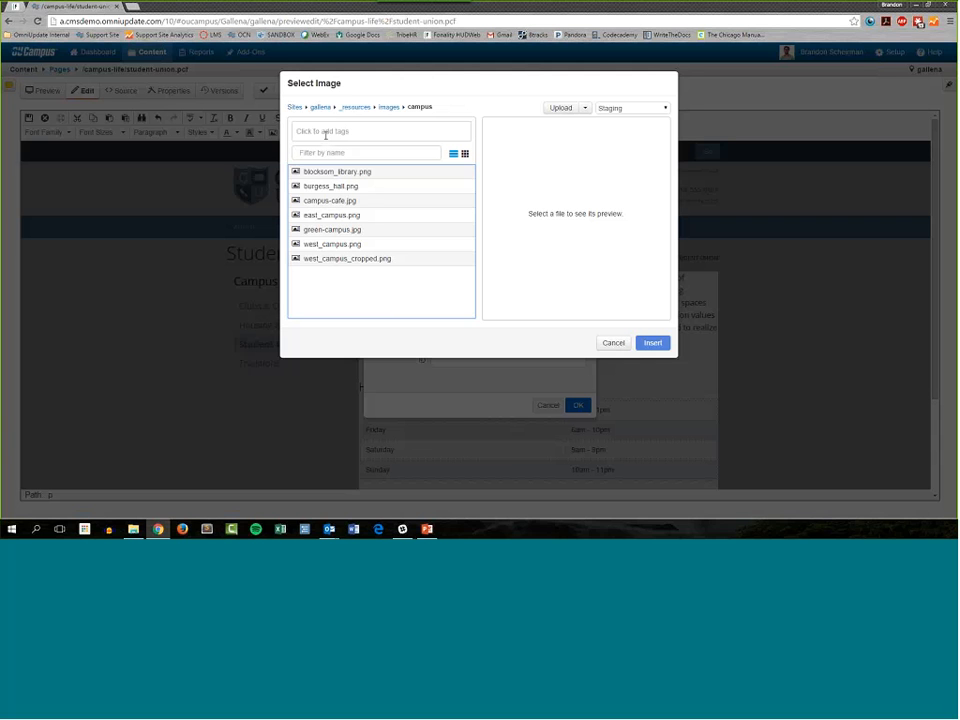
Step: Filter the images in the campus folder by the name "campus" and clear the filter again
click(316, 153)
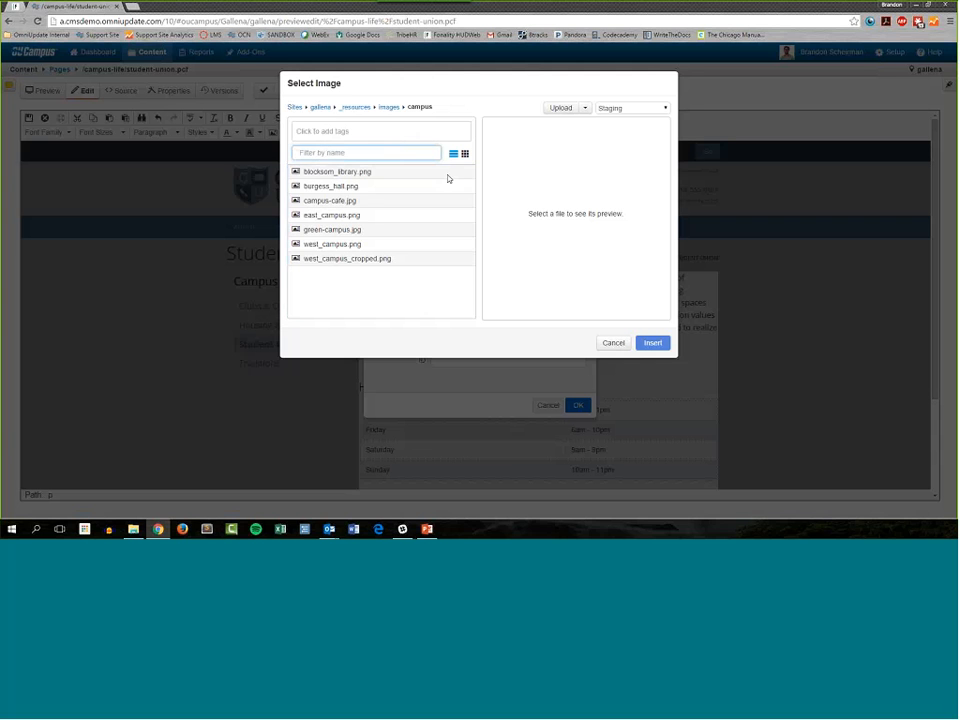
text(camp)
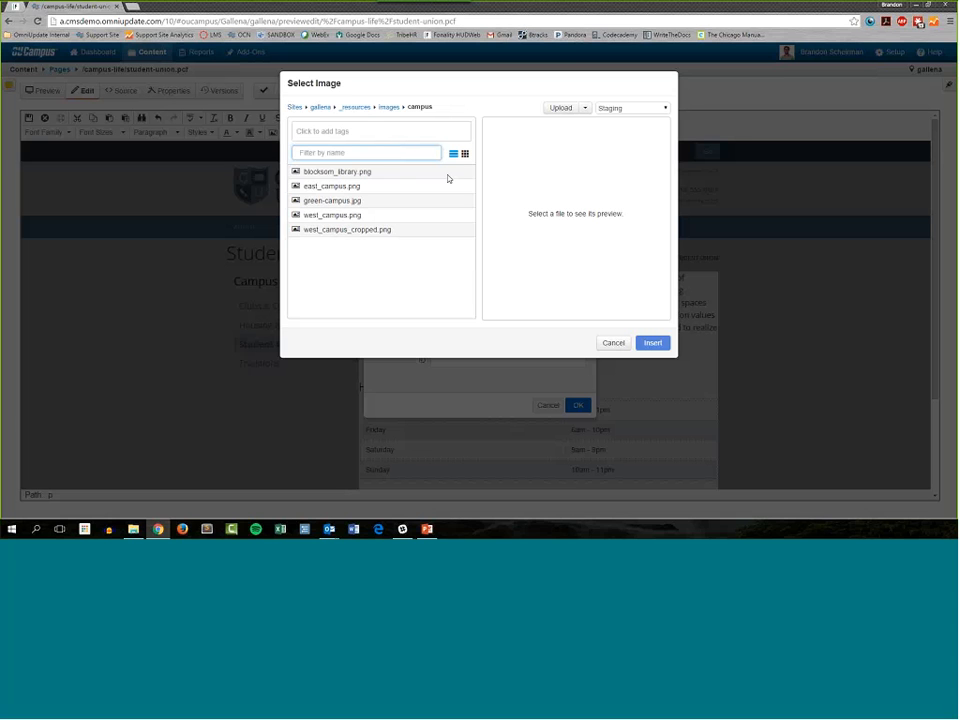
text(us)
drag(351, 153, 222, 153)
key(BackSpace)
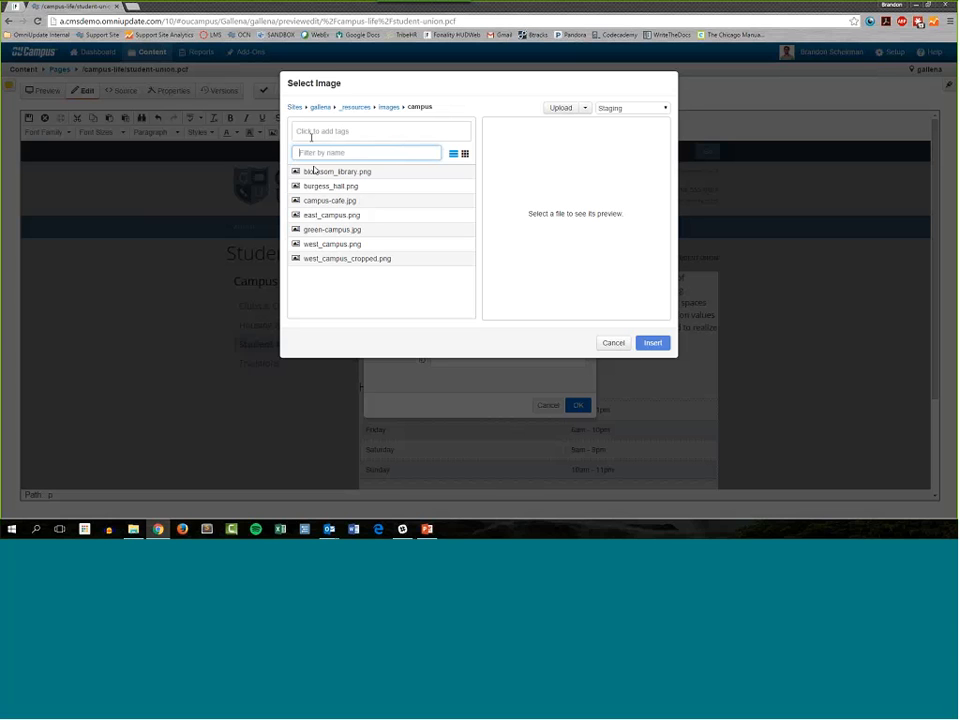
Step: Preview green-campus.jpg, east_campus.png and campus-cafe.jpg in the image selection
click(343, 229)
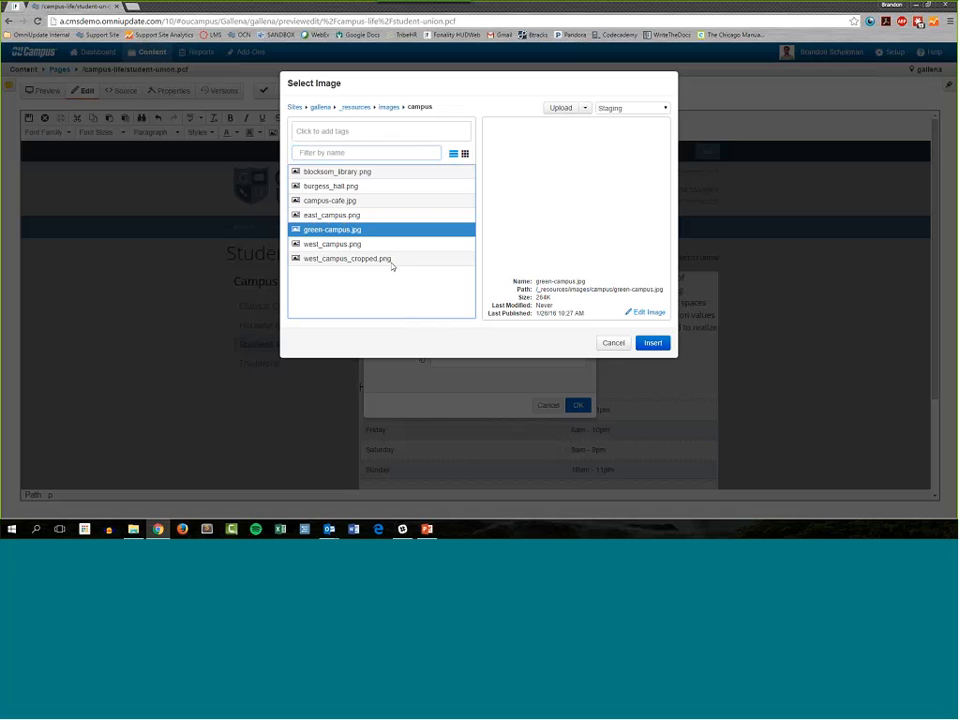
click(337, 217)
click(350, 201)
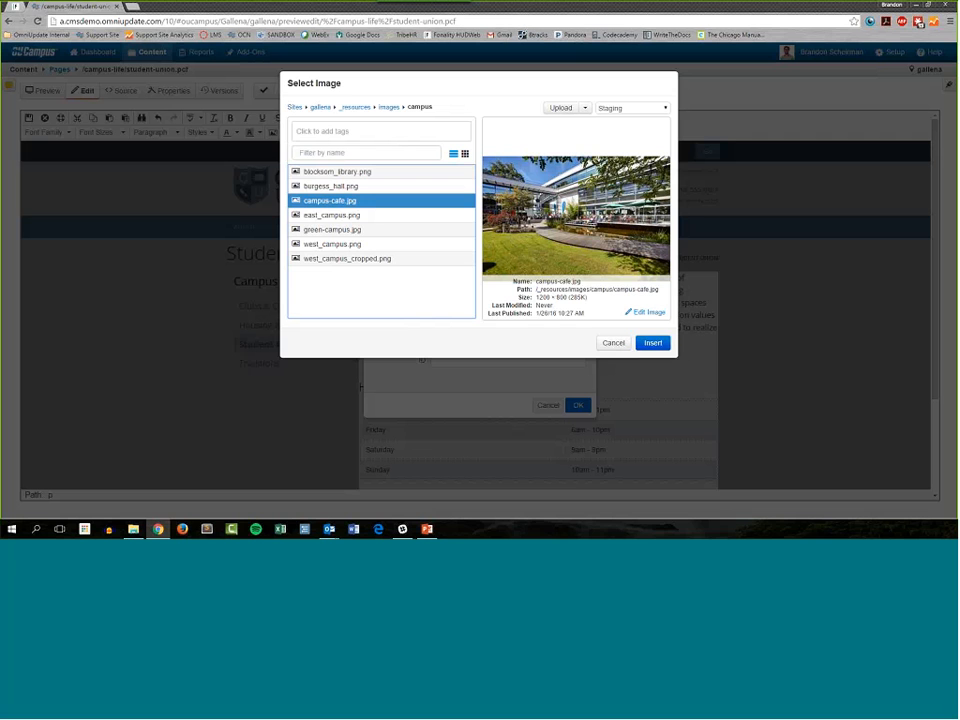
click(343, 139)
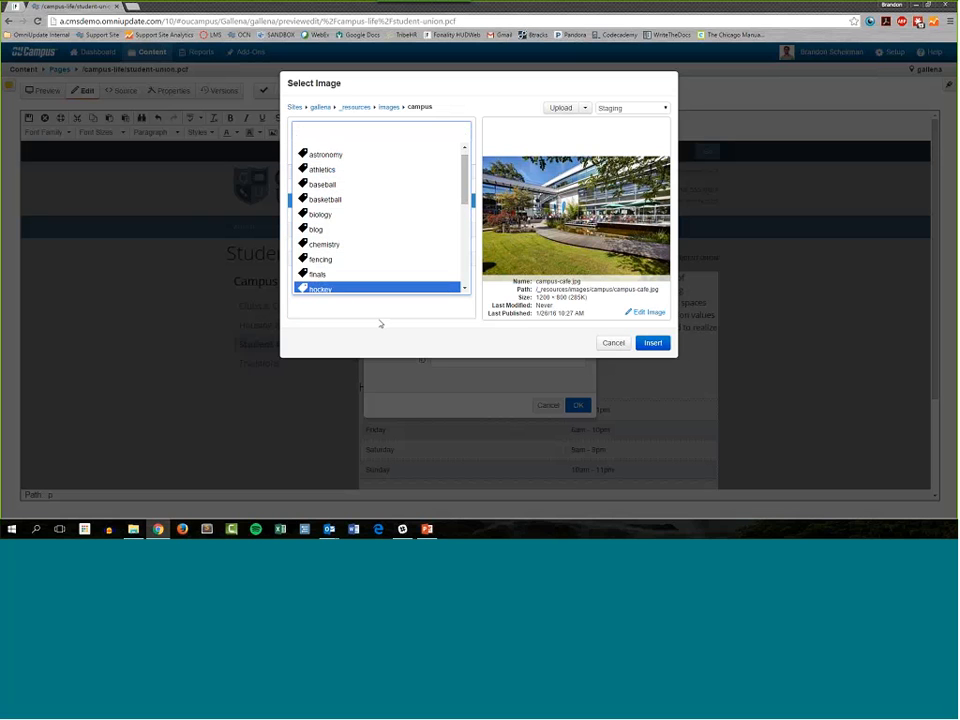
text(grad)
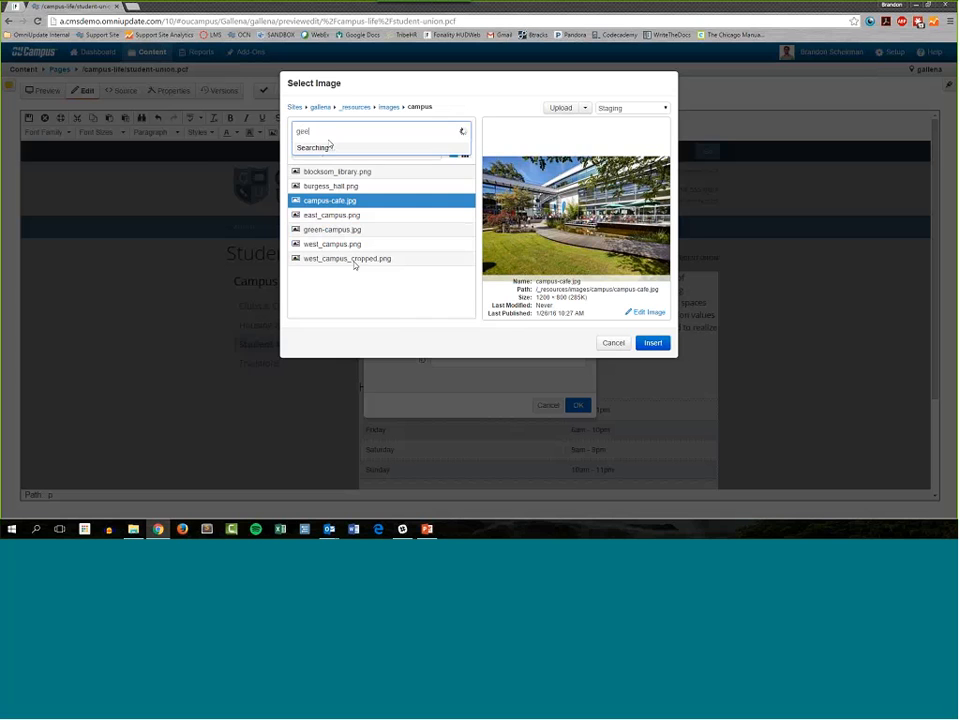
key(BackSpace)
key(BackSpace)
key(BackSpace)
key(BackSpace)
key(BackSpace)
key(BackSpace)
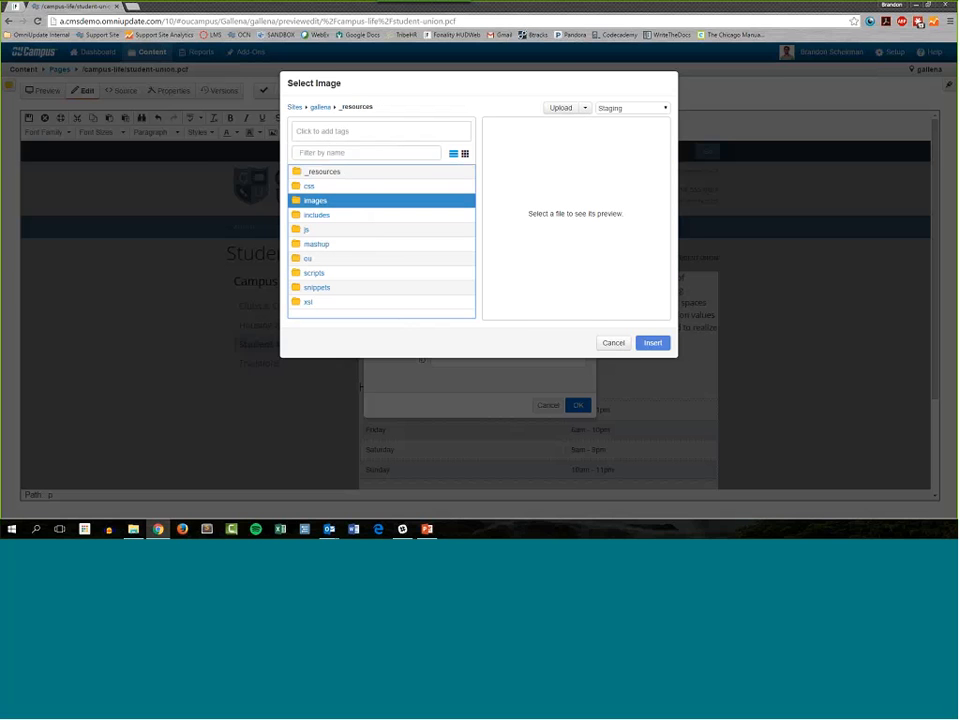
Step: Go back to the images/campus folder and filter its images by the green tag
click(373, 205)
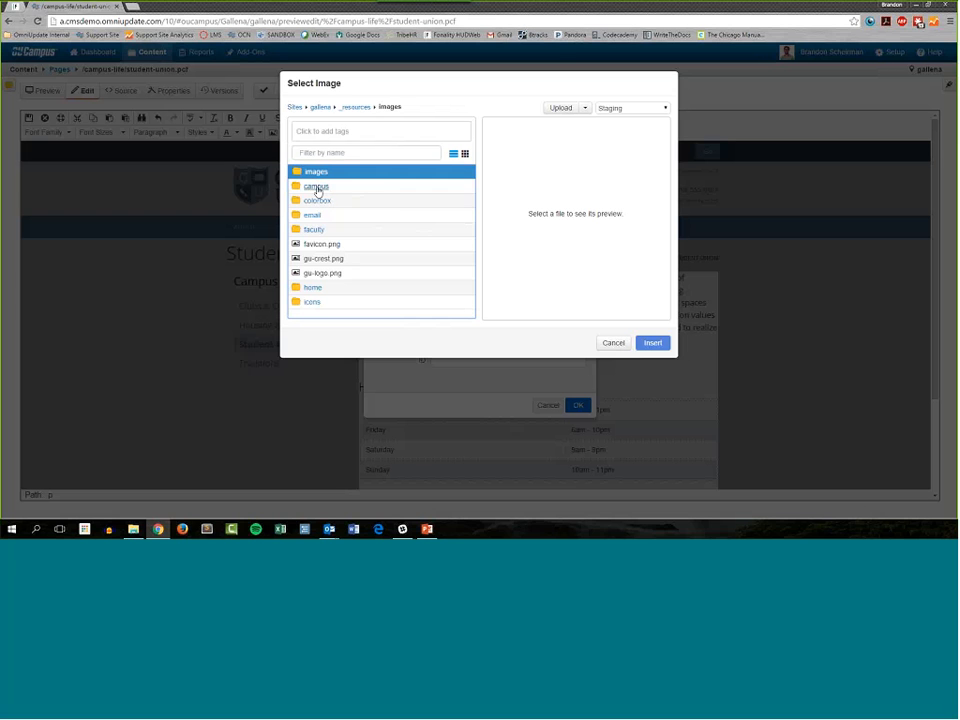
click(315, 187)
click(332, 131)
text(green)
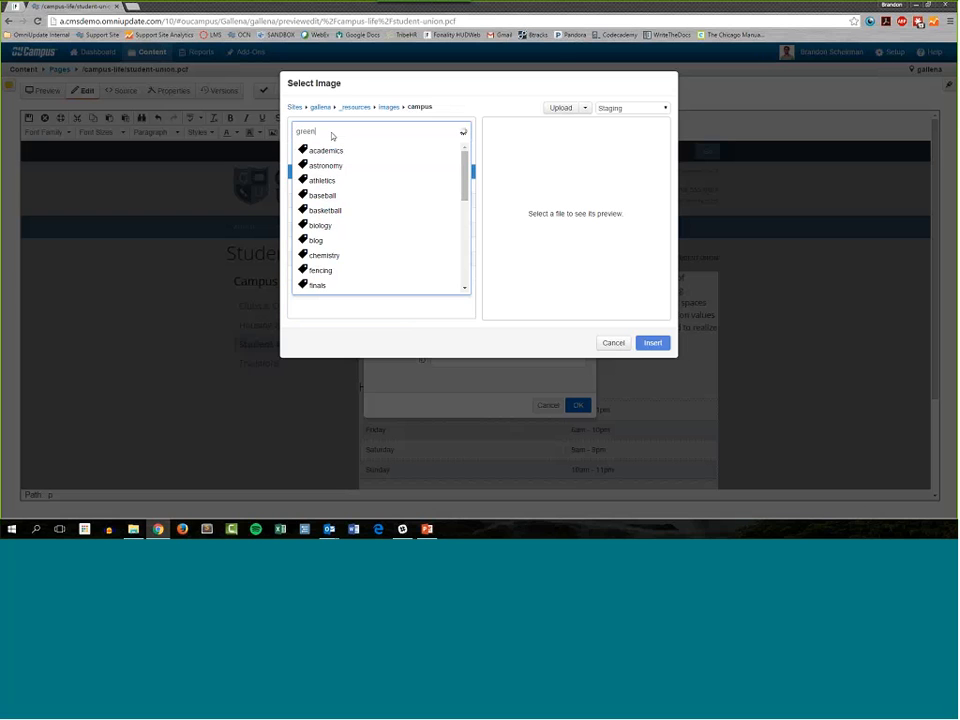
click(322, 151)
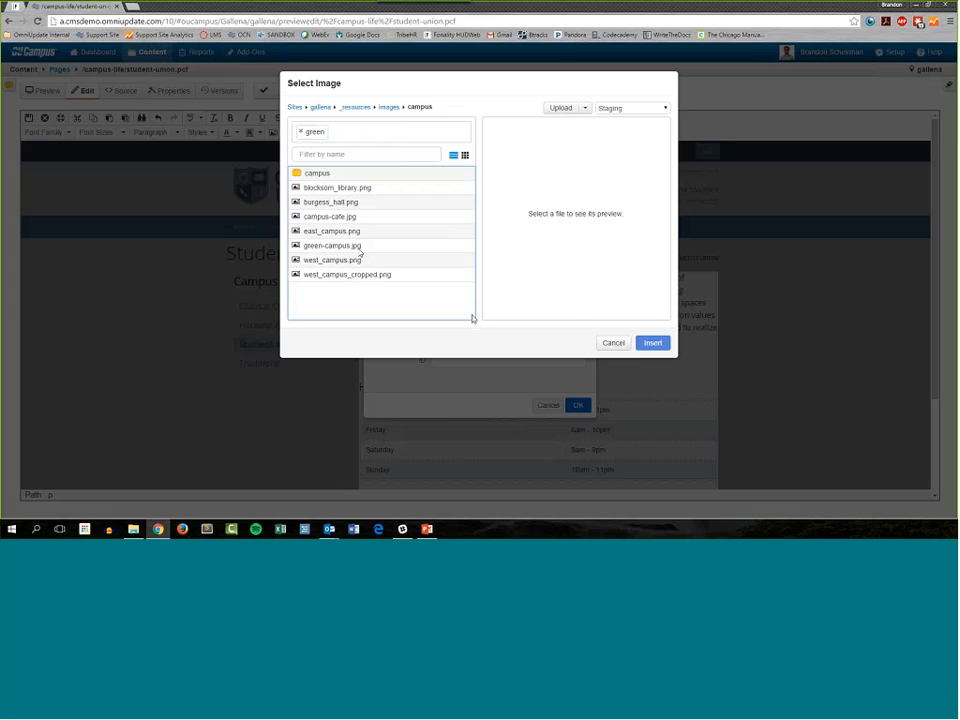
Step: Preview west_campus.png, east_campus.png and campus-cafe.jpg with the green tag filter applied
click(360, 259)
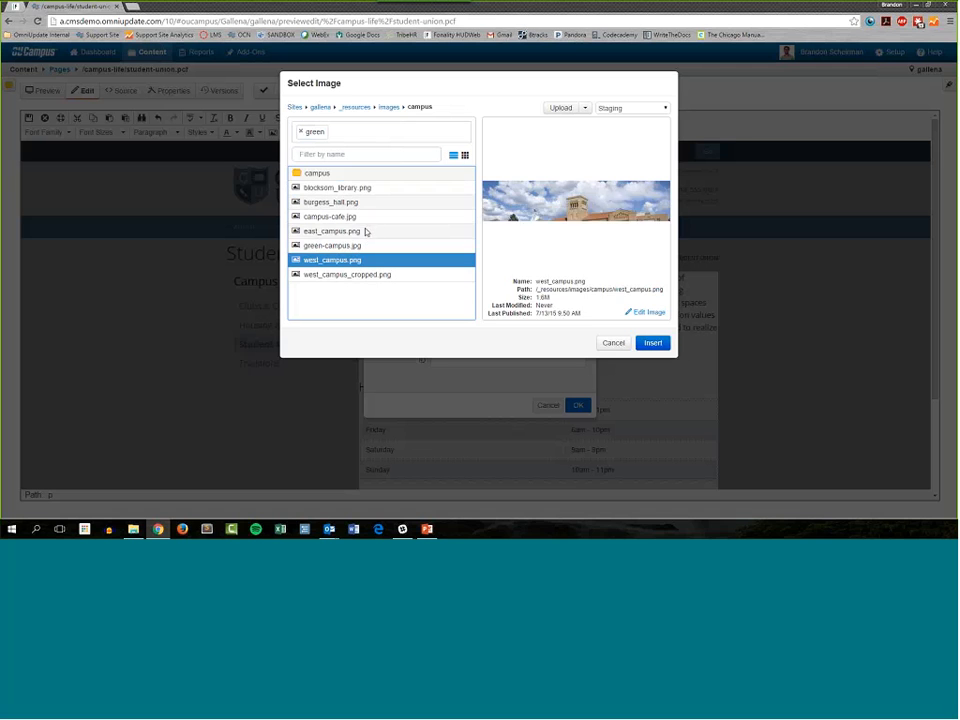
click(381, 232)
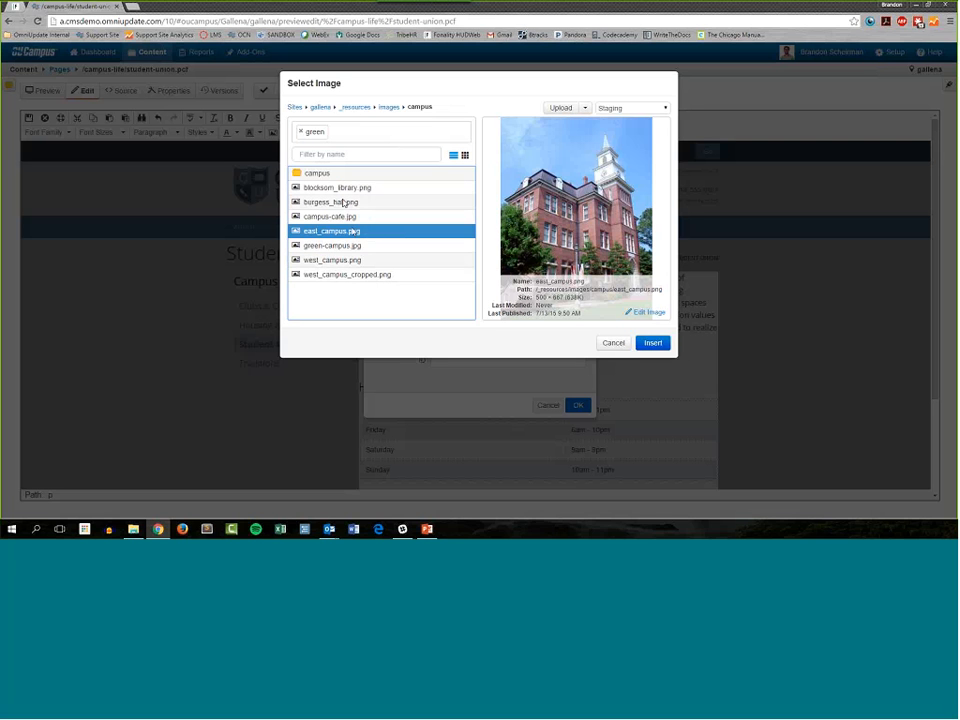
click(368, 218)
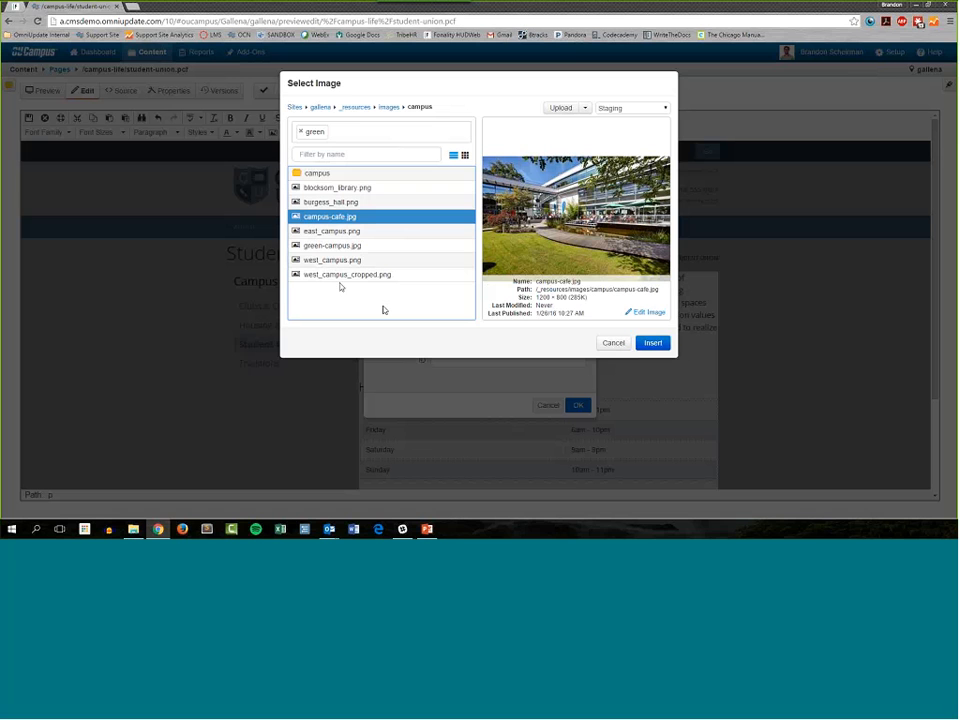
Step: Remove the green tag filter, then cancel the image insertion and return to the campus-life folder, discarding the unsaved page changes
click(300, 136)
click(540, 93)
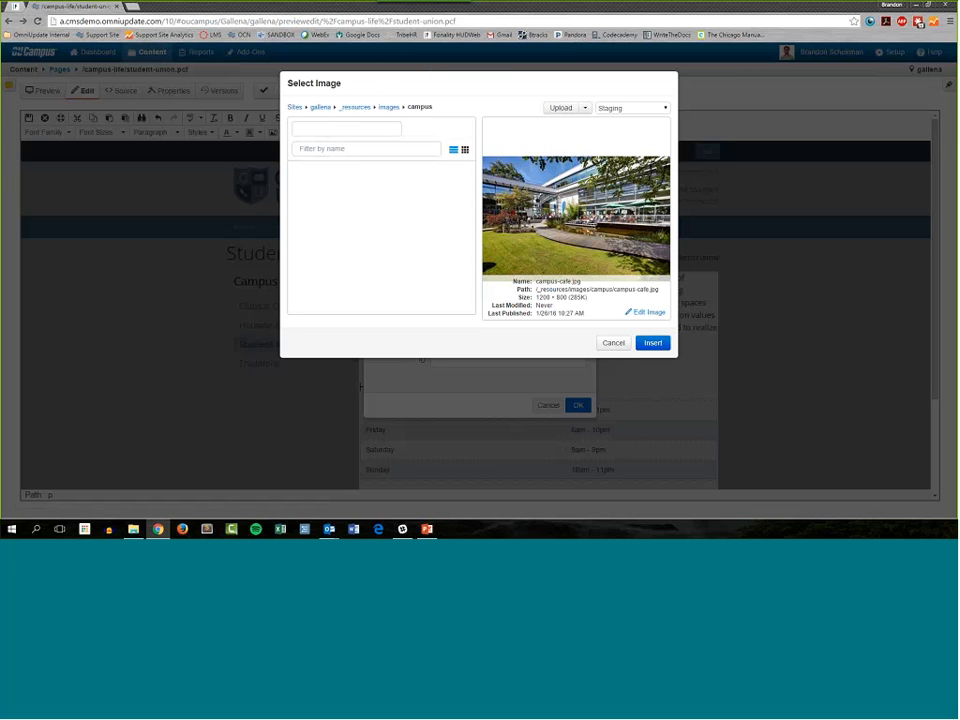
click(615, 344)
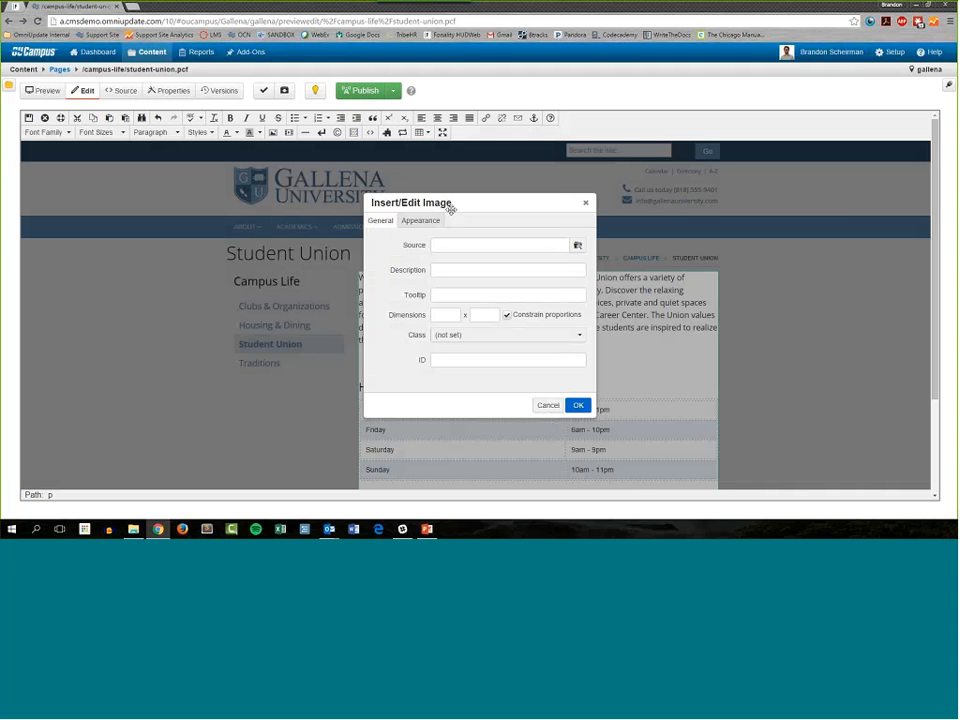
click(548, 405)
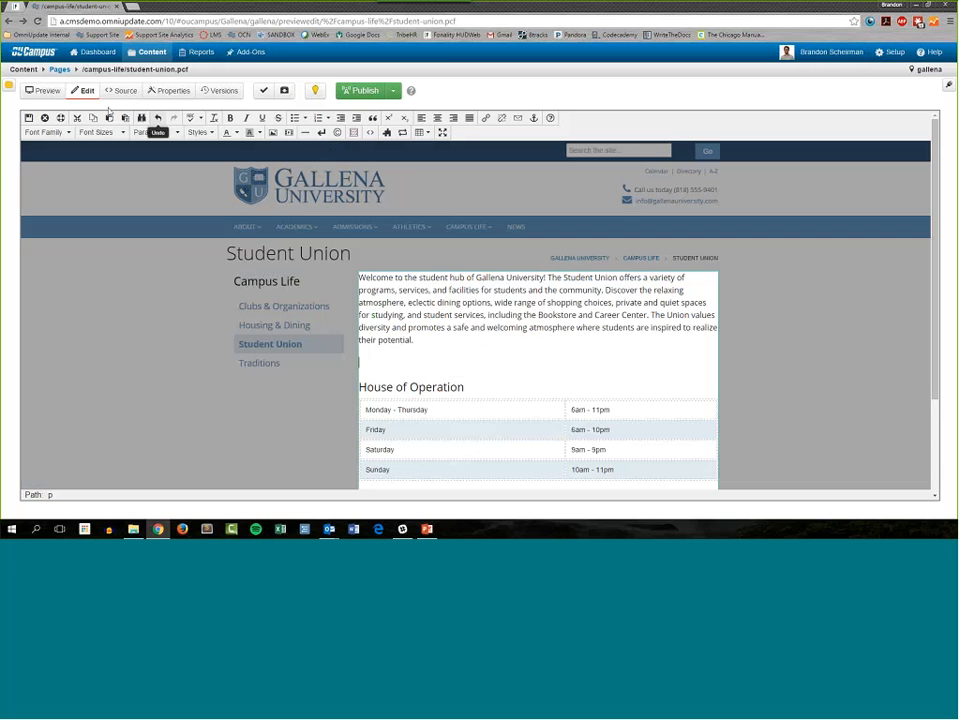
click(59, 71)
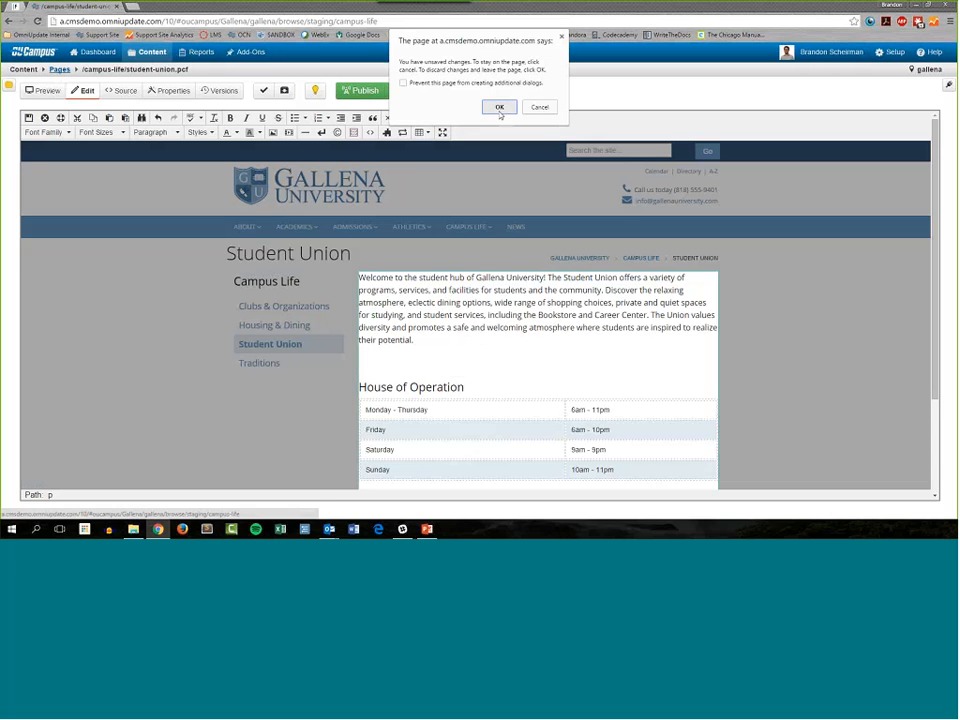
click(499, 107)
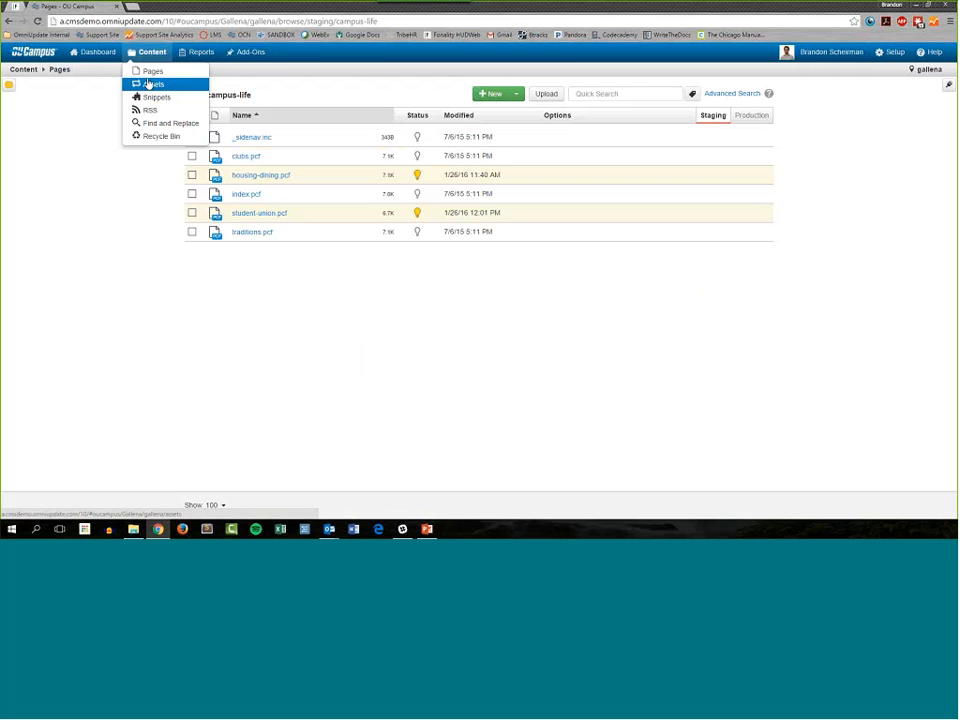
Step: Open the Assets list, check the available asset types, and try the text filter "blod" before clearing it
click(150, 81)
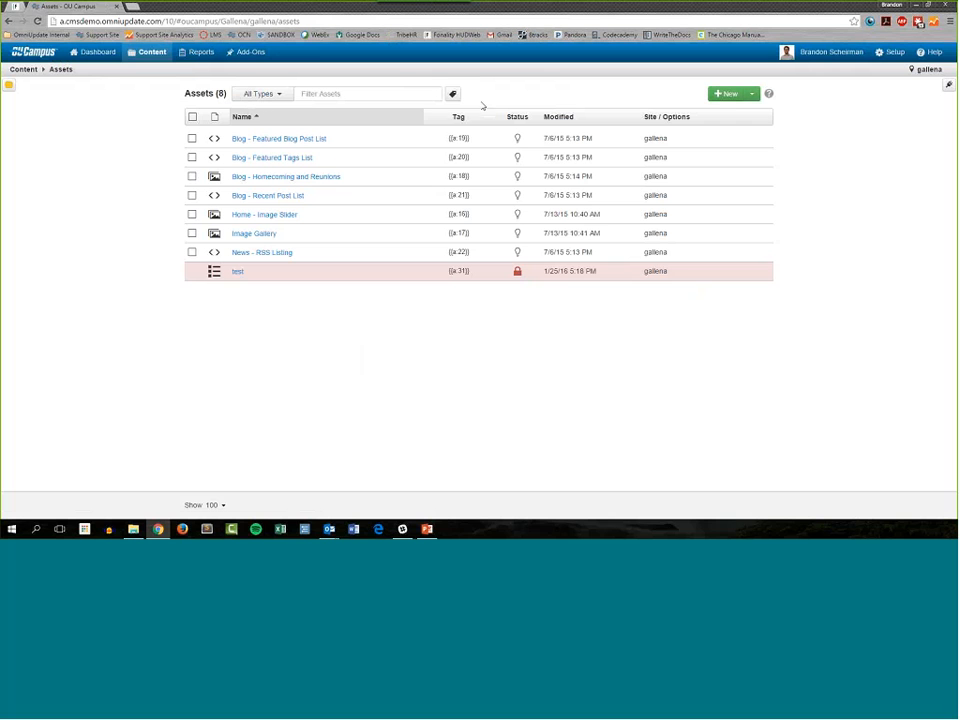
click(284, 95)
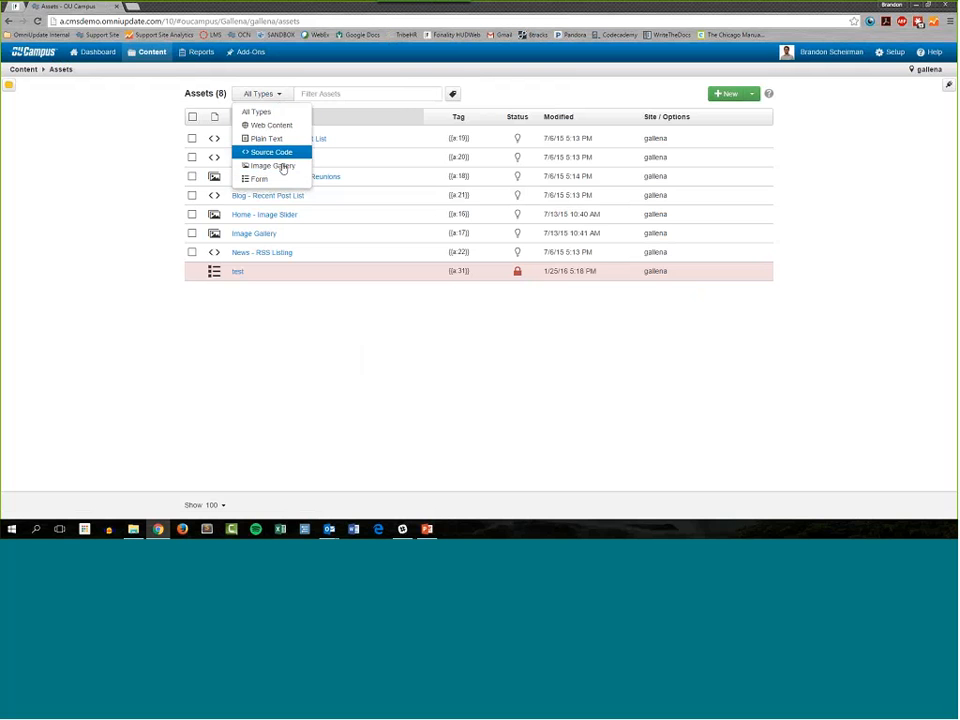
click(333, 94)
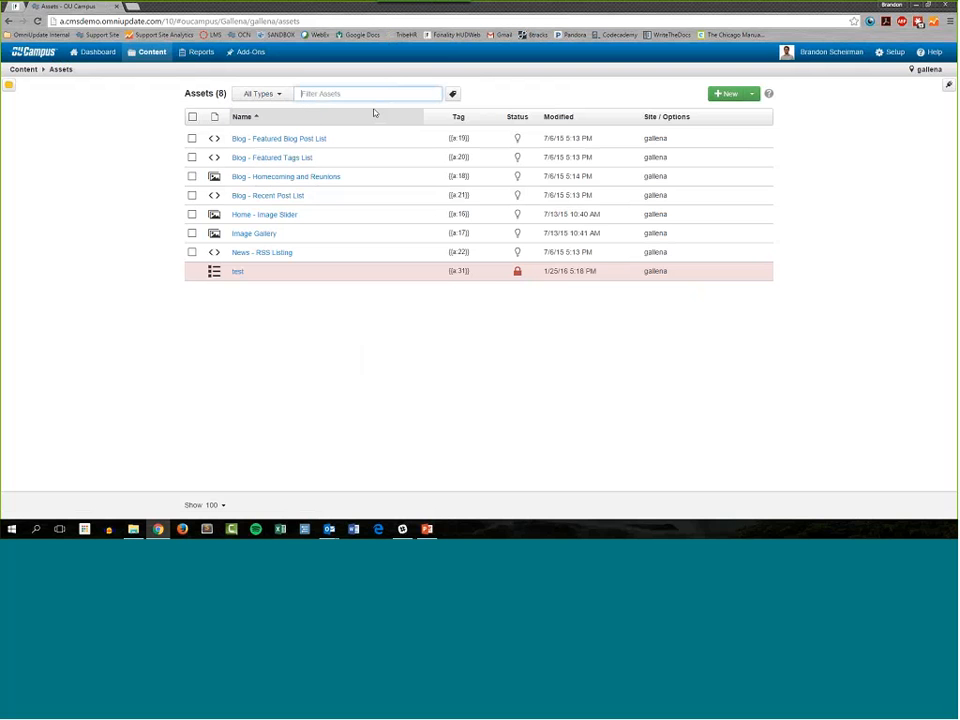
text(blod)
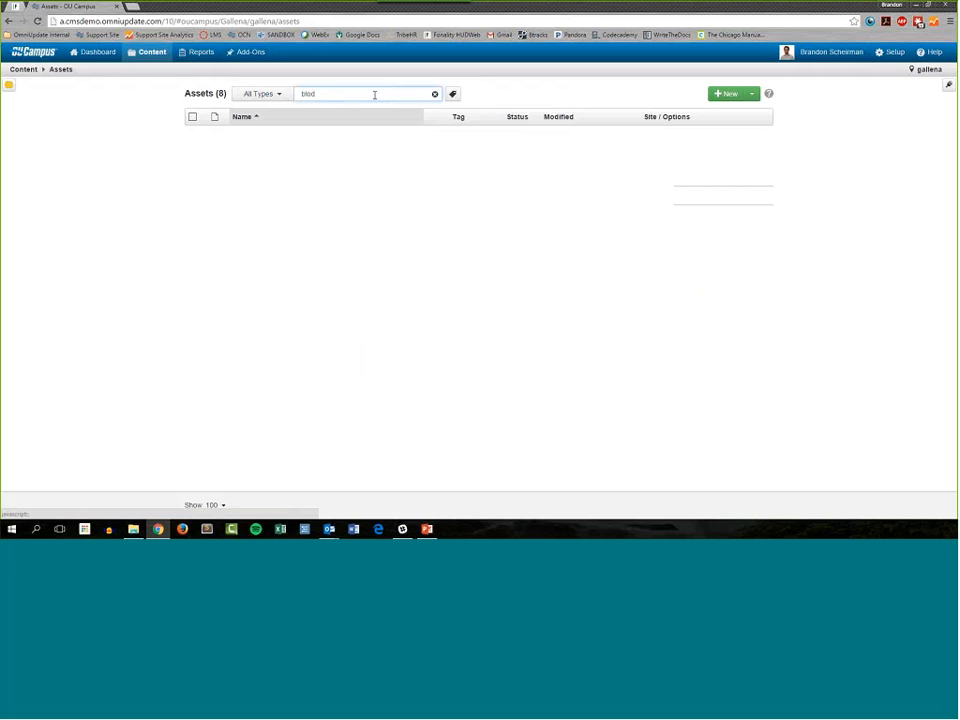
drag(375, 94, 221, 96)
key(BackSpace)
click(493, 98)
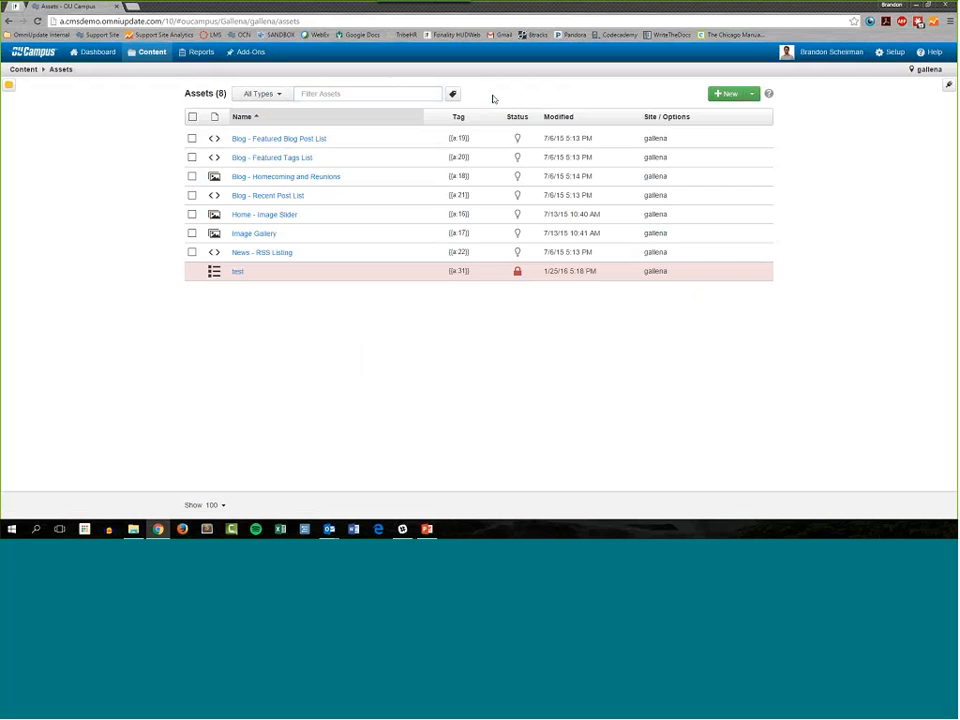
Step: Filter the assets by the blog tag, check which tag is applied, and remove the tag filter
click(453, 95)
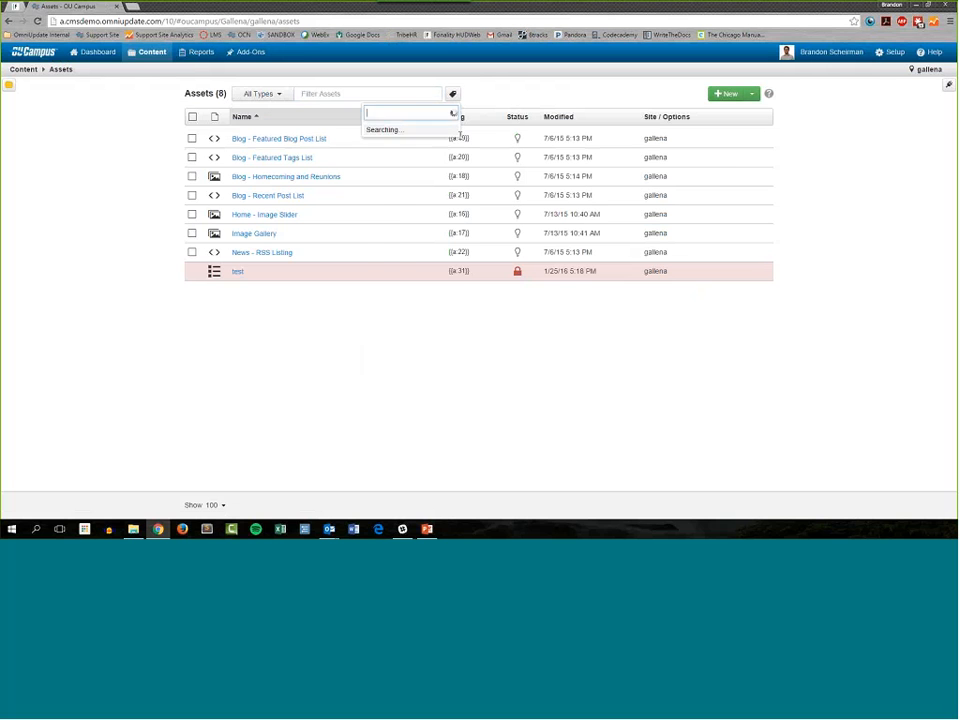
click(413, 237)
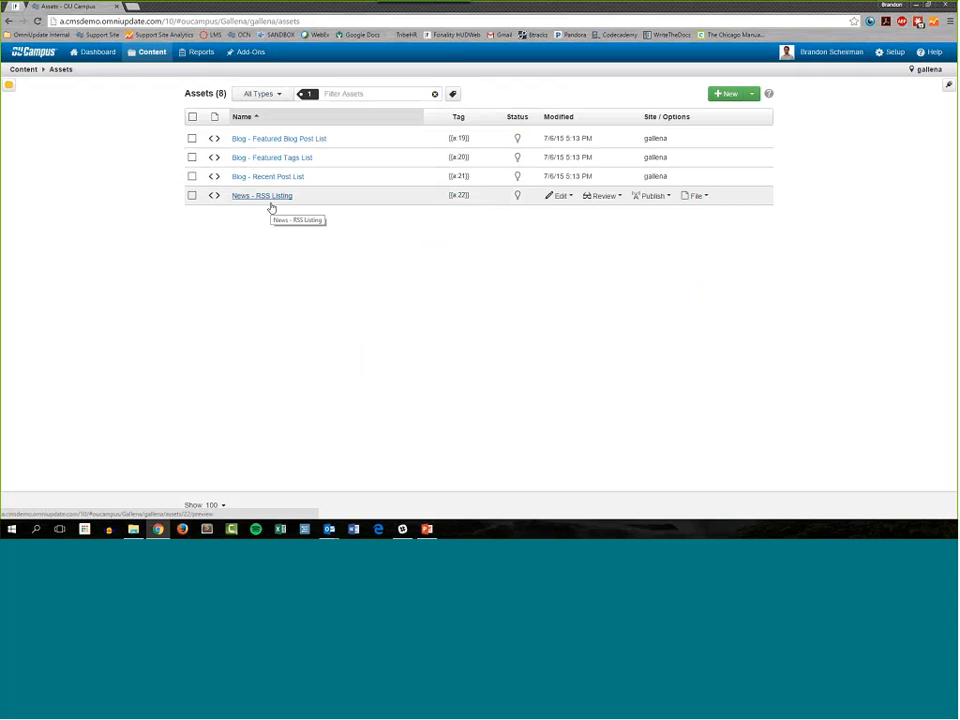
click(304, 94)
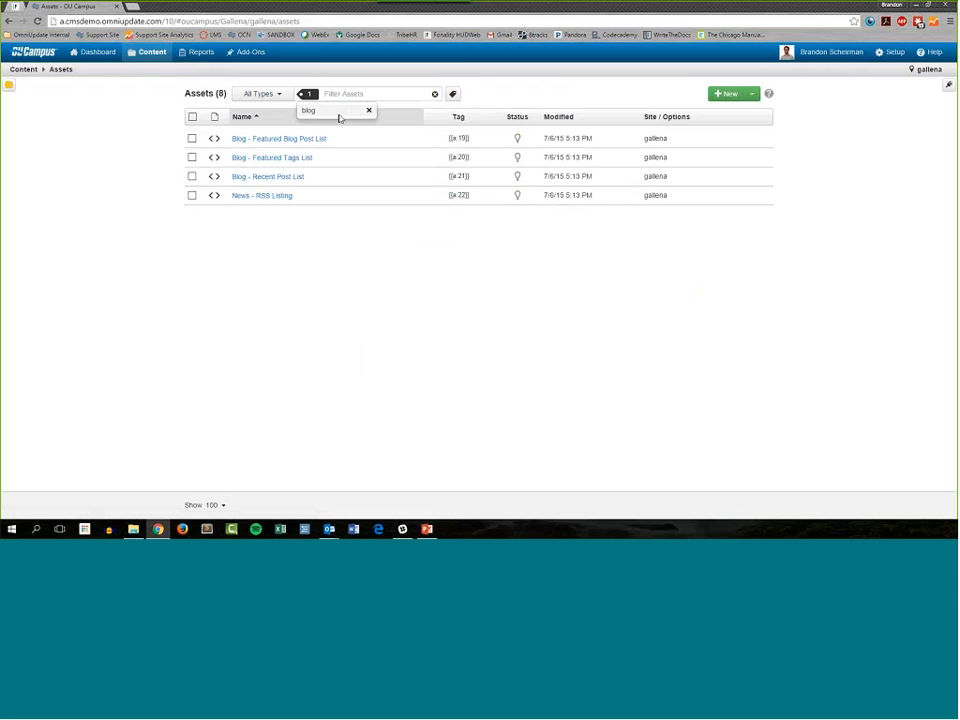
click(369, 111)
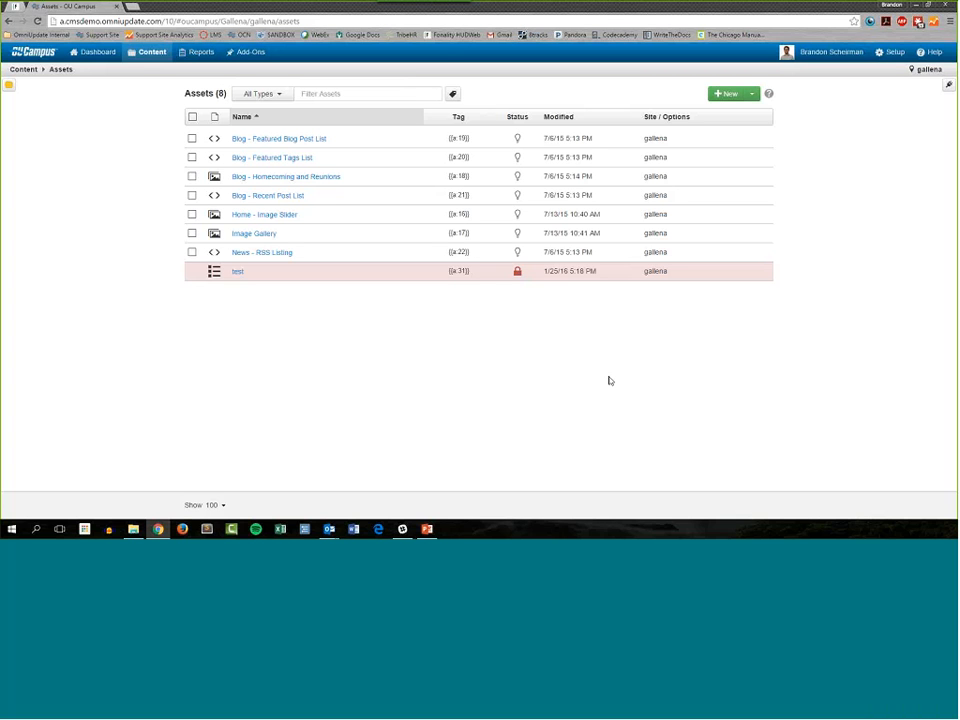
Step: Switch to the PowerPoint presentation and start the slide show from the Q&A slide
mouse_move(881, 54)
key(alt+Tab)
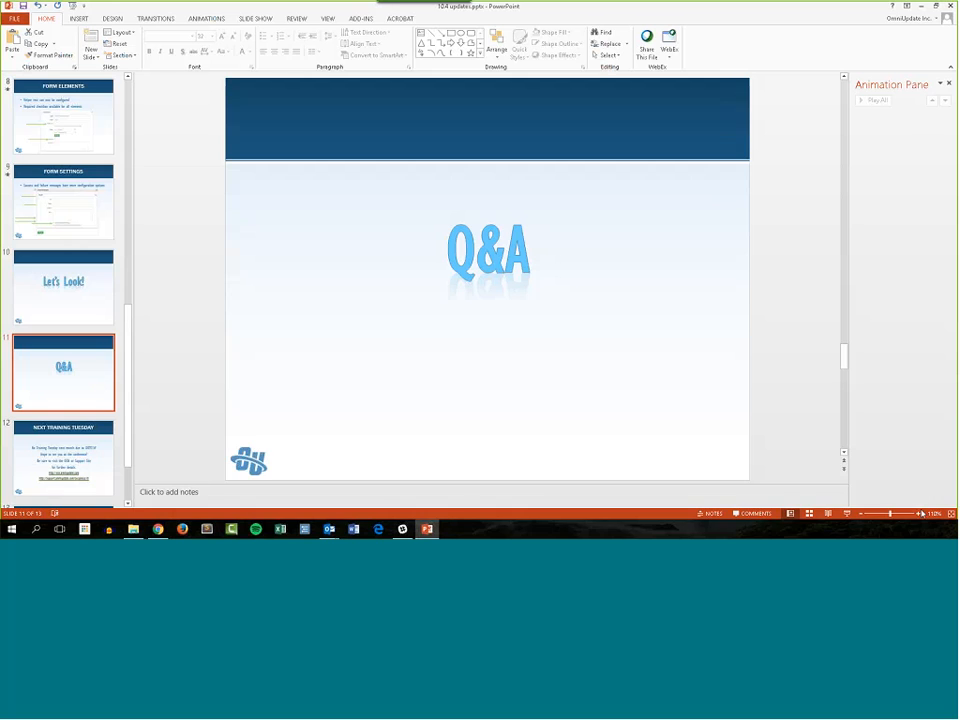
click(847, 514)
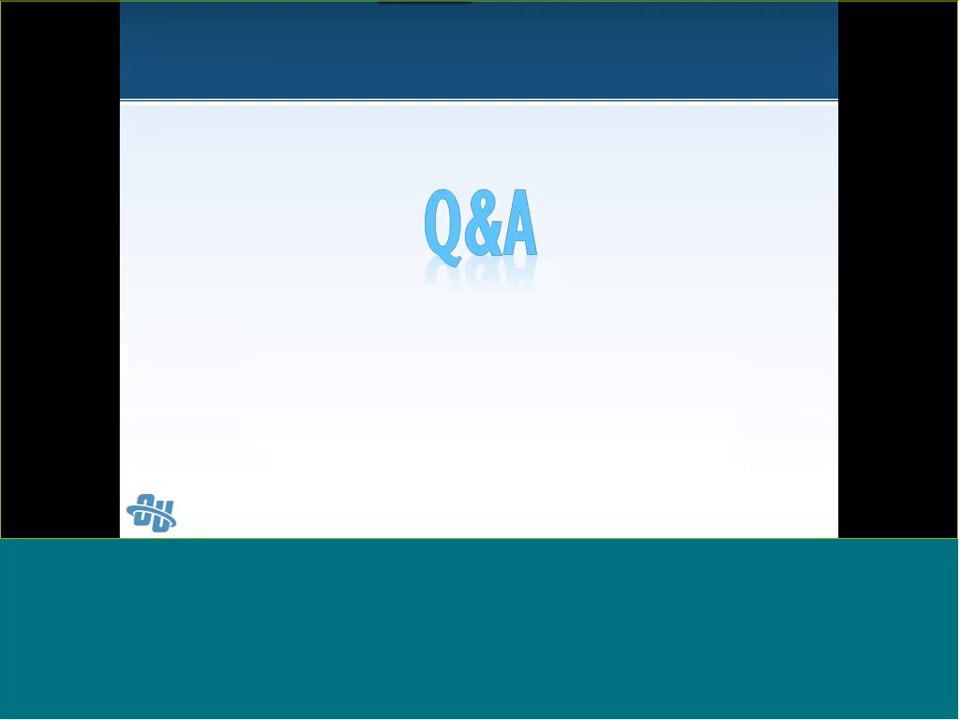